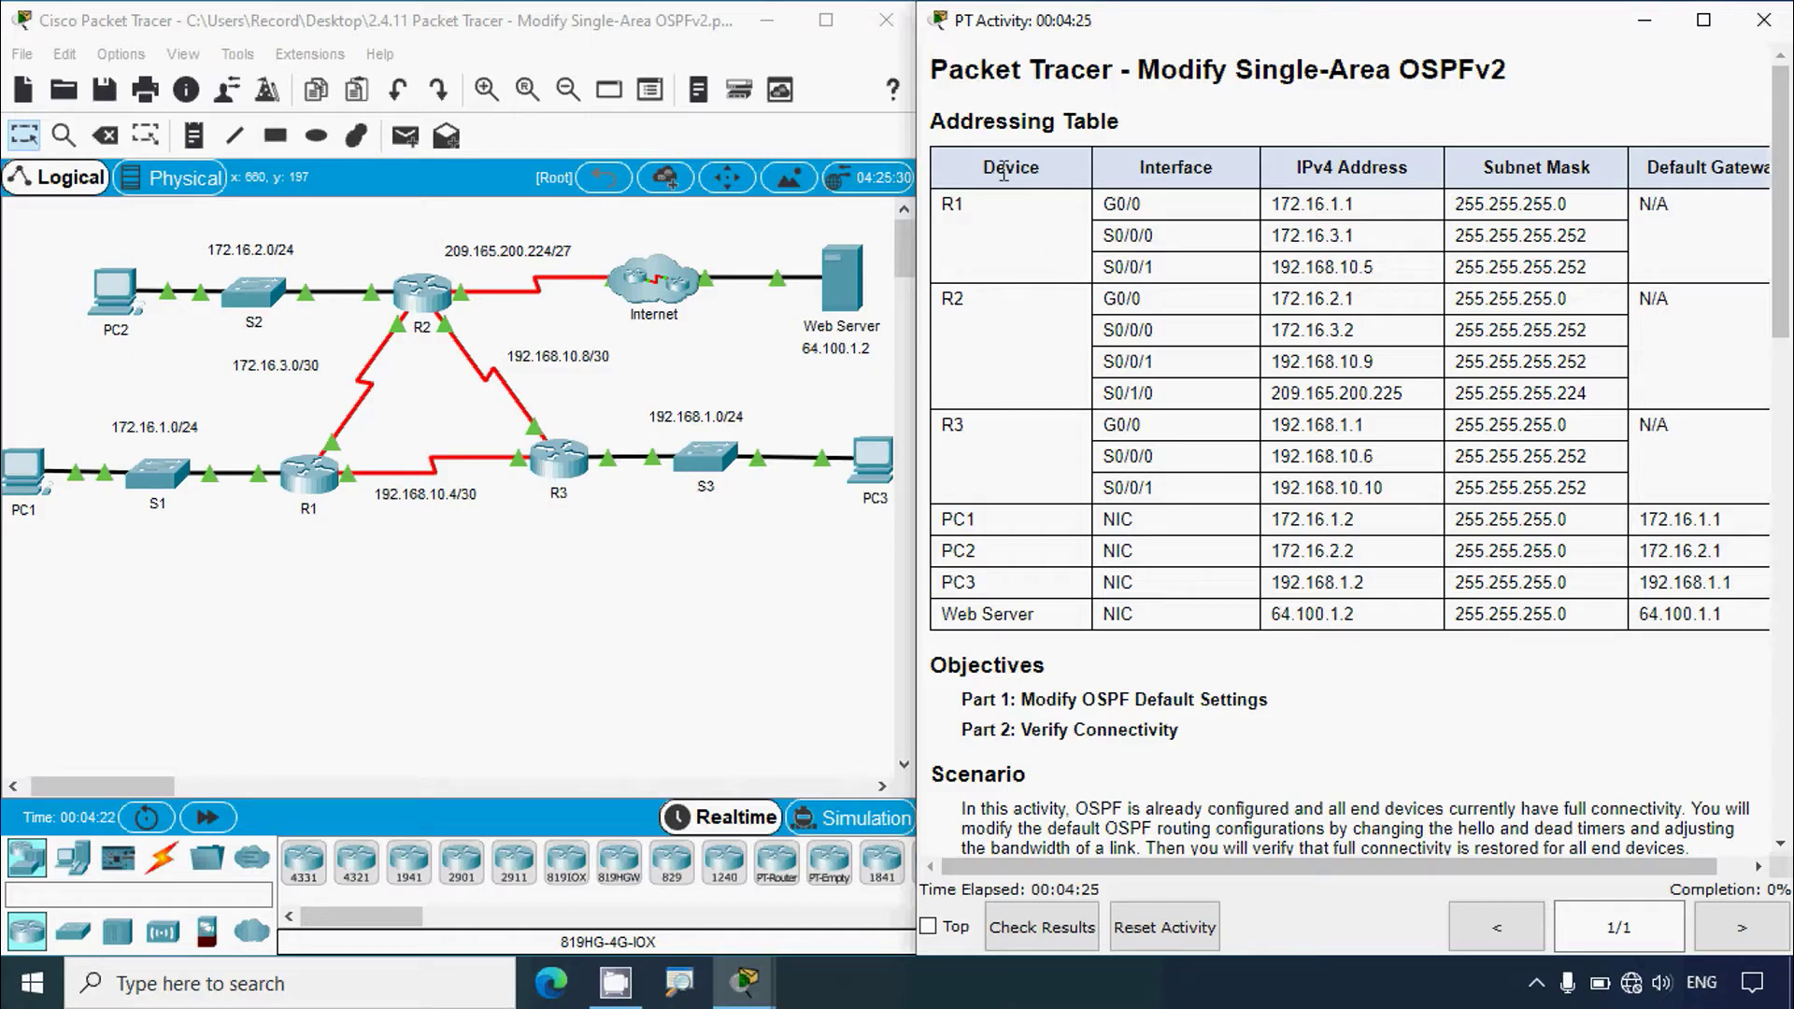
Scroll the activity instructions, then copy PC2's address 172.16.2.2 from the Addressing Table
scroll(1074, 458, down, 3)
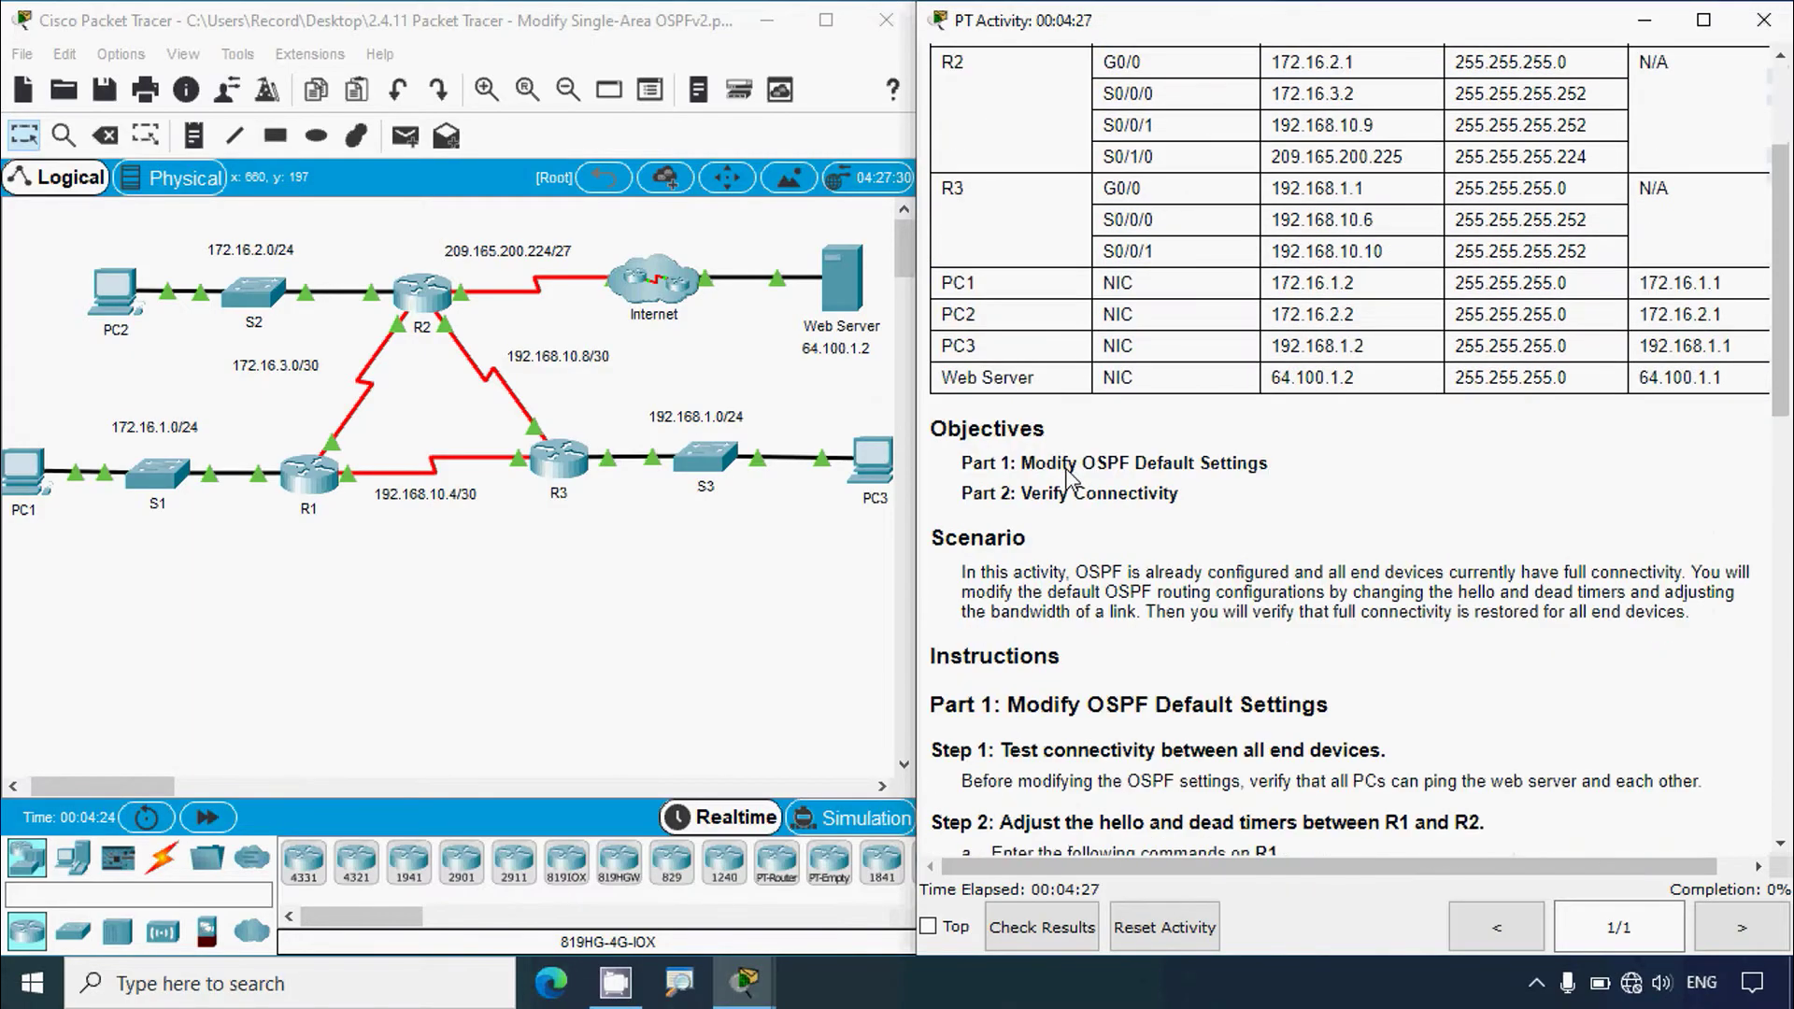
scroll(1092, 493, down, 1)
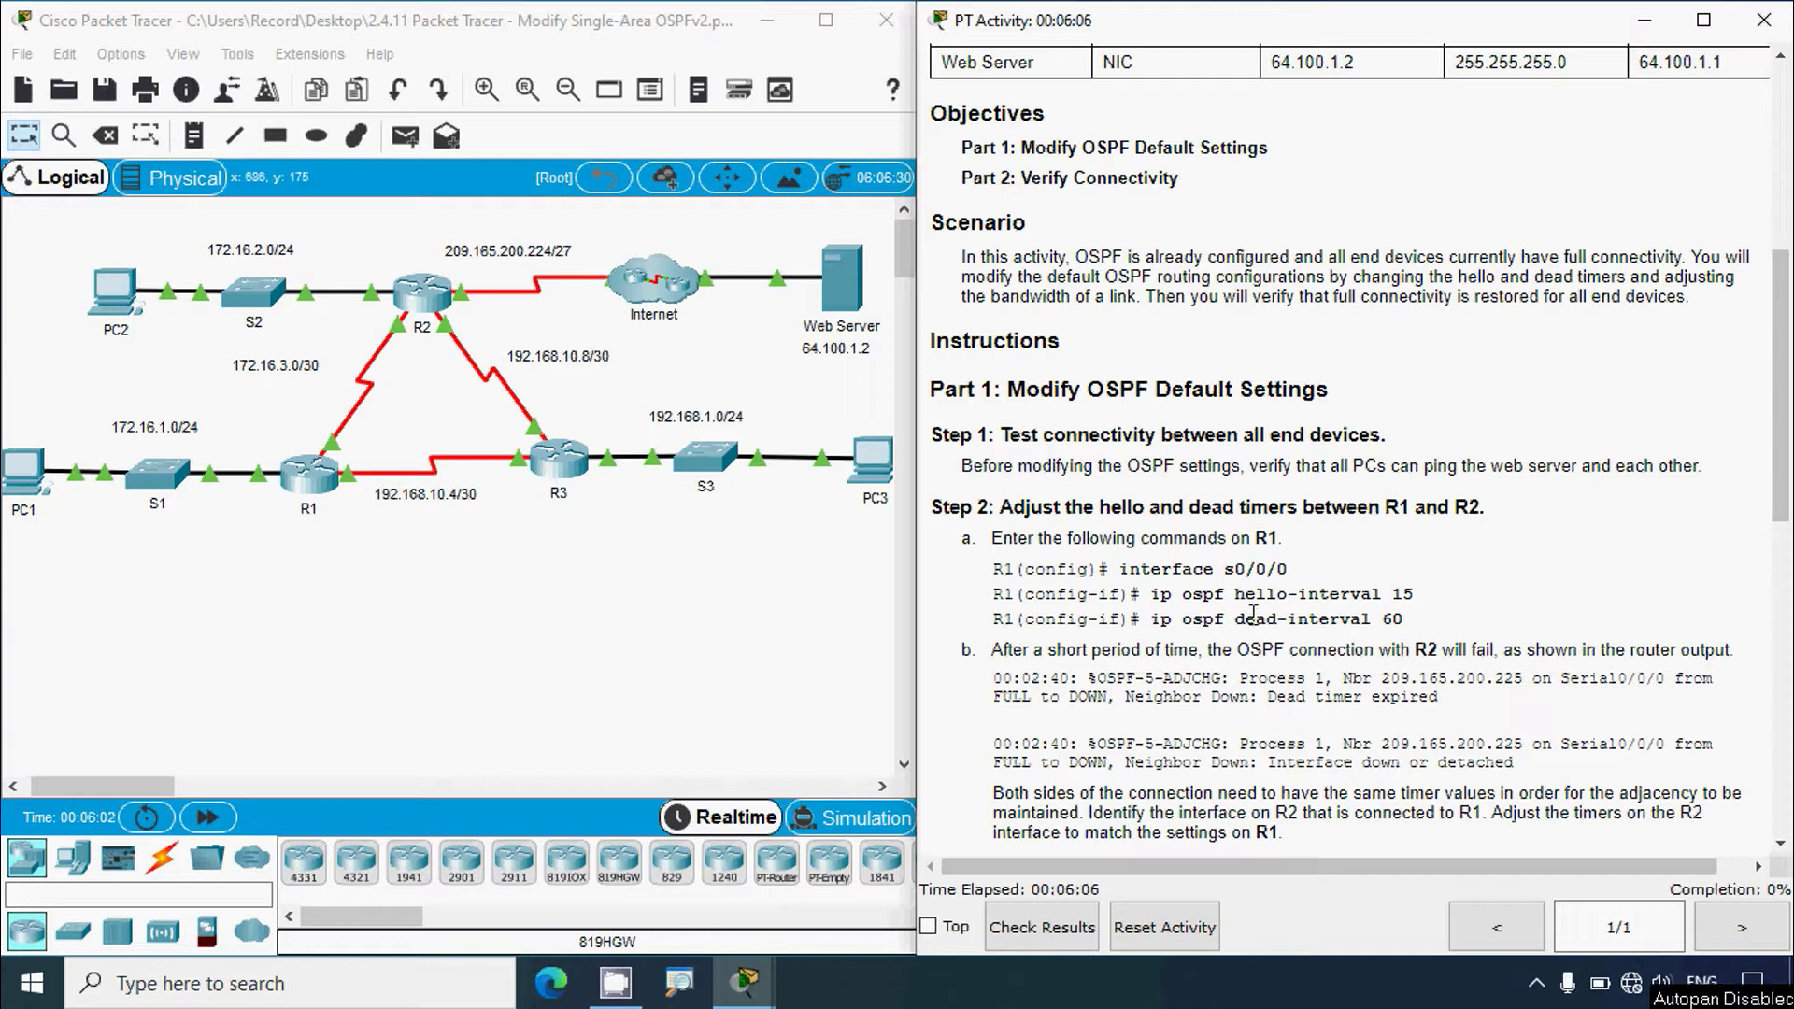
drag(1780, 489, 1780, 285)
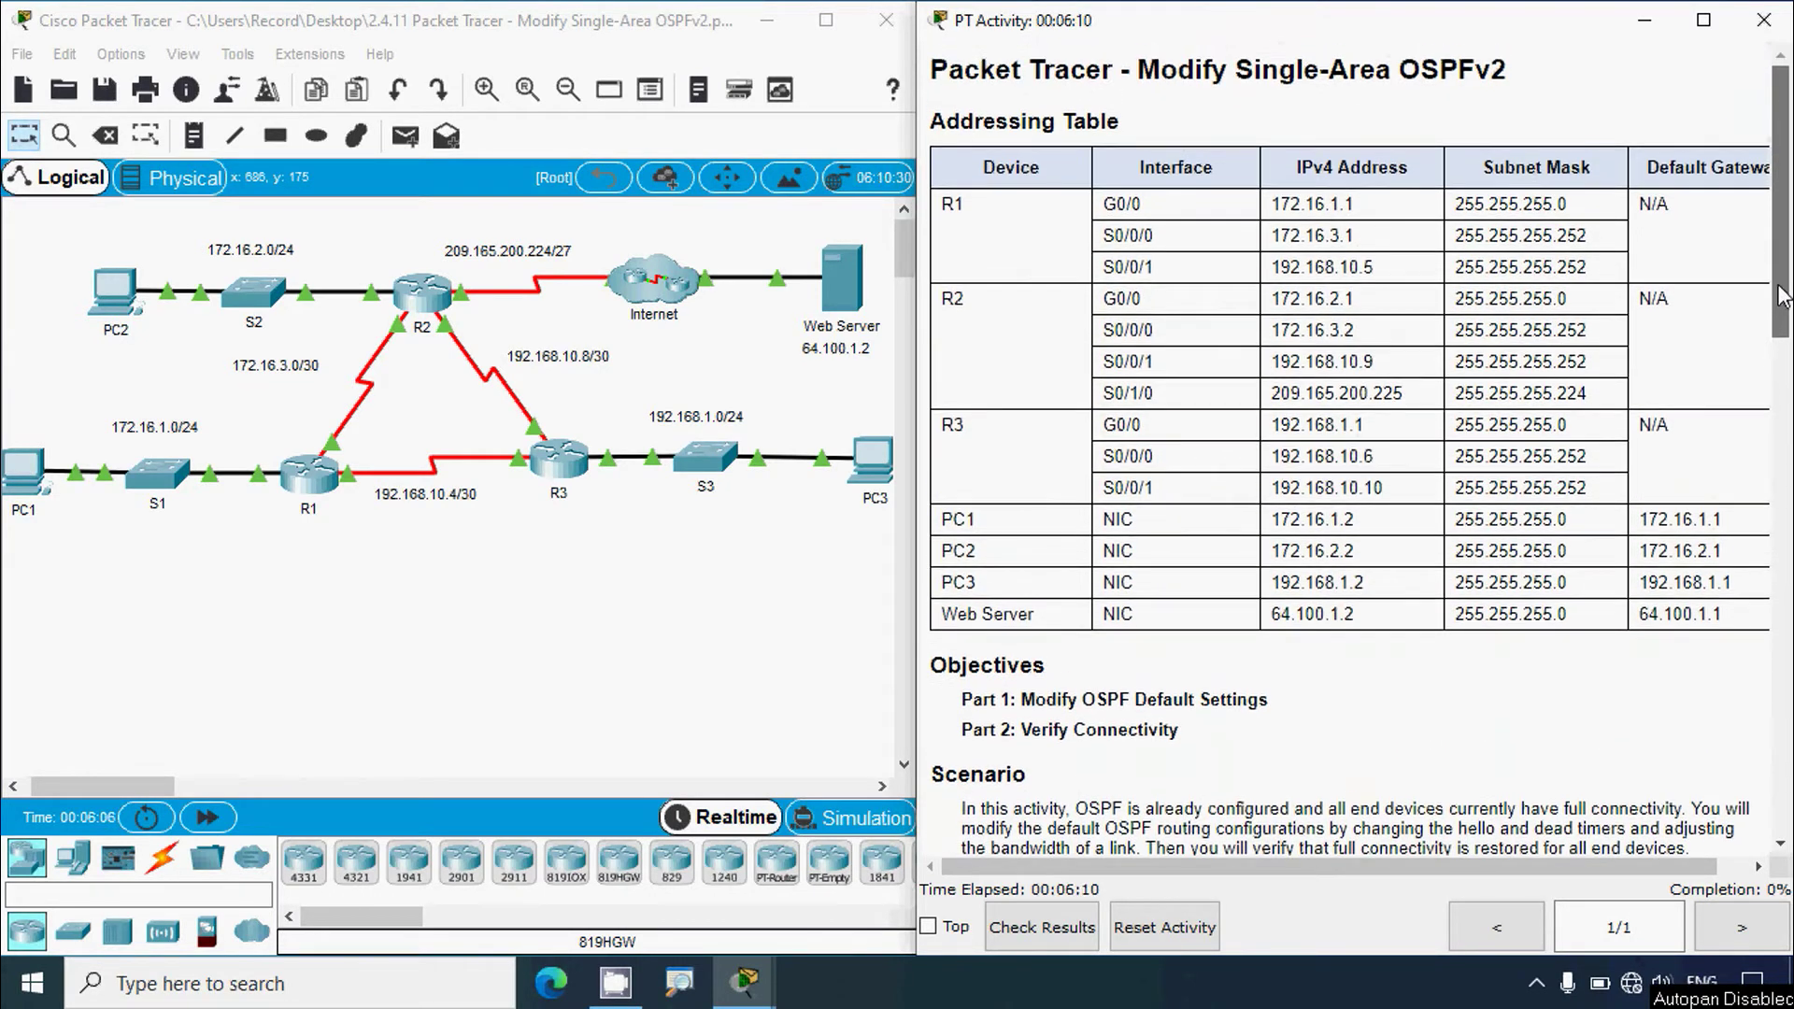
drag(1363, 558, 1277, 555)
key(ctrl+c)
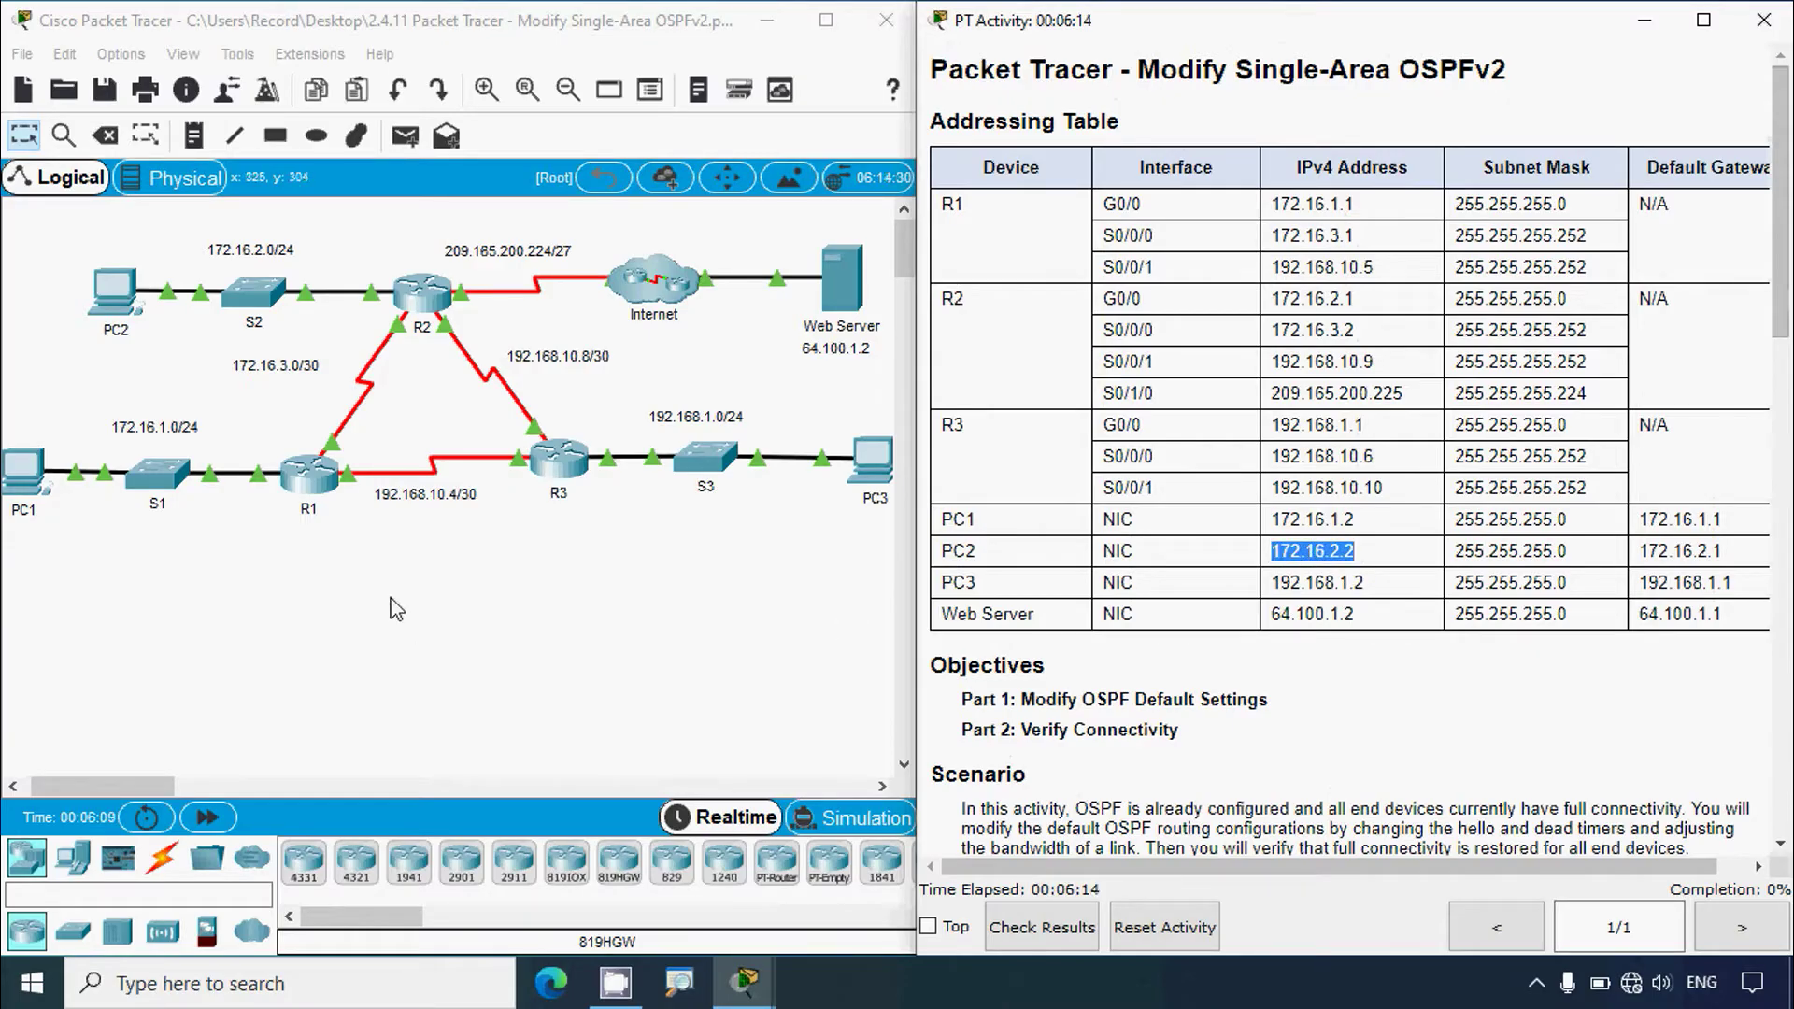
From PC1's Command Prompt, ping PC2 at 172.16.2.2
click(28, 487)
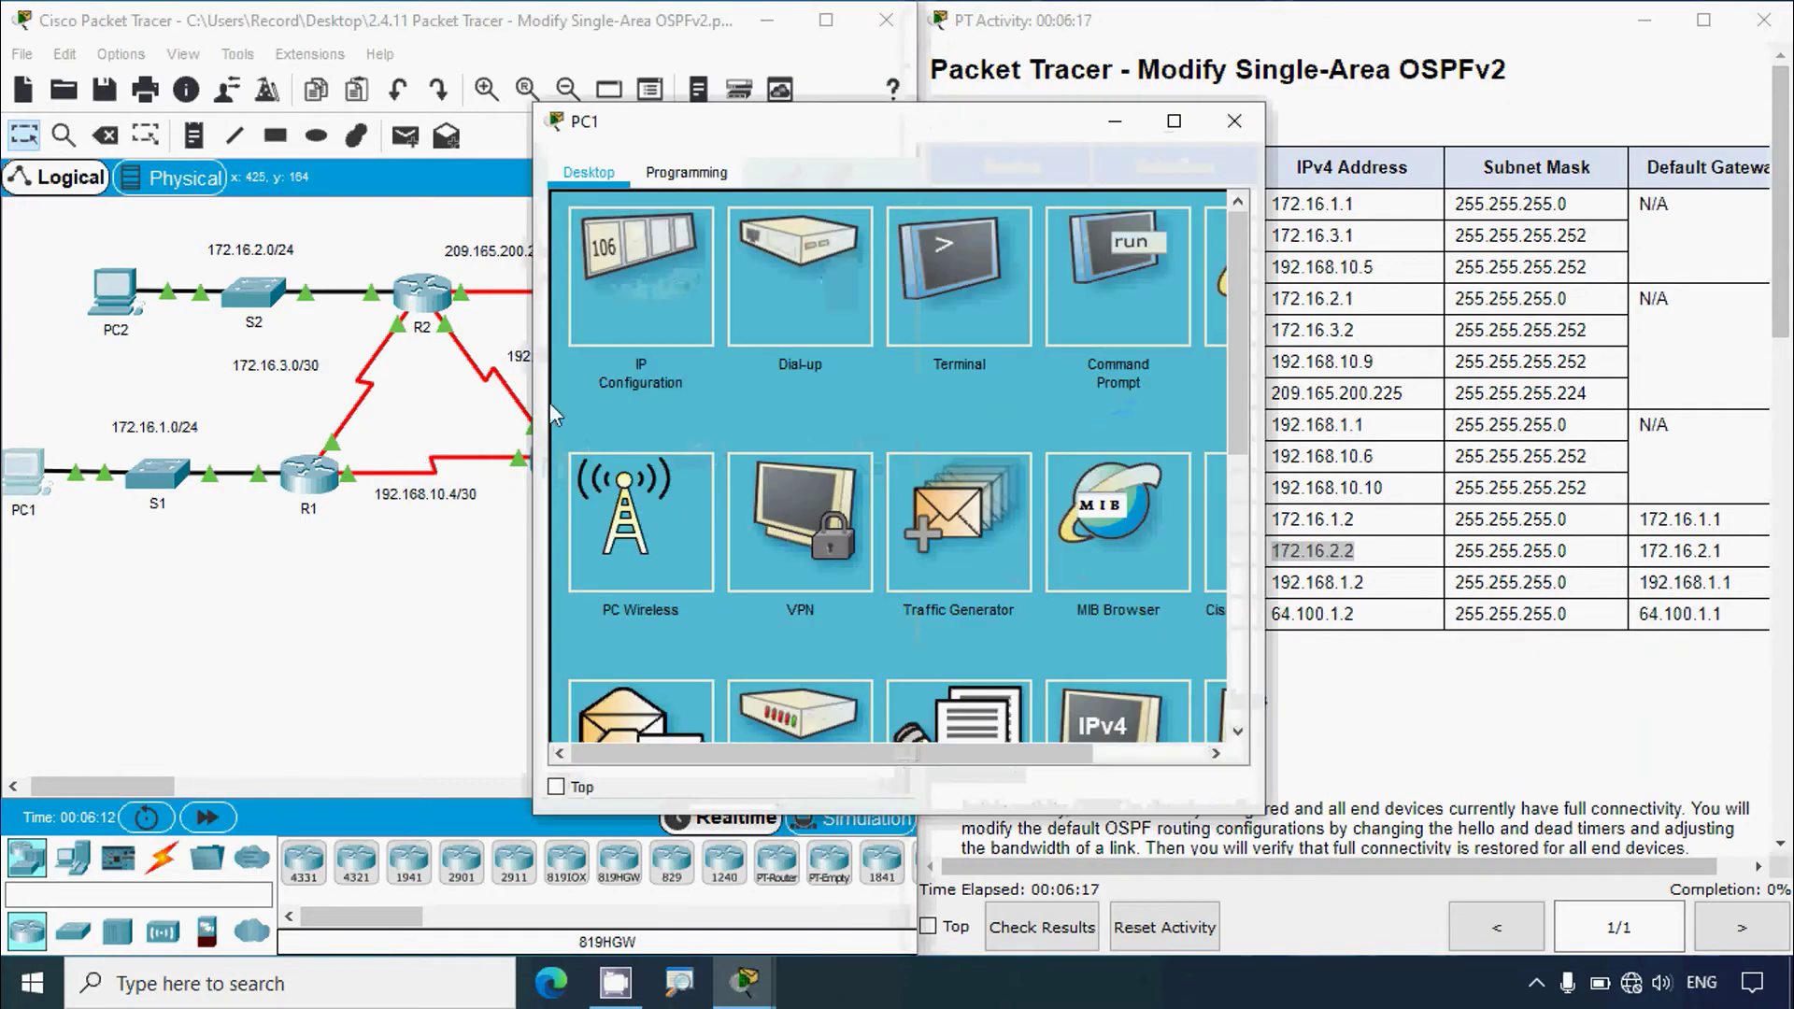
click(1103, 280)
text(ping)
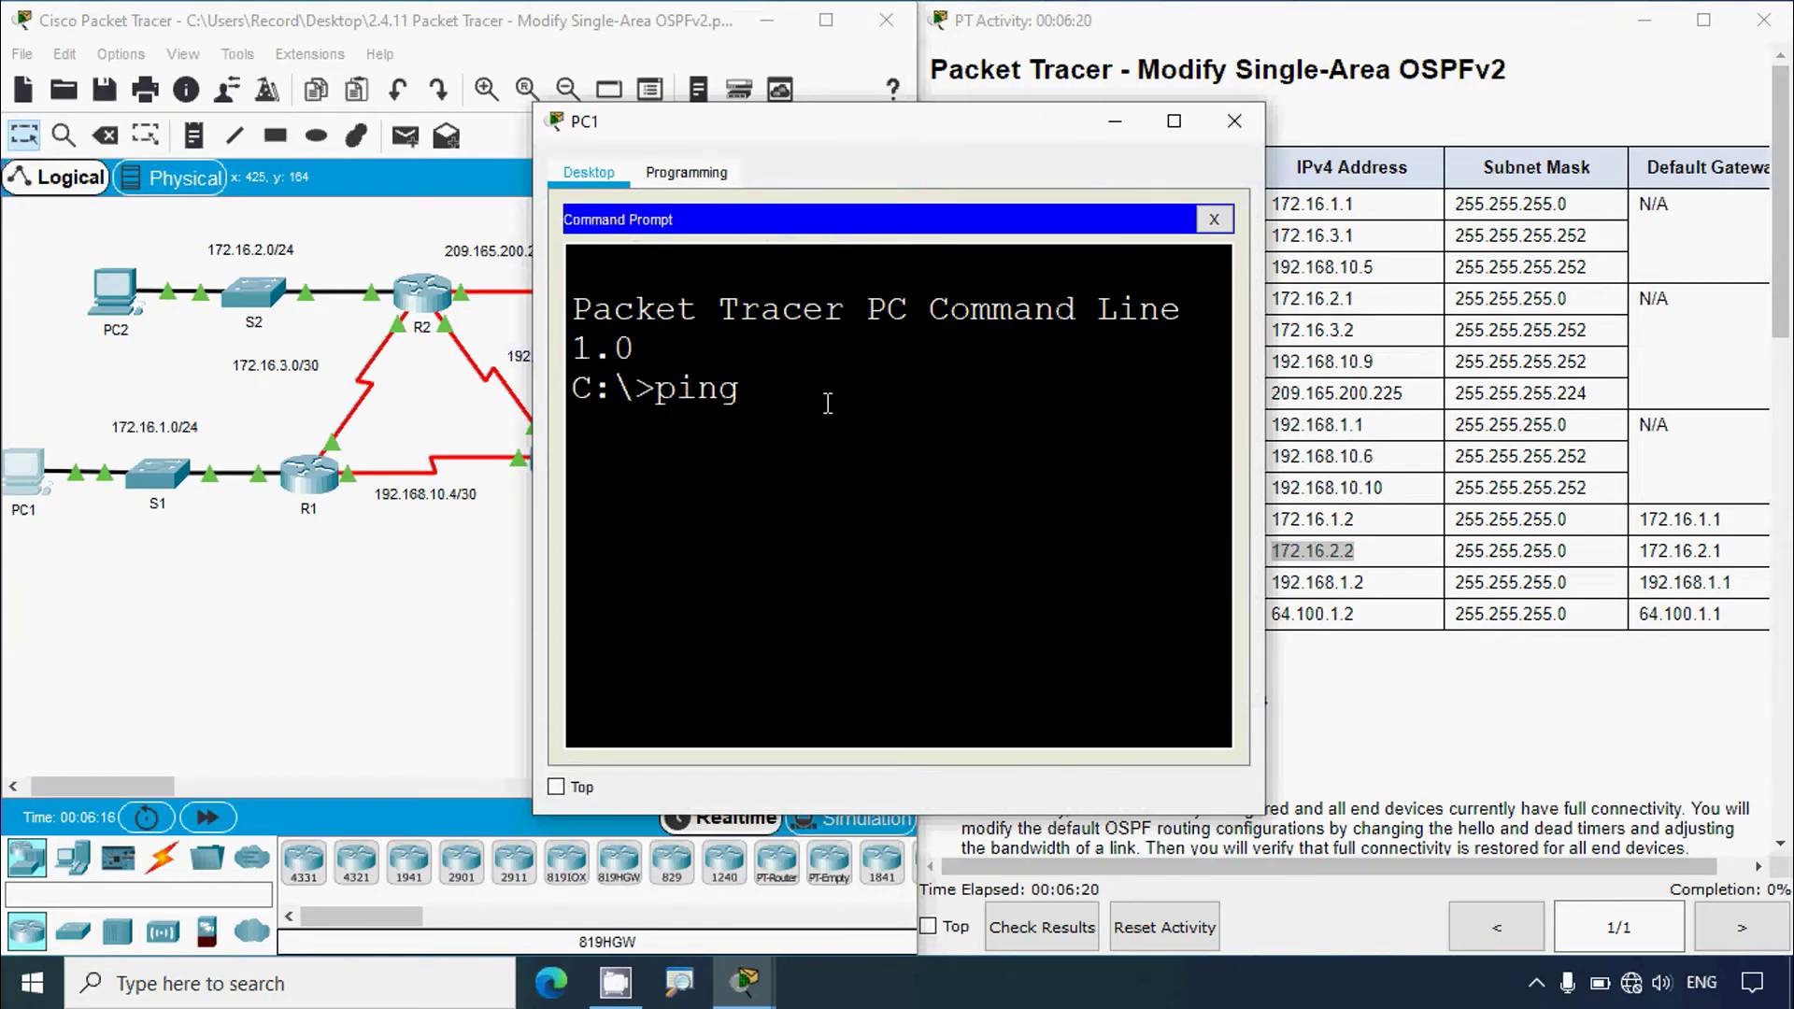
right_click(785, 397)
click(800, 439)
key(Return)
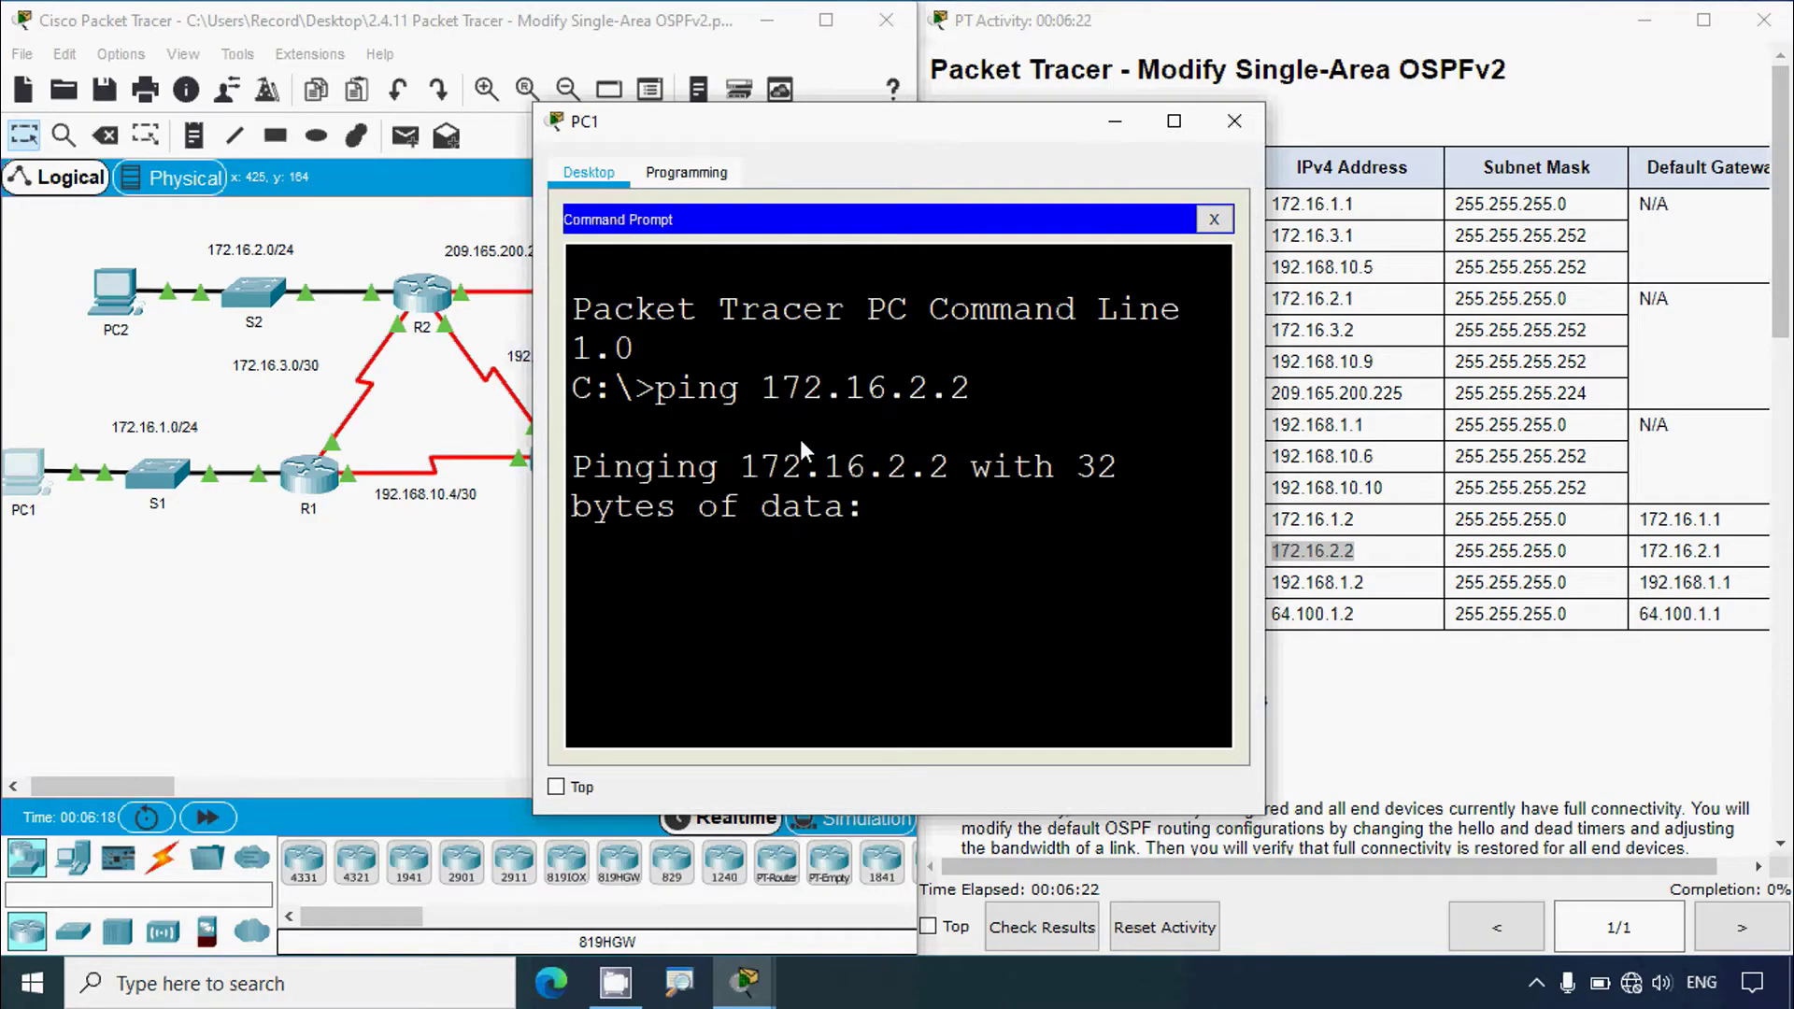
click(1174, 122)
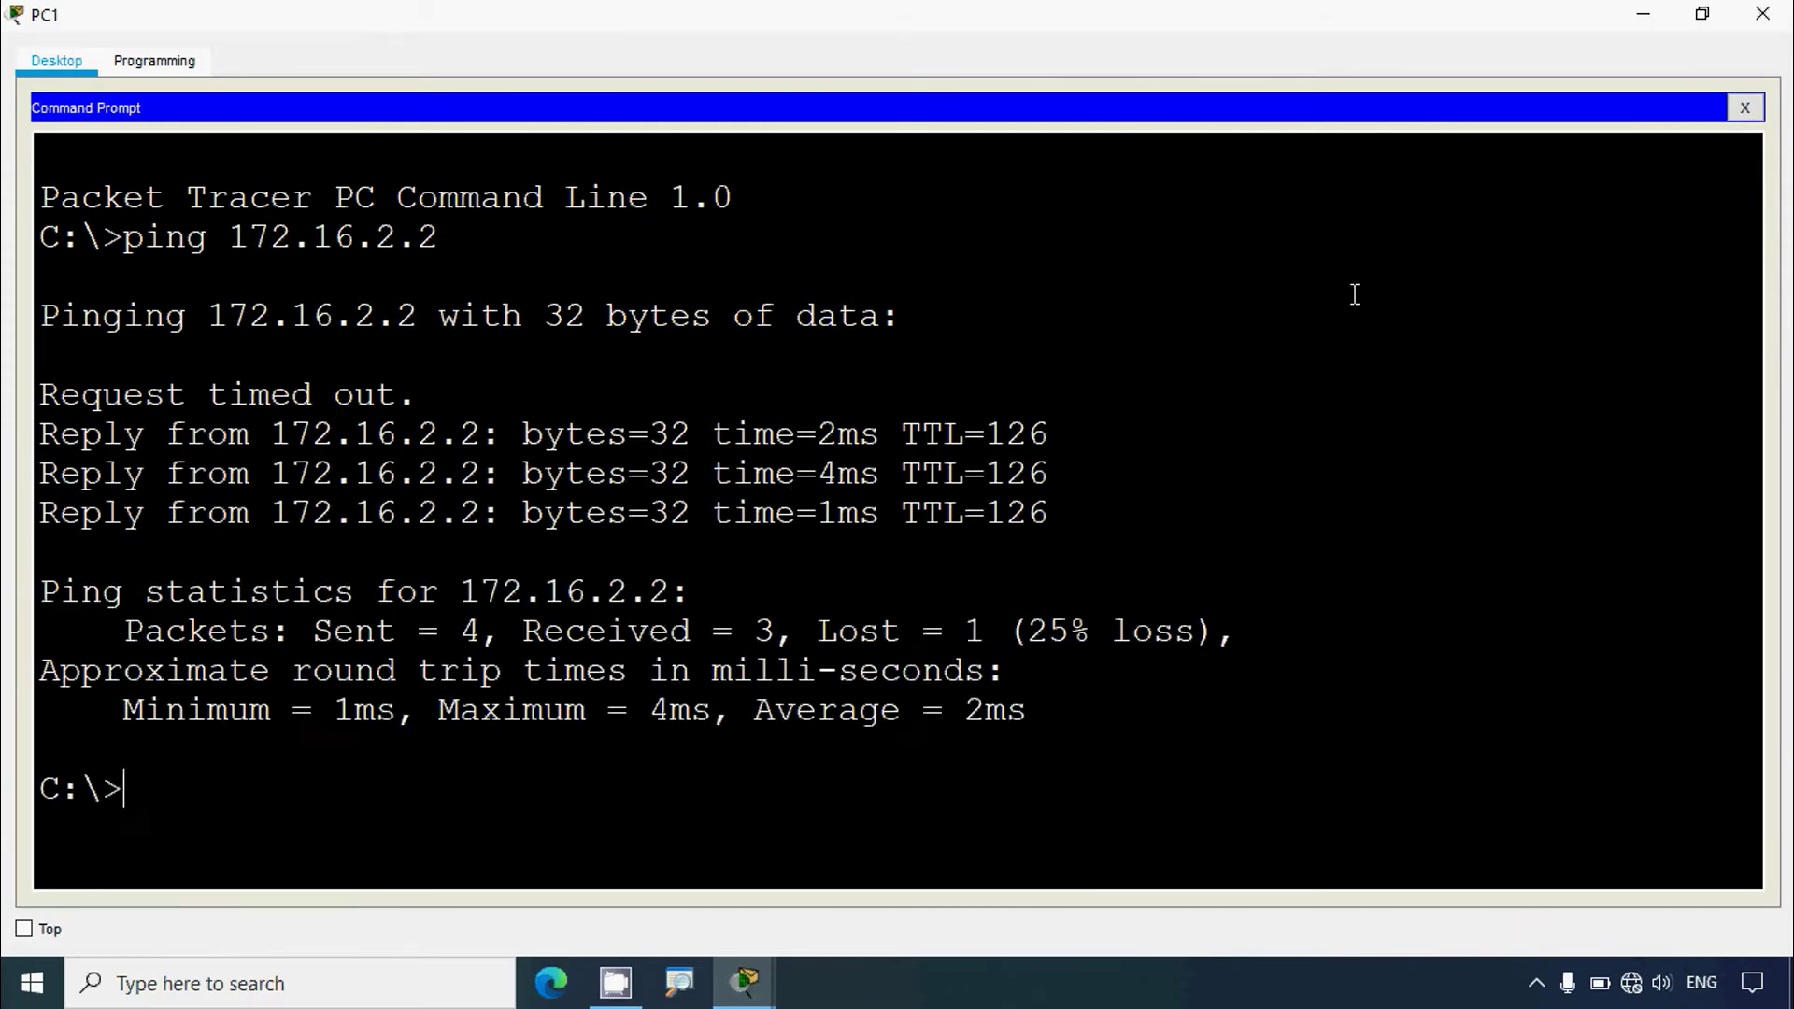
click(1643, 14)
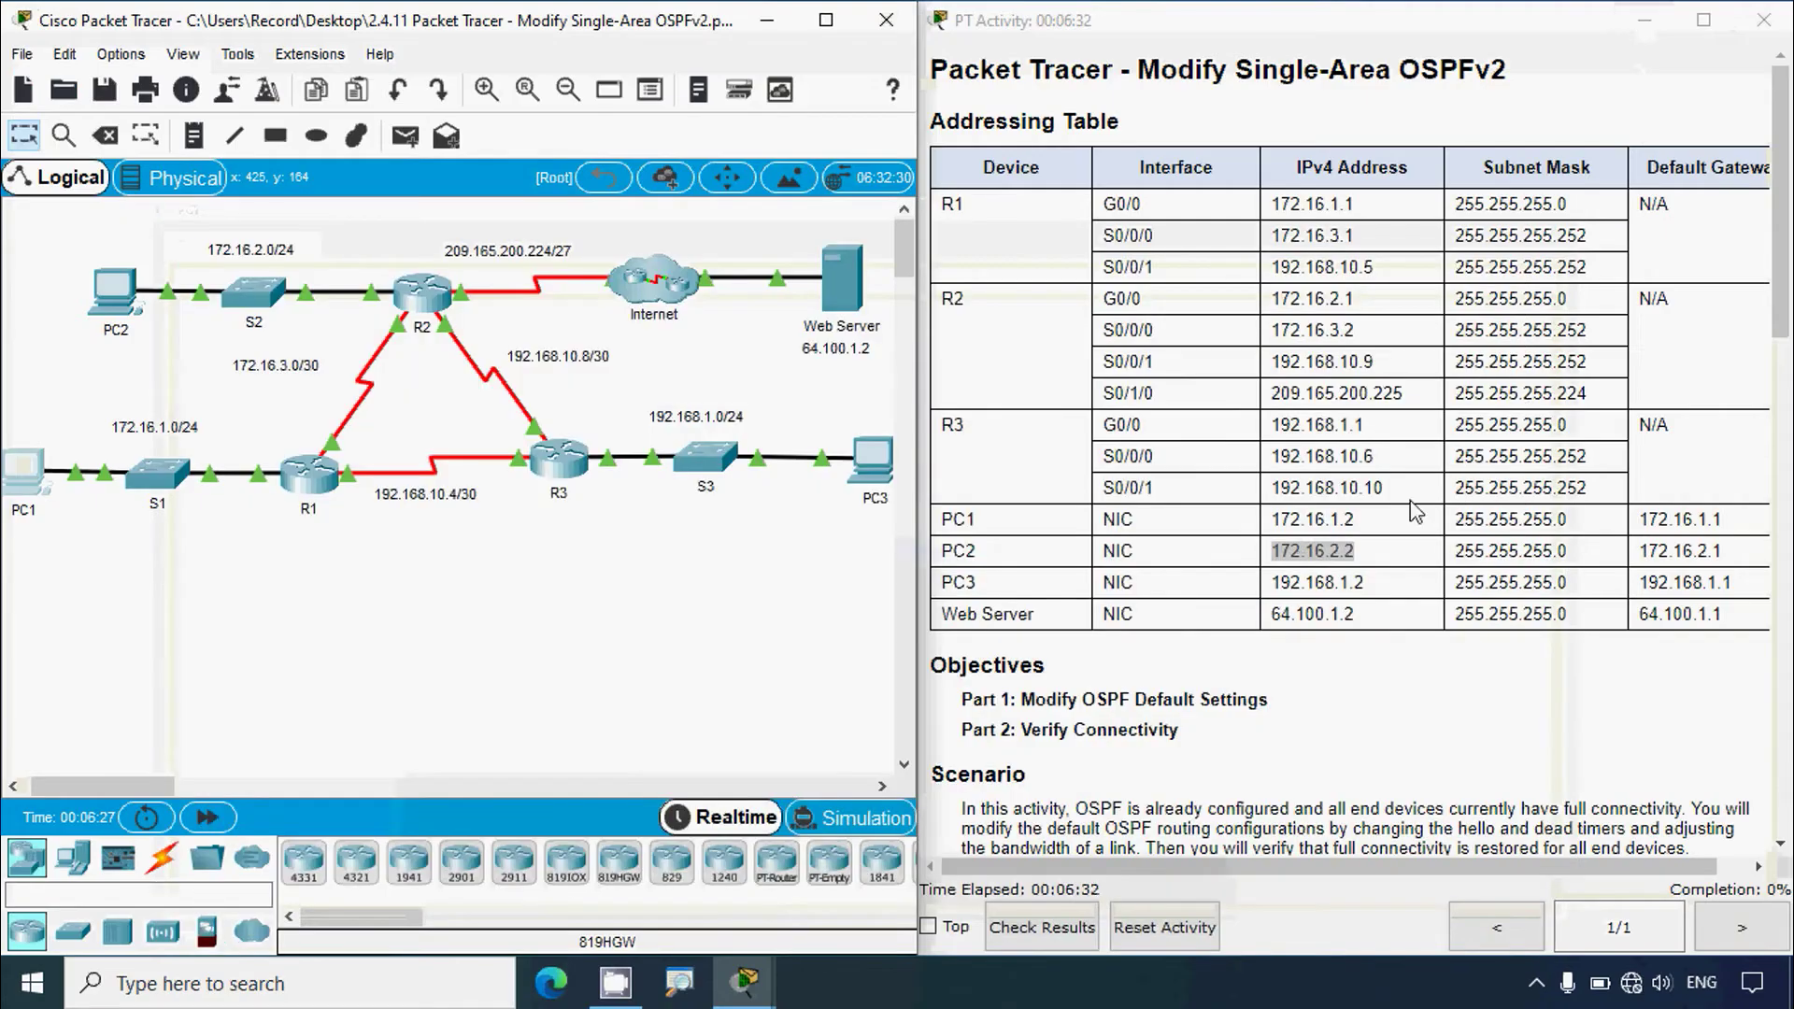
Copy PC3's address and ping 192.168.1.2 from PC1
drag(1273, 583, 1366, 583)
key(ctrl+c)
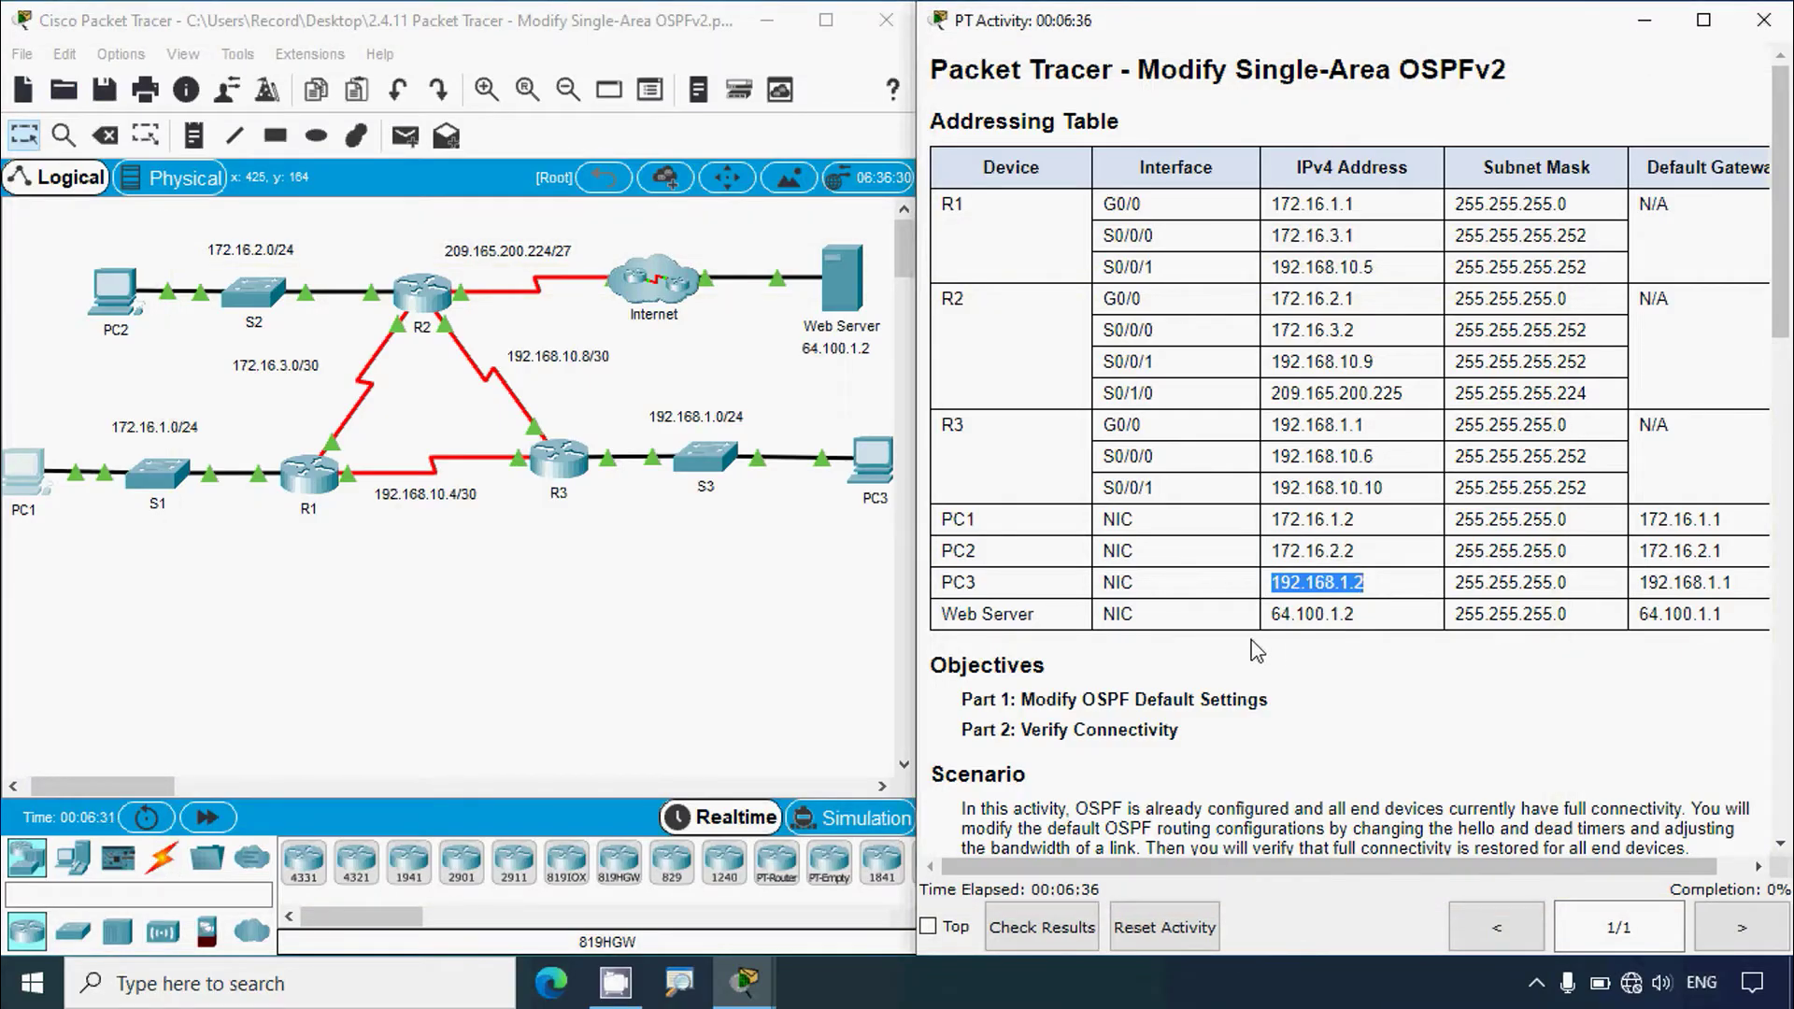
click(23, 472)
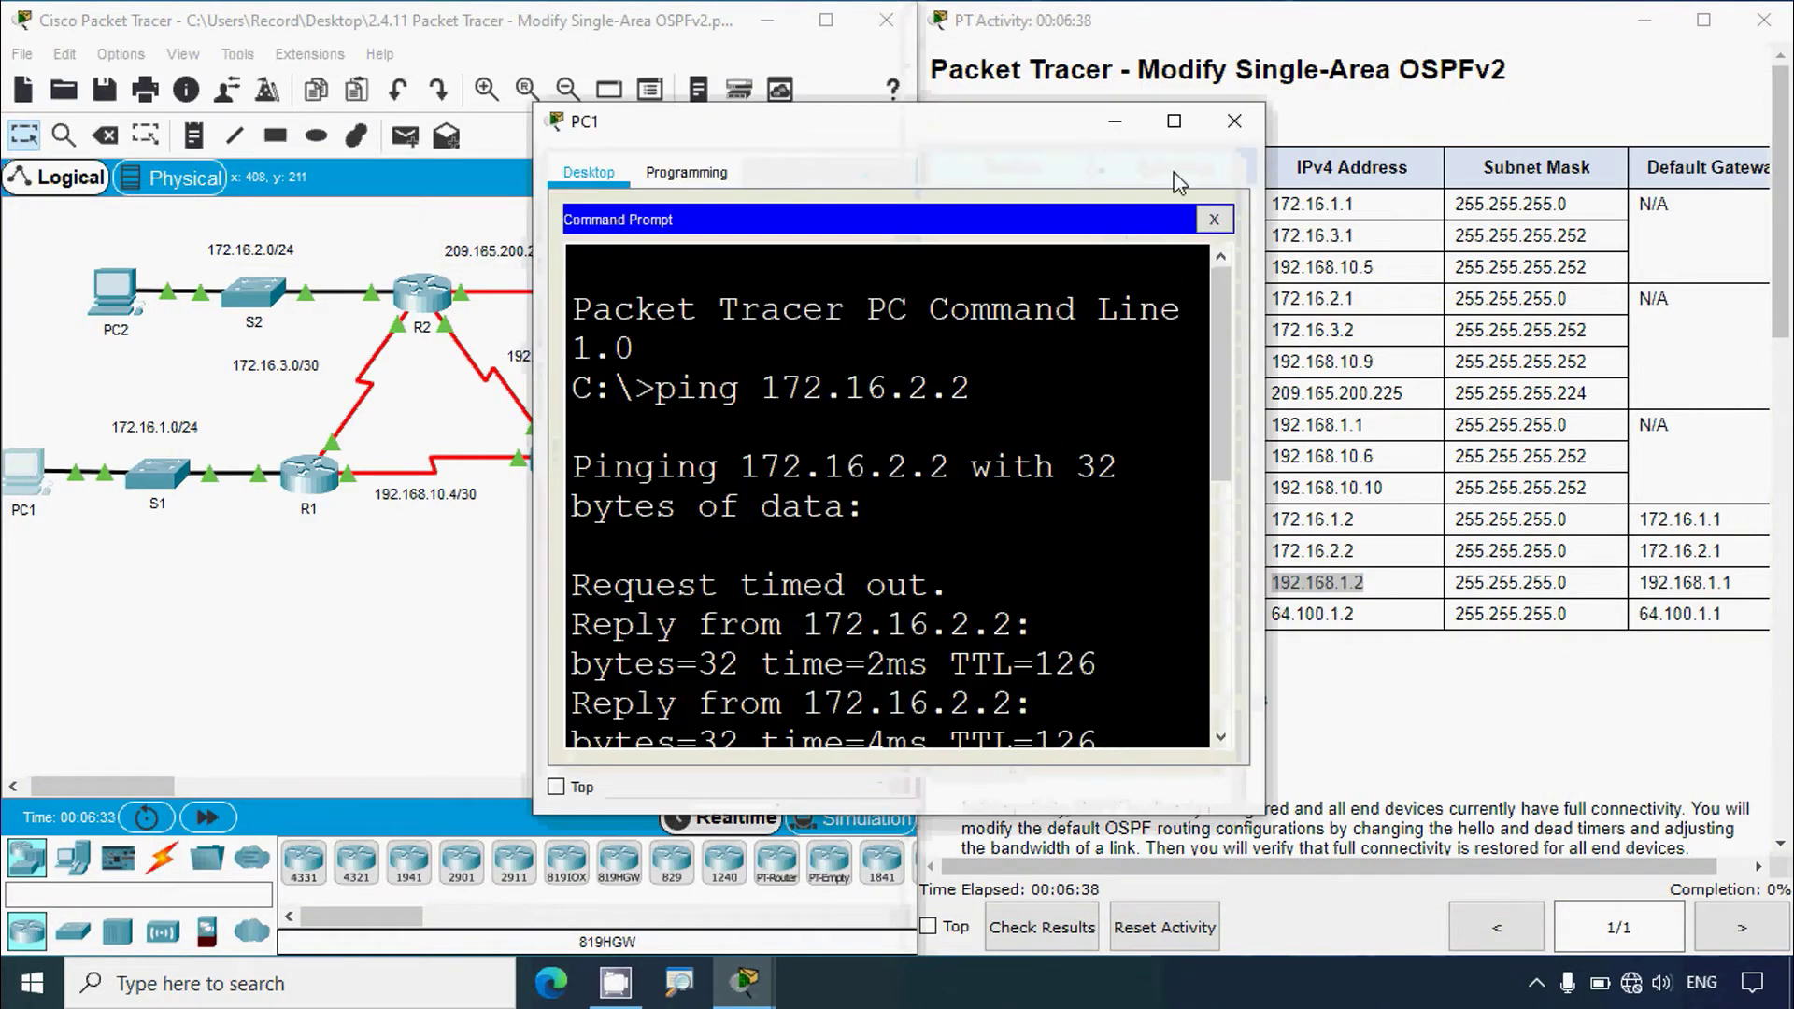
click(1173, 120)
text(ping)
right_click(249, 783)
click(265, 833)
key(Return)
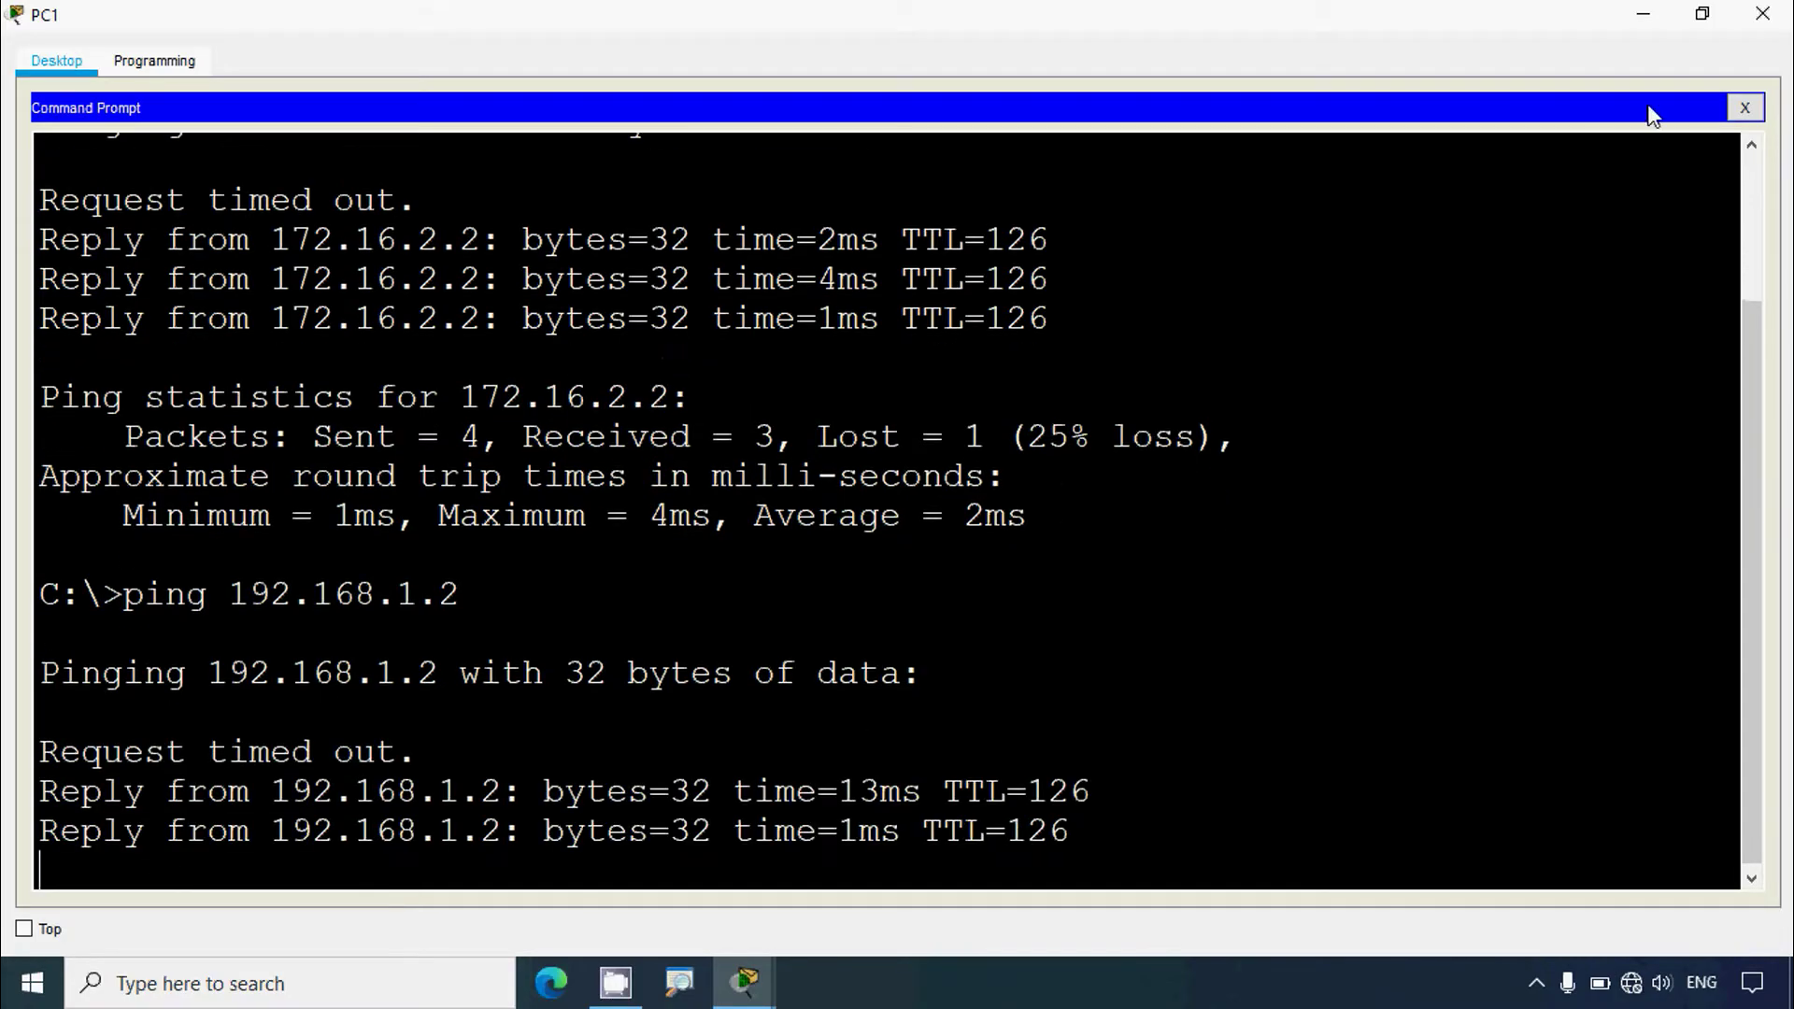
click(1643, 14)
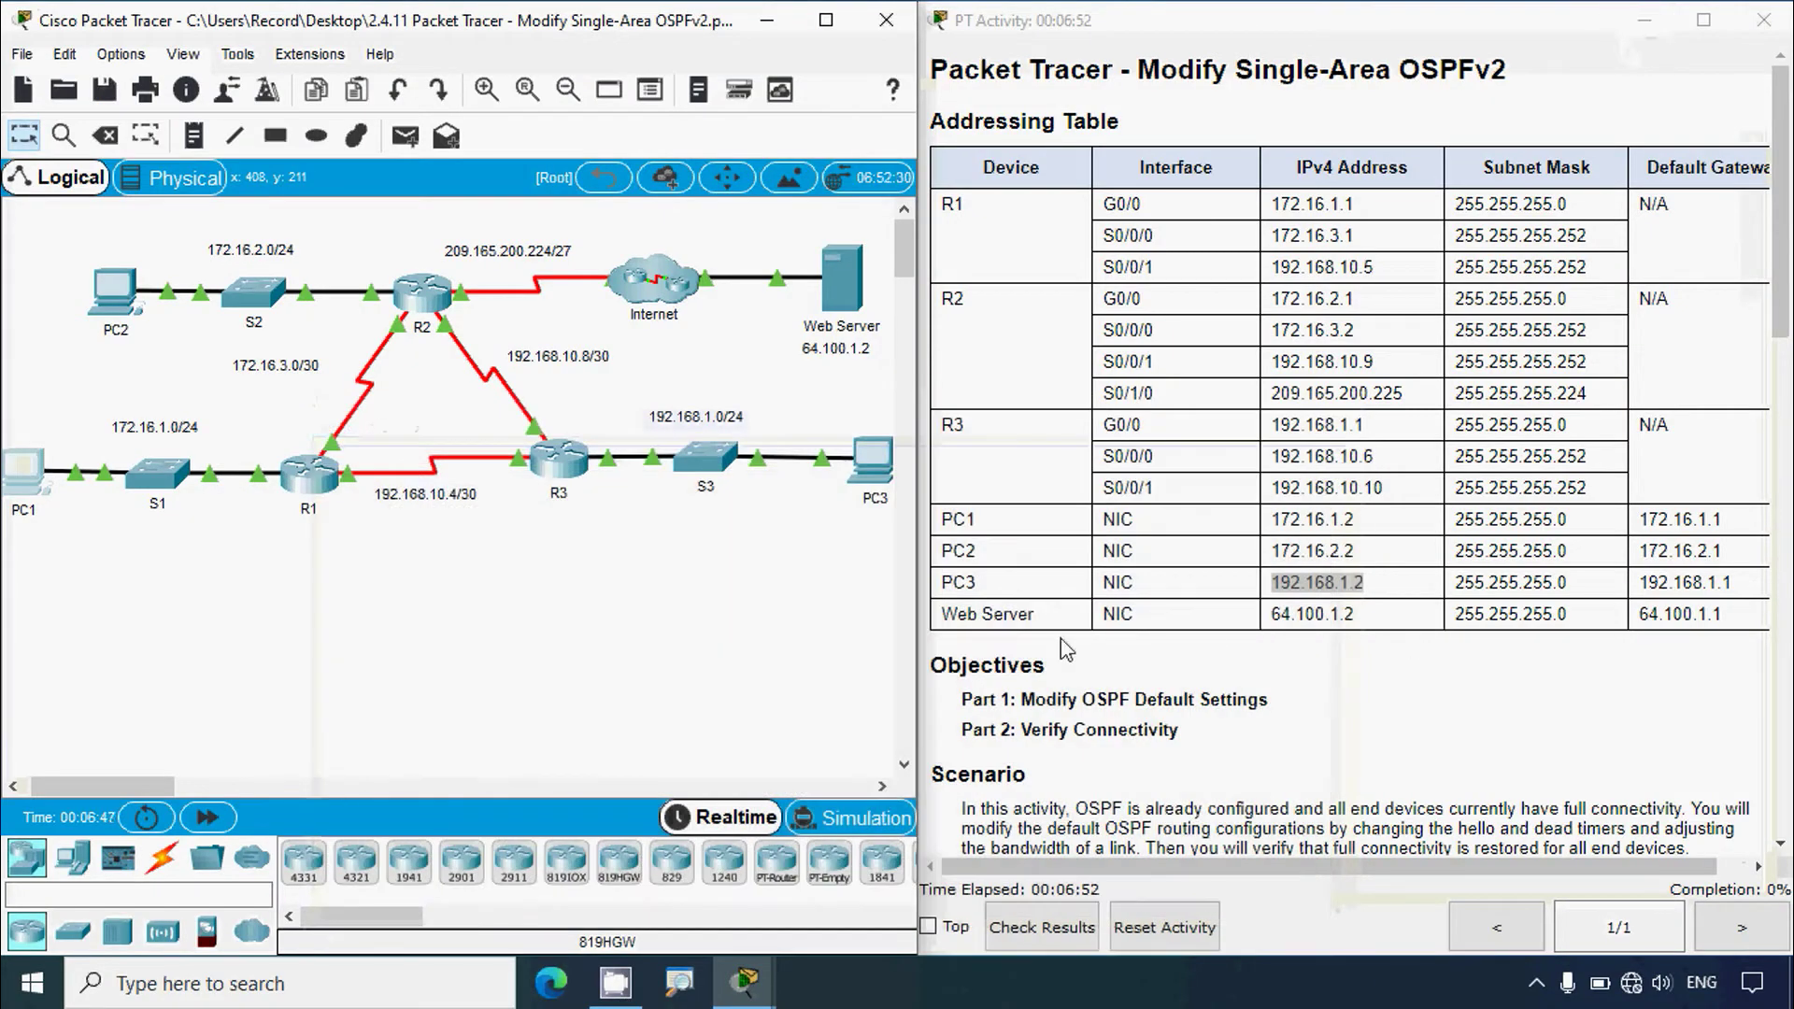
Ping the web server at 64.100.1.2 from PC1's Command Prompt and close PC1
drag(1274, 615, 1355, 619)
key(ctrl+c)
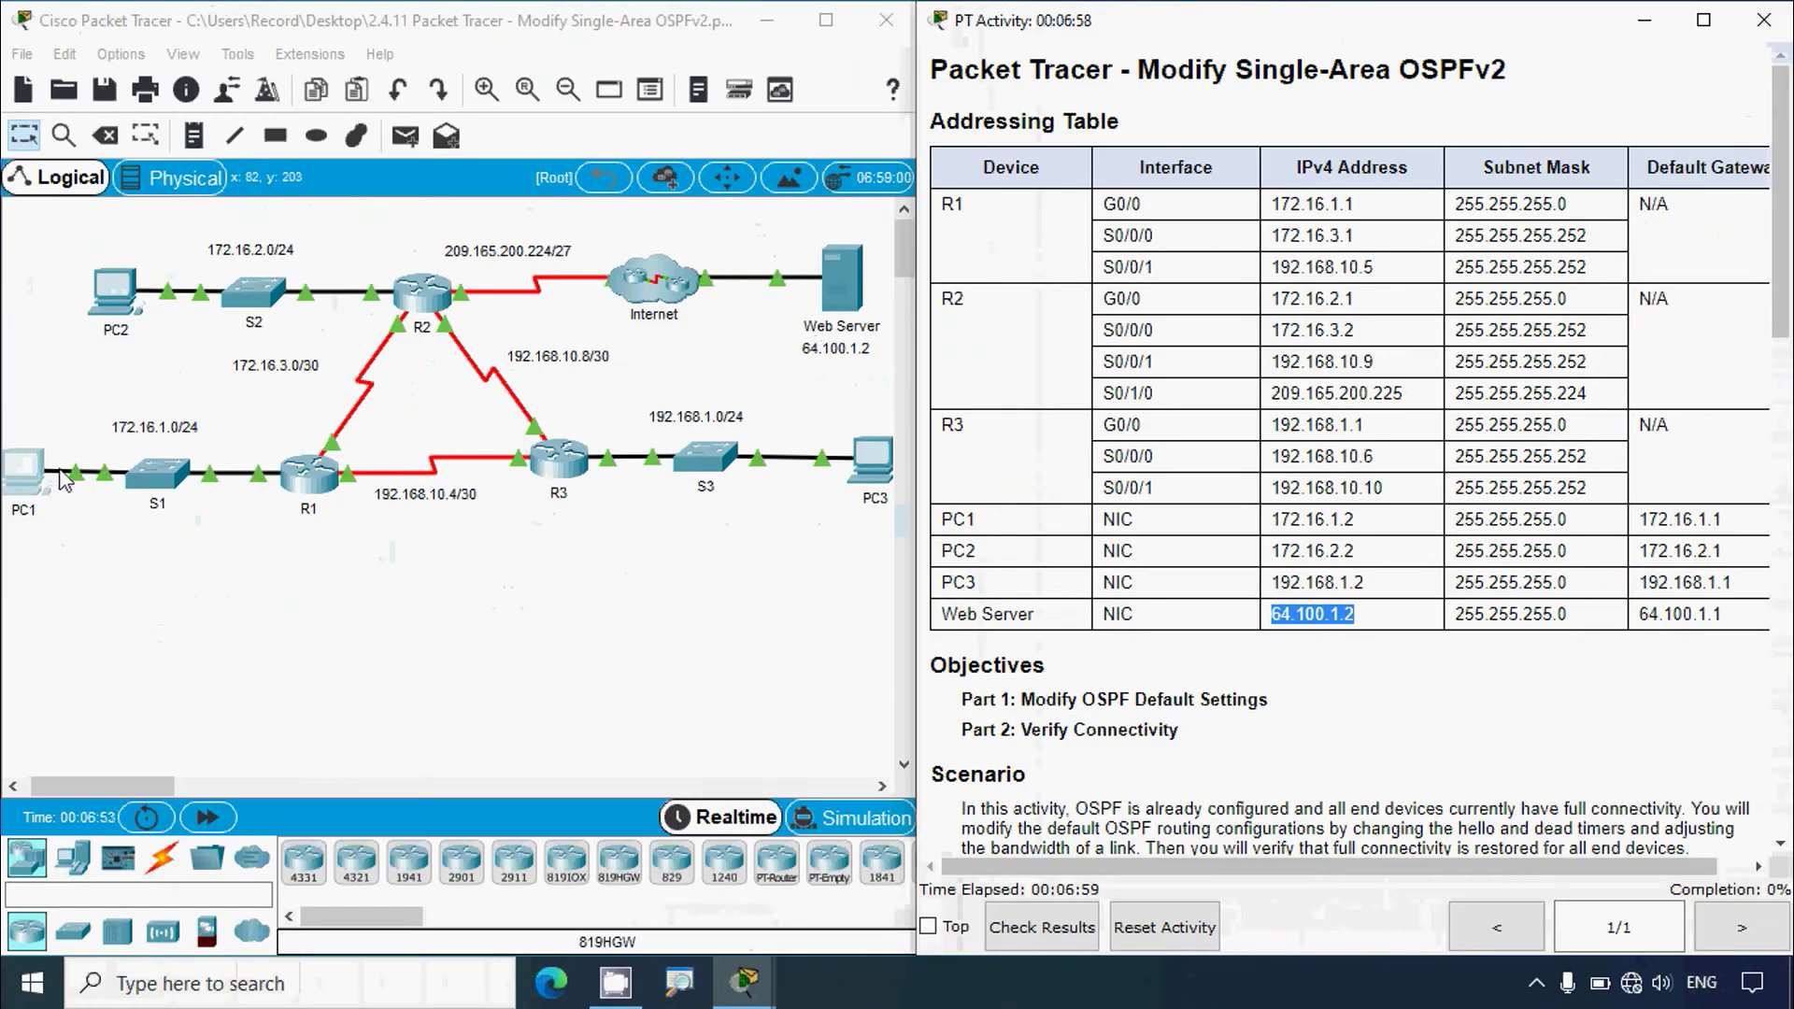
click(27, 472)
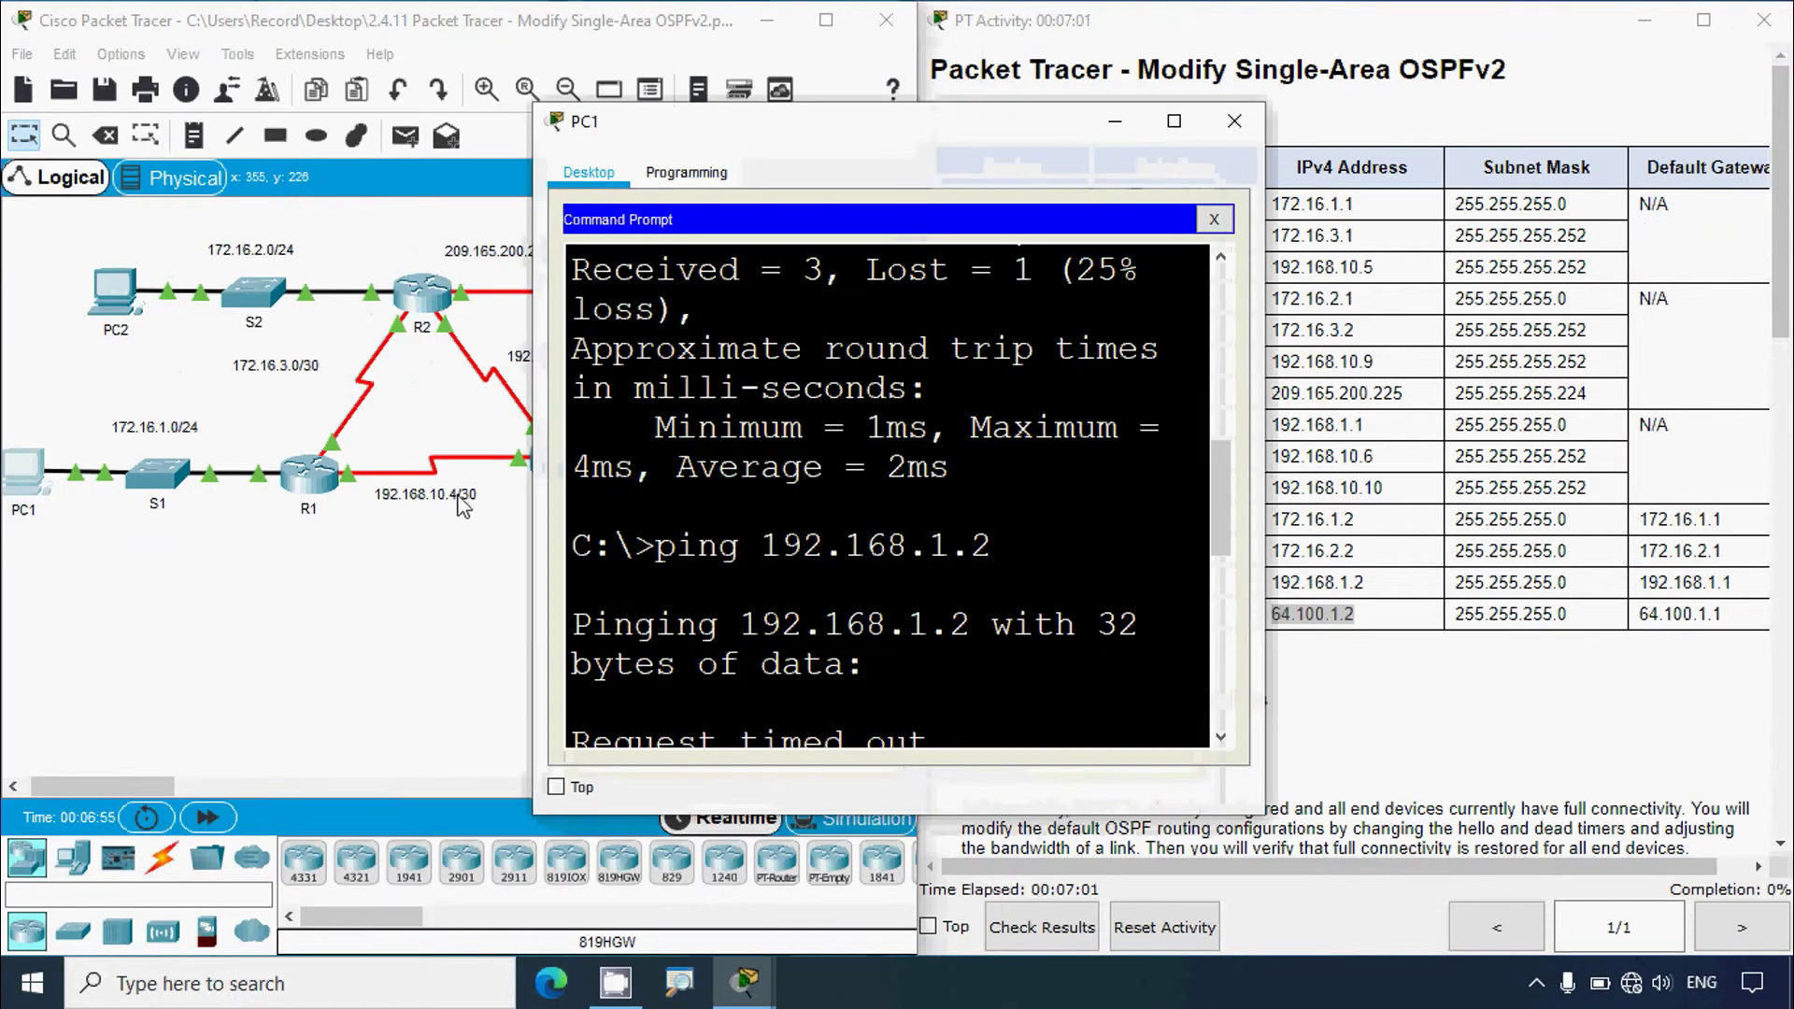
click(1162, 126)
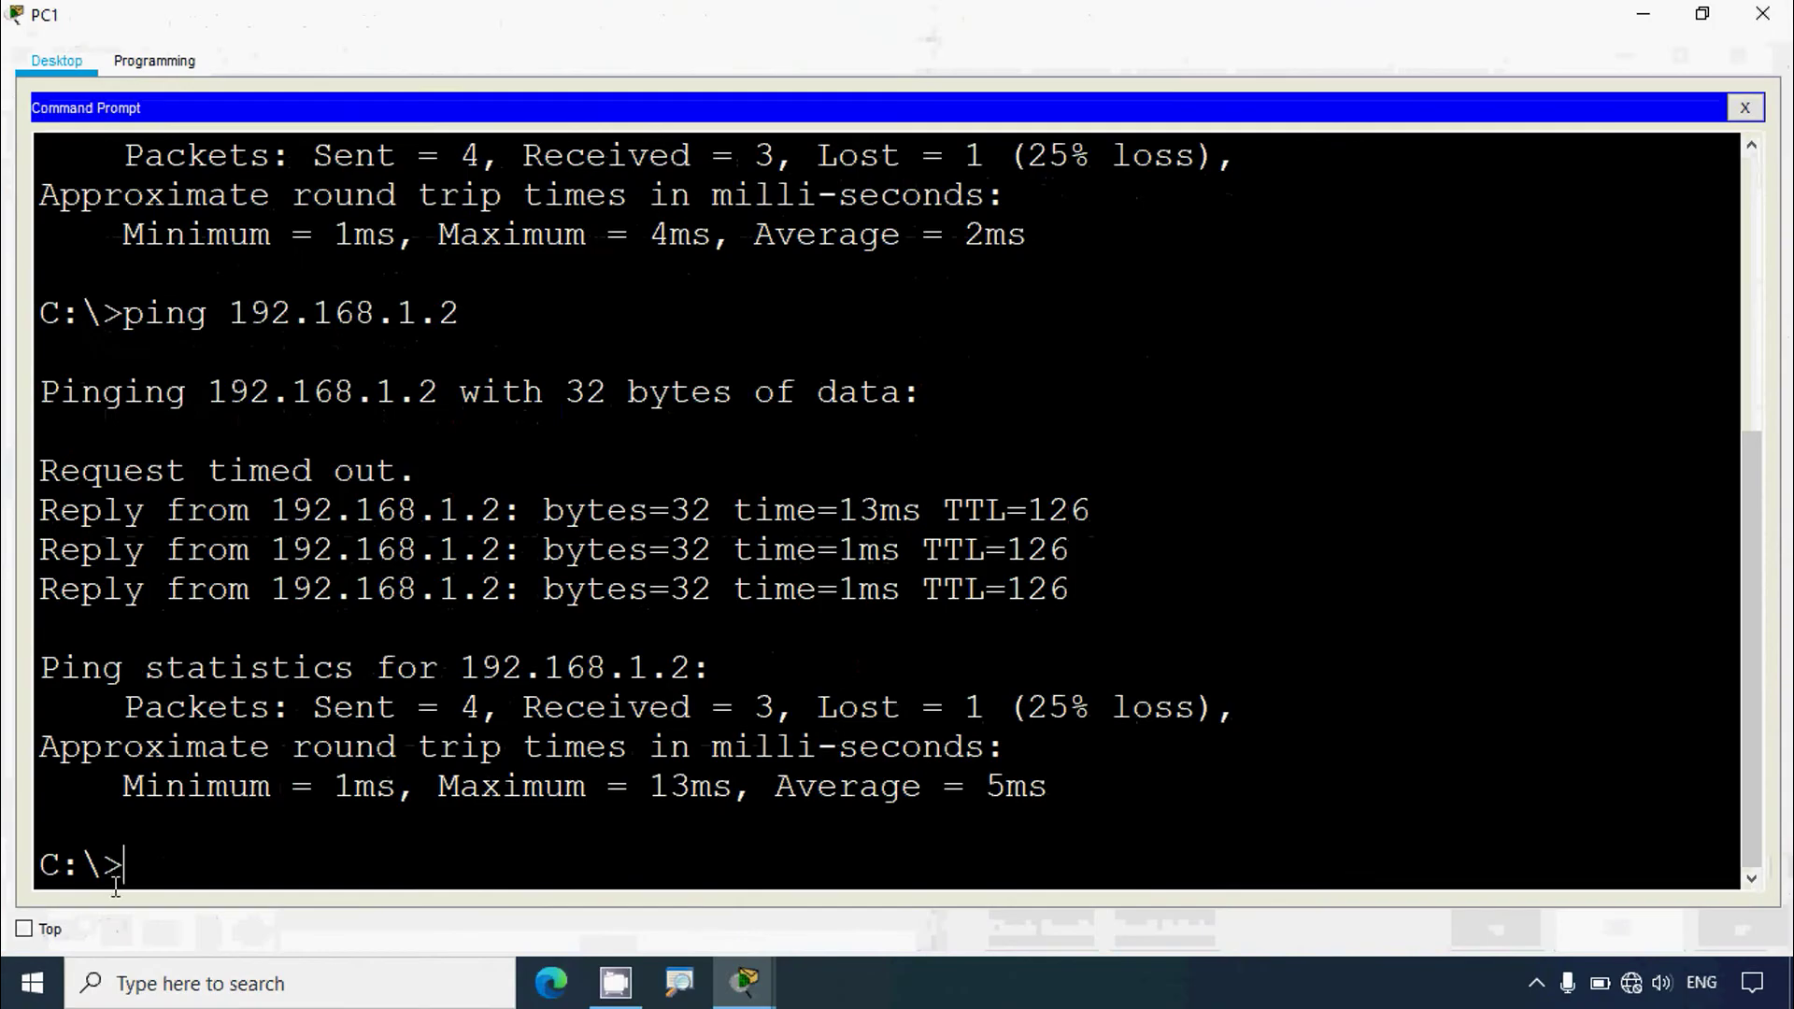
text(ping)
right_click(243, 886)
click(262, 910)
key(Return)
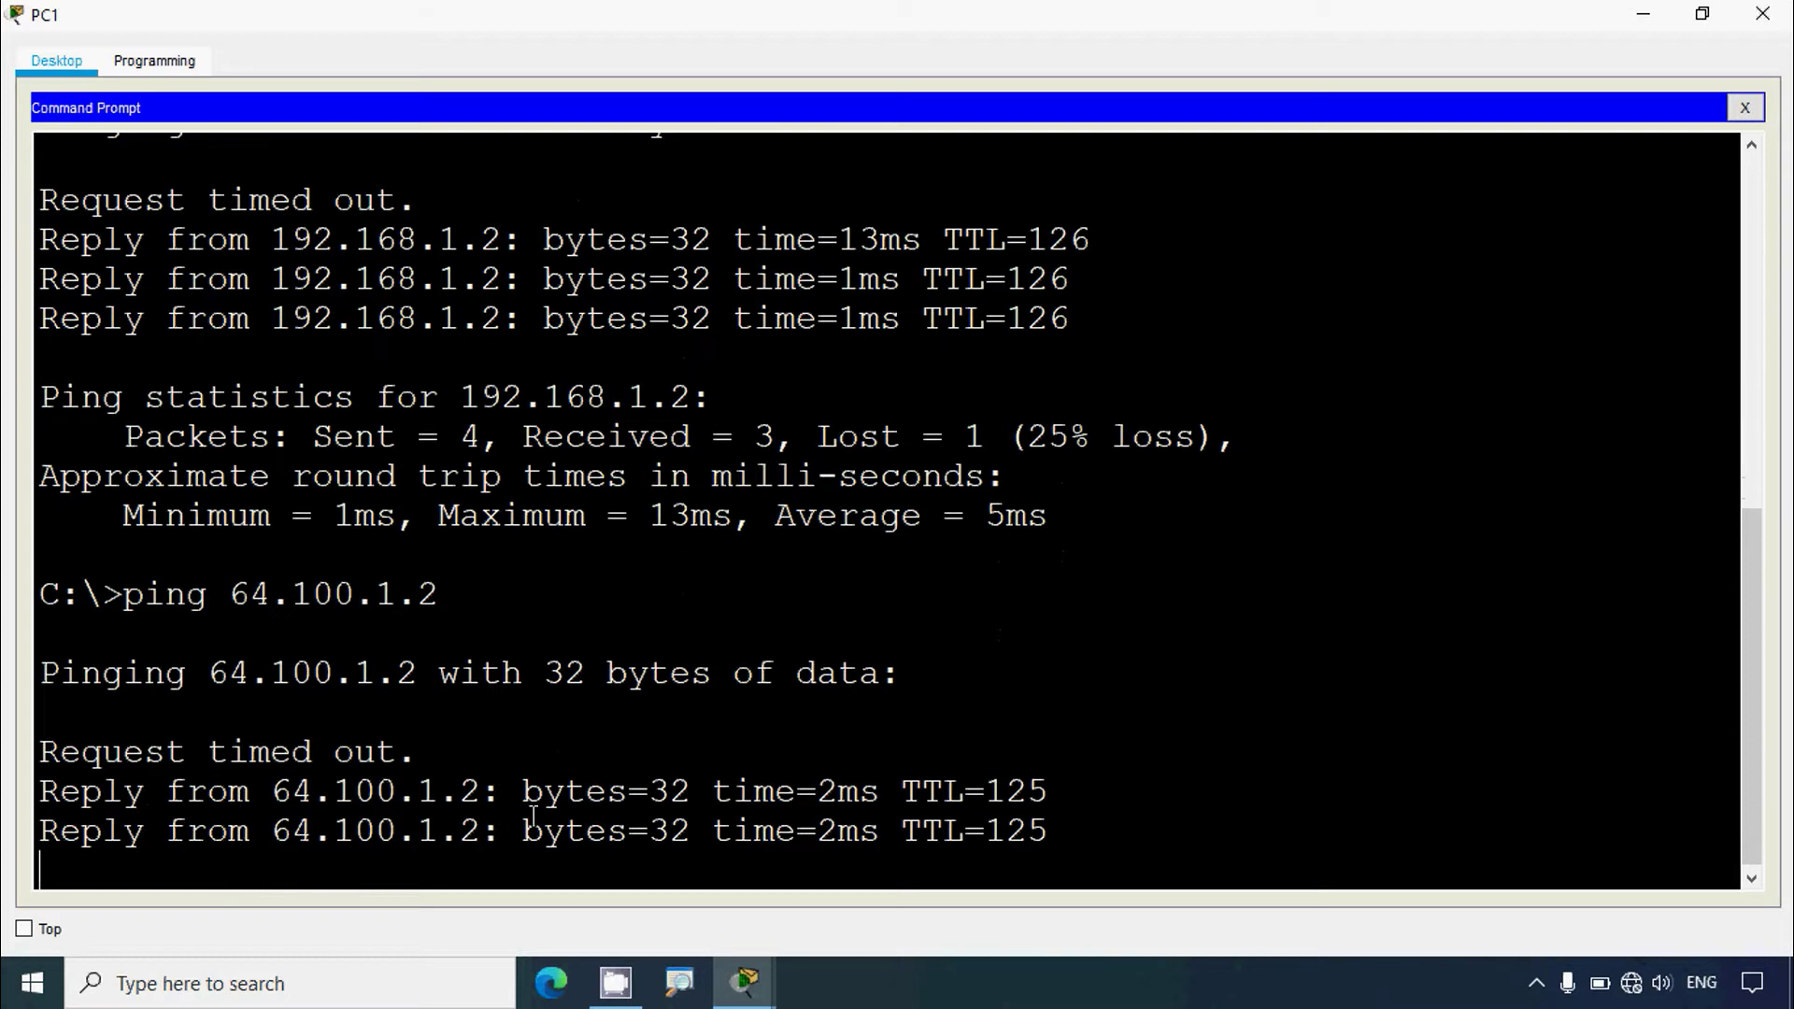
click(1763, 13)
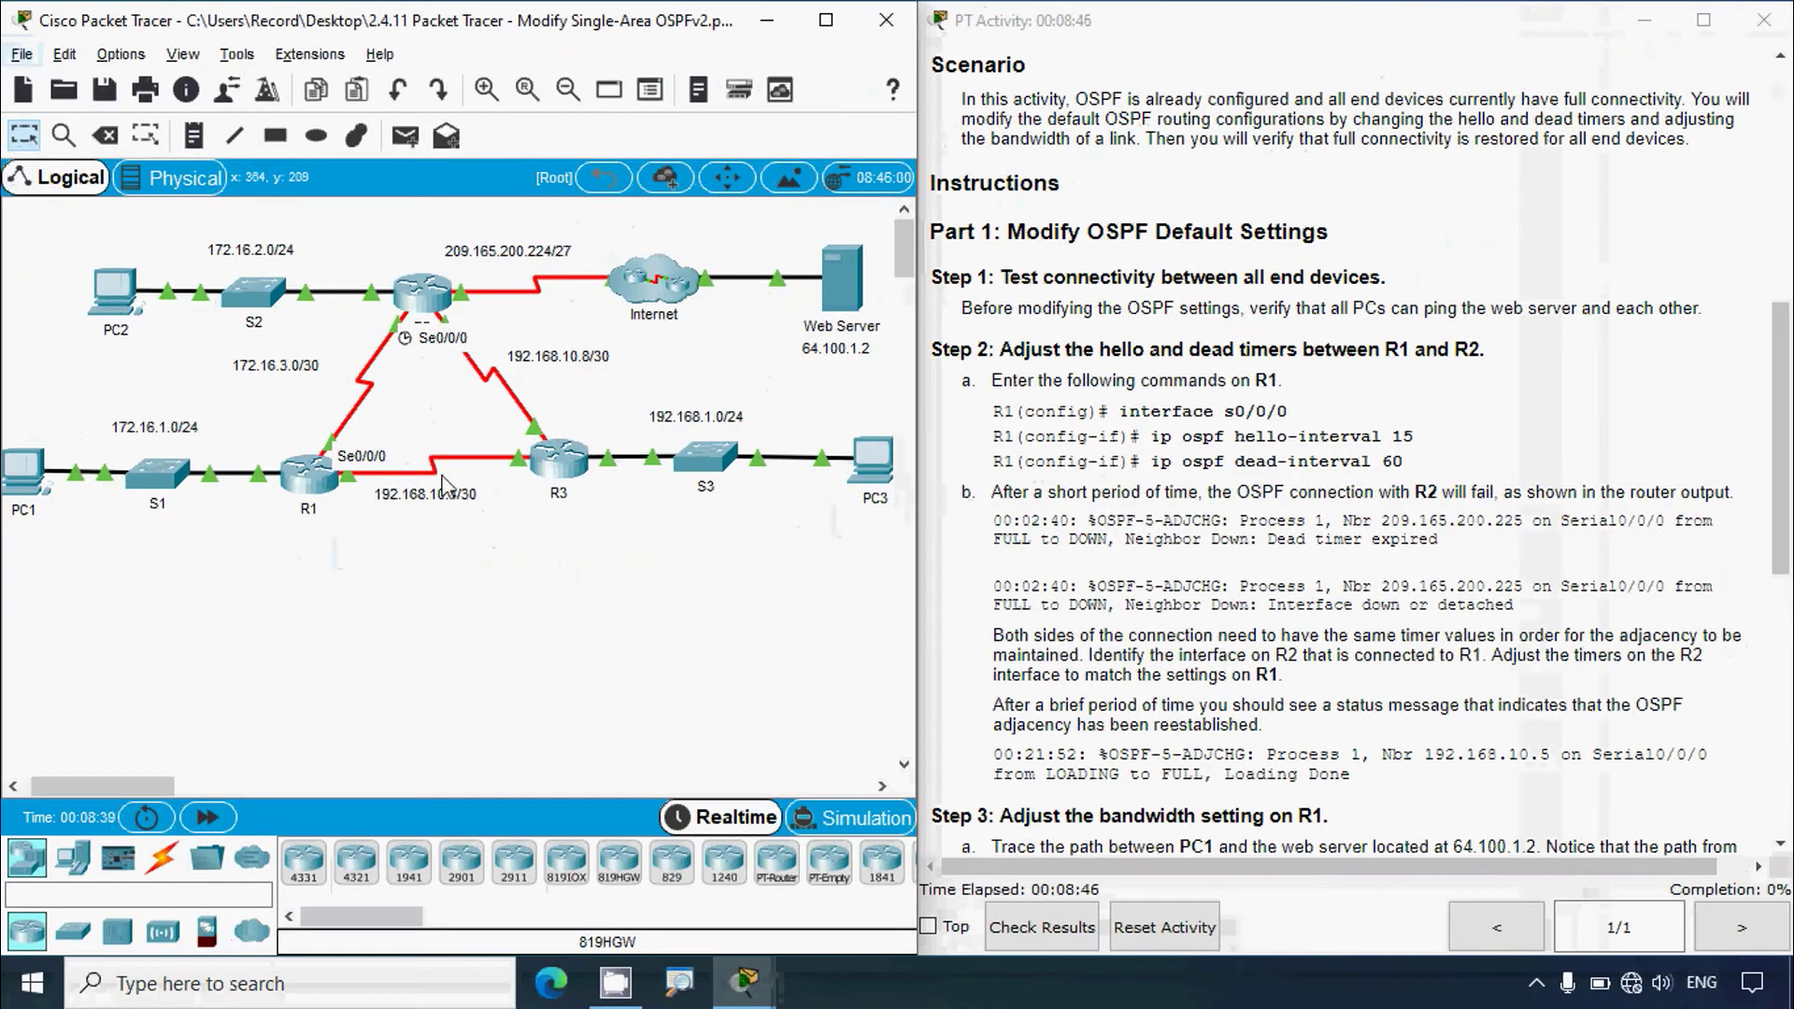
Open R1's CLI and enter interface configuration for Serial 0/0/0
click(309, 474)
drag(710, 121, 261, 103)
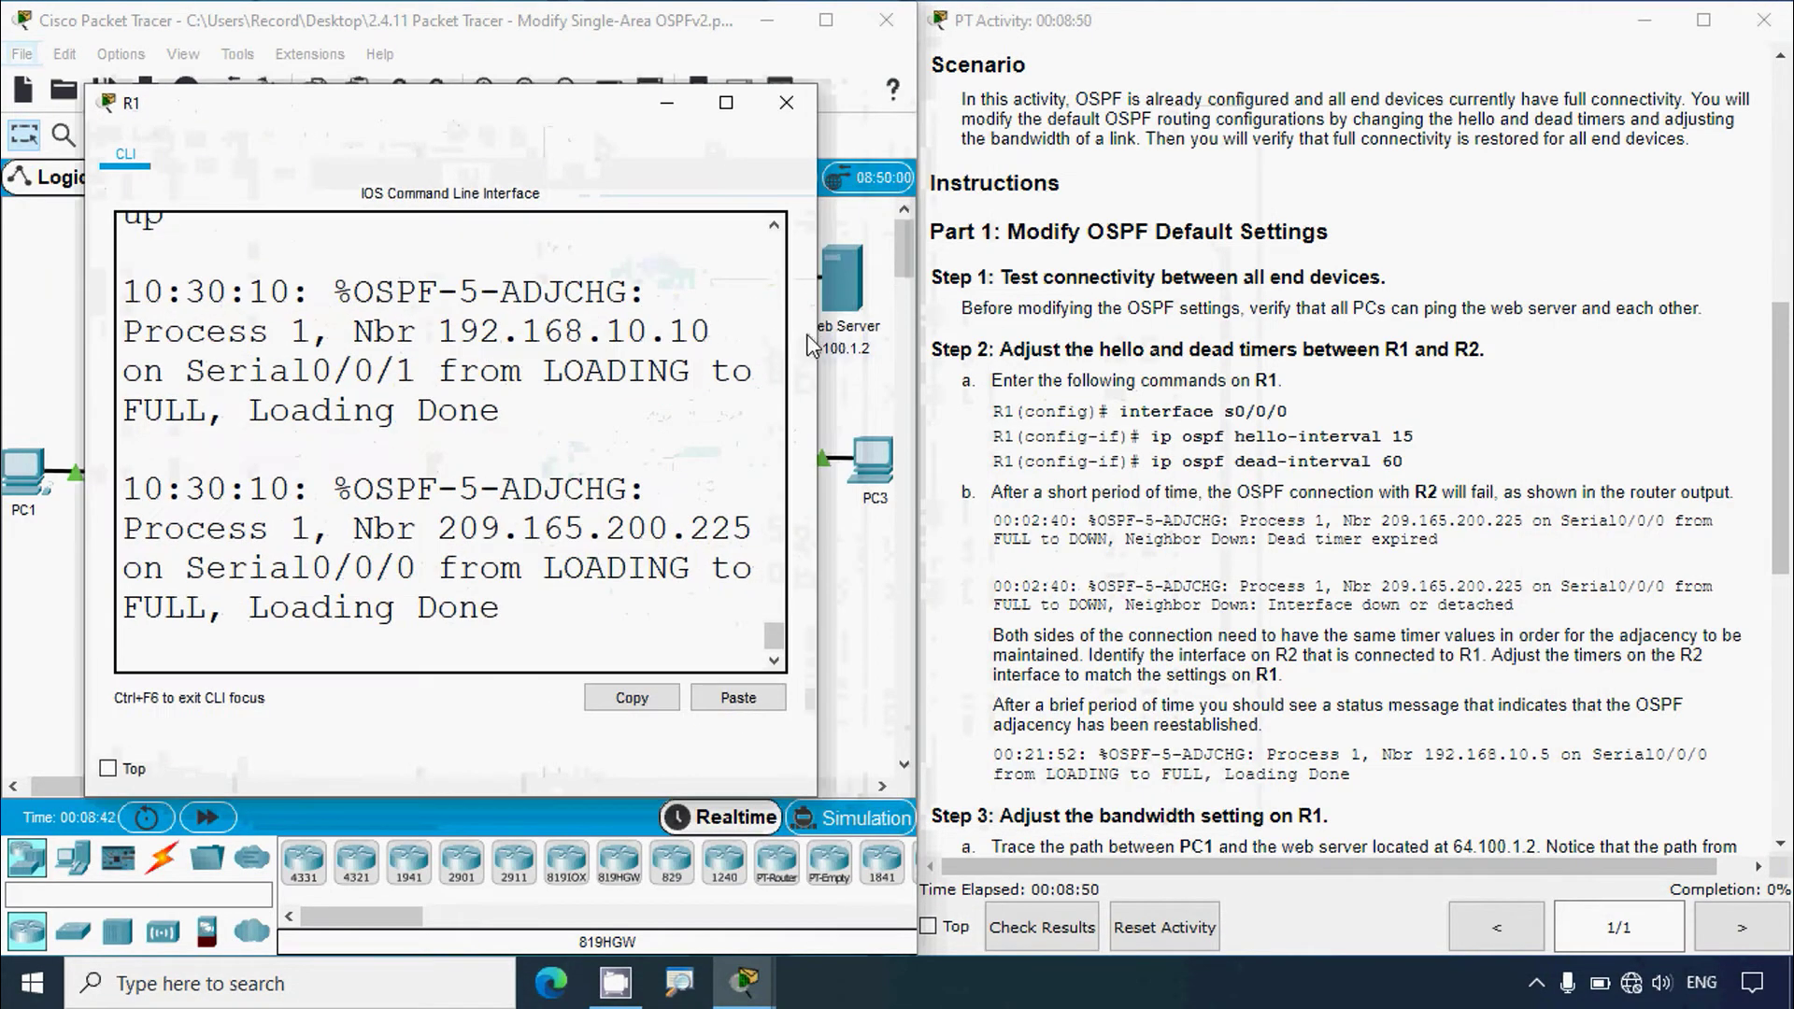
drag(816, 334, 996, 327)
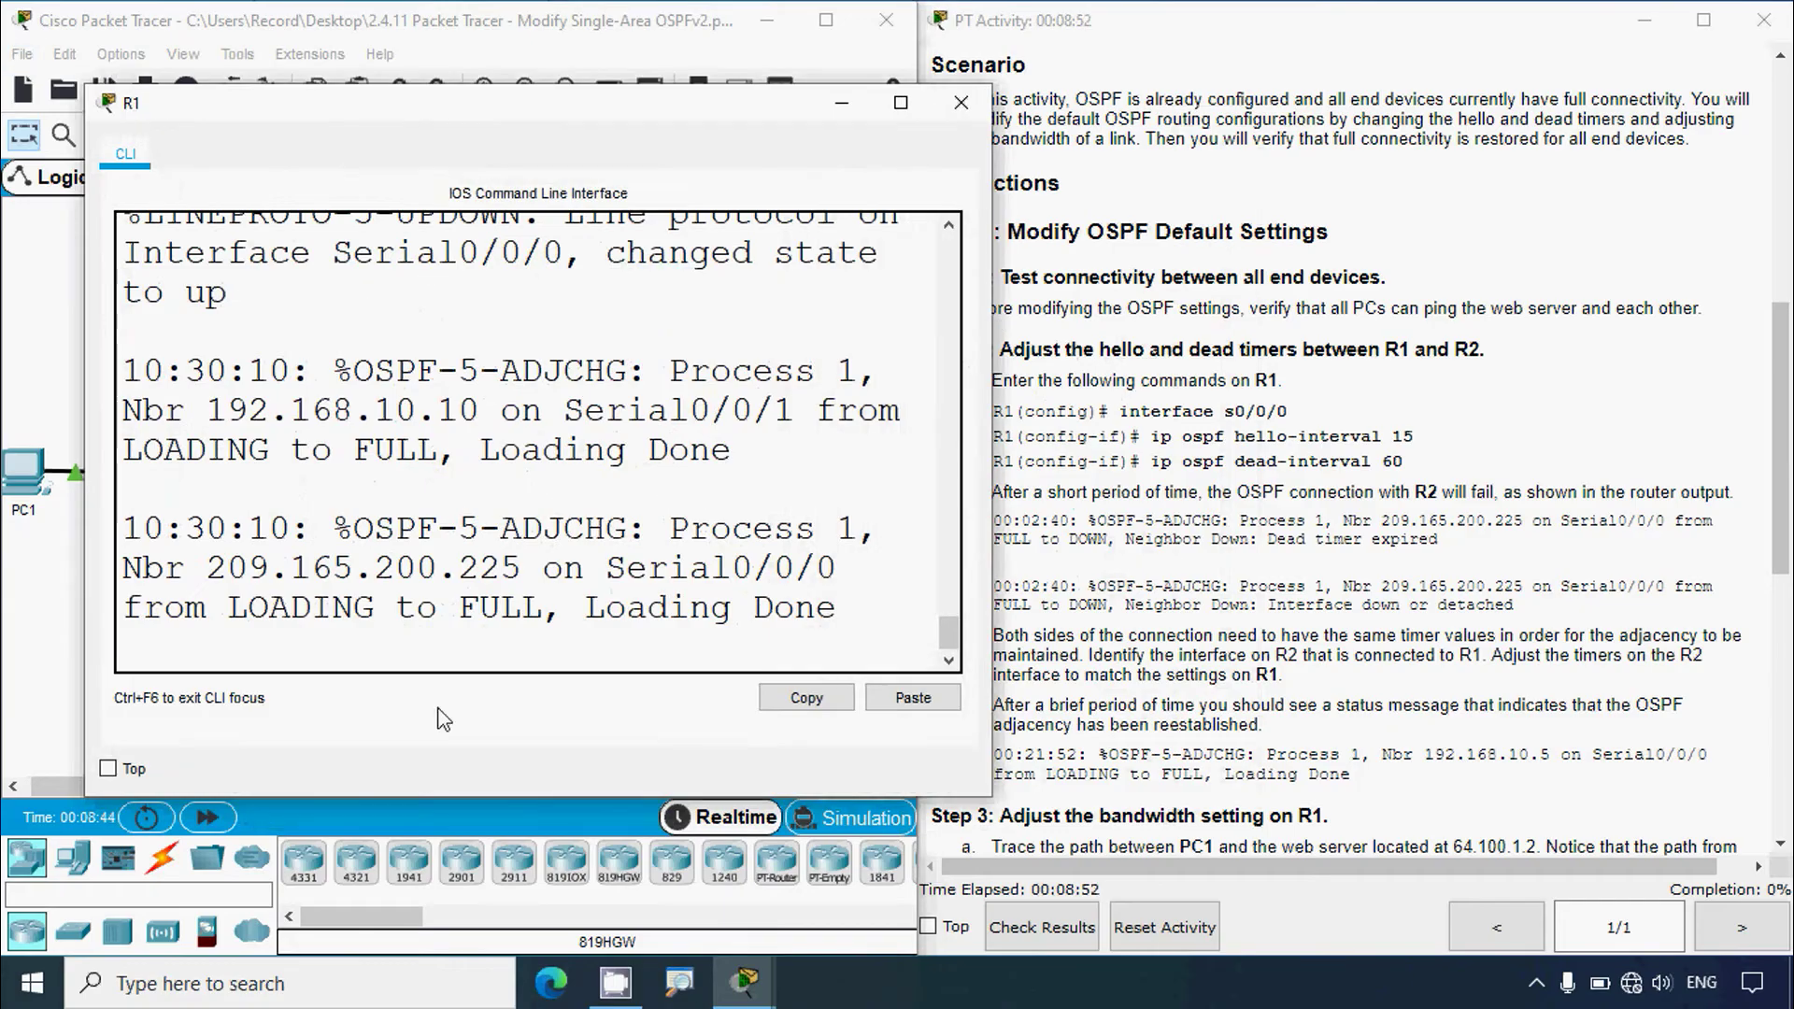
click(449, 662)
key(Return)
text(enable)
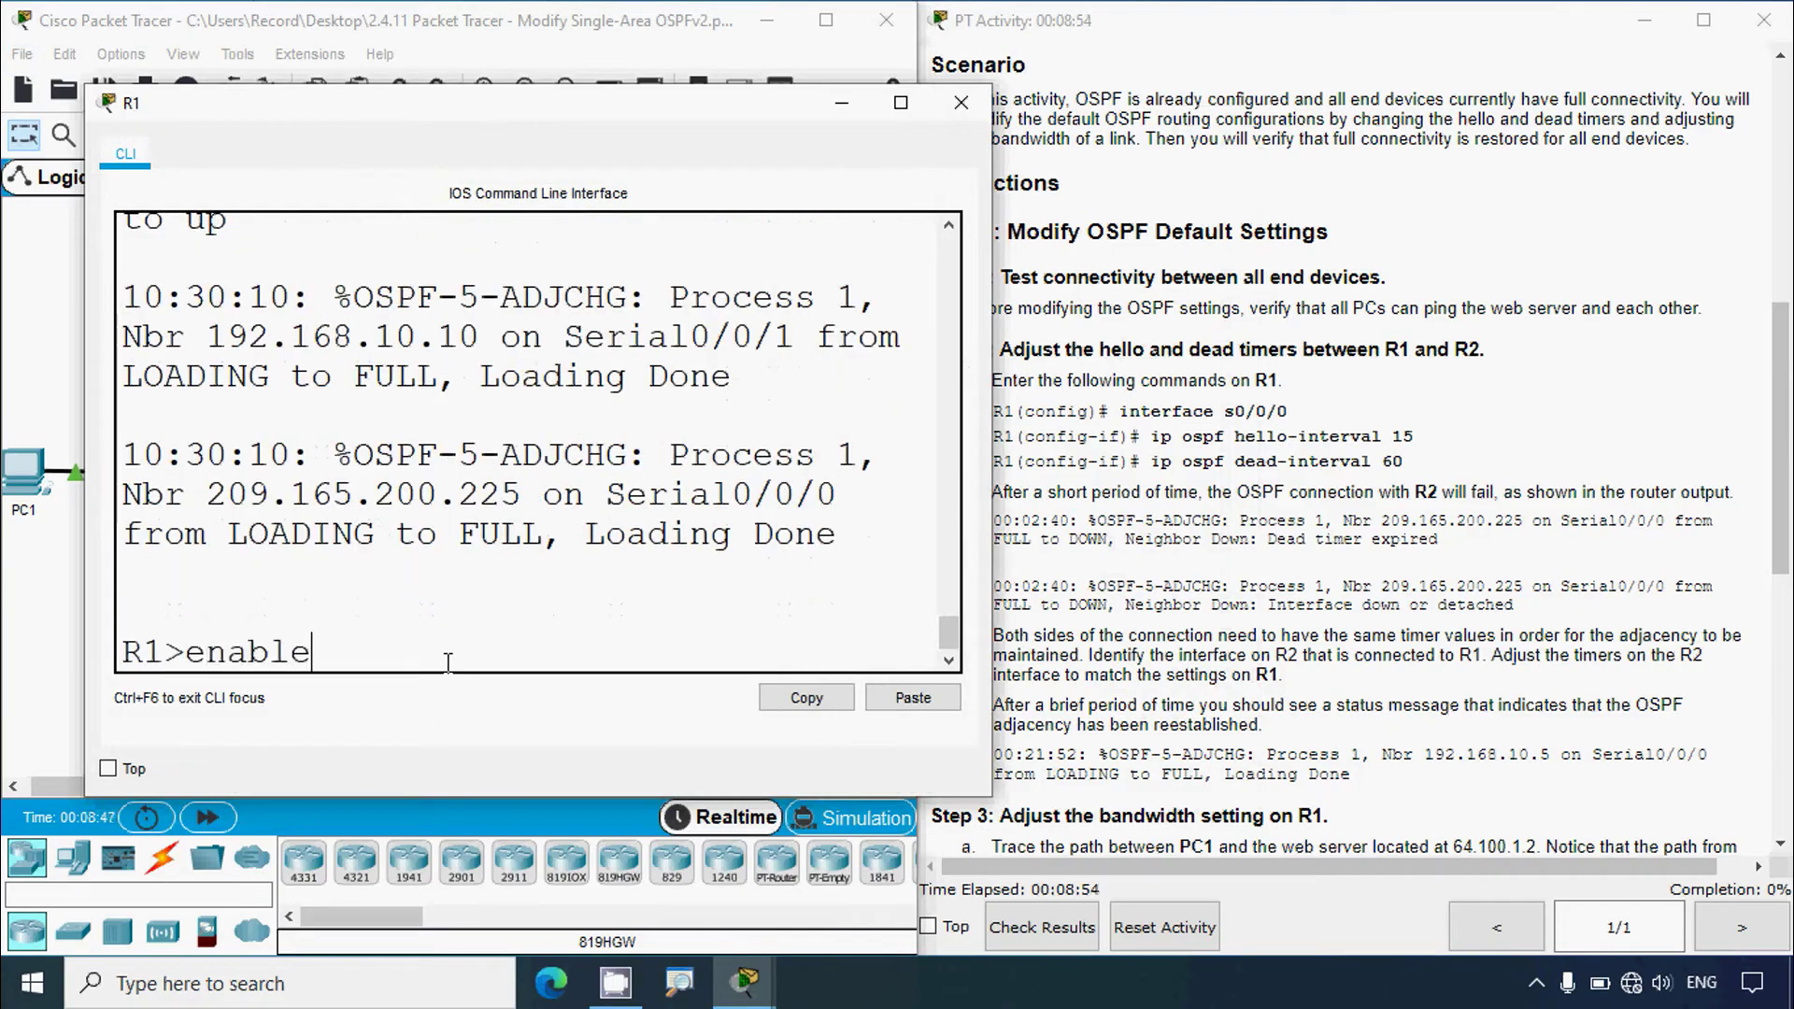
key(Return)
text(conf t)
key(Return)
text(interf)
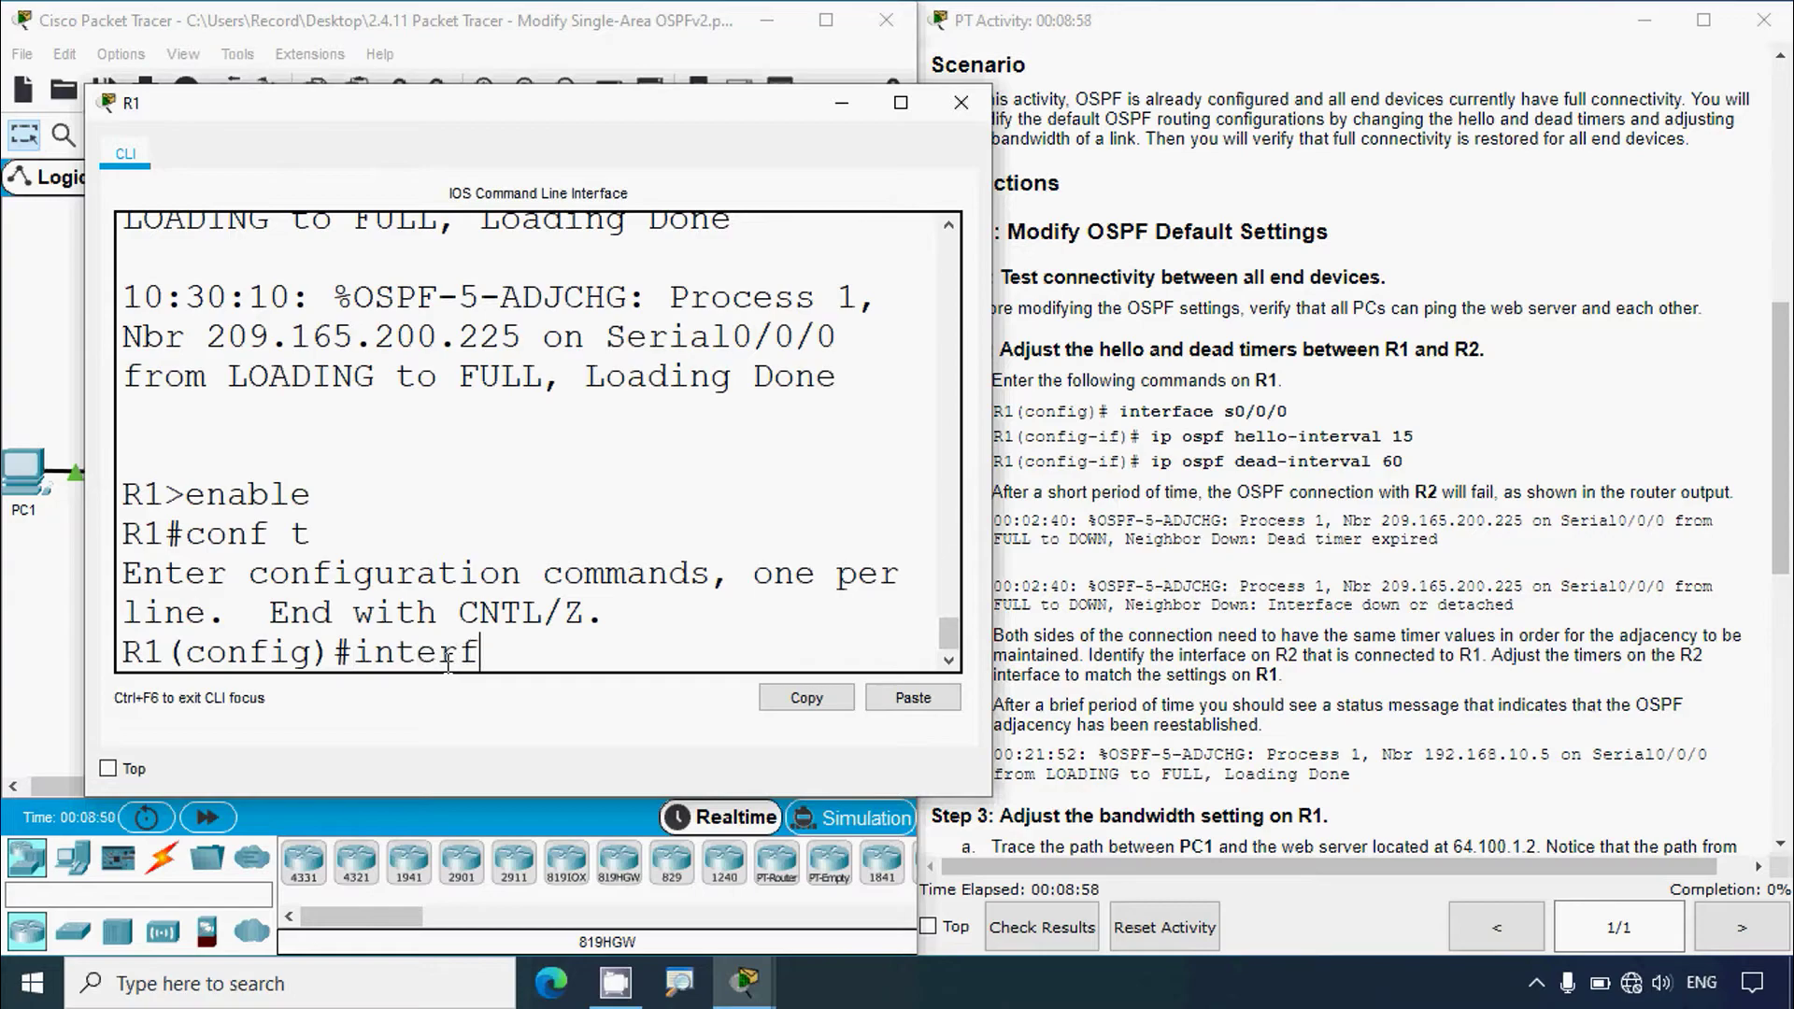
text(ace serial)
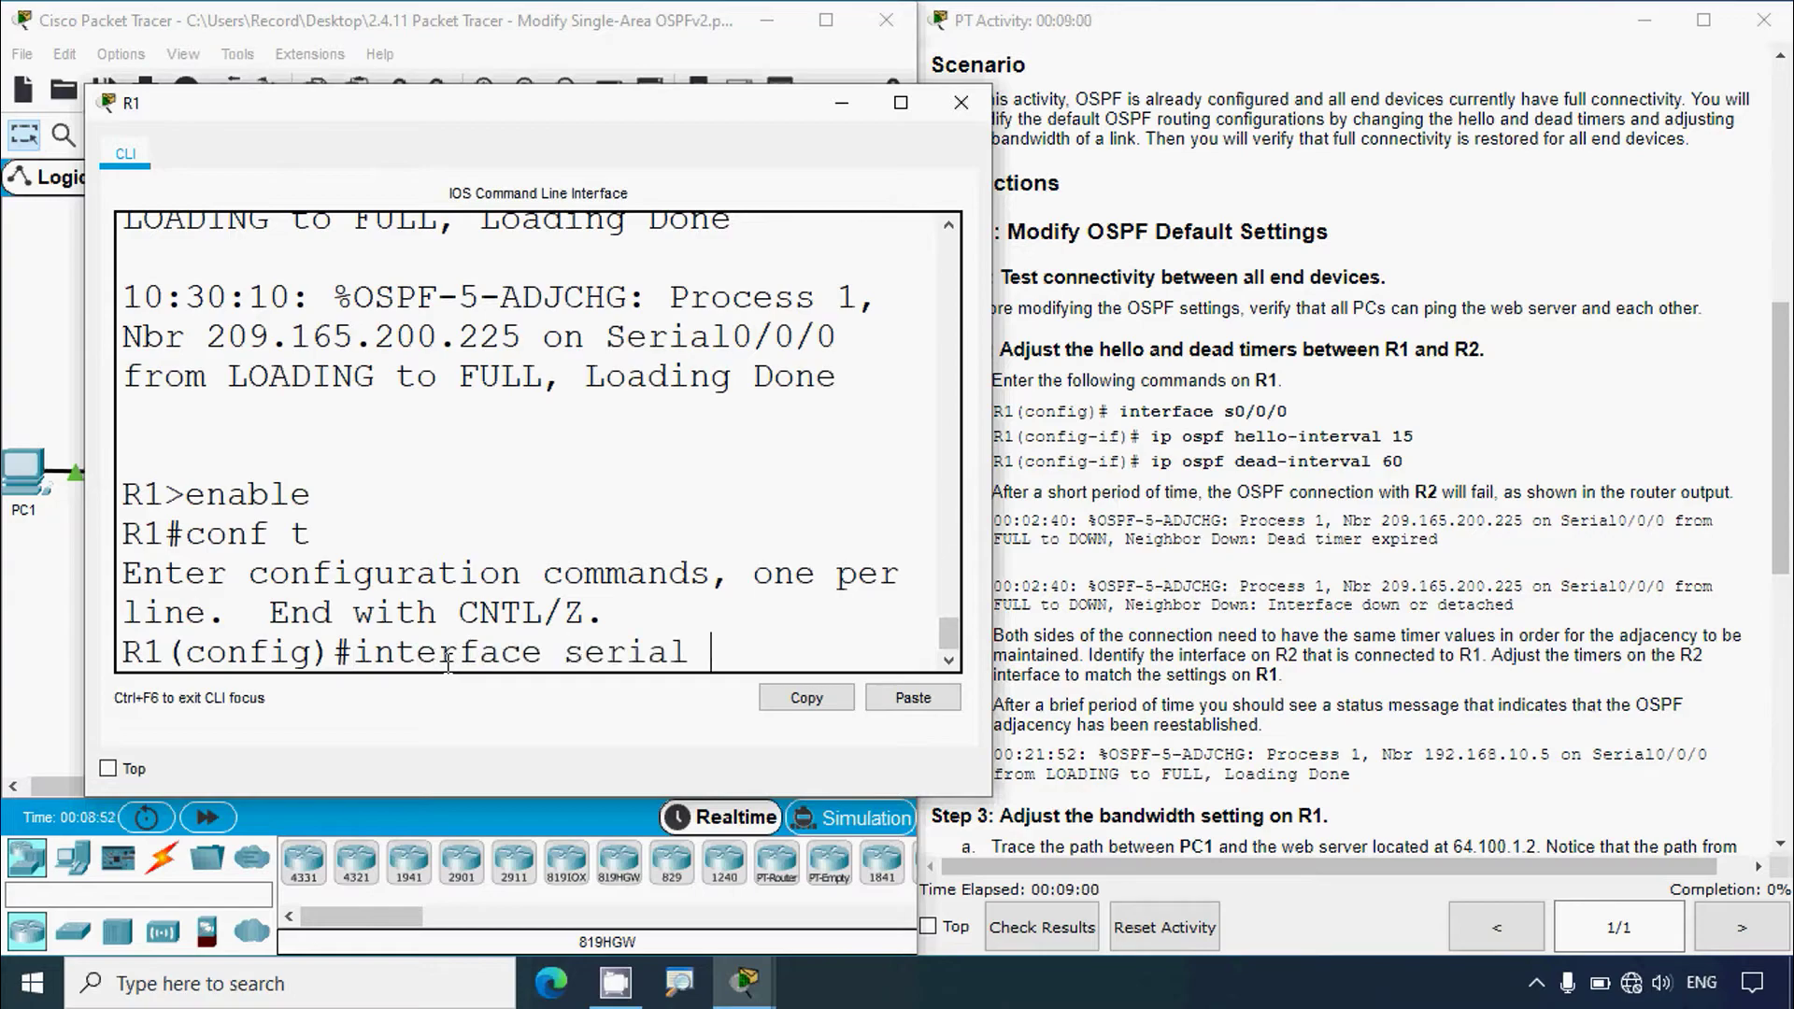
text( 0/0/0)
key(Return)
Set OSPF hello interval 15 and dead interval 60 on R1's Serial 0/0/0
text(ip osp)
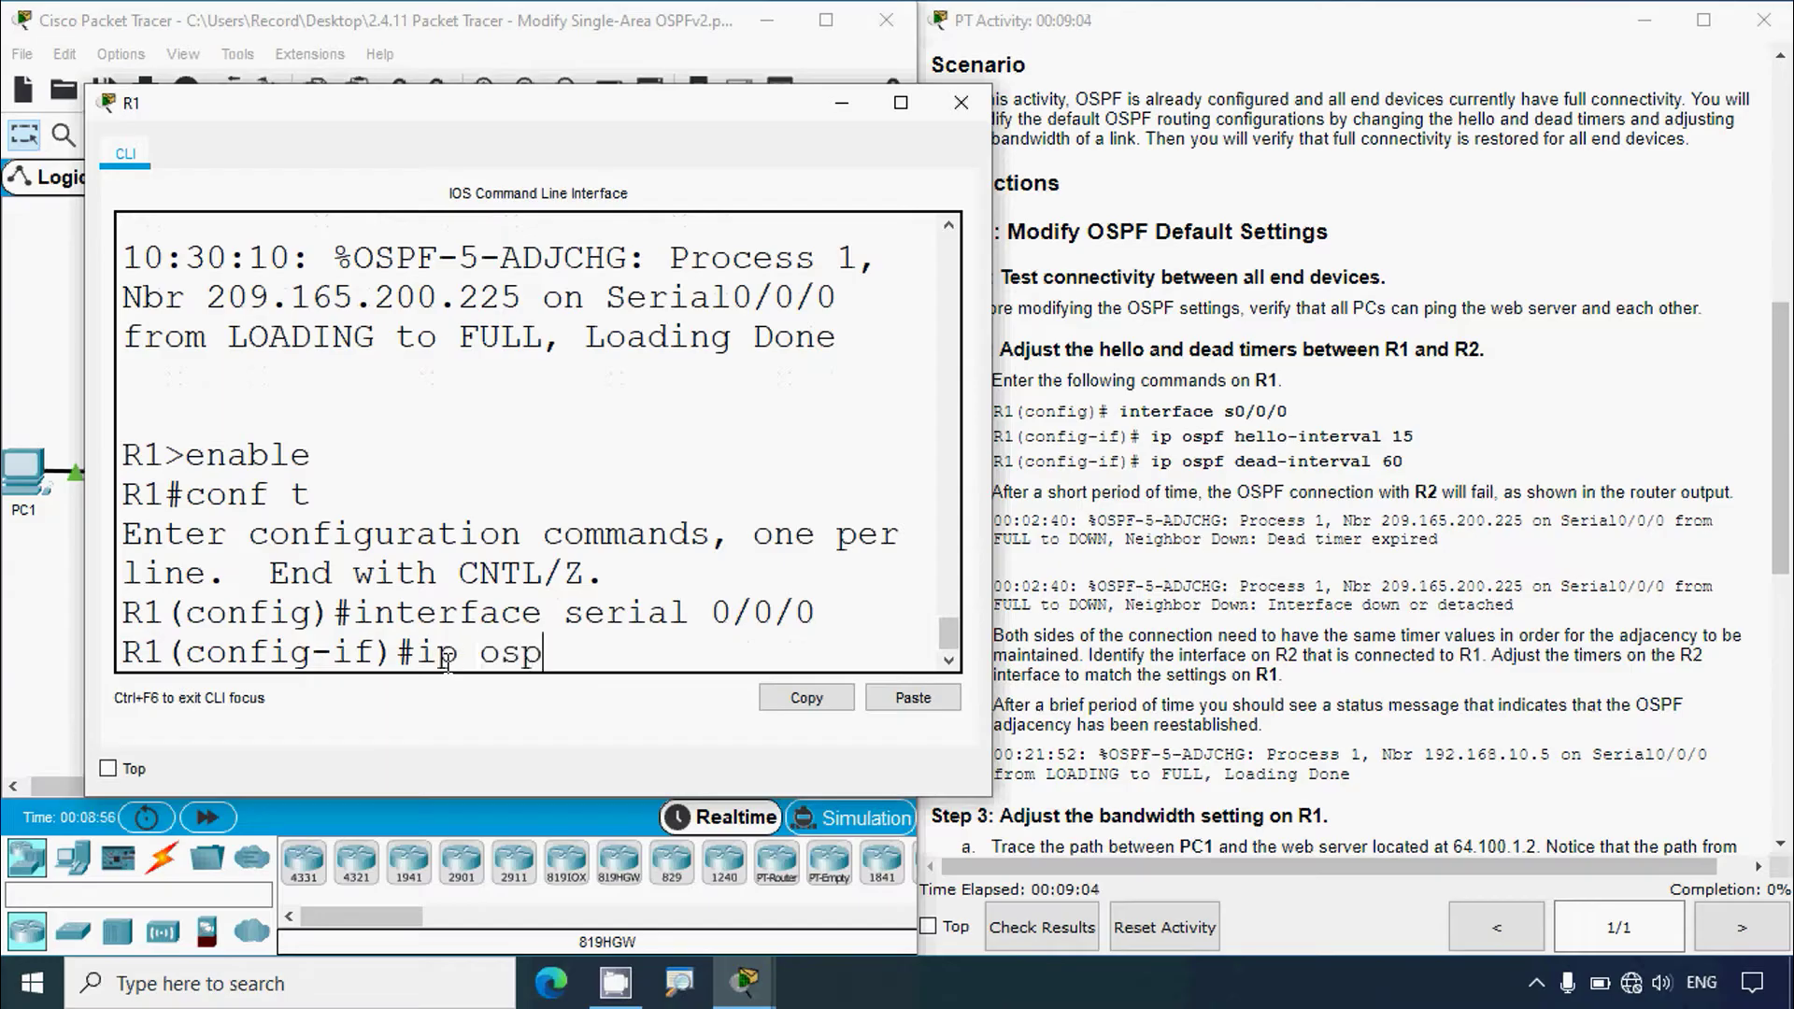
text(f hello)
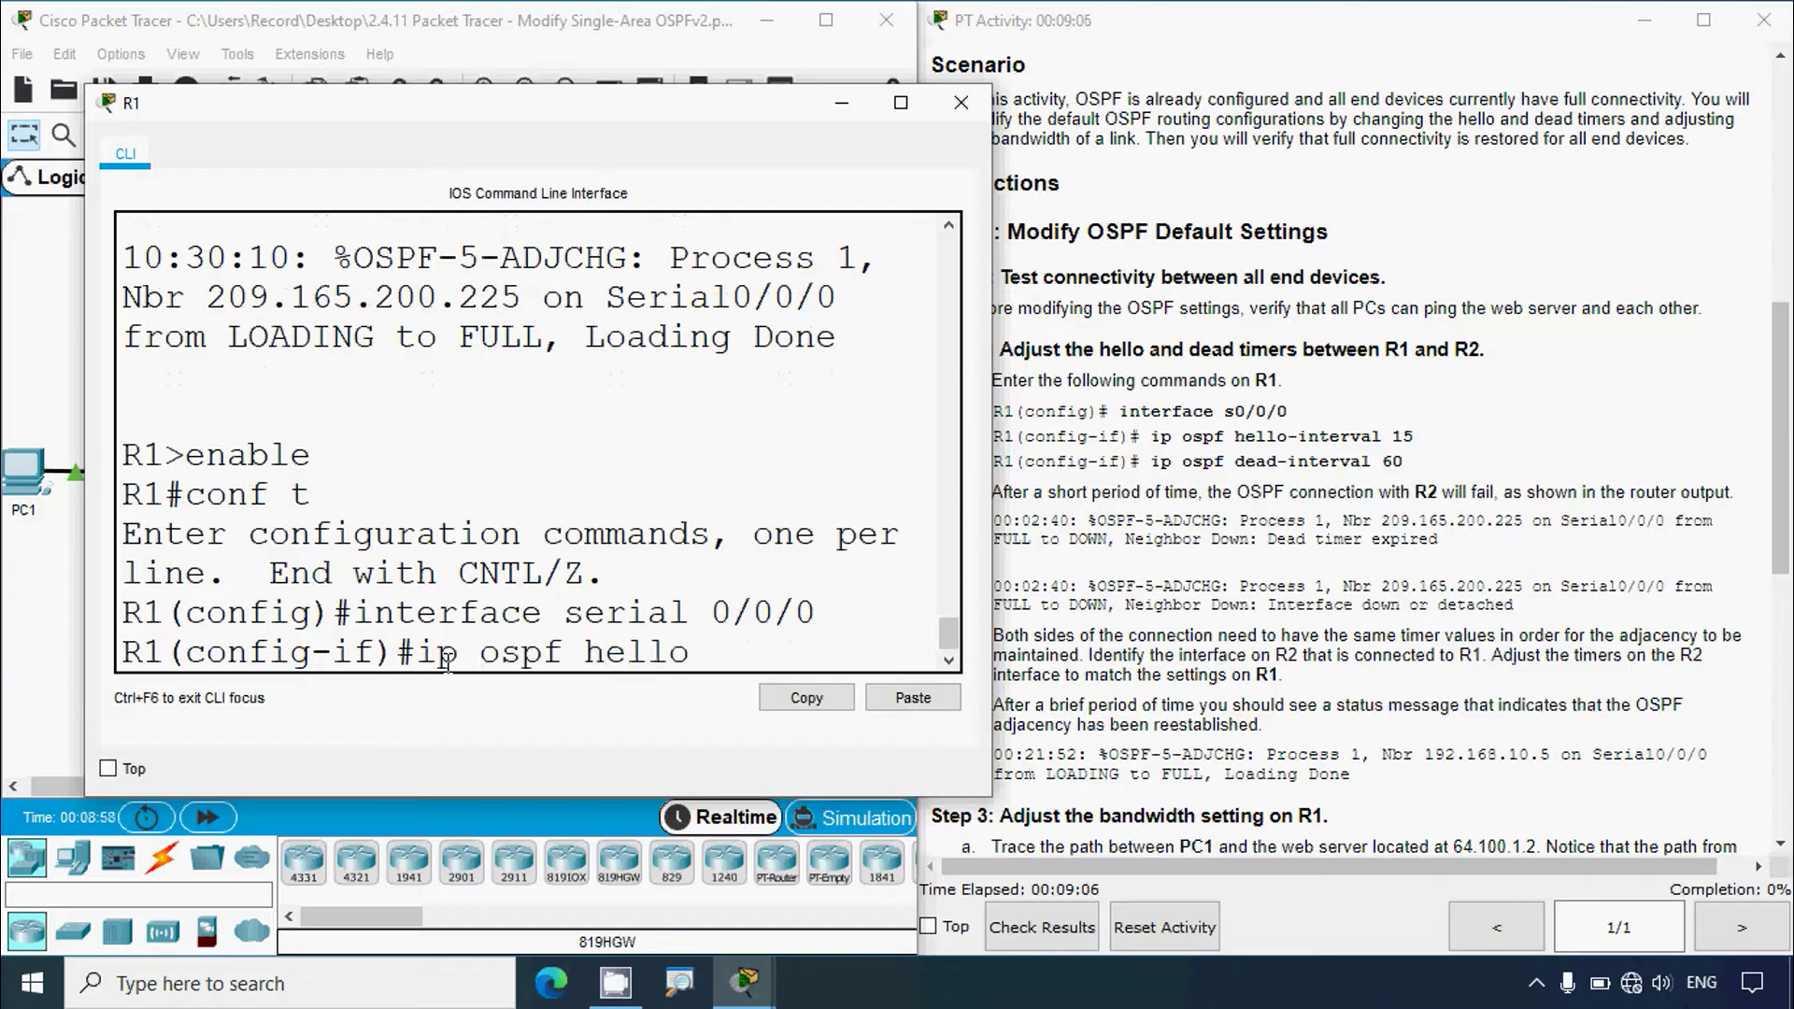
text(-interval )
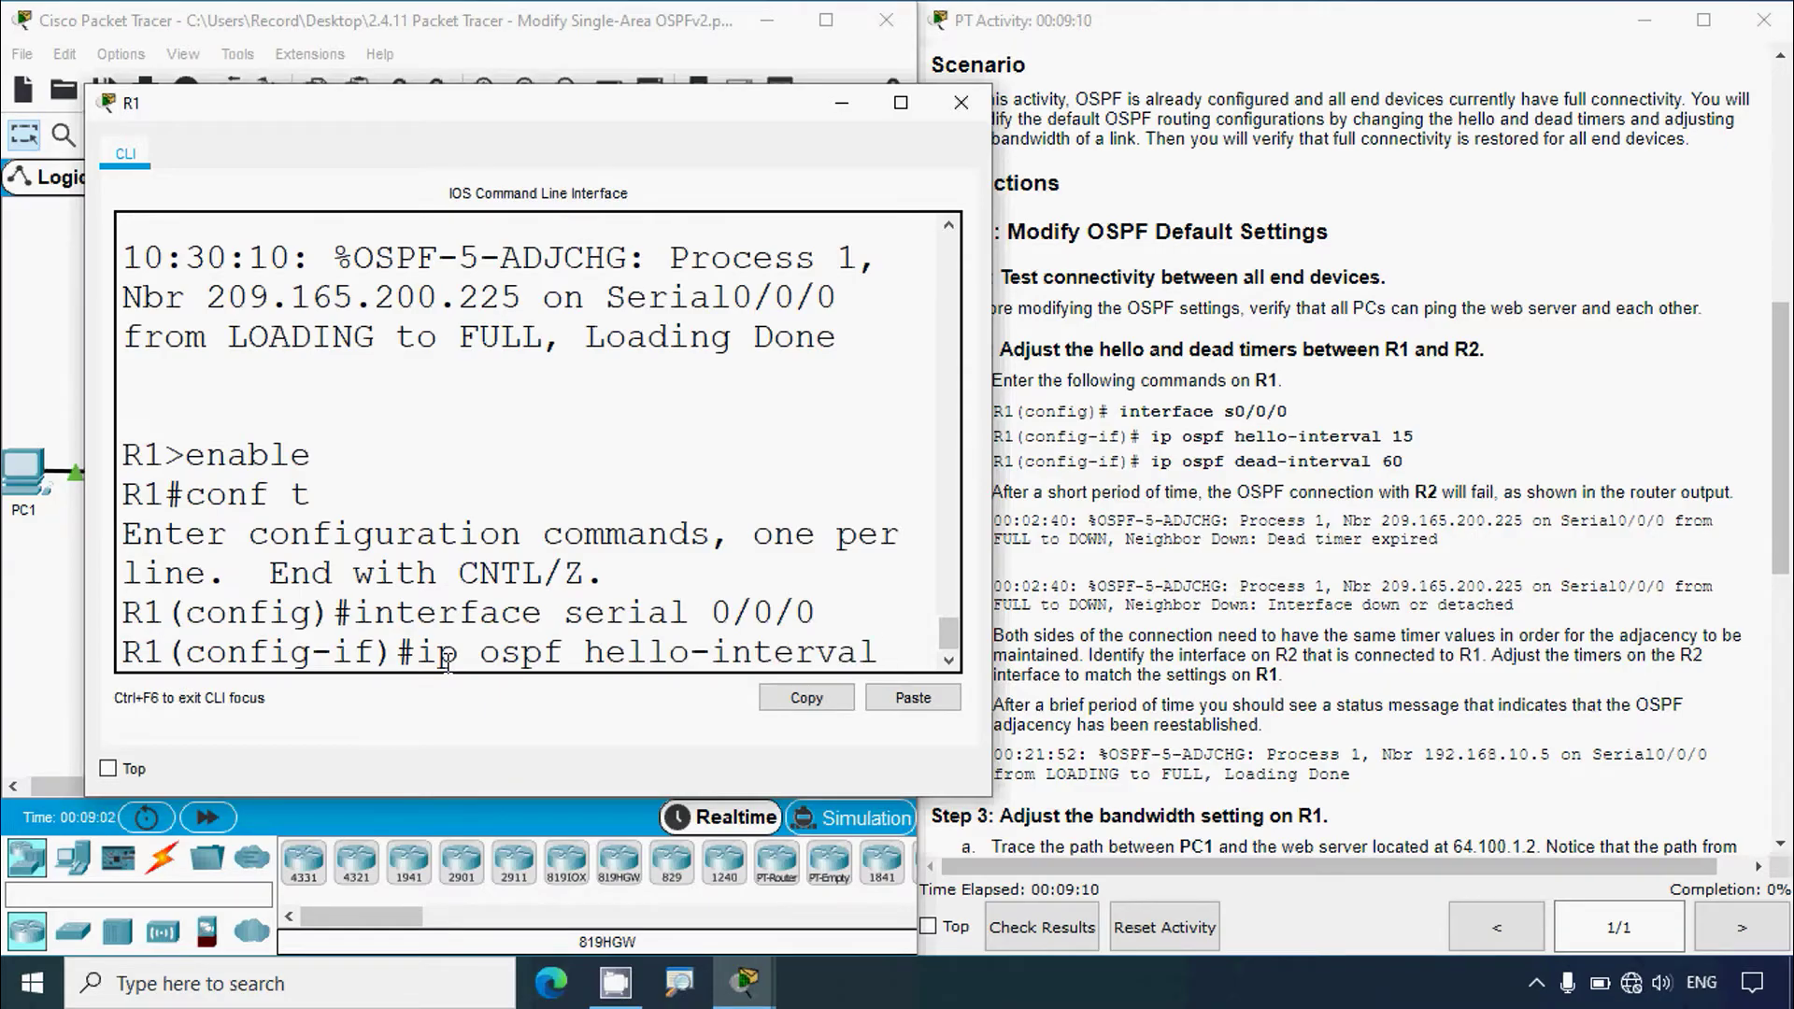
text(15)
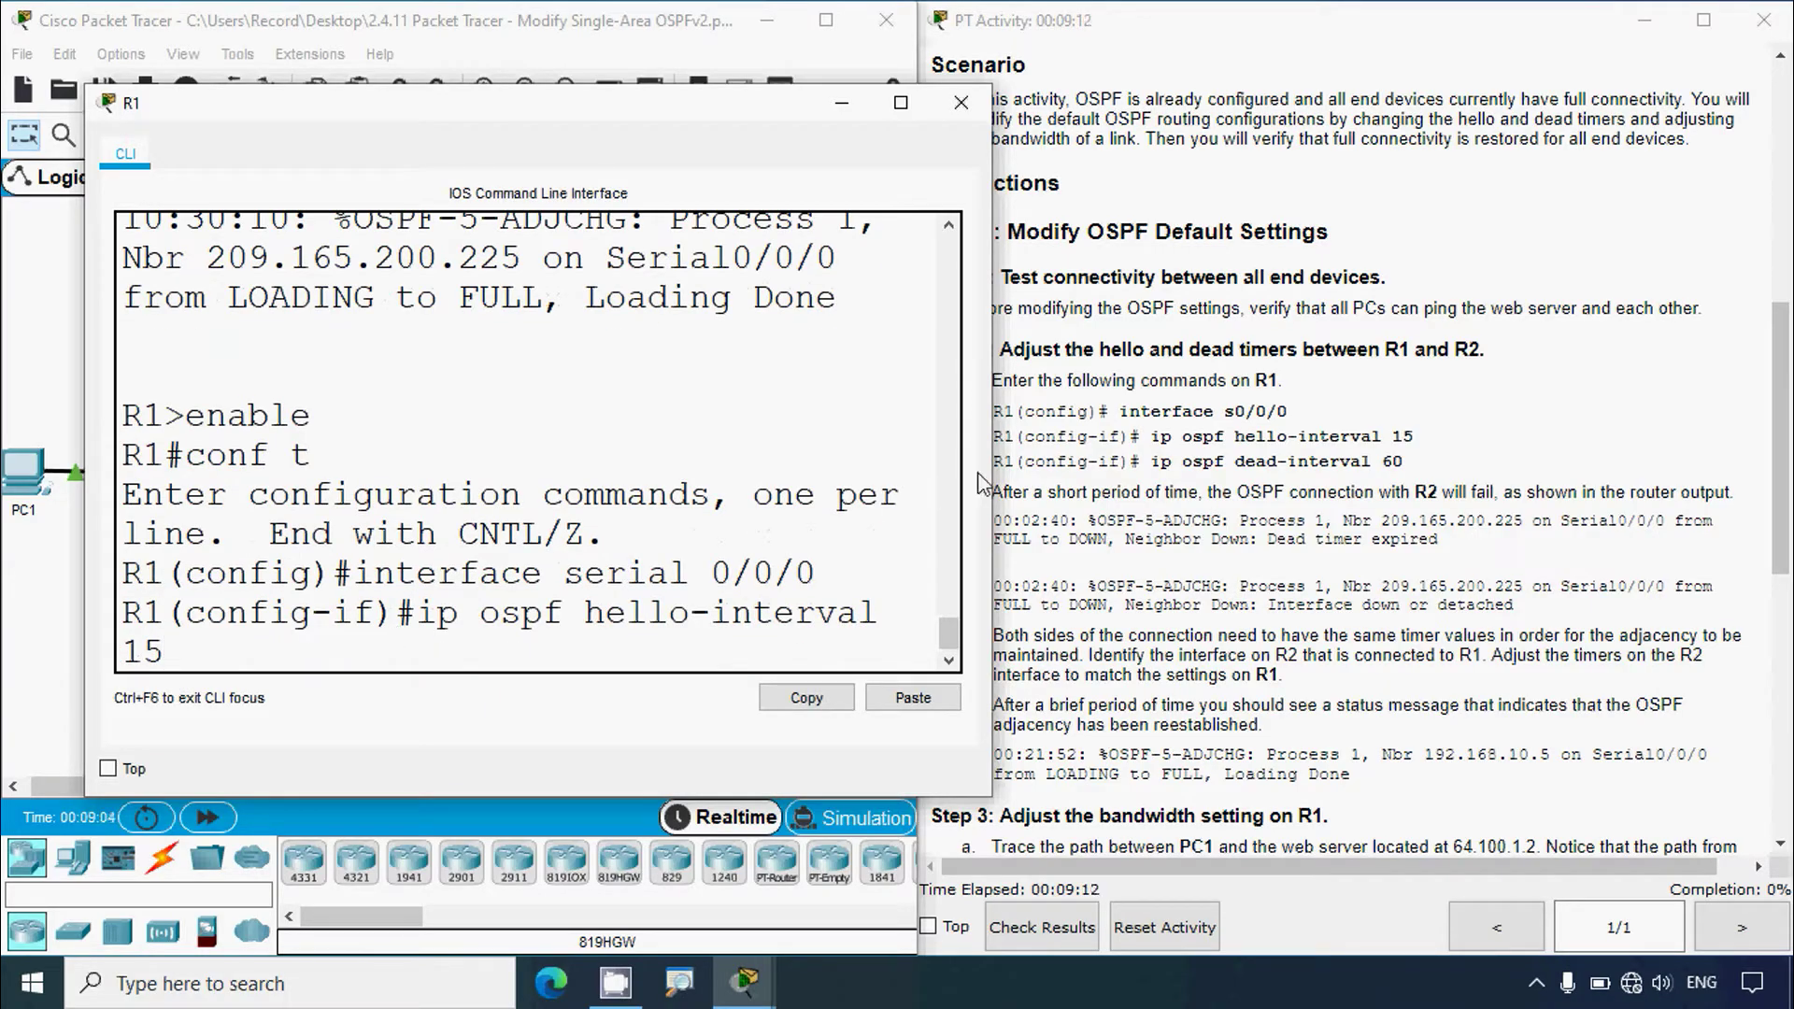
drag(992, 467, 1059, 477)
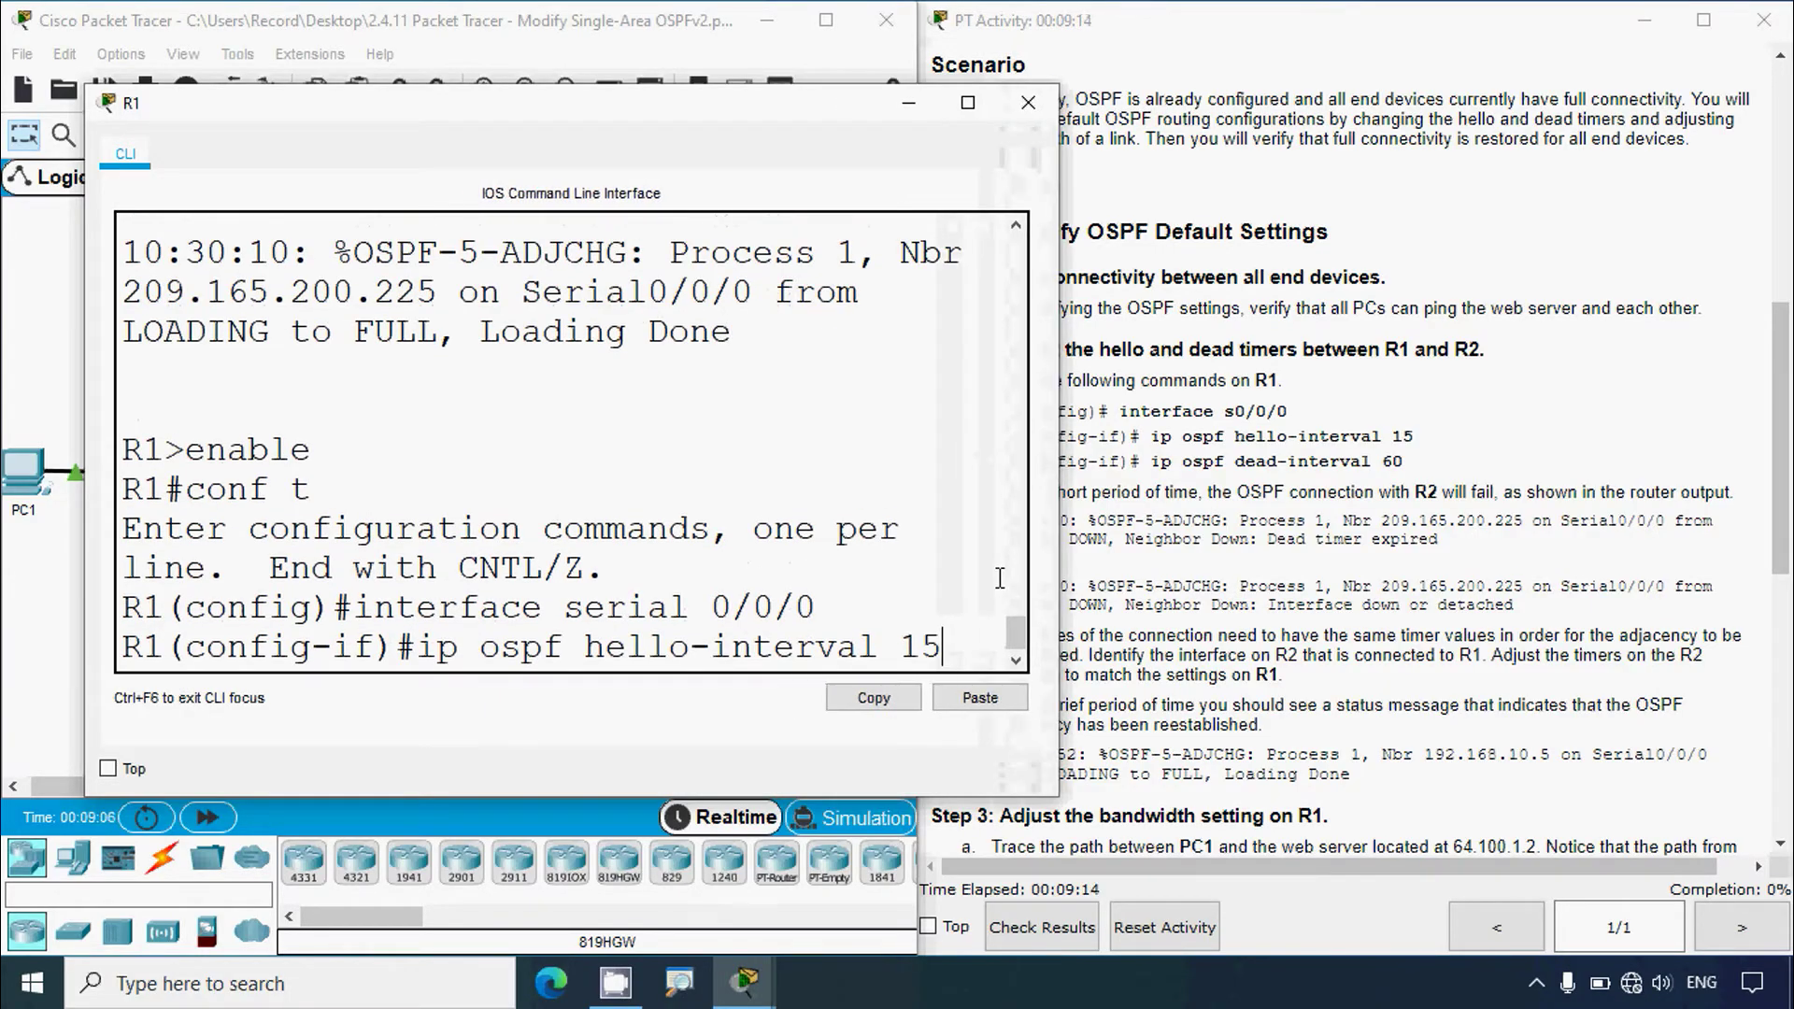
key(Return)
text(ip o)
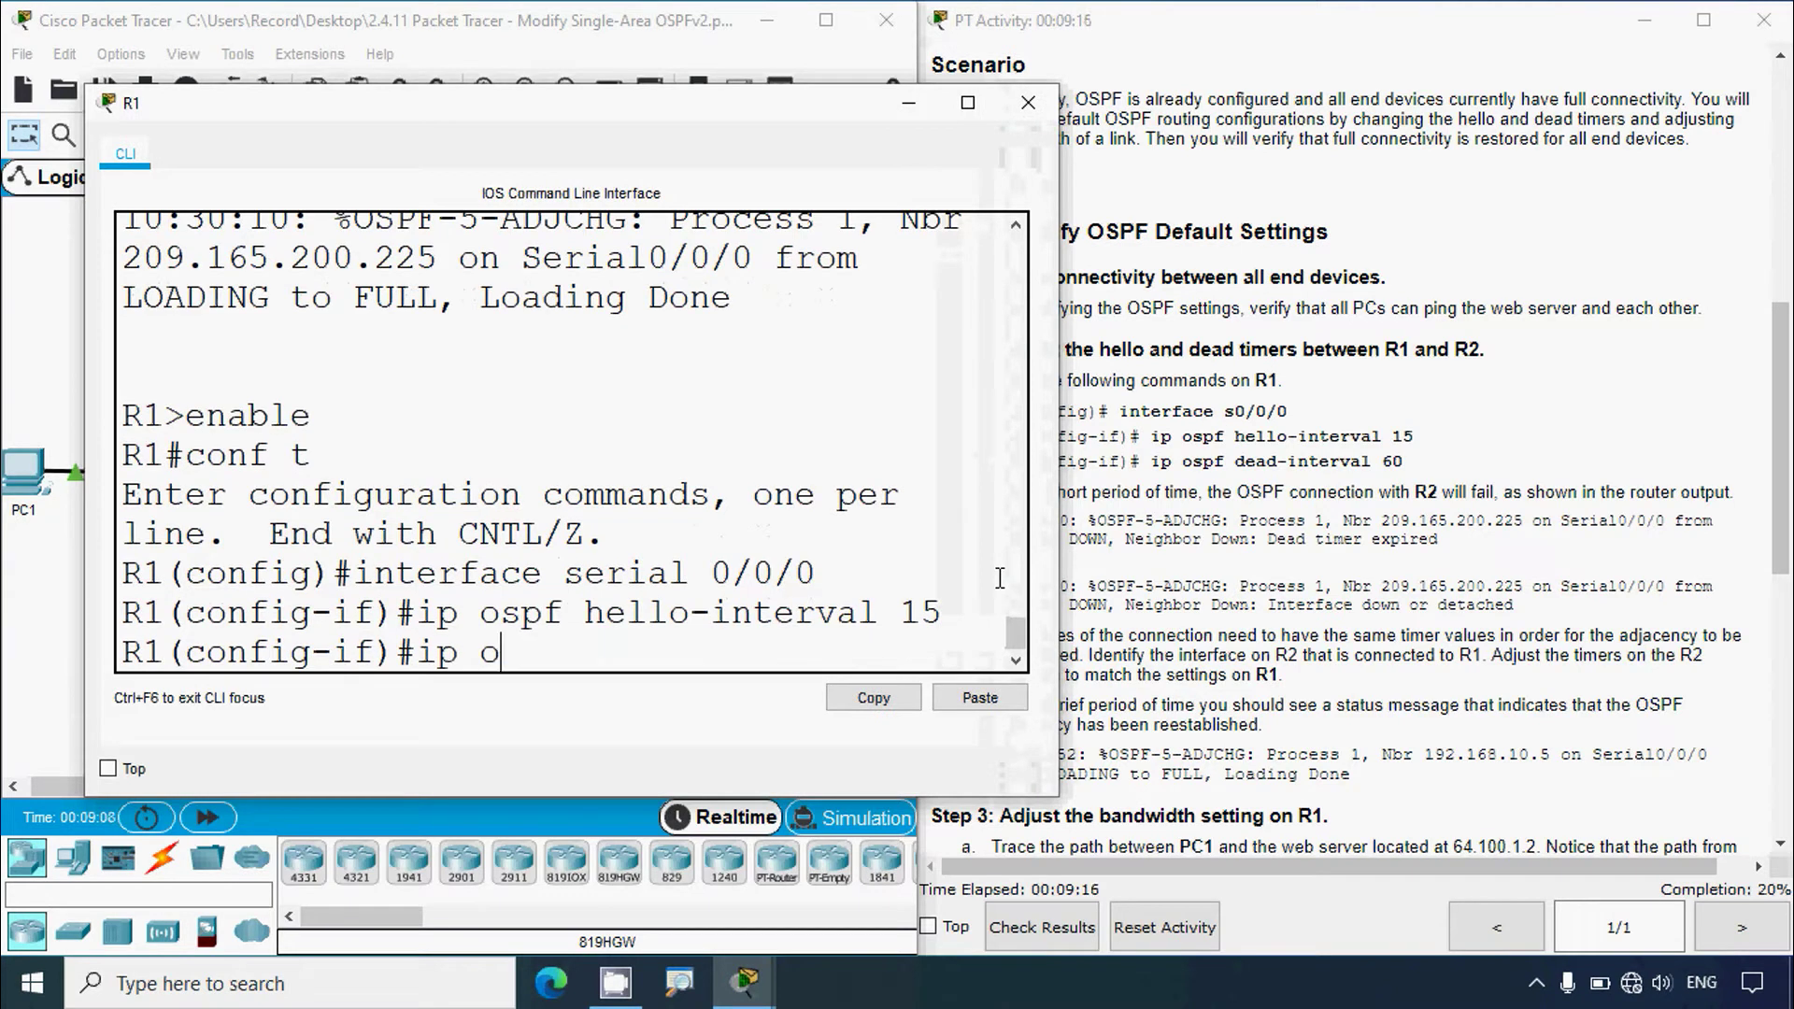
text(spf dead-)
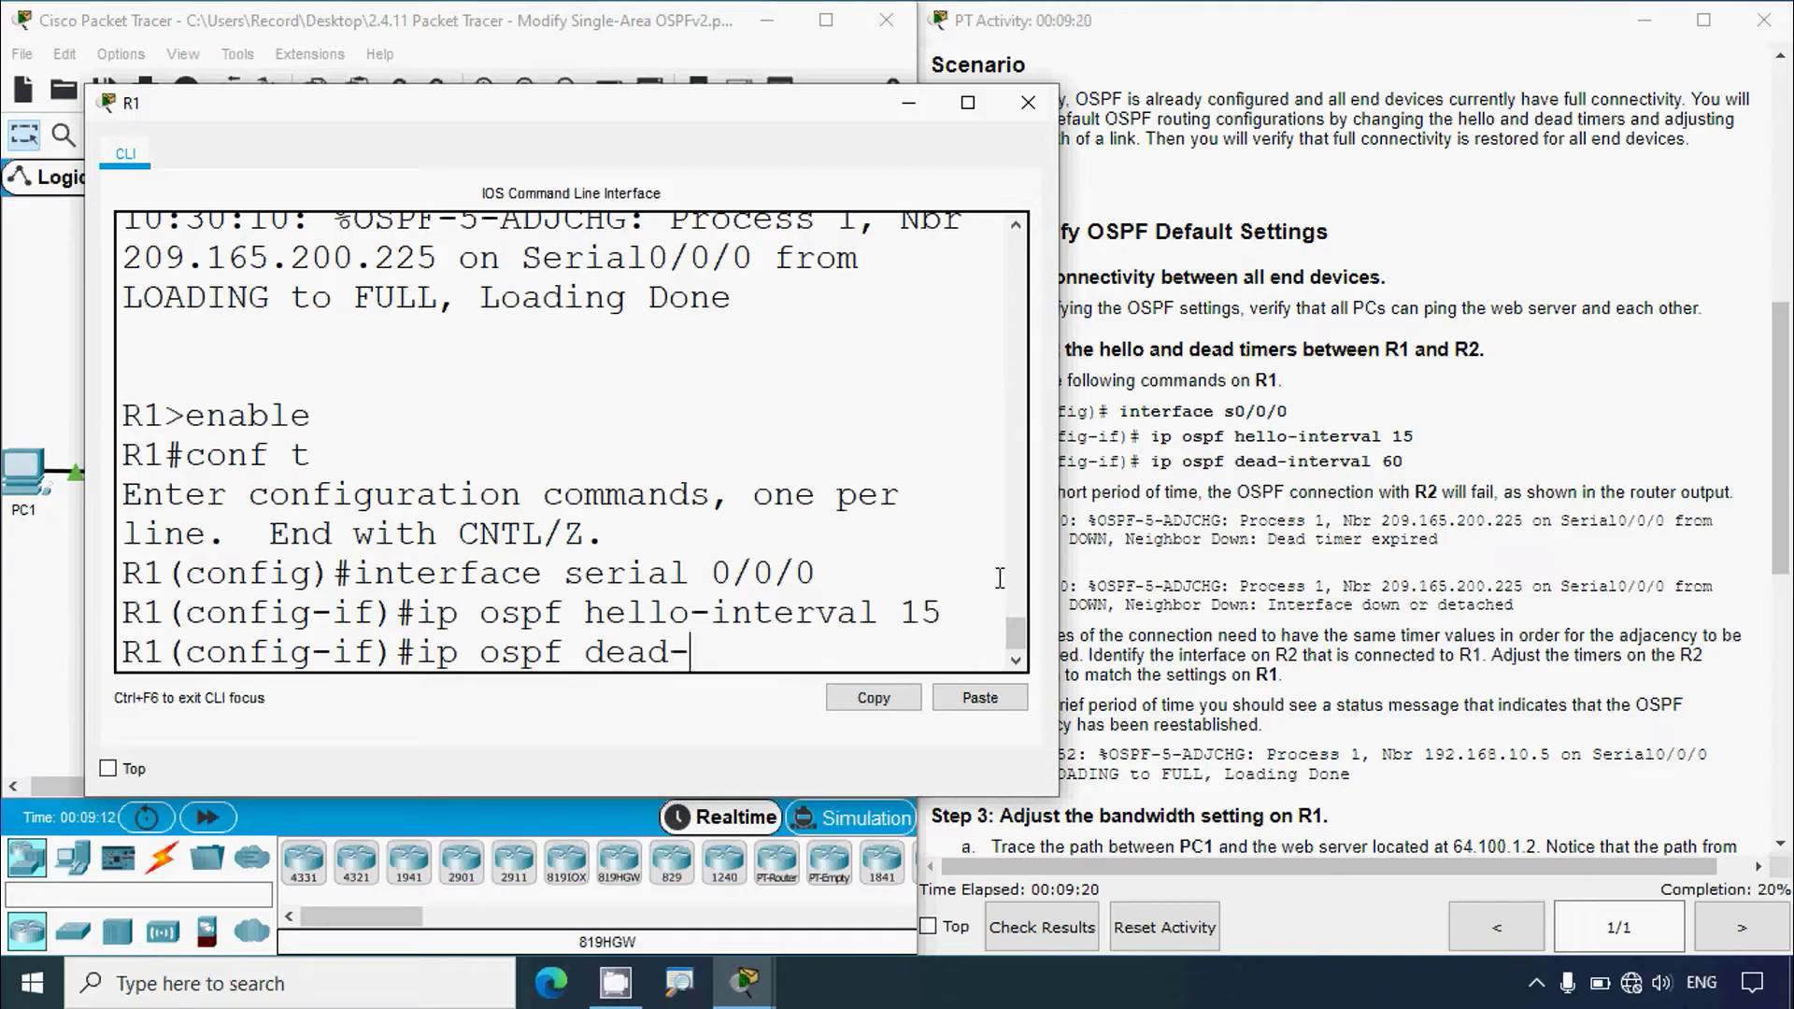
text(interval )
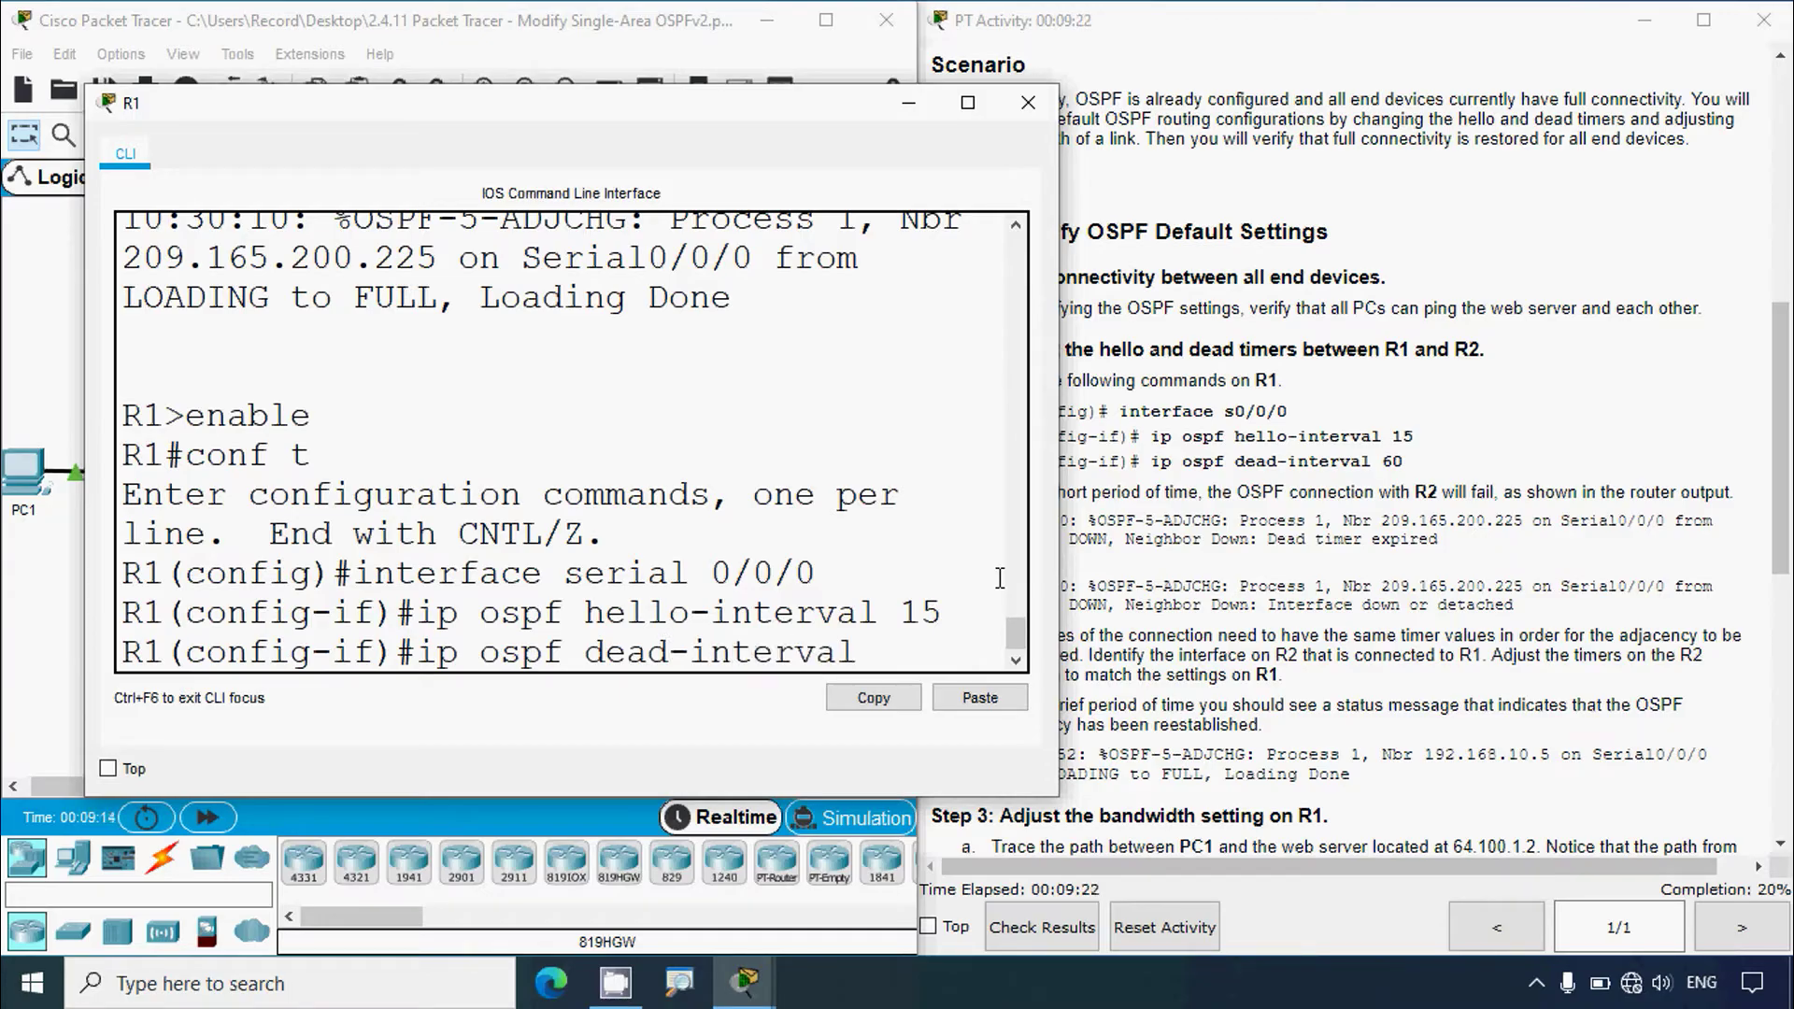
text(60)
key(Return)
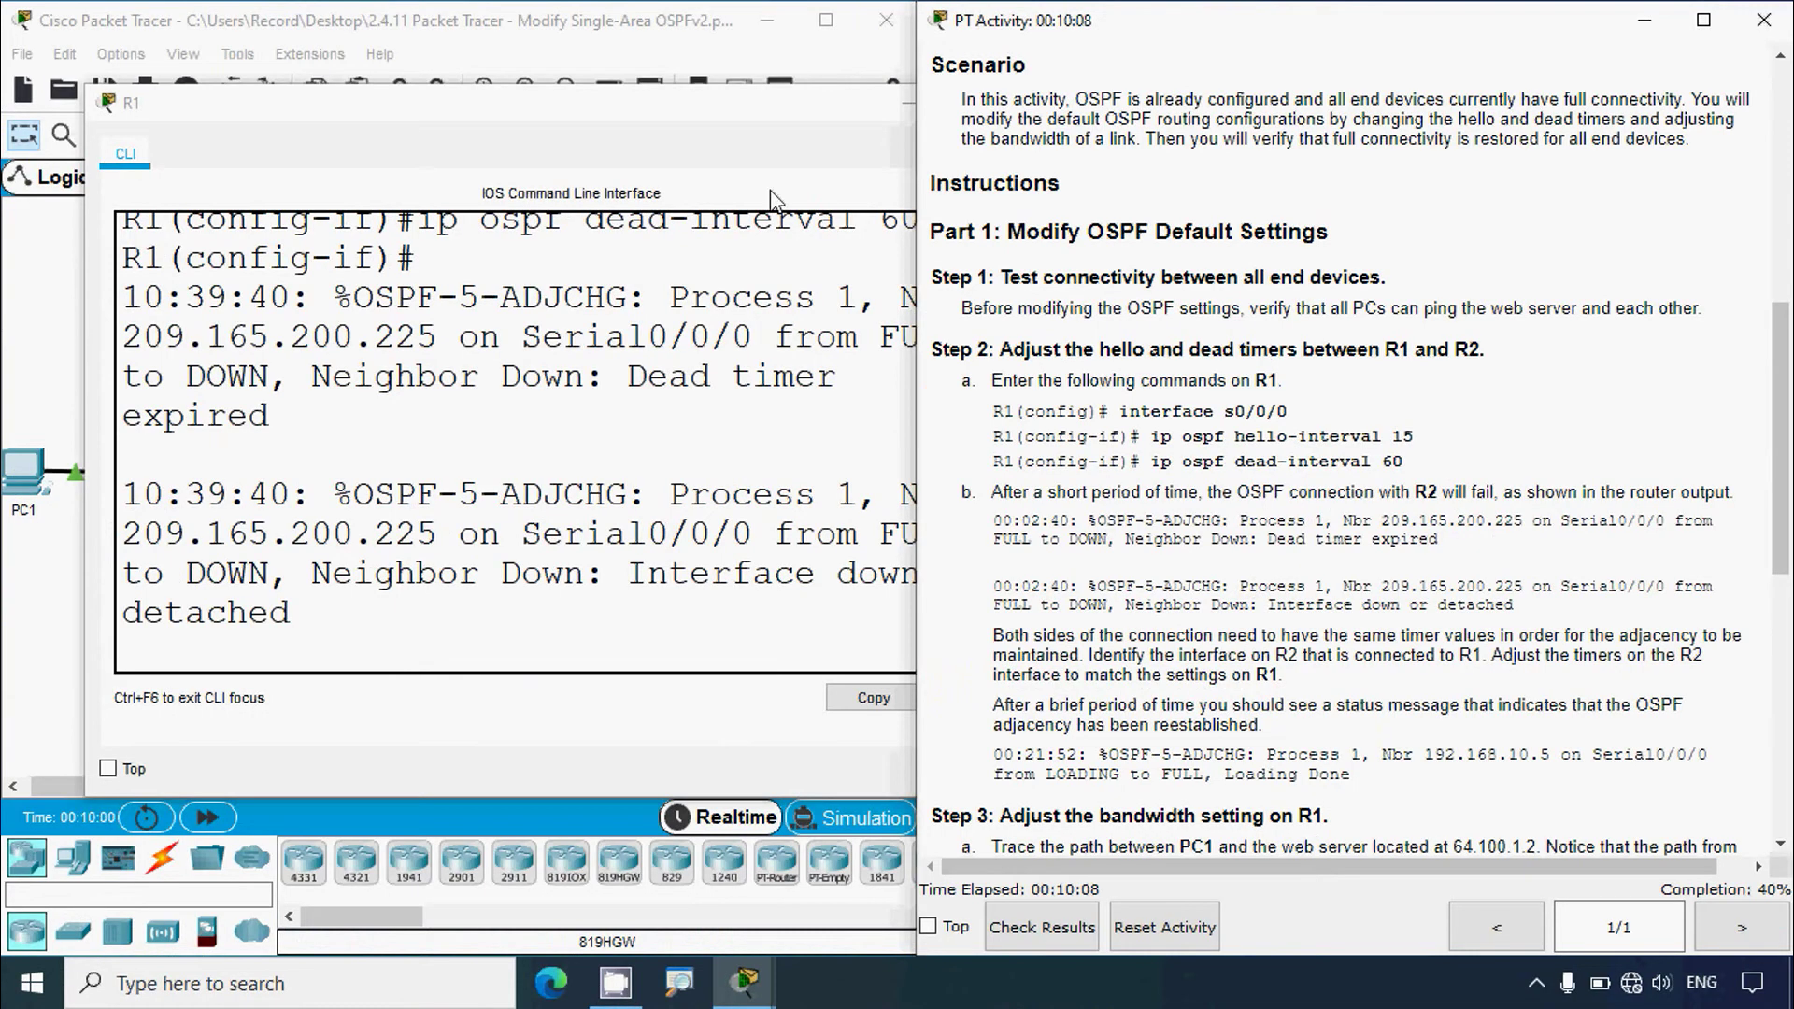
Maximize R1's console, review the Serial0/0/0 neighbor DOWN messages, then minimize it
click(724, 110)
drag(1075, 354, 1719, 426)
click(1627, 102)
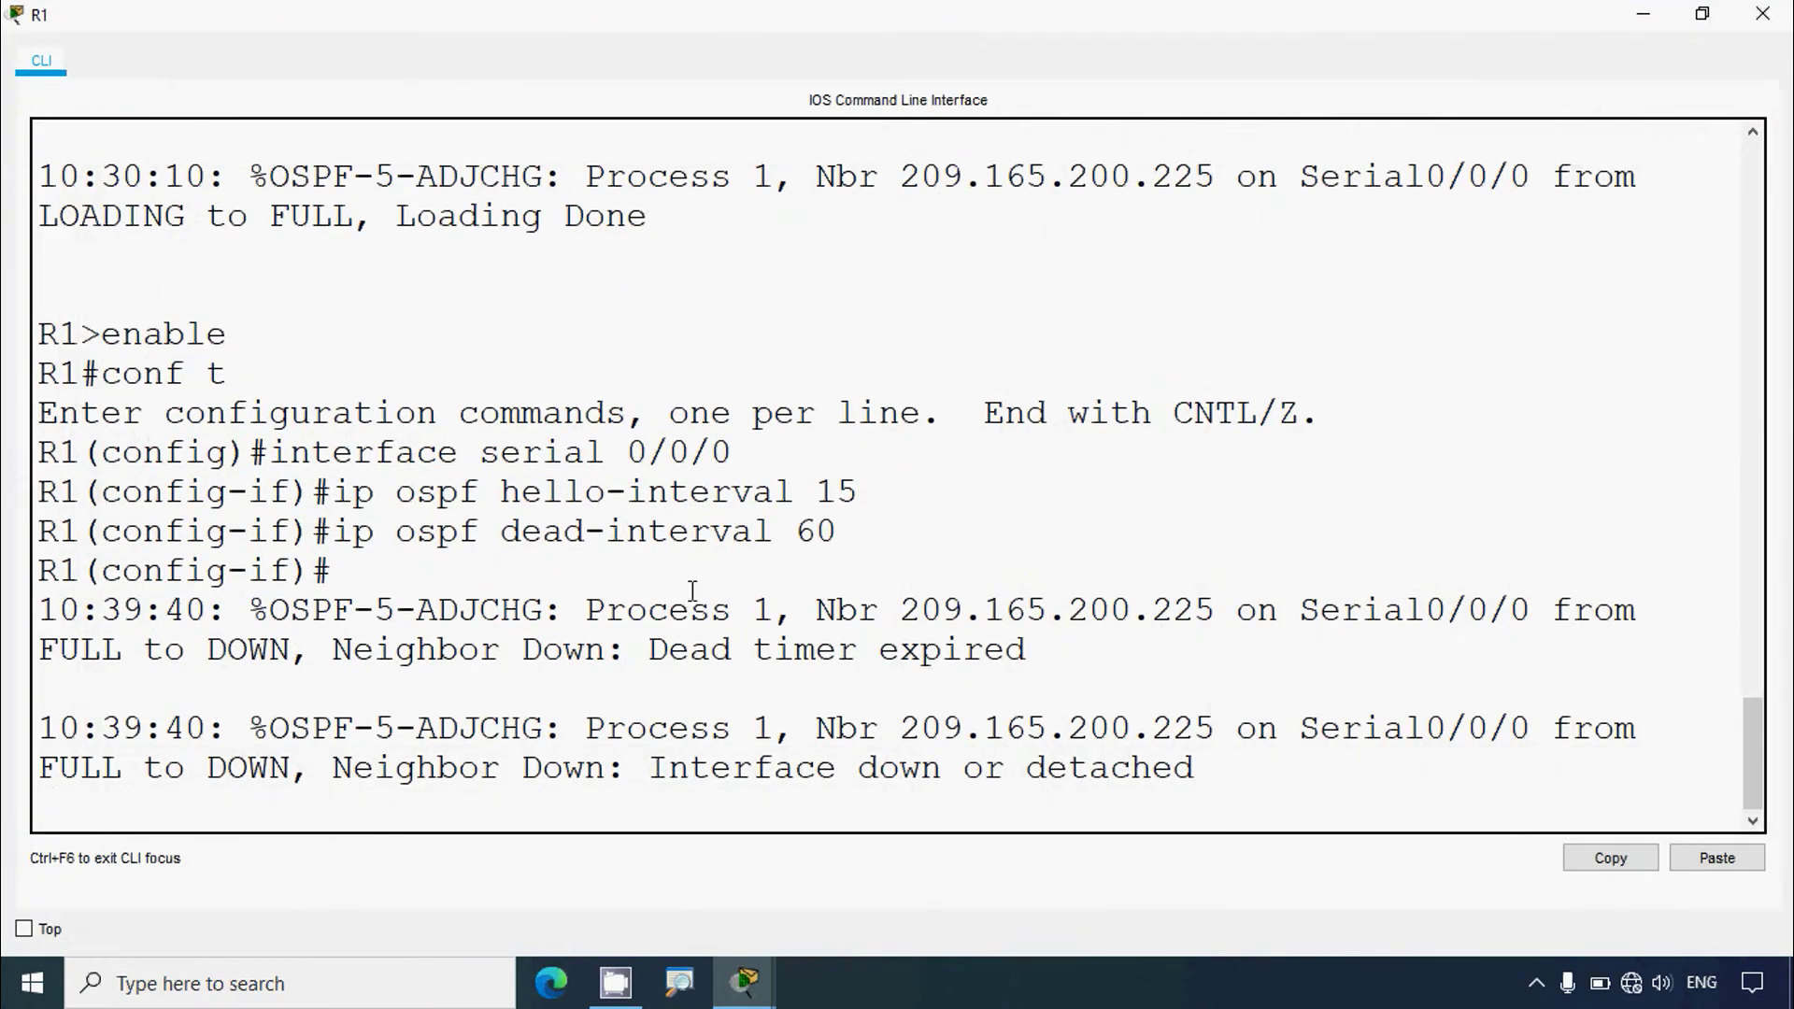
drag(553, 651, 981, 651)
drag(229, 728, 1093, 766)
click(1024, 783)
key(Return)
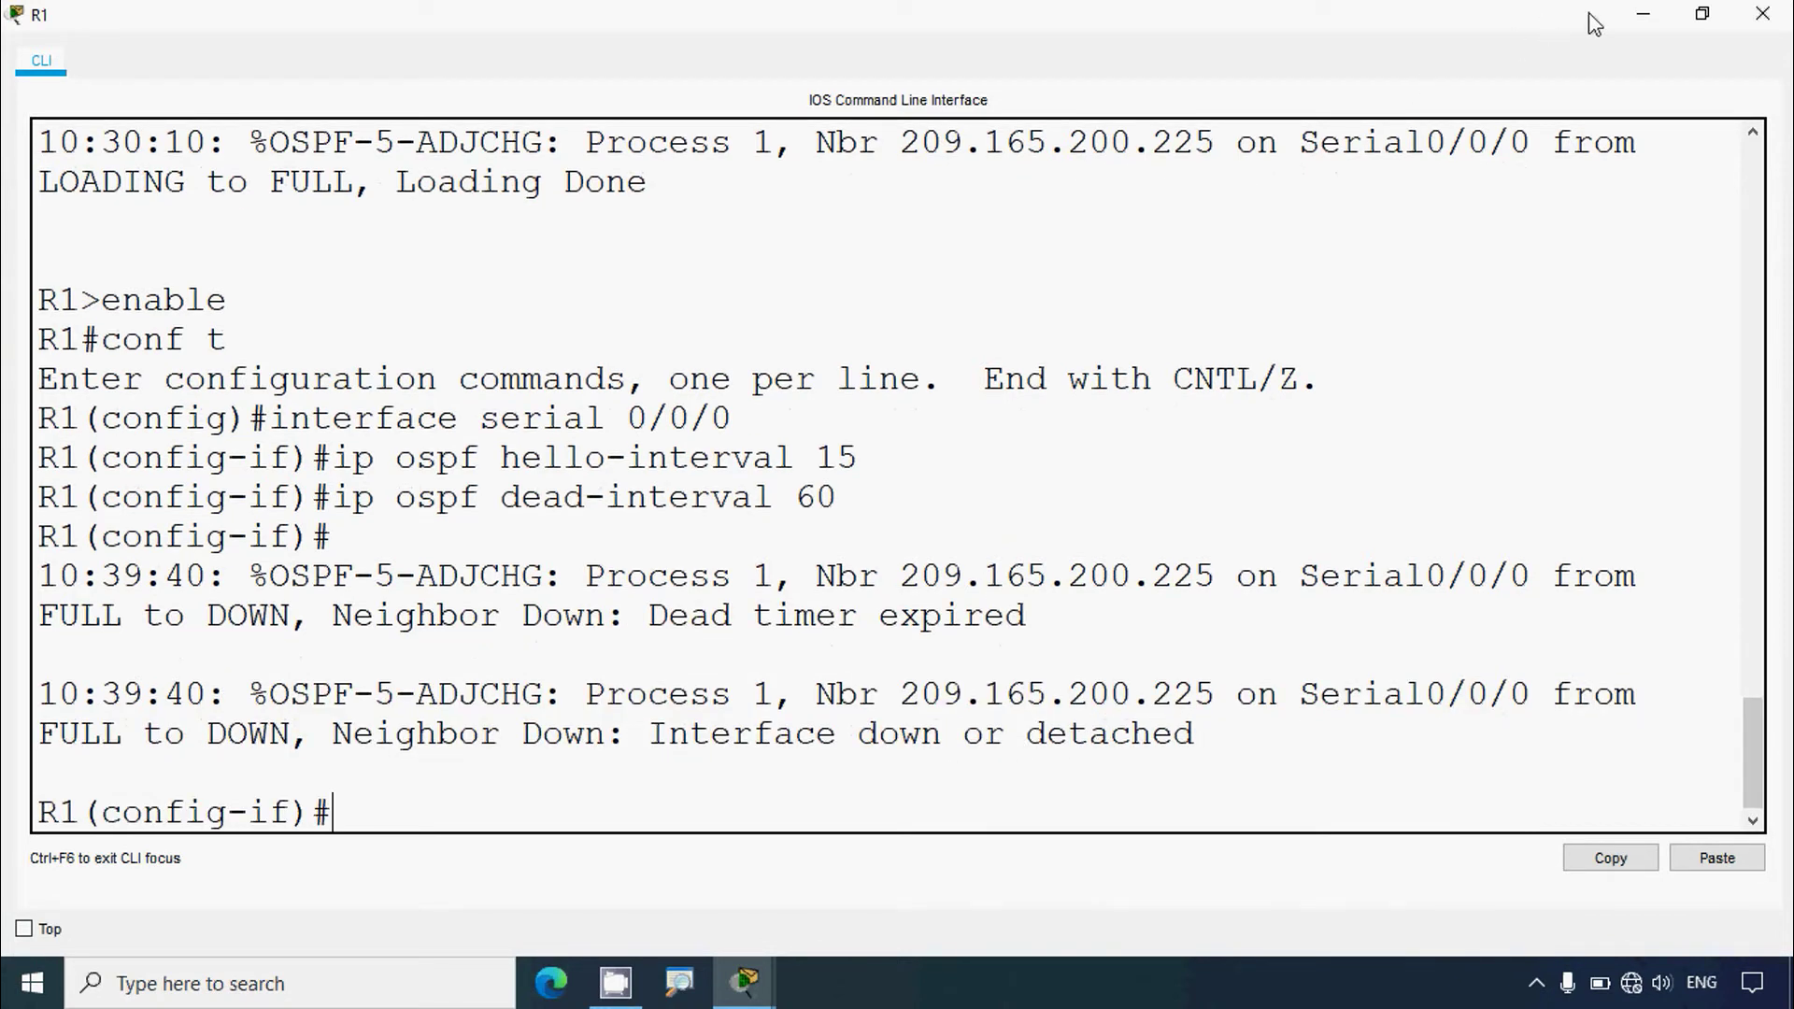
click(1643, 13)
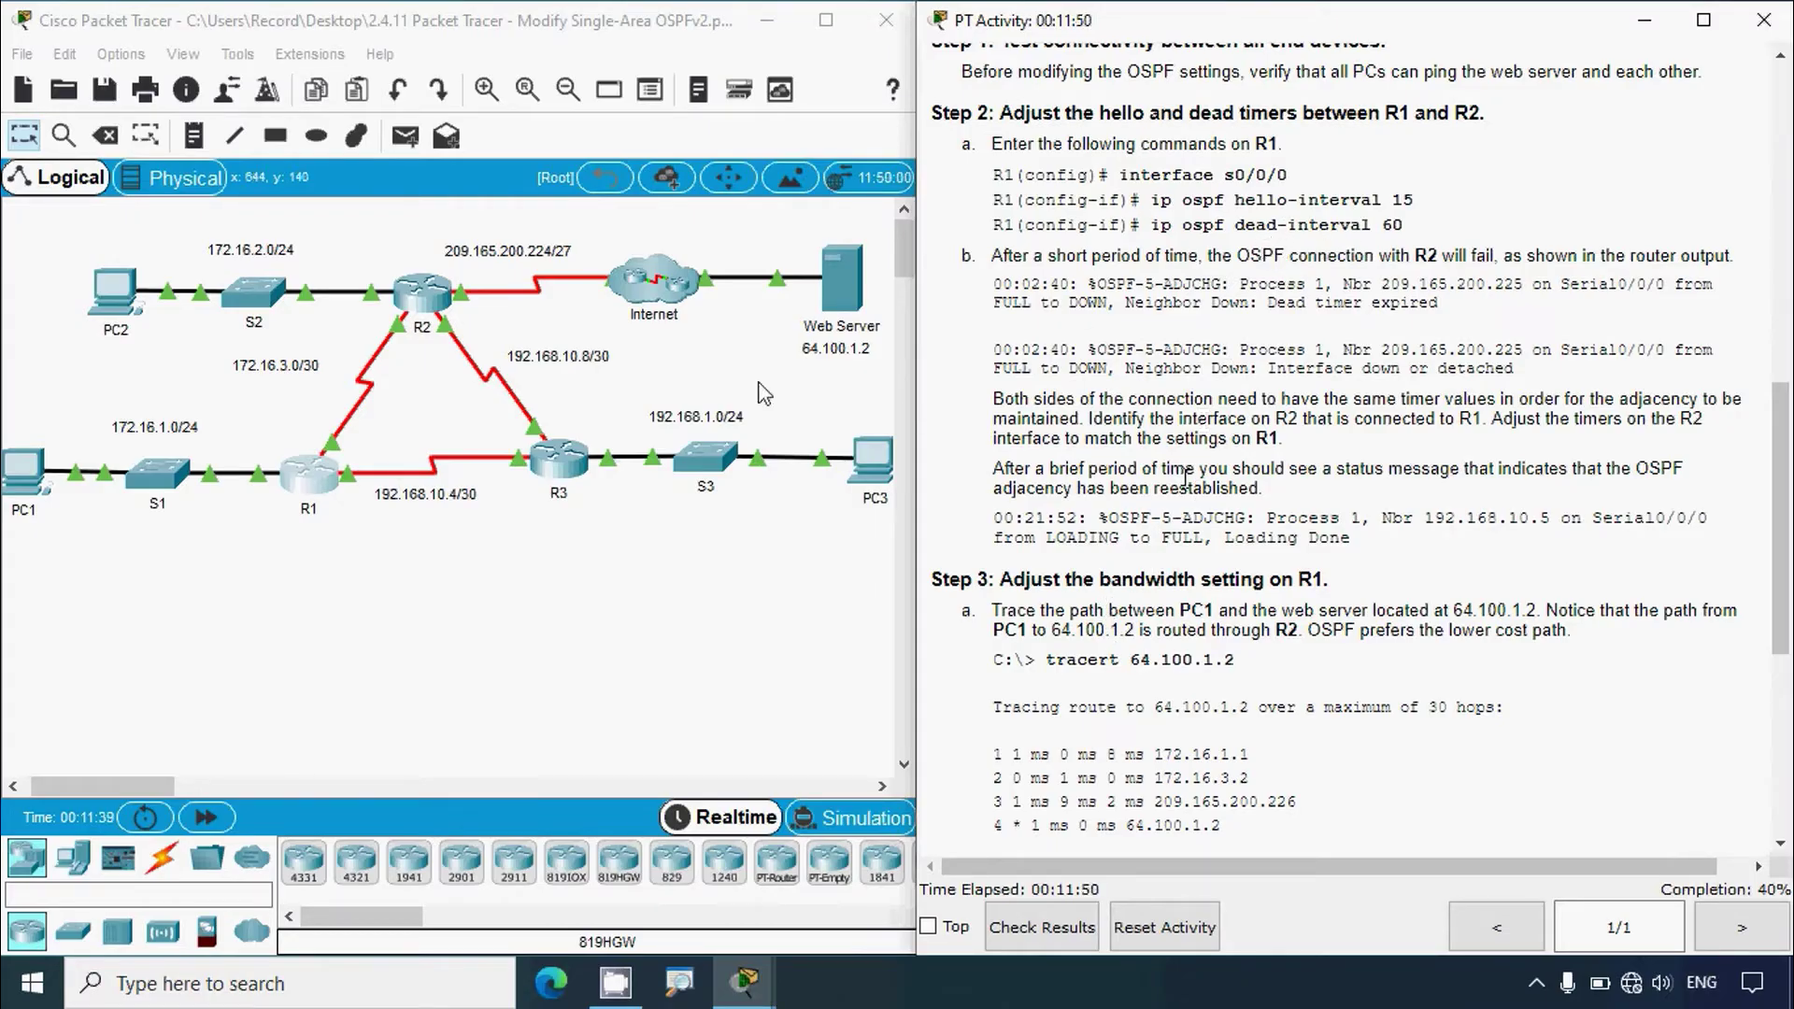
Open R2's console and review its OSPF adjacency-down messages
click(446, 576)
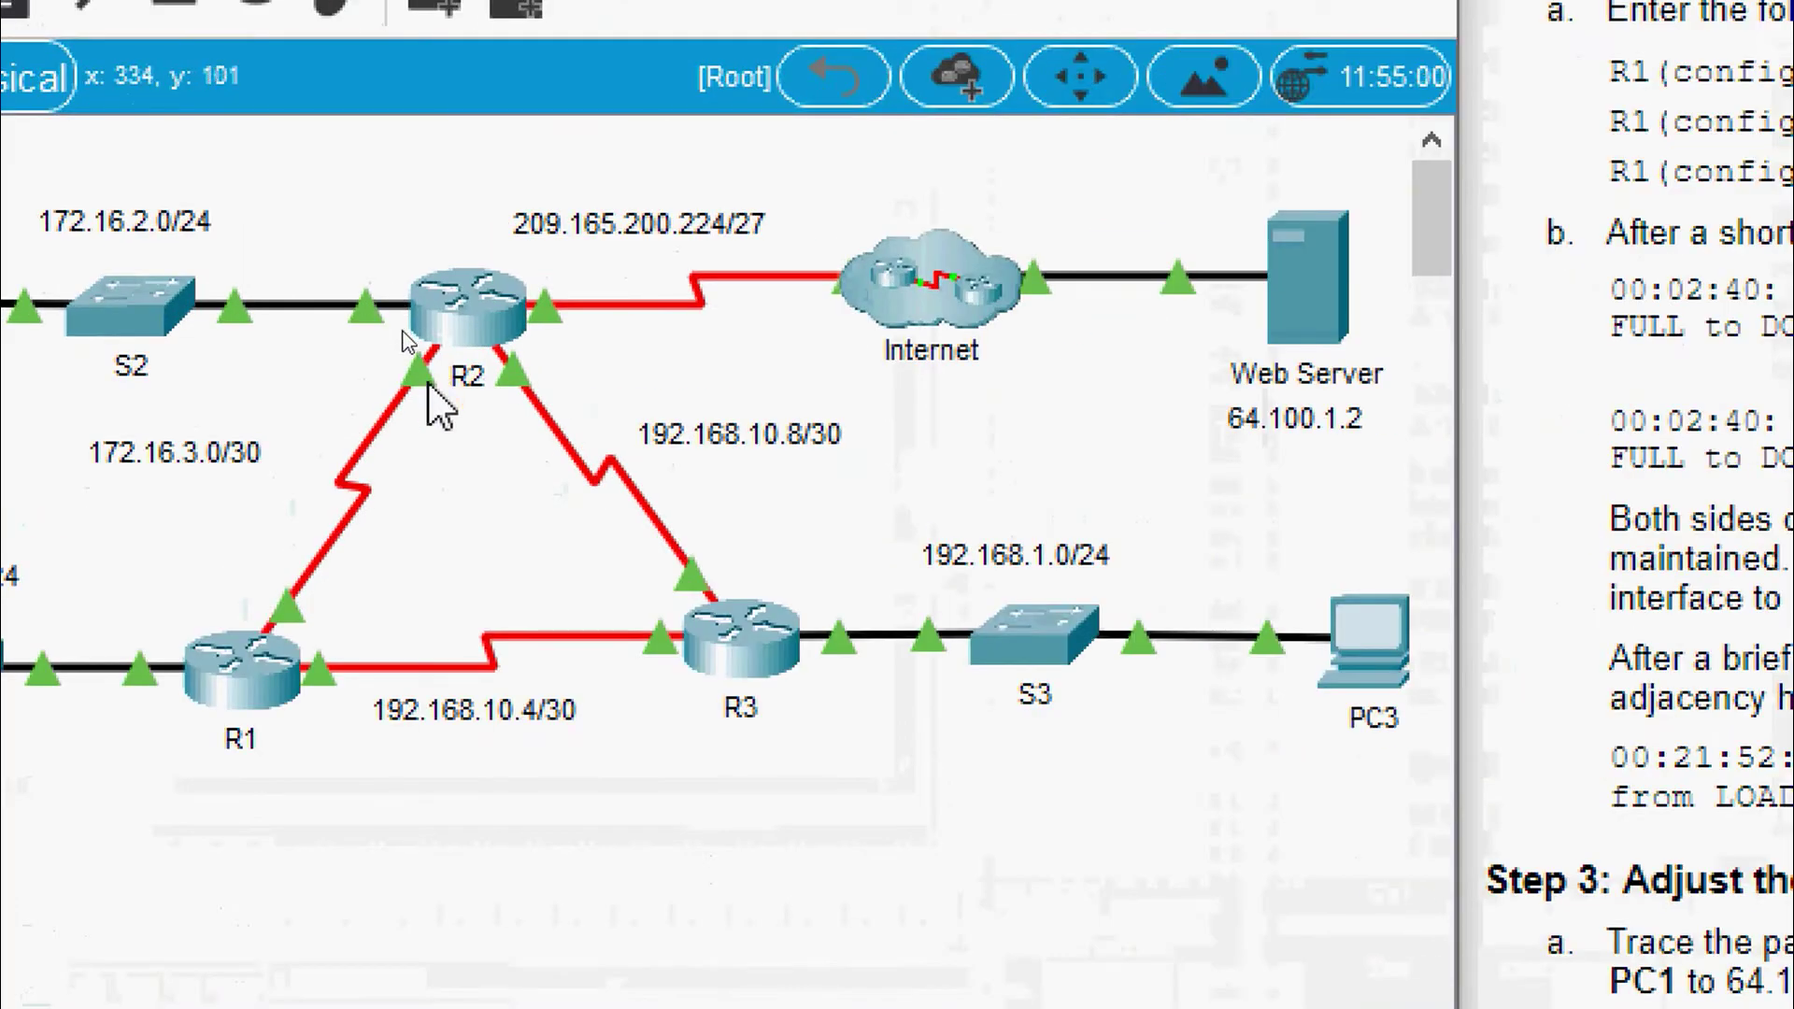
mouse_move(406, 341)
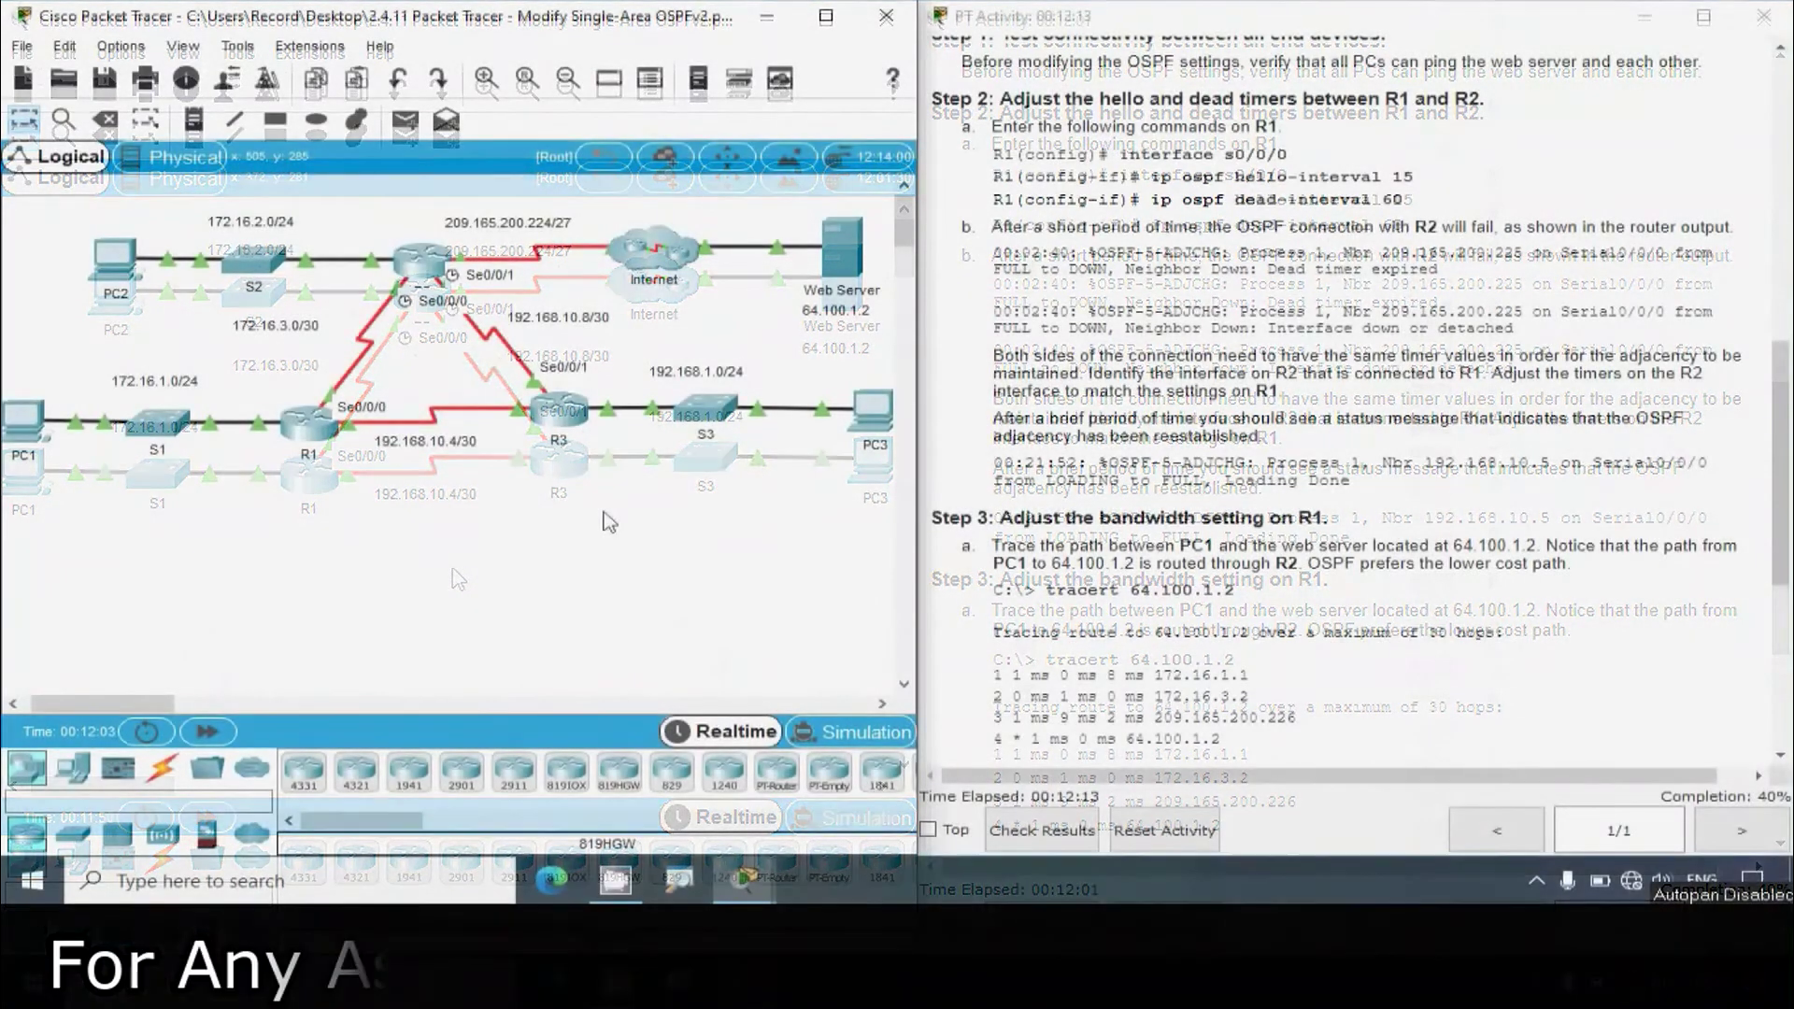
click(422, 258)
drag(535, 425, 37, 421)
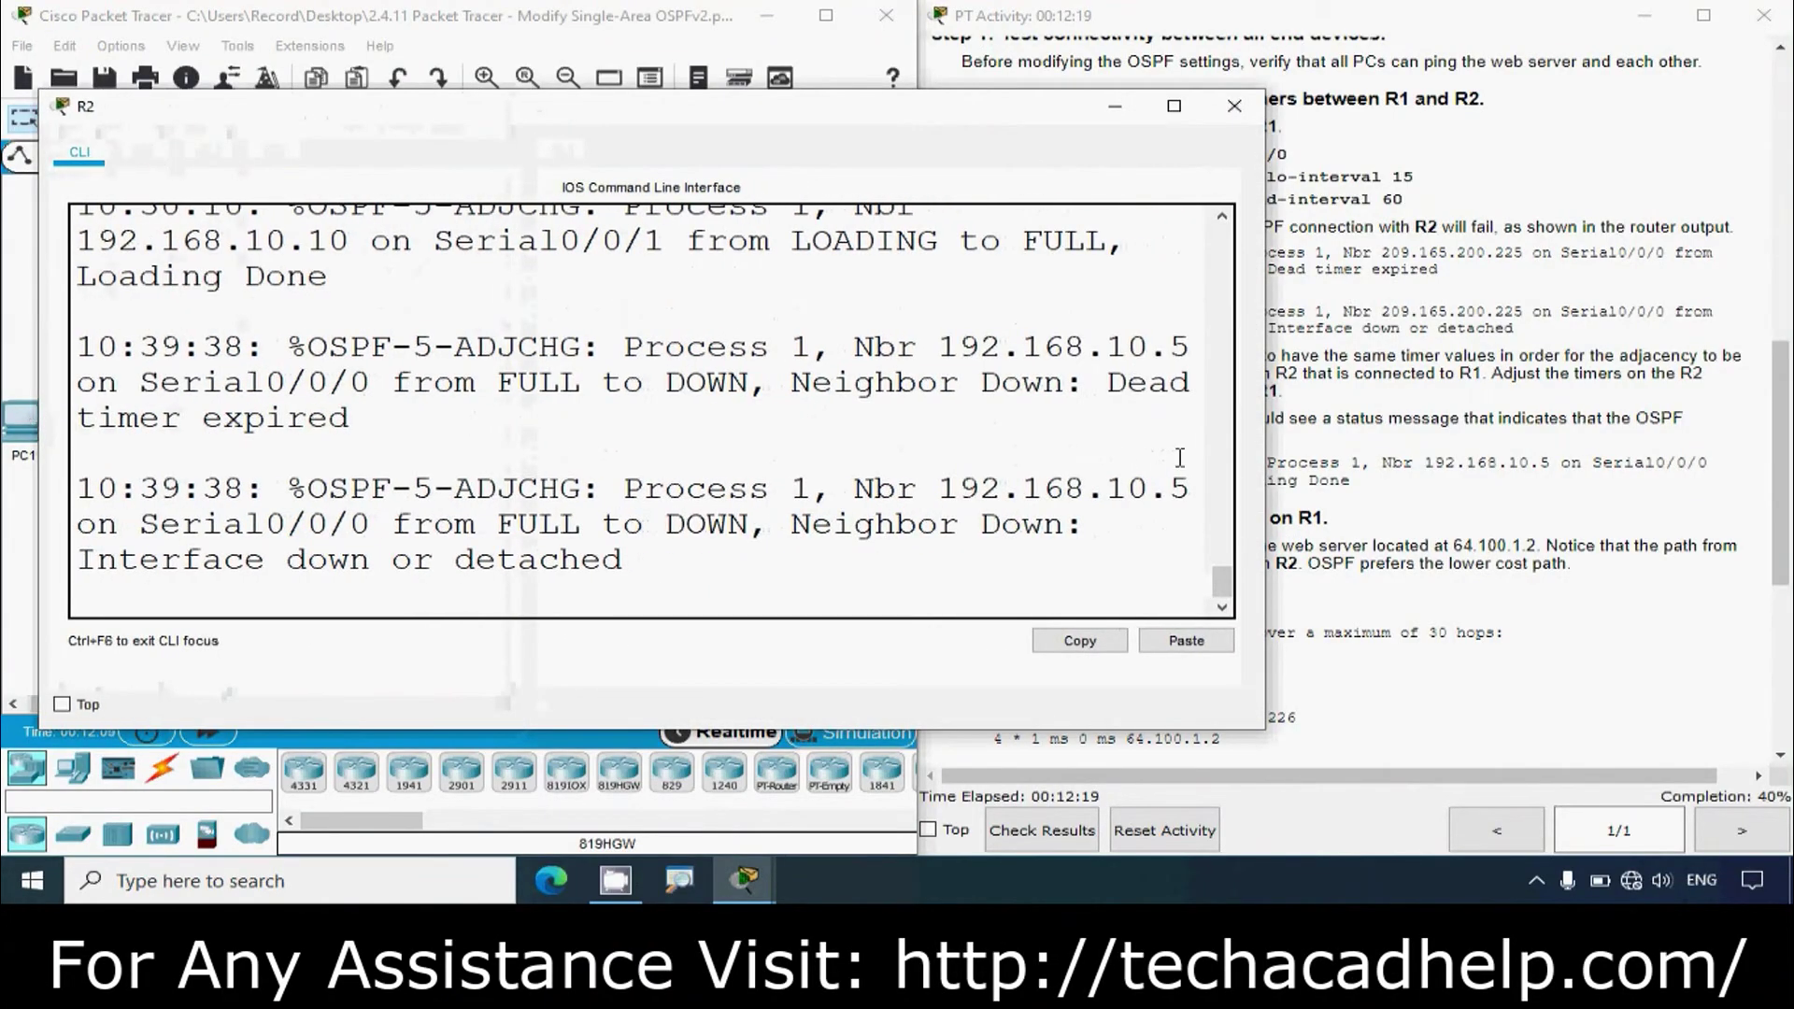
drag(1264, 392, 1141, 393)
click(644, 586)
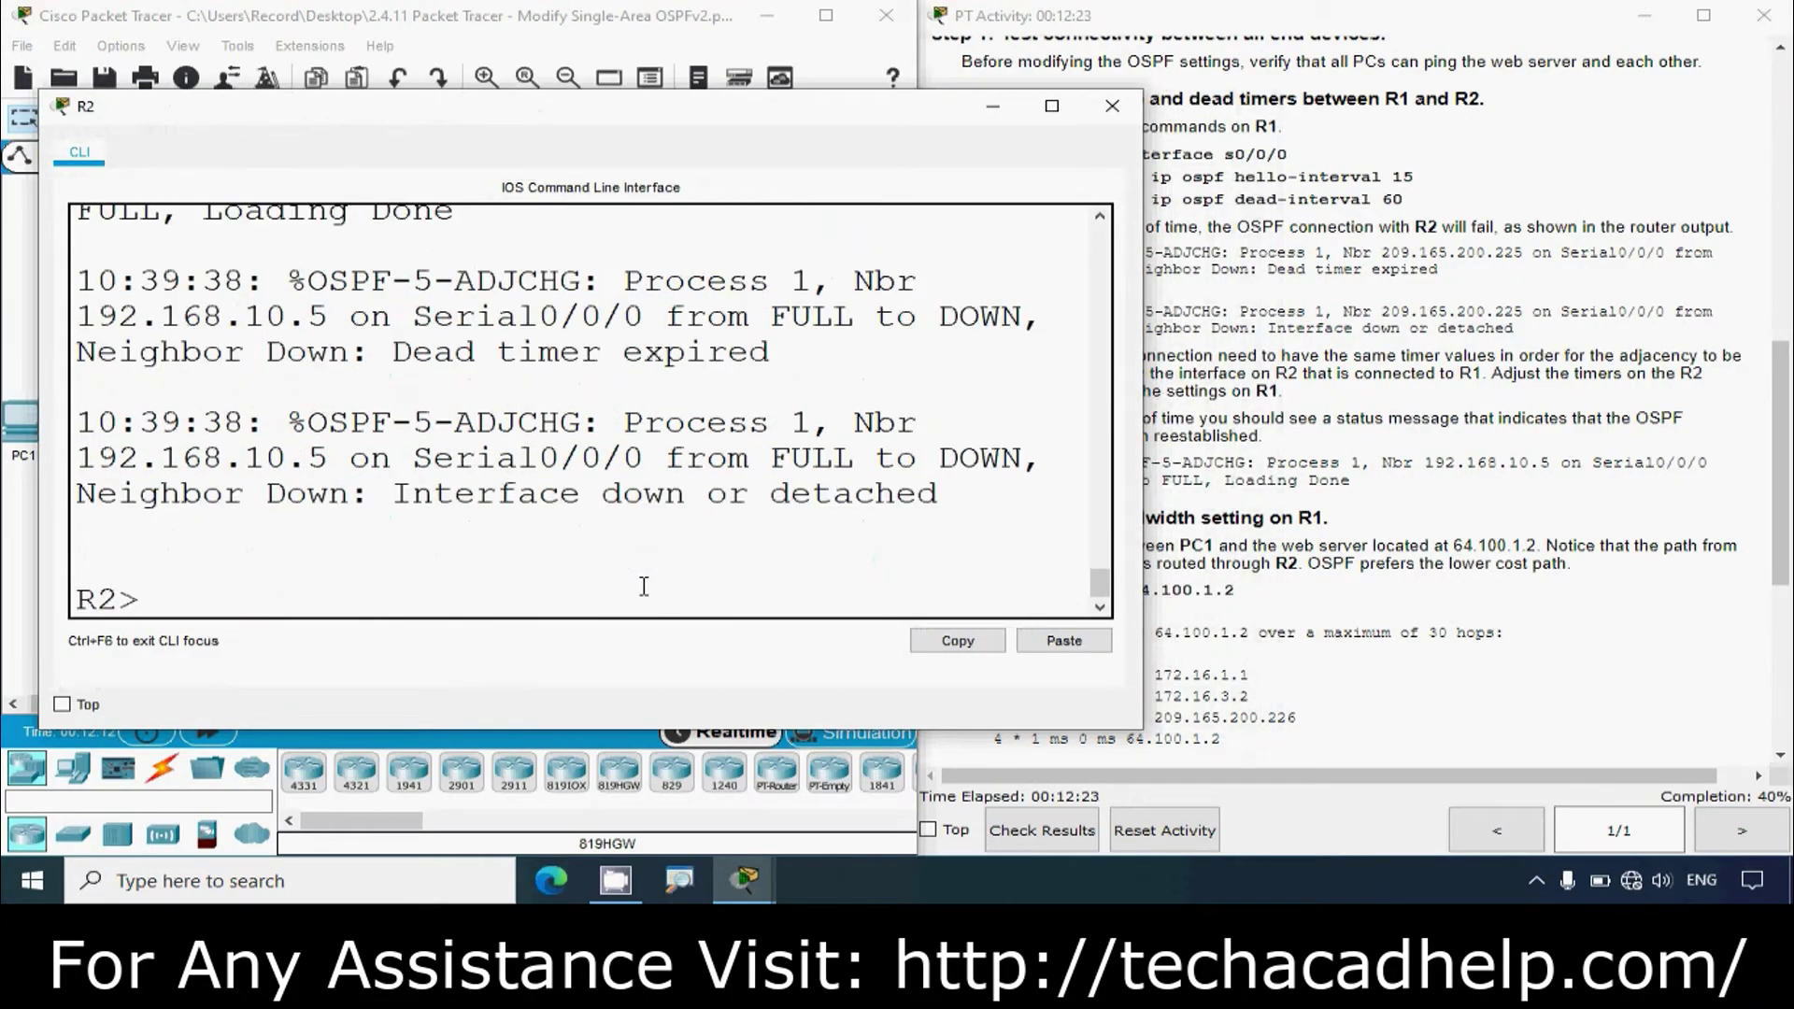
drag(384, 300, 438, 535)
click(182, 586)
Enter interface configuration for Serial 0/0/0 on R2
text(enable)
key(Return)
text(conf t)
key(Return)
text(interface serial)
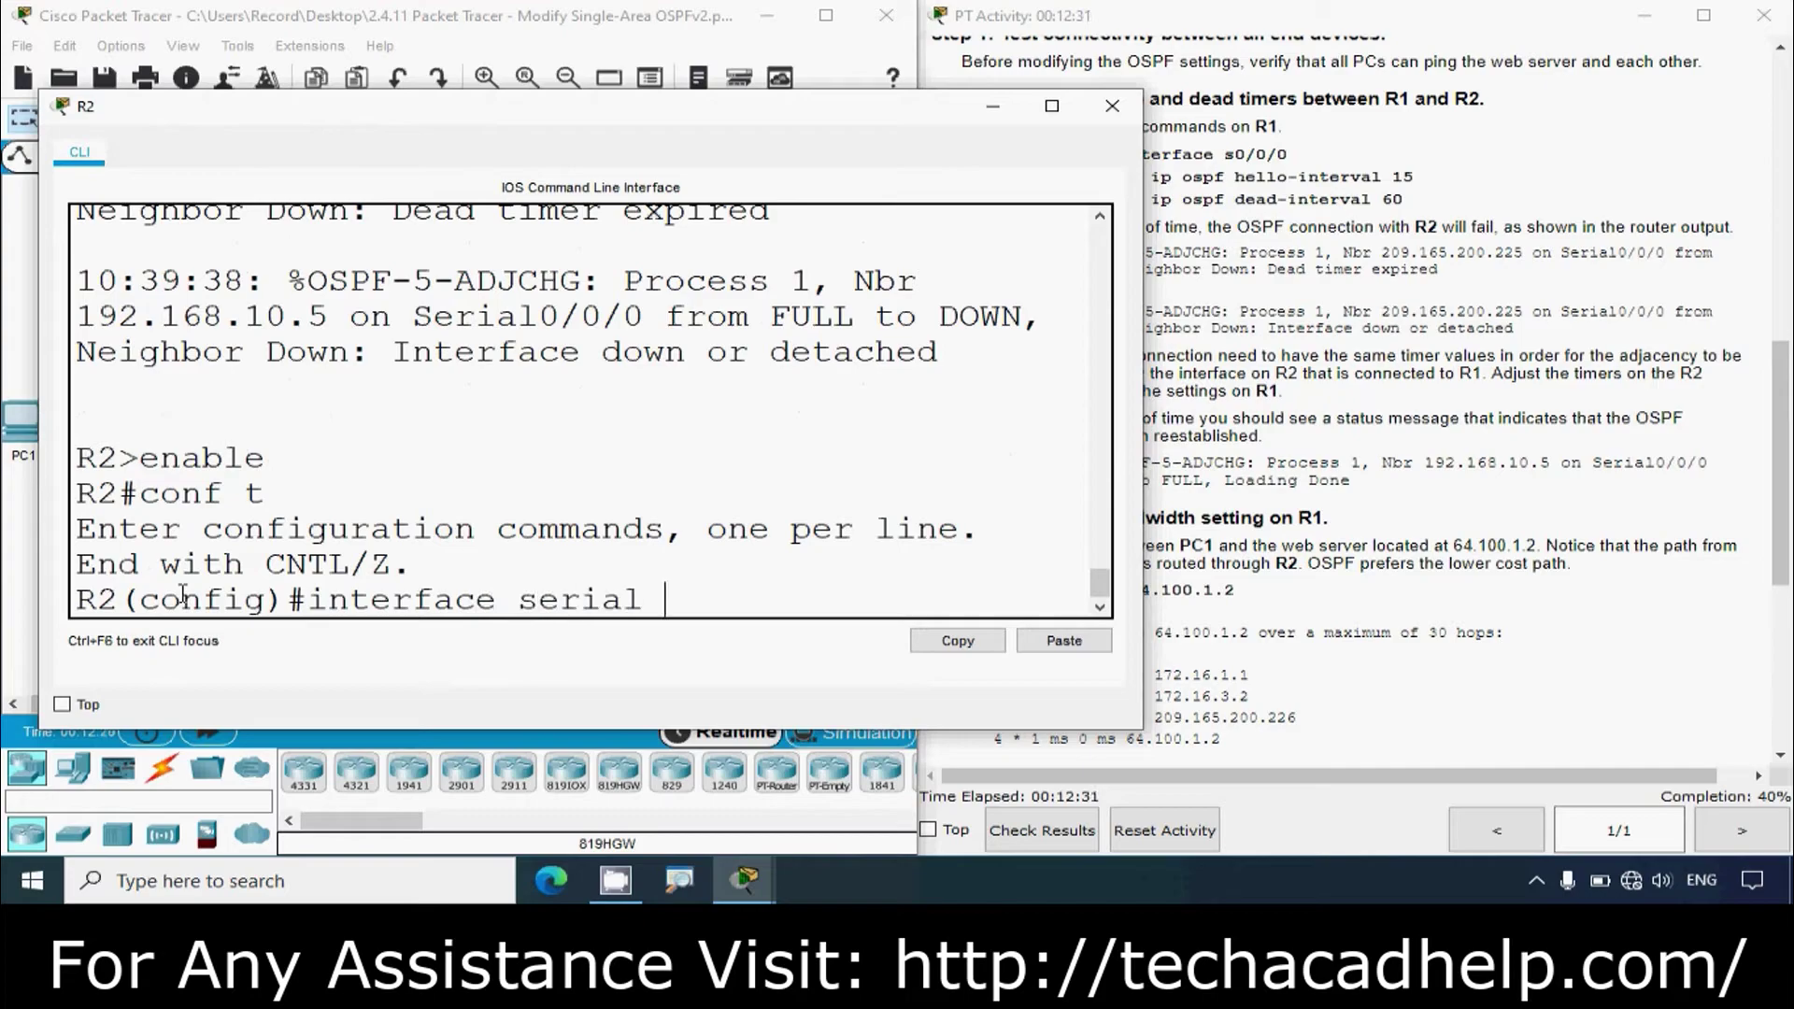
text( 0/0/0)
key(Return)
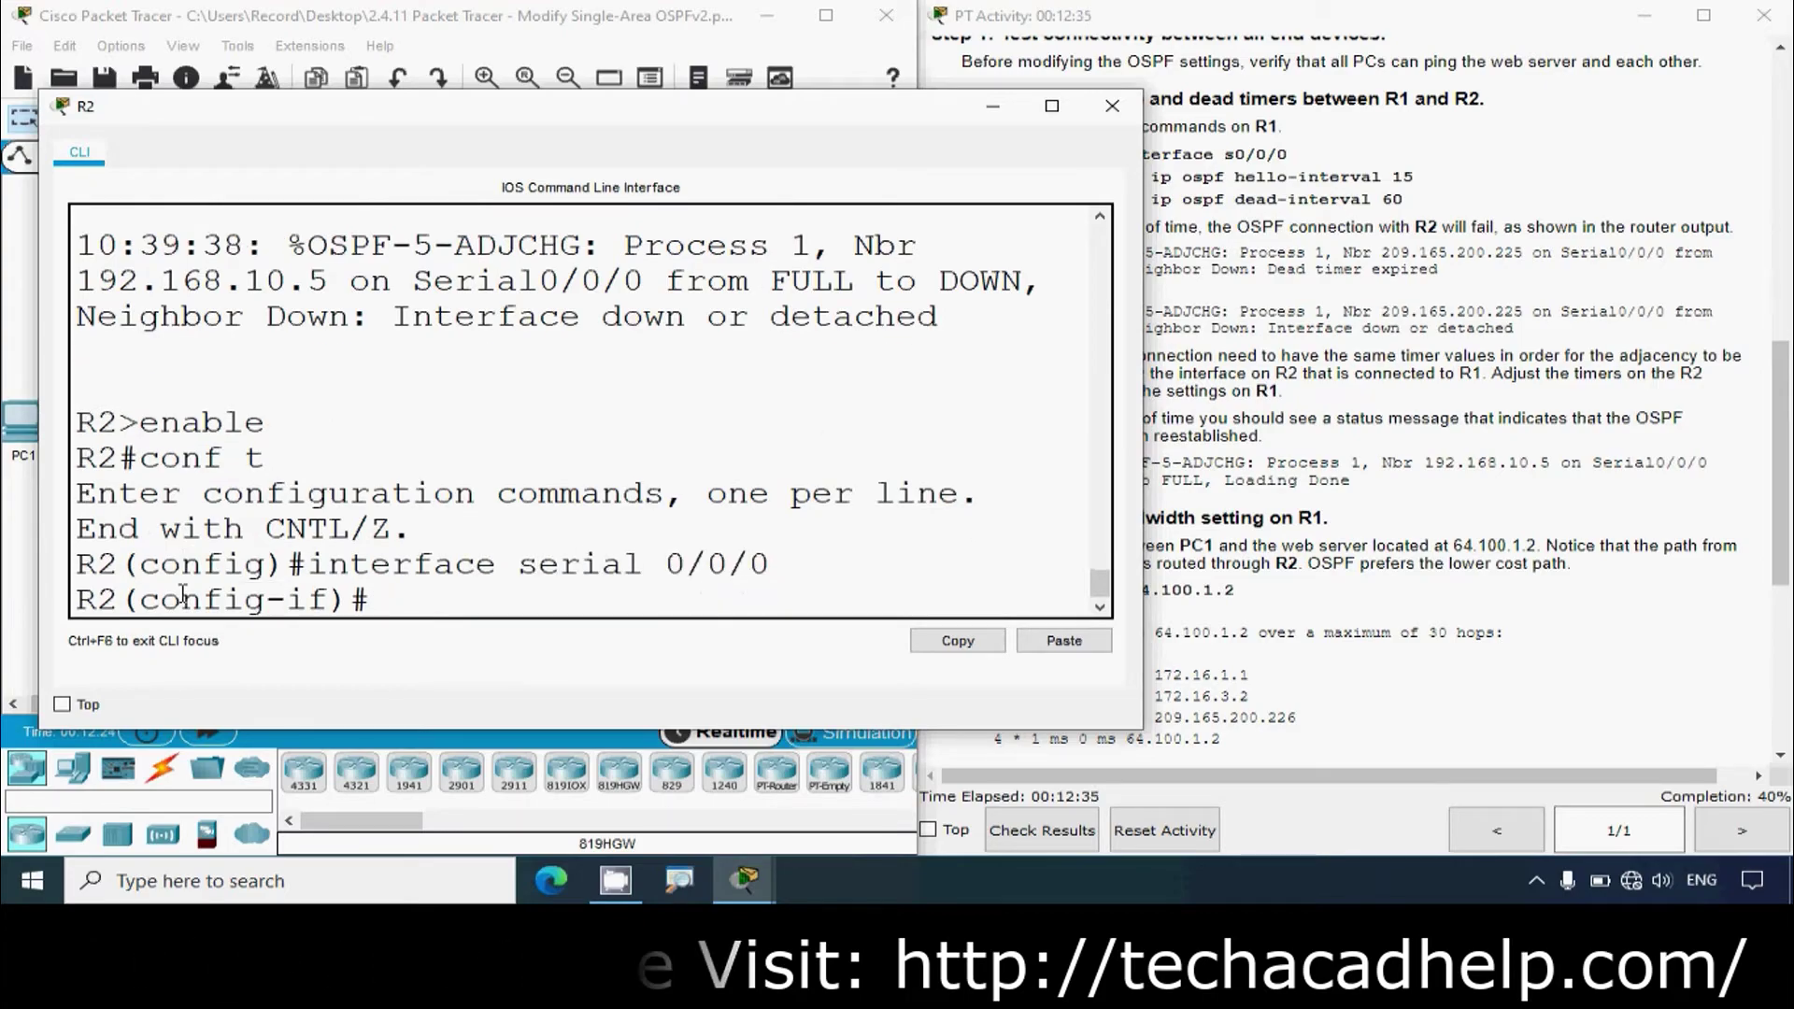
Set hello interval 15 and dead interval 60 on R2's Serial 0/0/0, confirming FULL adjacency
text(ip ospf)
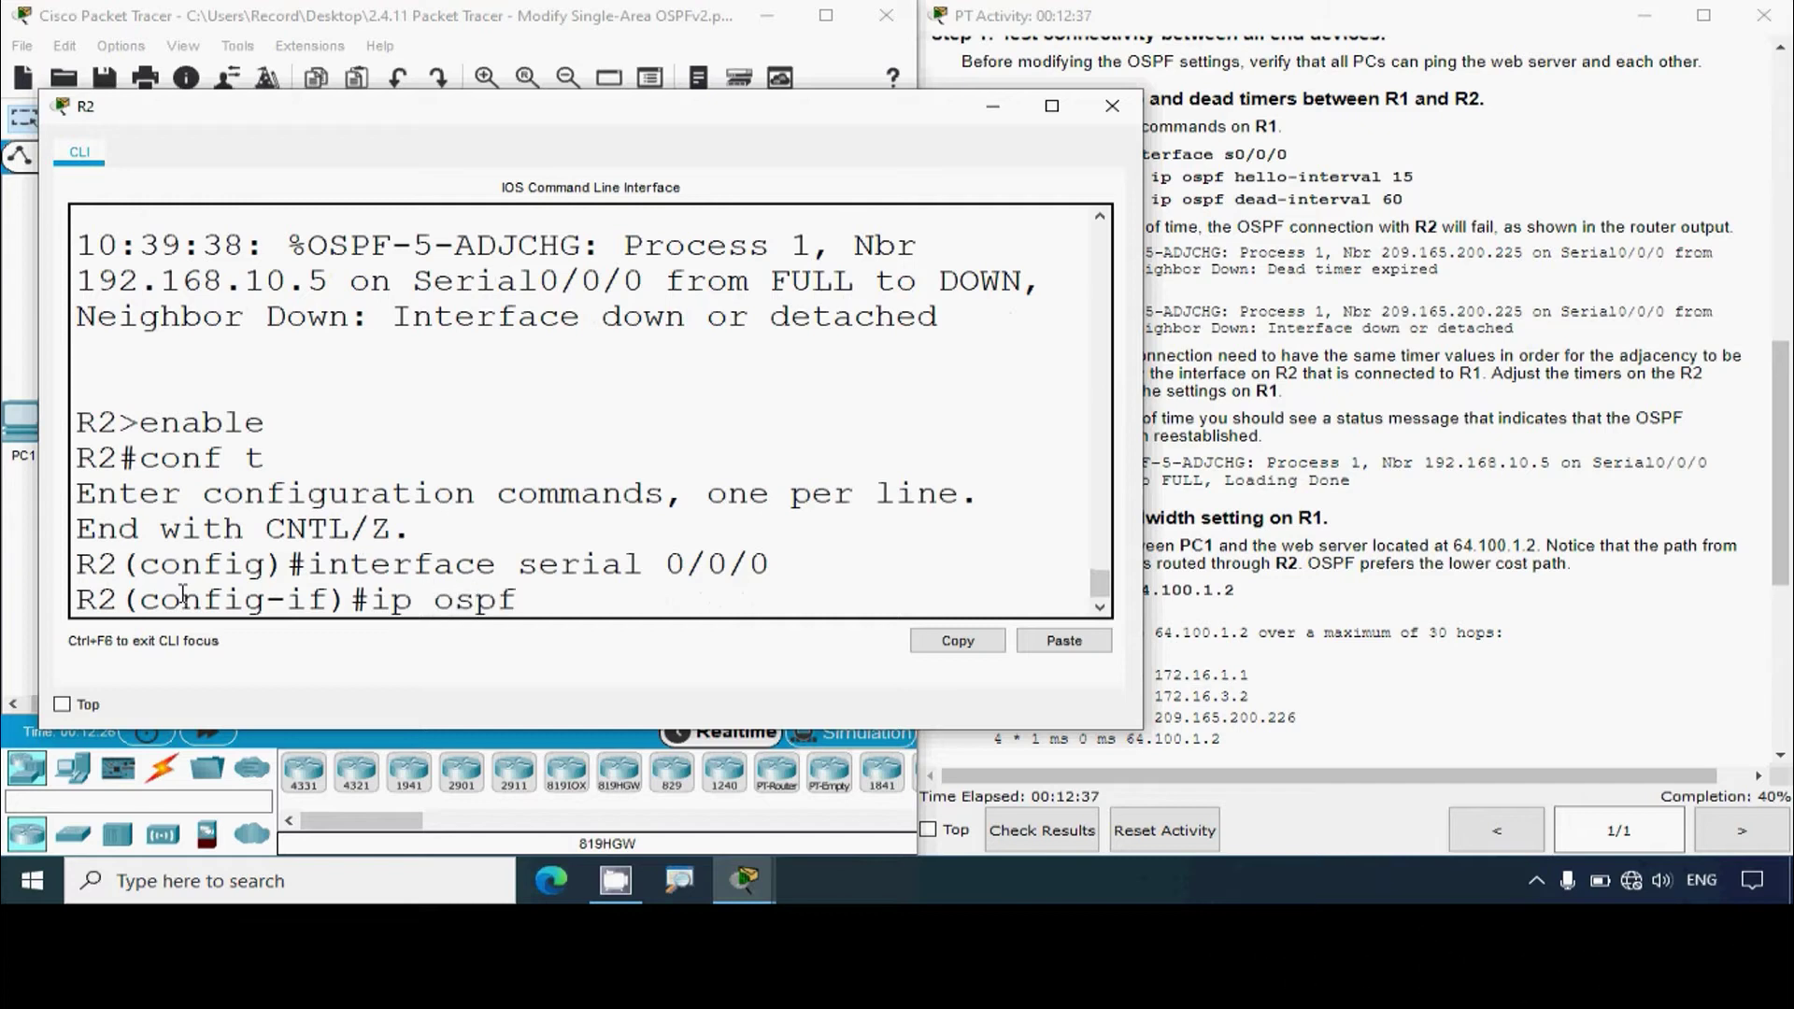
text( hell)
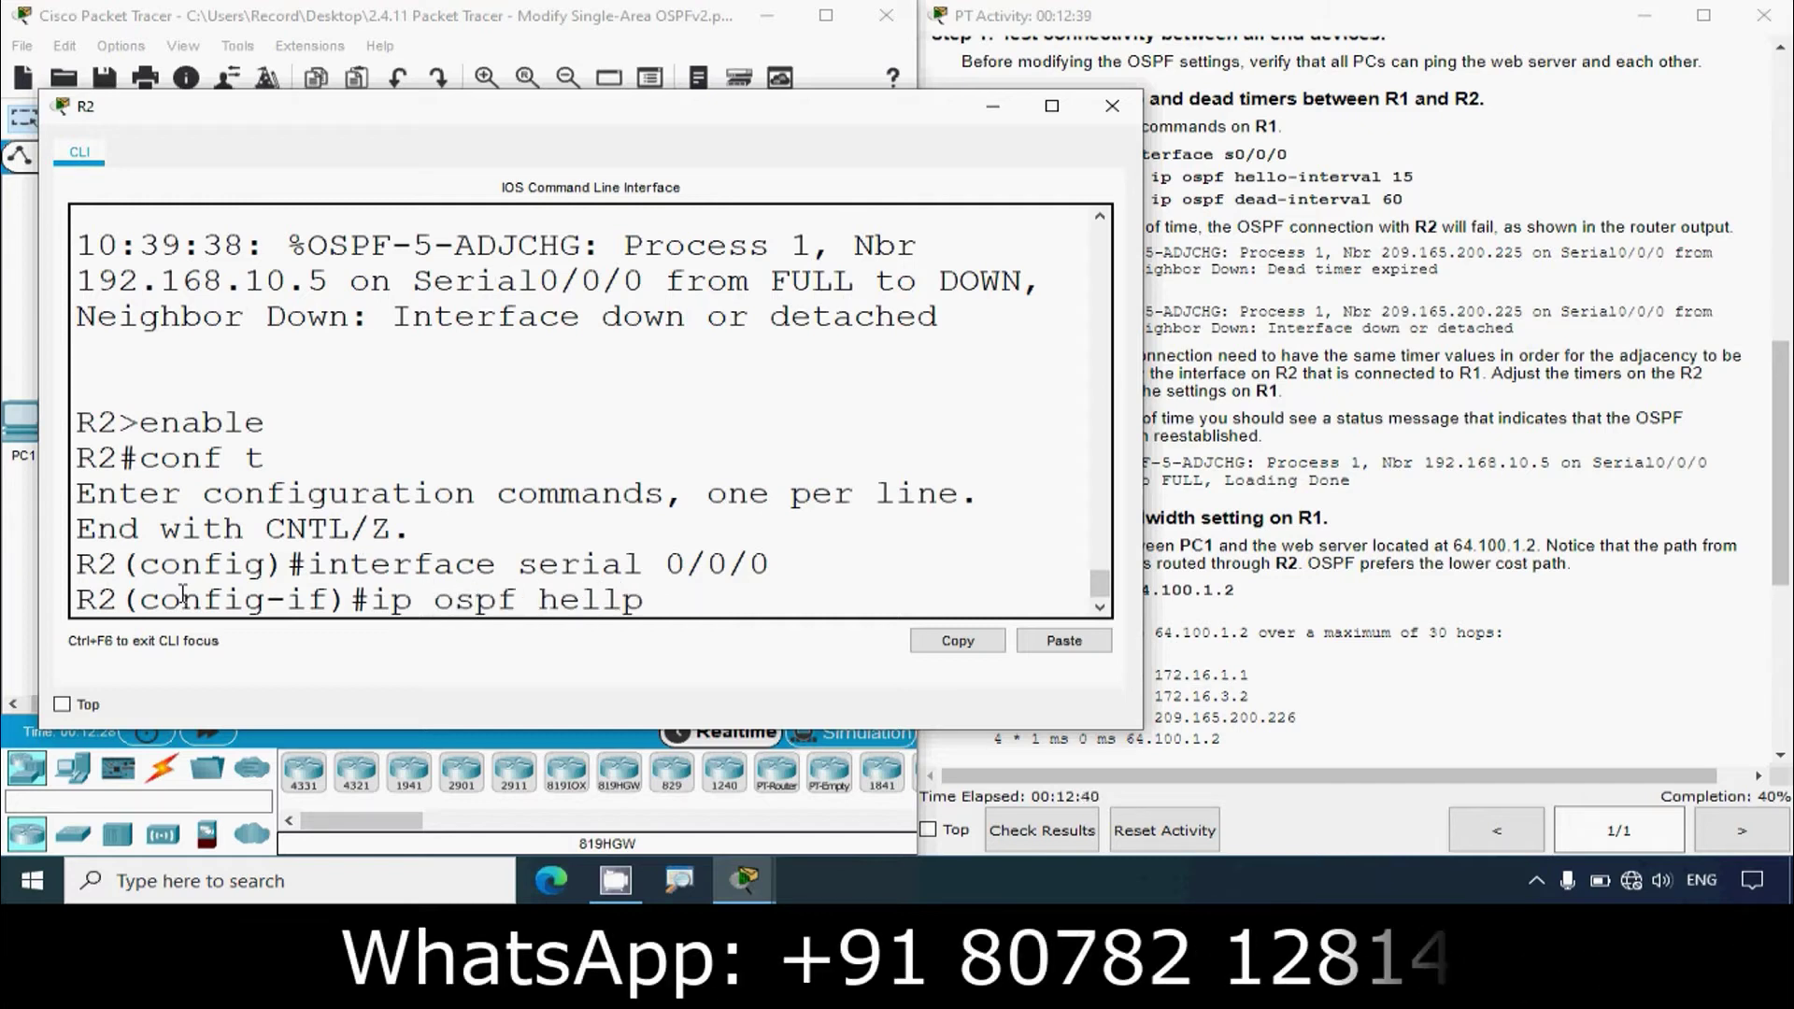
text(o-0)
key(BackSpace)
text(interval 15)
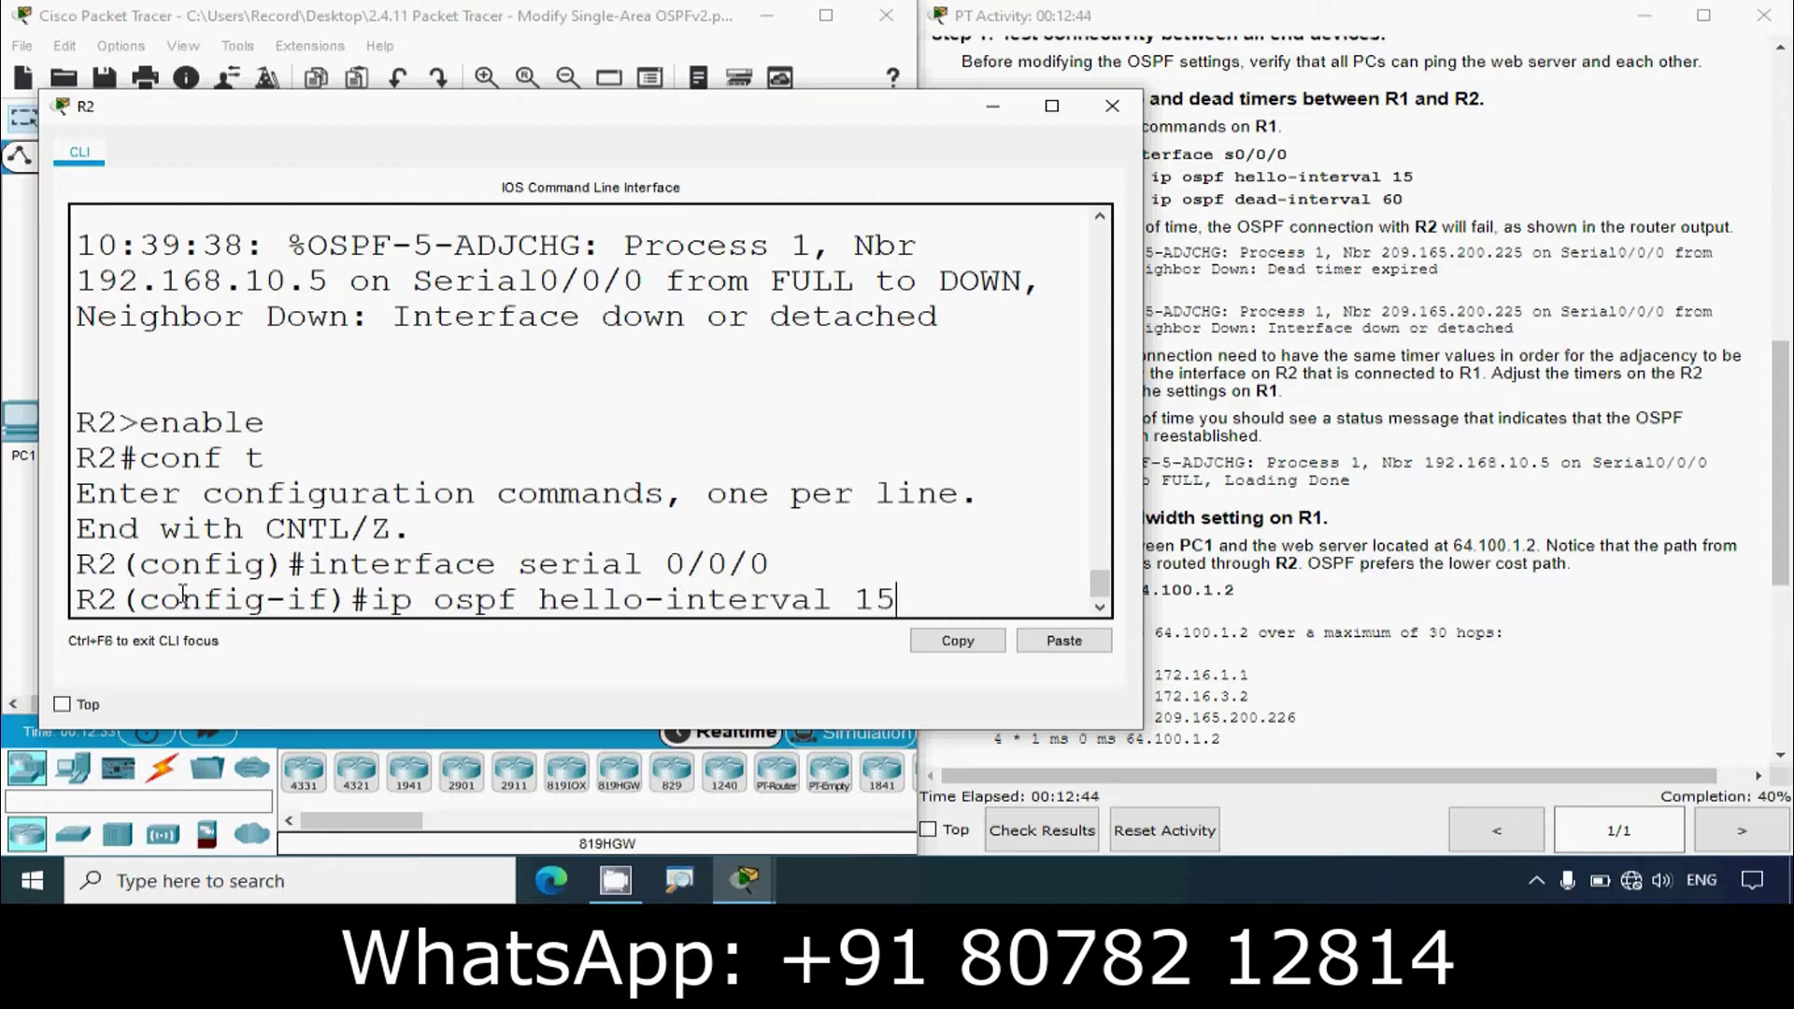
key(Return)
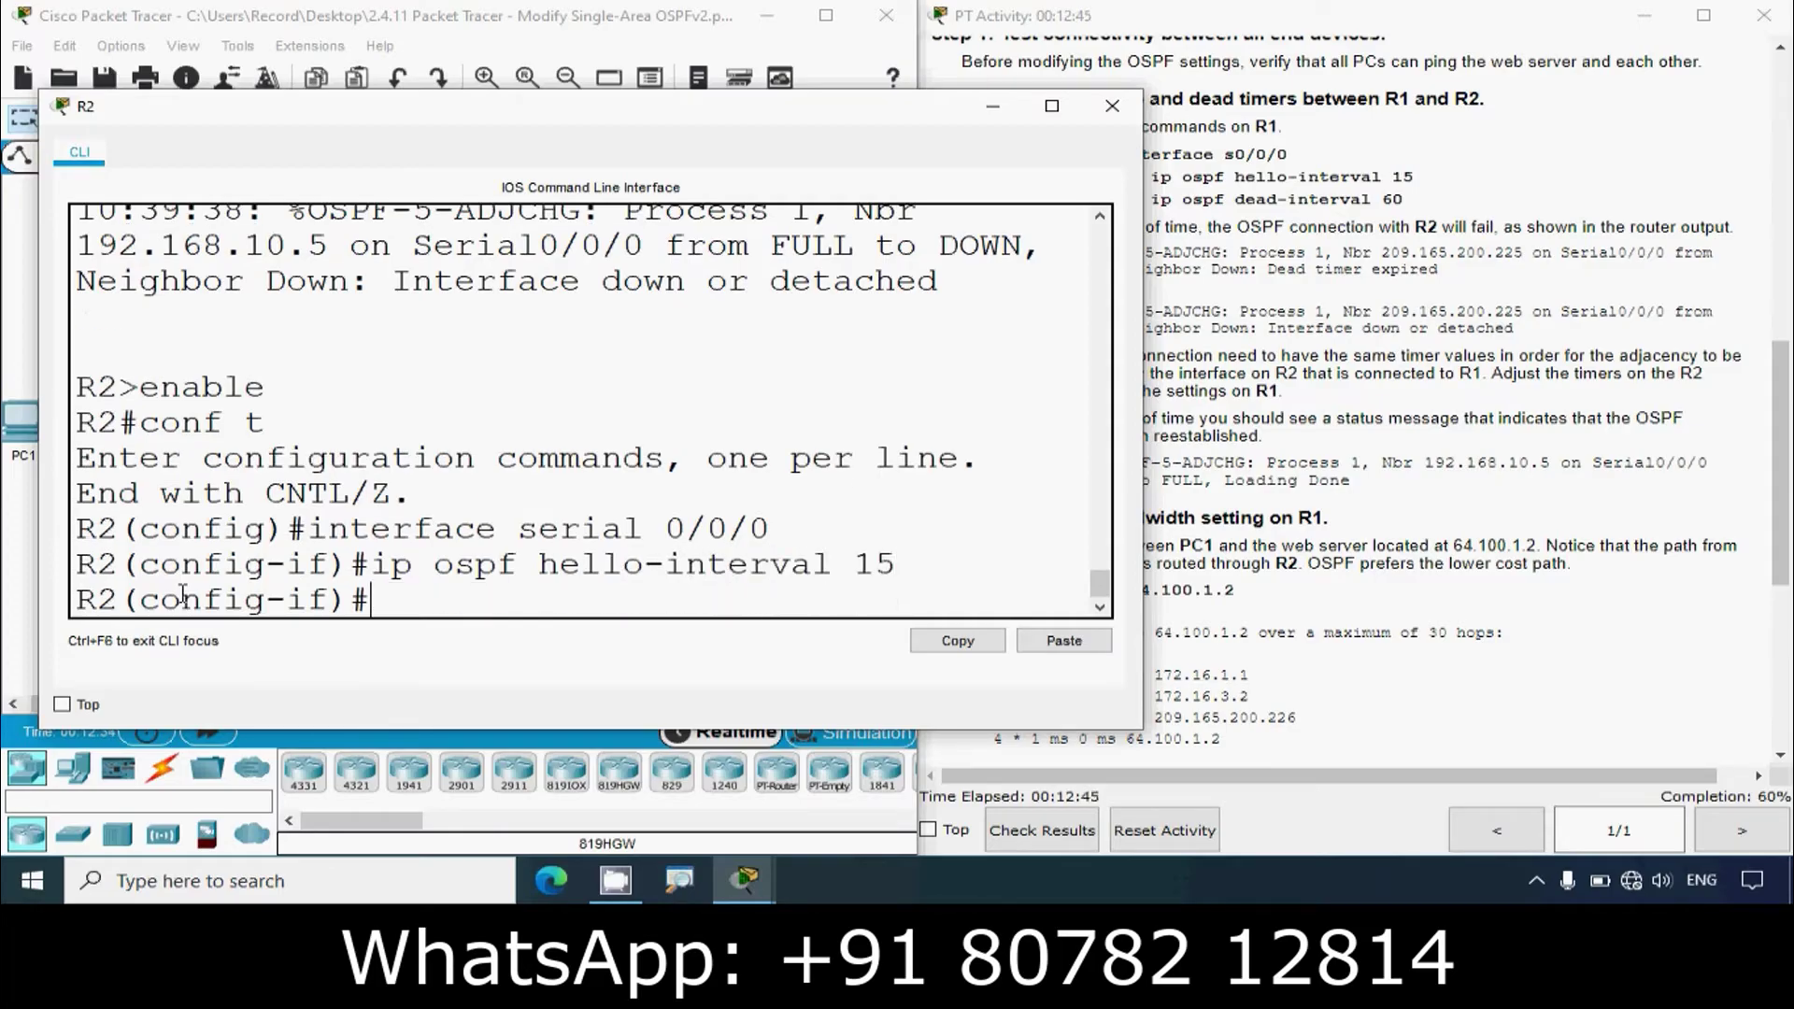
text(ip ospf dead)
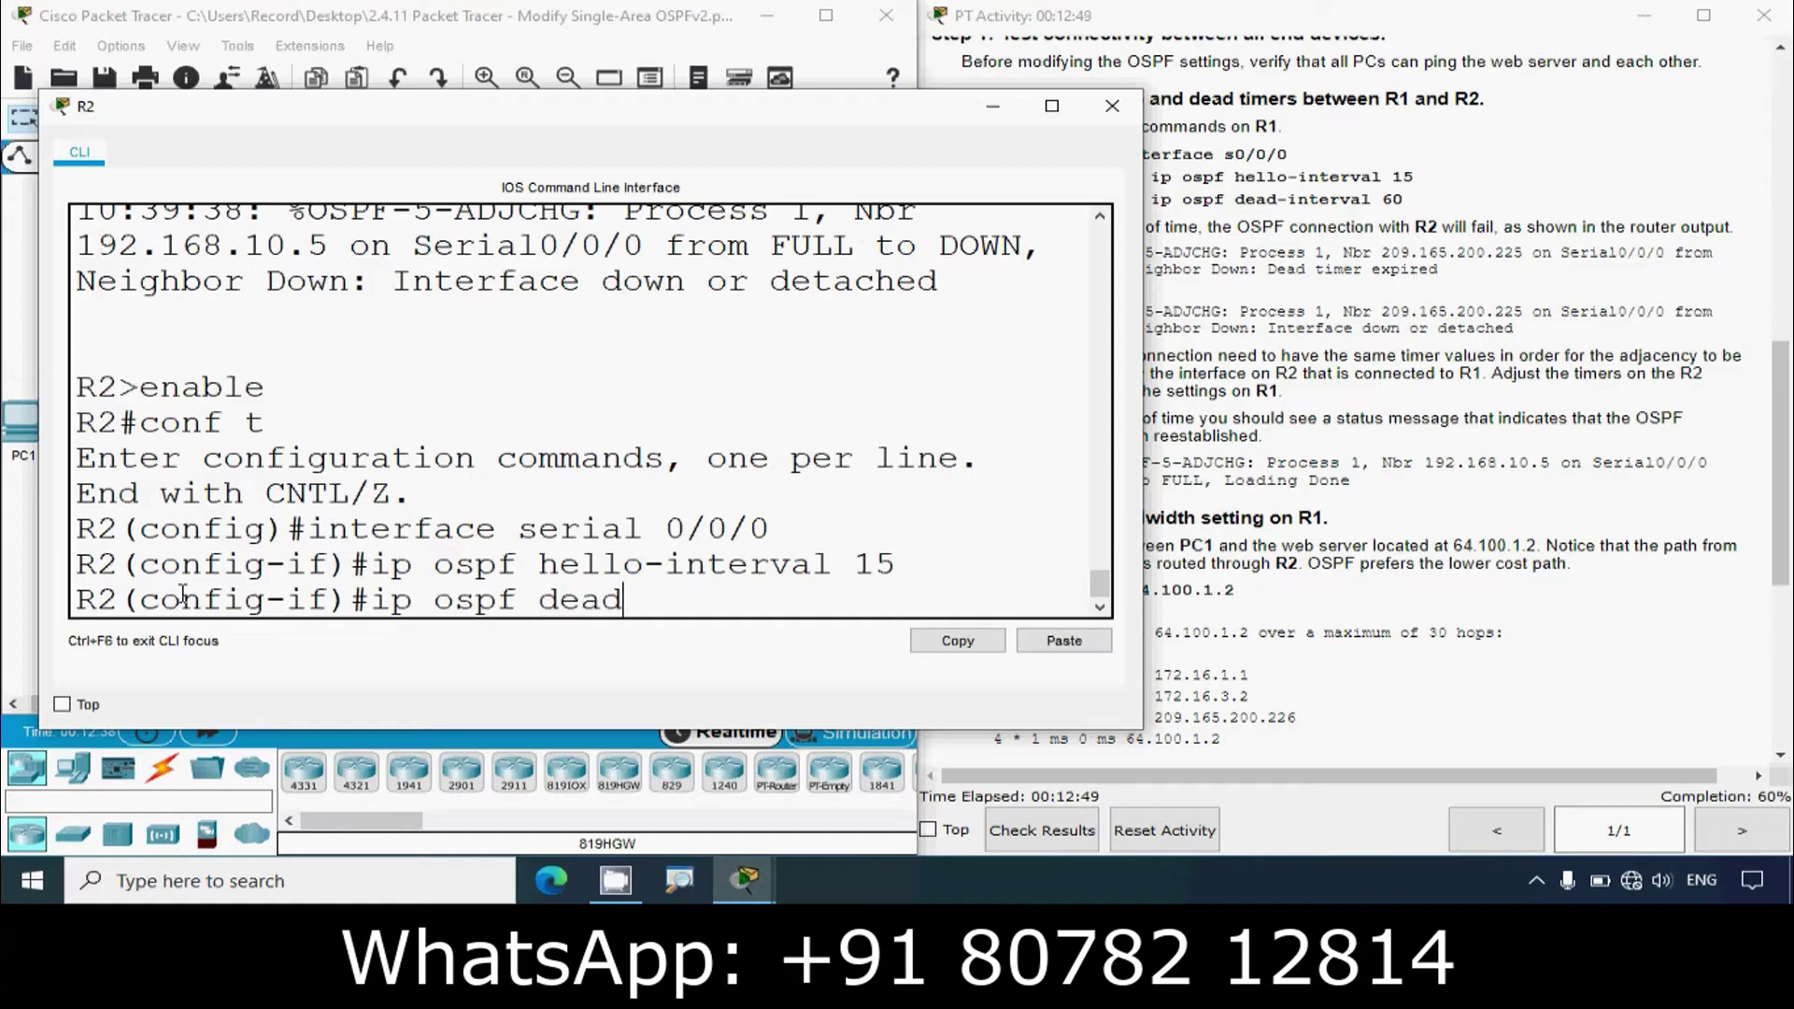
text(-interval)
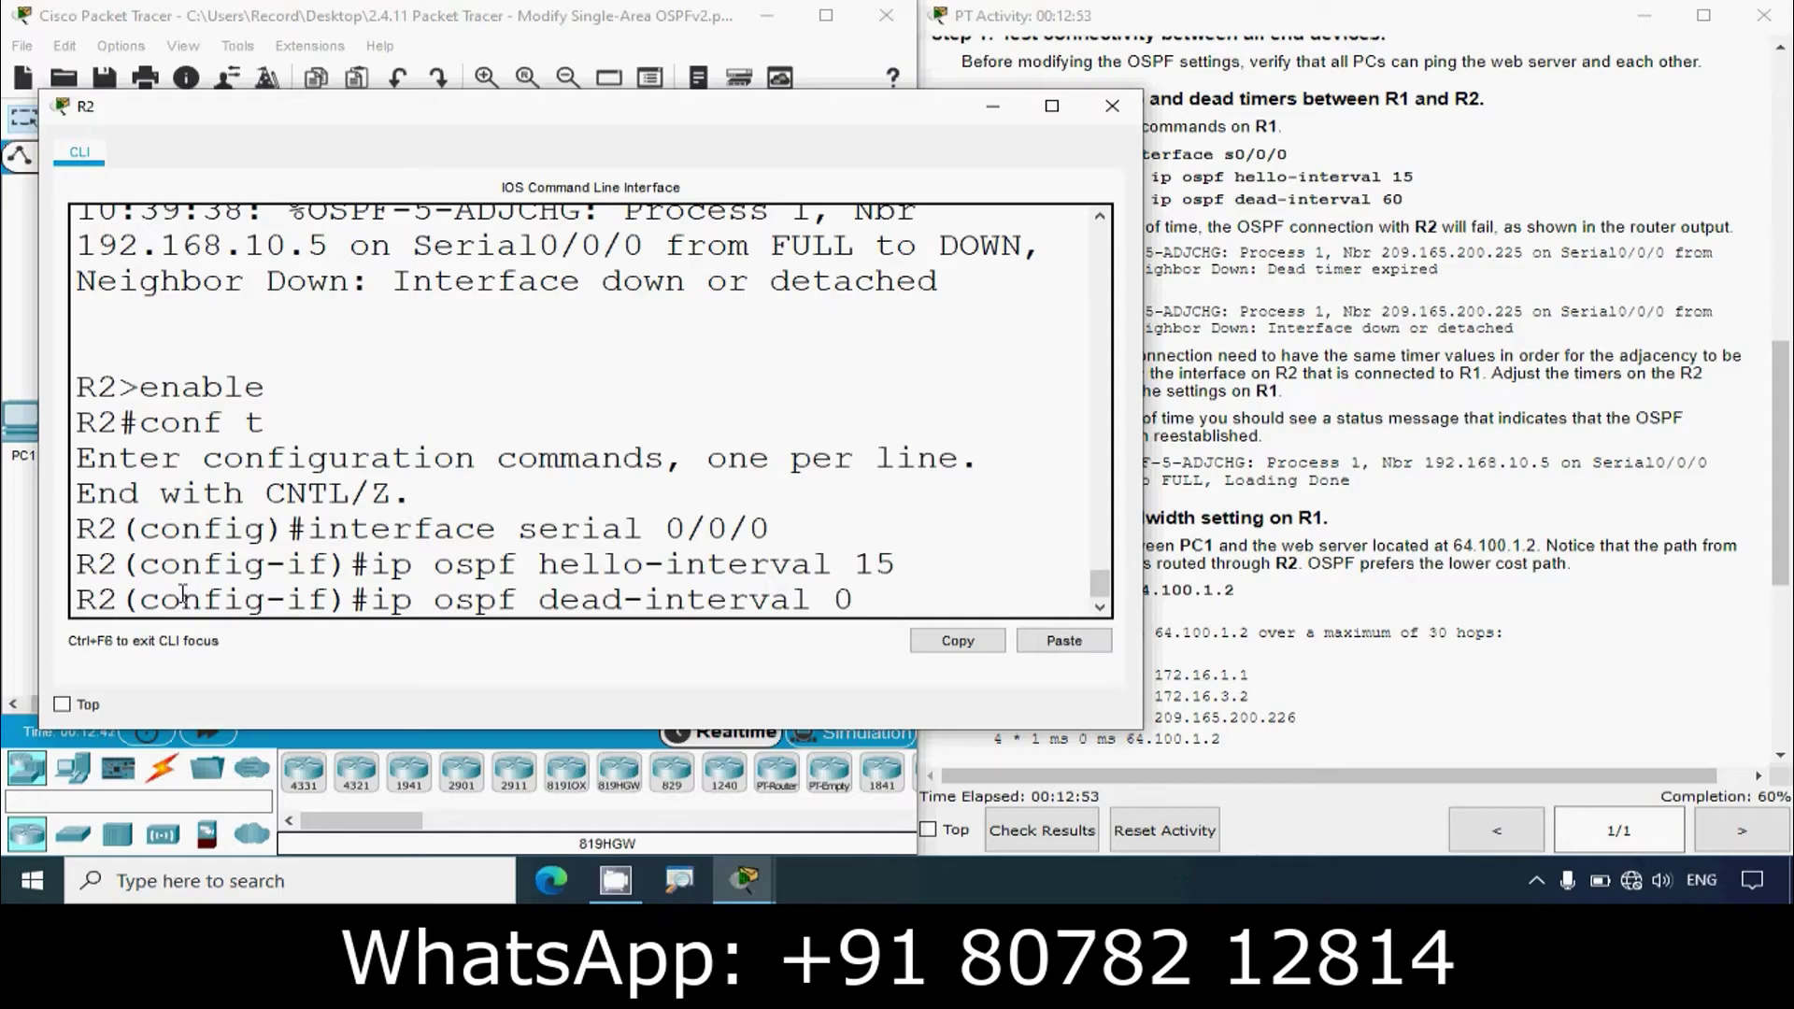
text( 60)
key(Return)
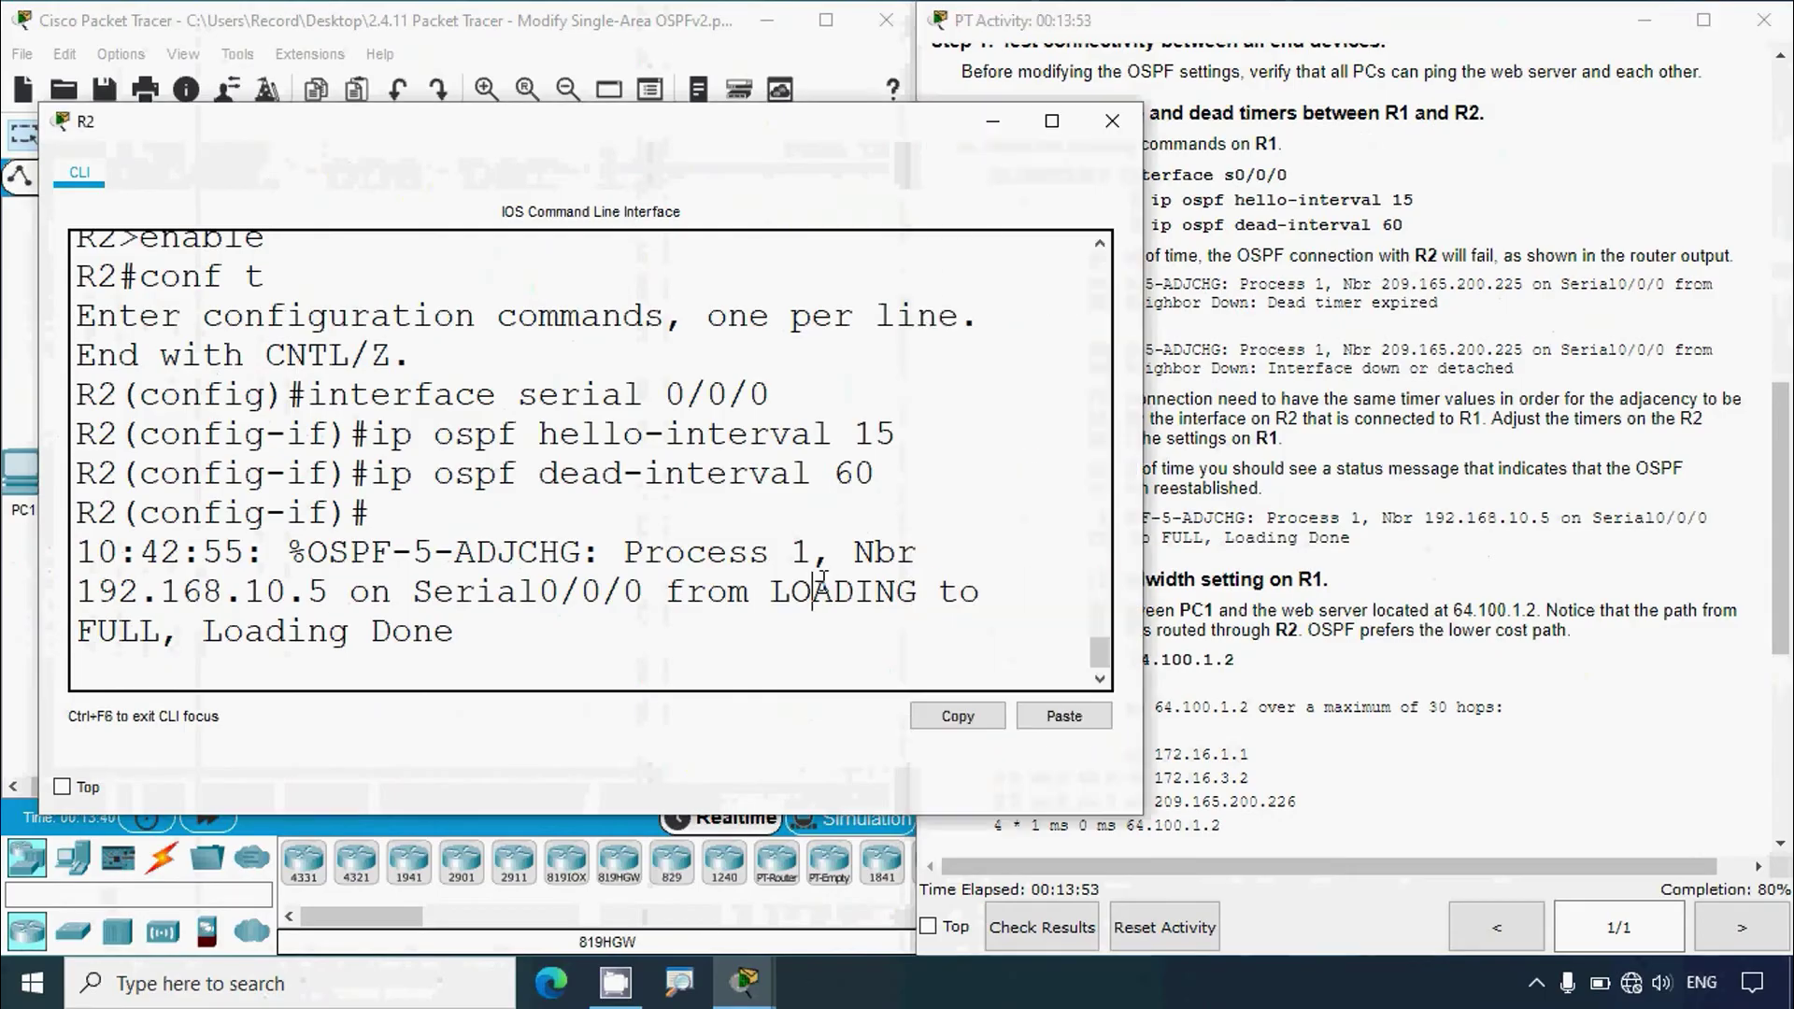
drag(497, 626, 1103, 634)
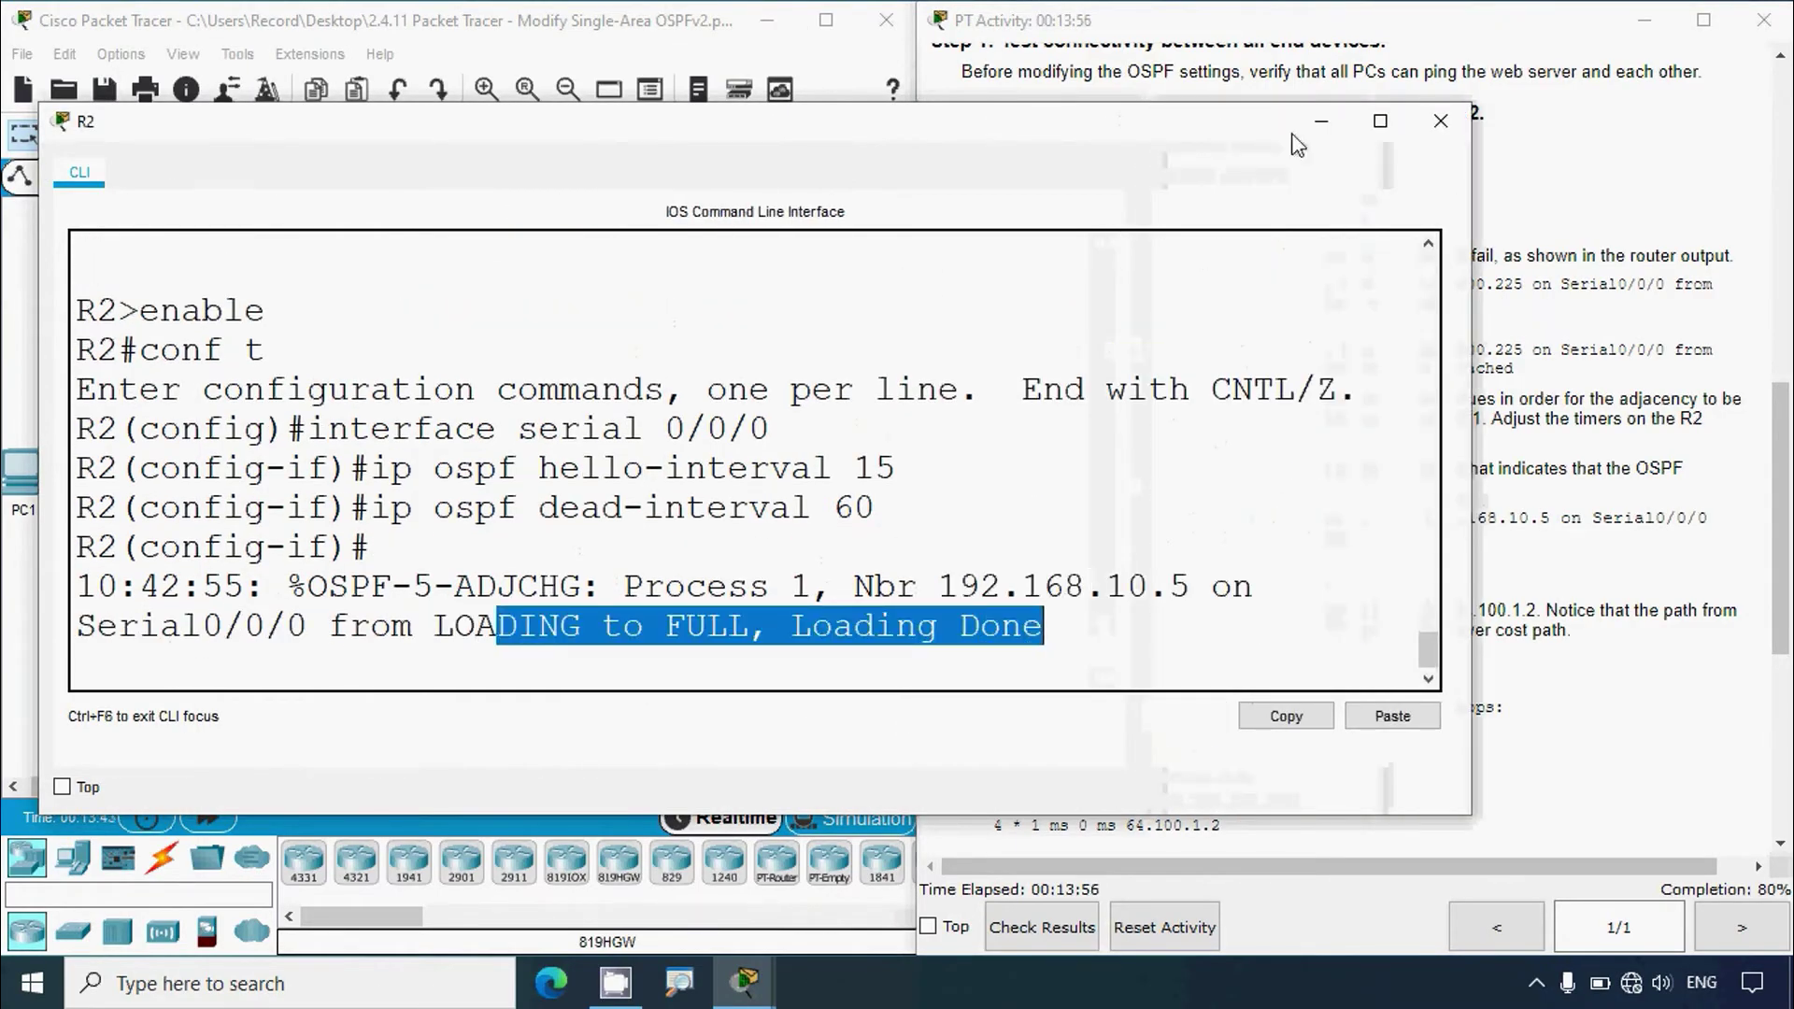
click(1440, 121)
click(316, 478)
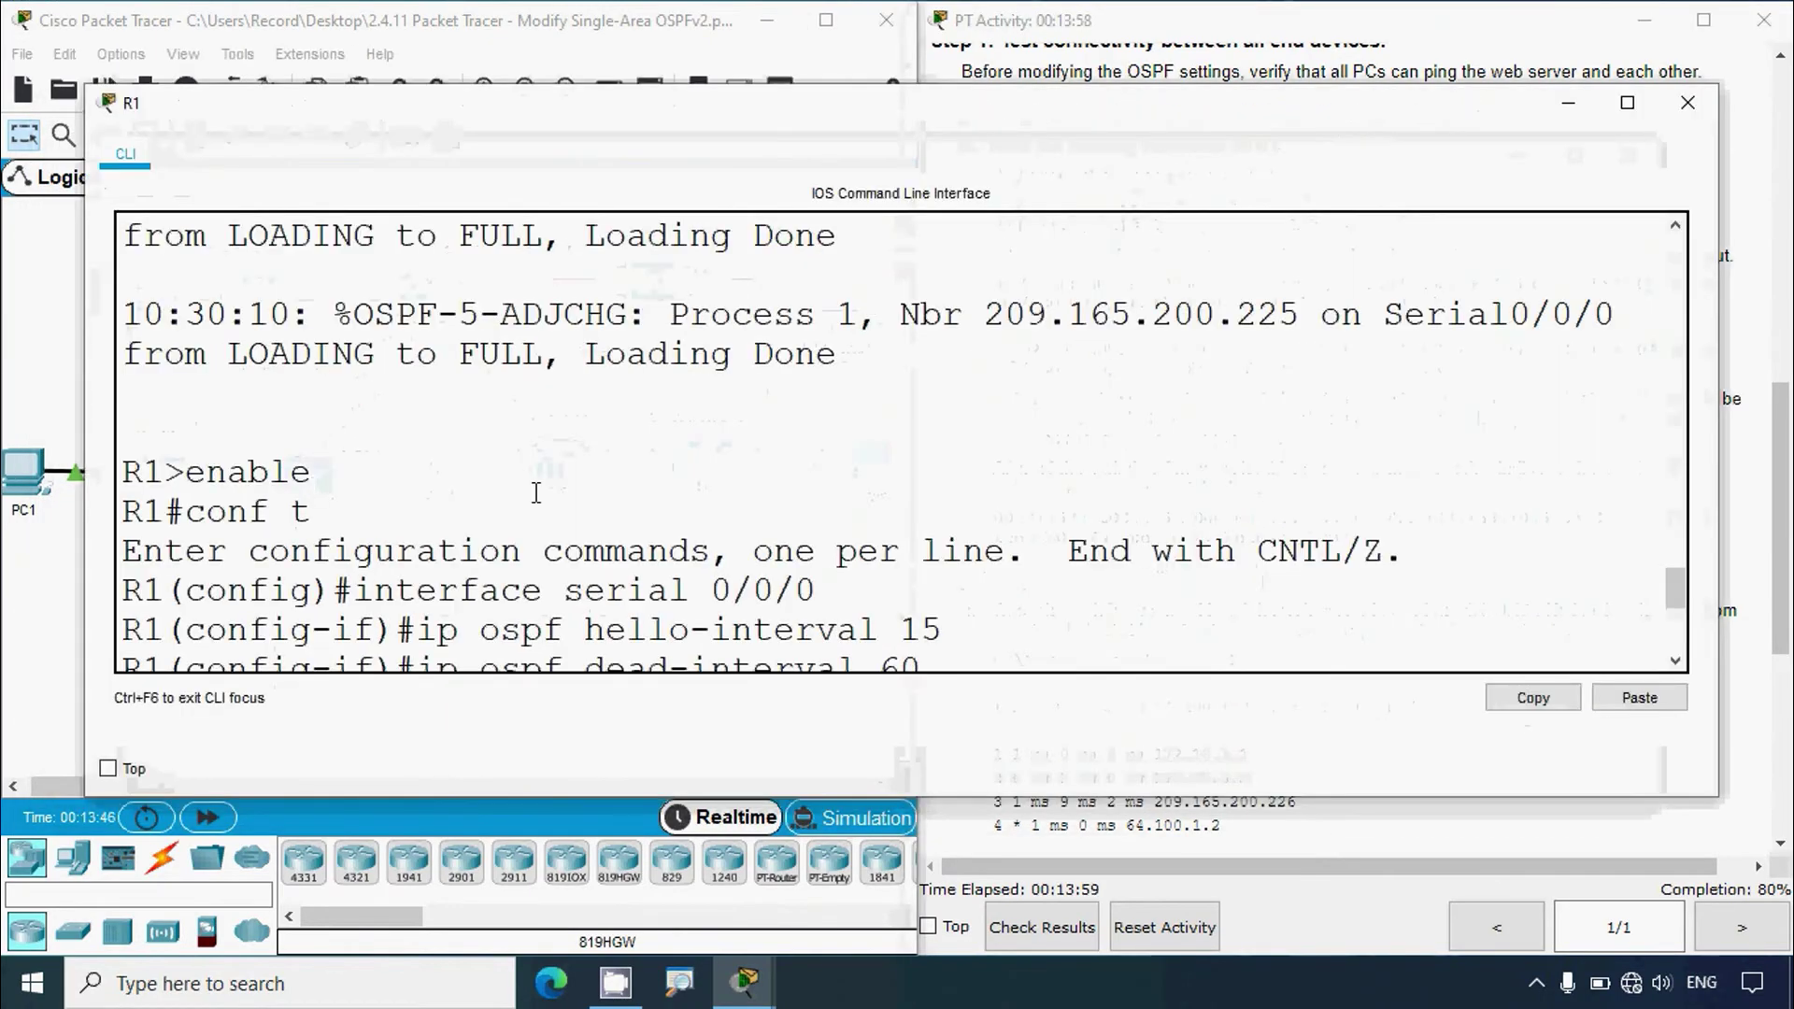
click(1627, 102)
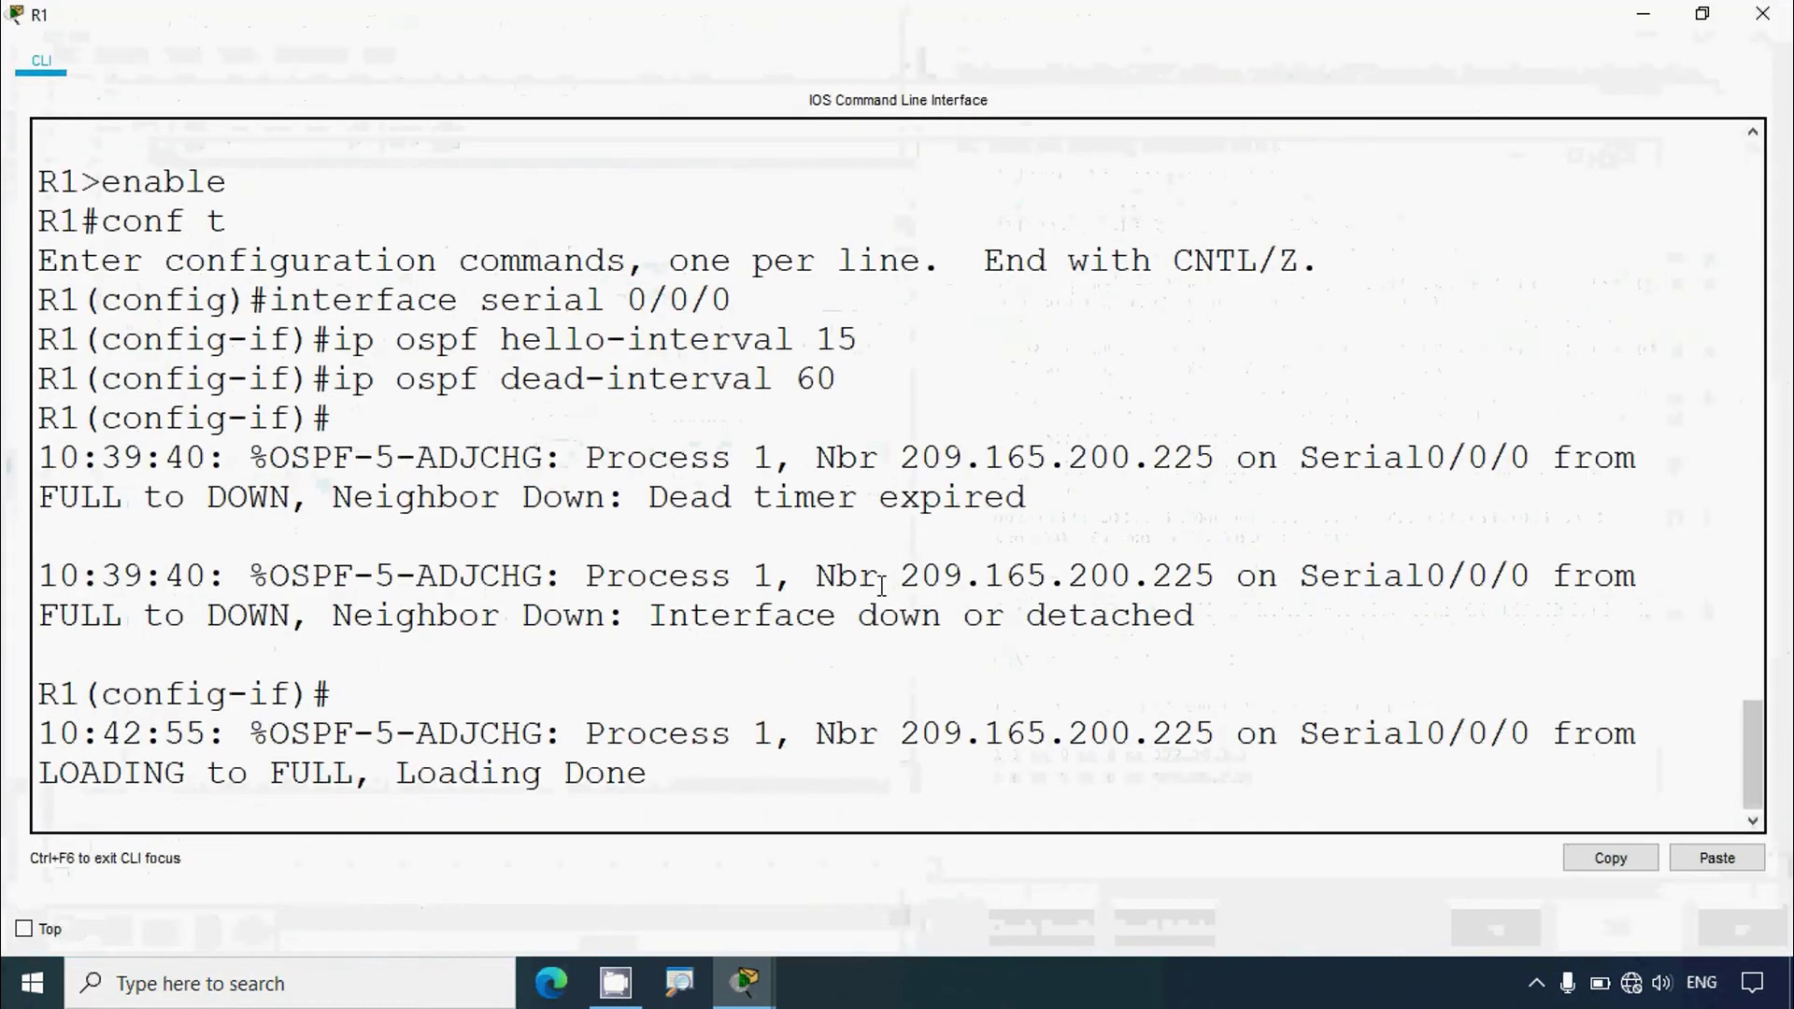
drag(796, 738, 1245, 748)
drag(42, 768, 692, 771)
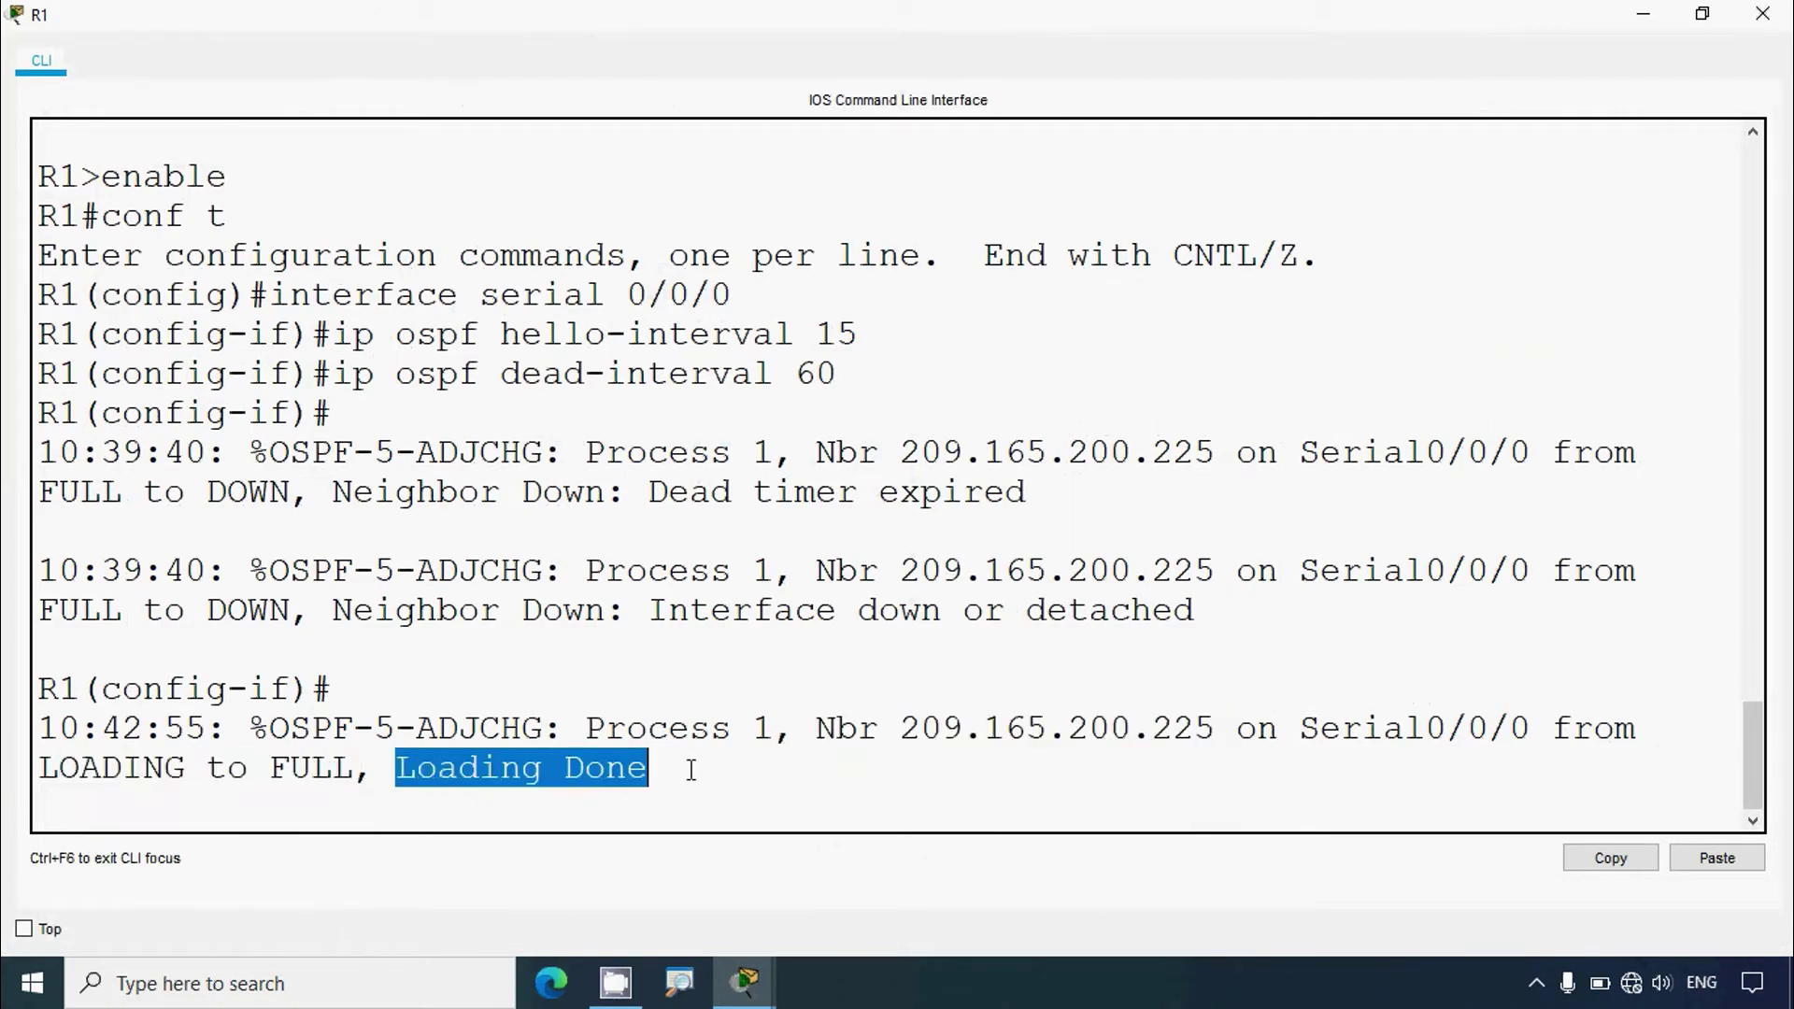
click(1762, 14)
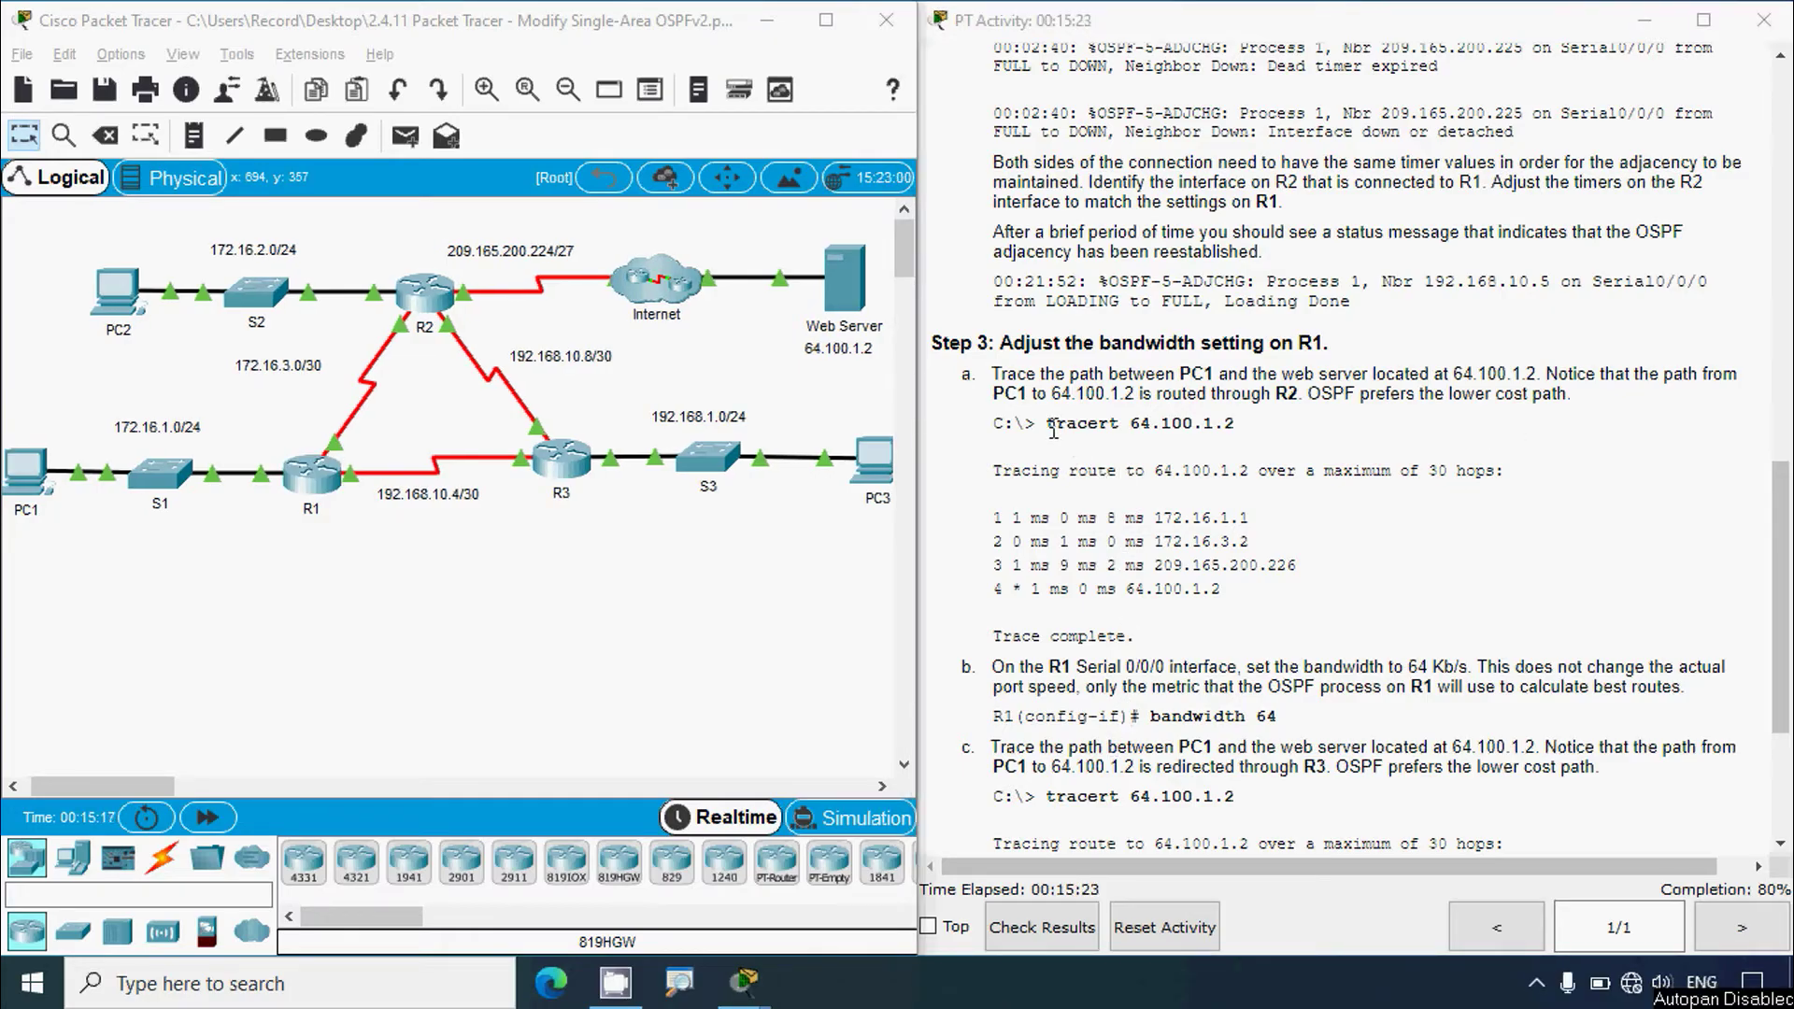
Copy the tracert 64.100.1.2 command and open PC1's Command Prompt full-screen
drag(1049, 423, 1245, 432)
key(ctrl+c)
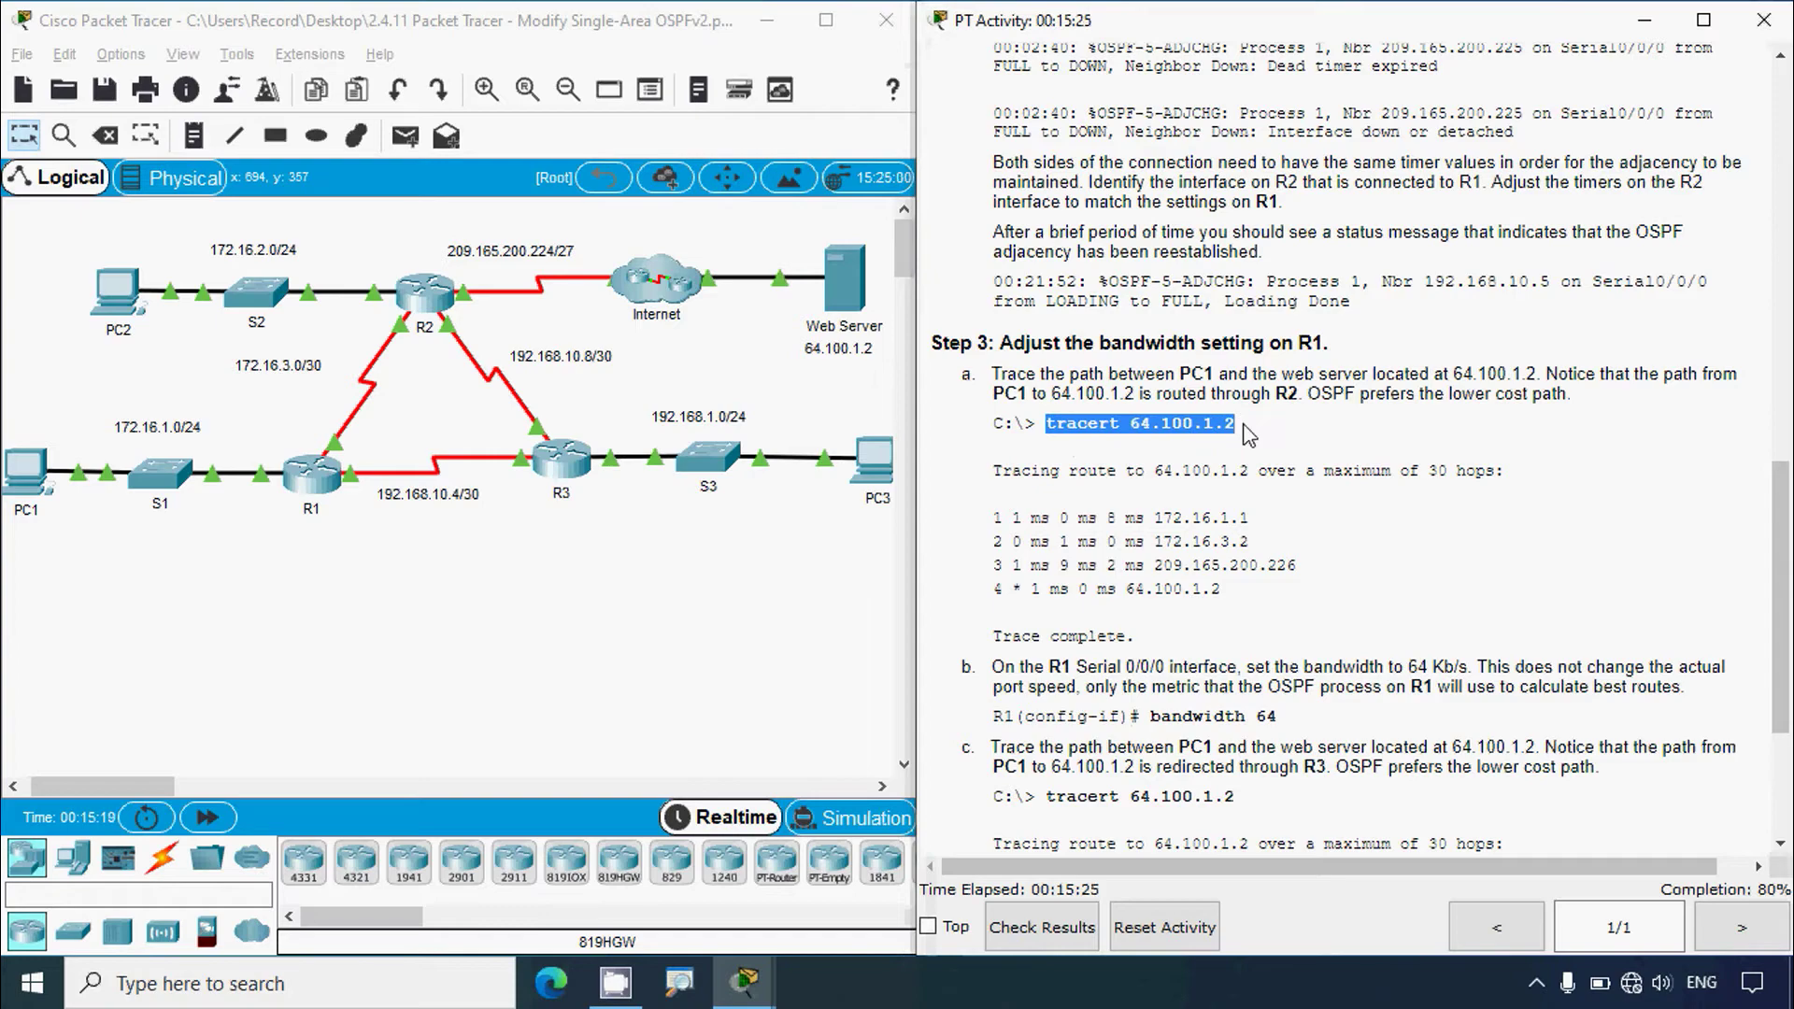
click(53, 482)
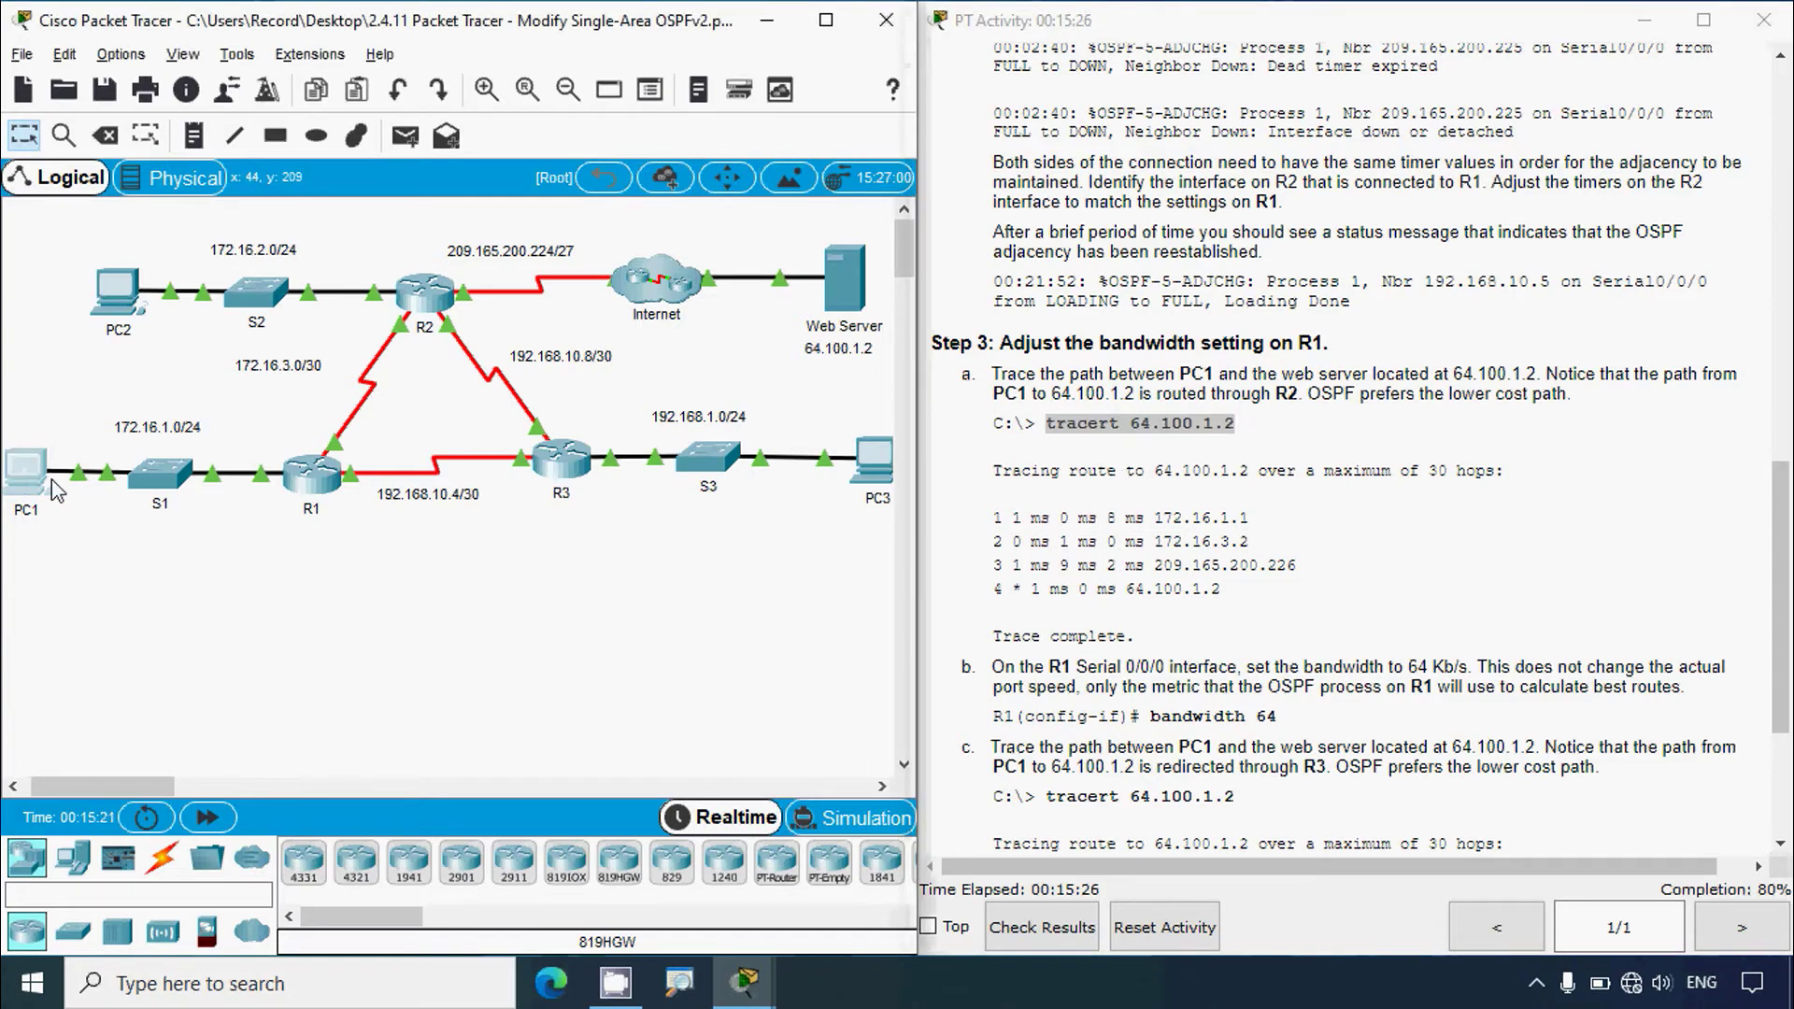
click(54, 488)
click(1167, 271)
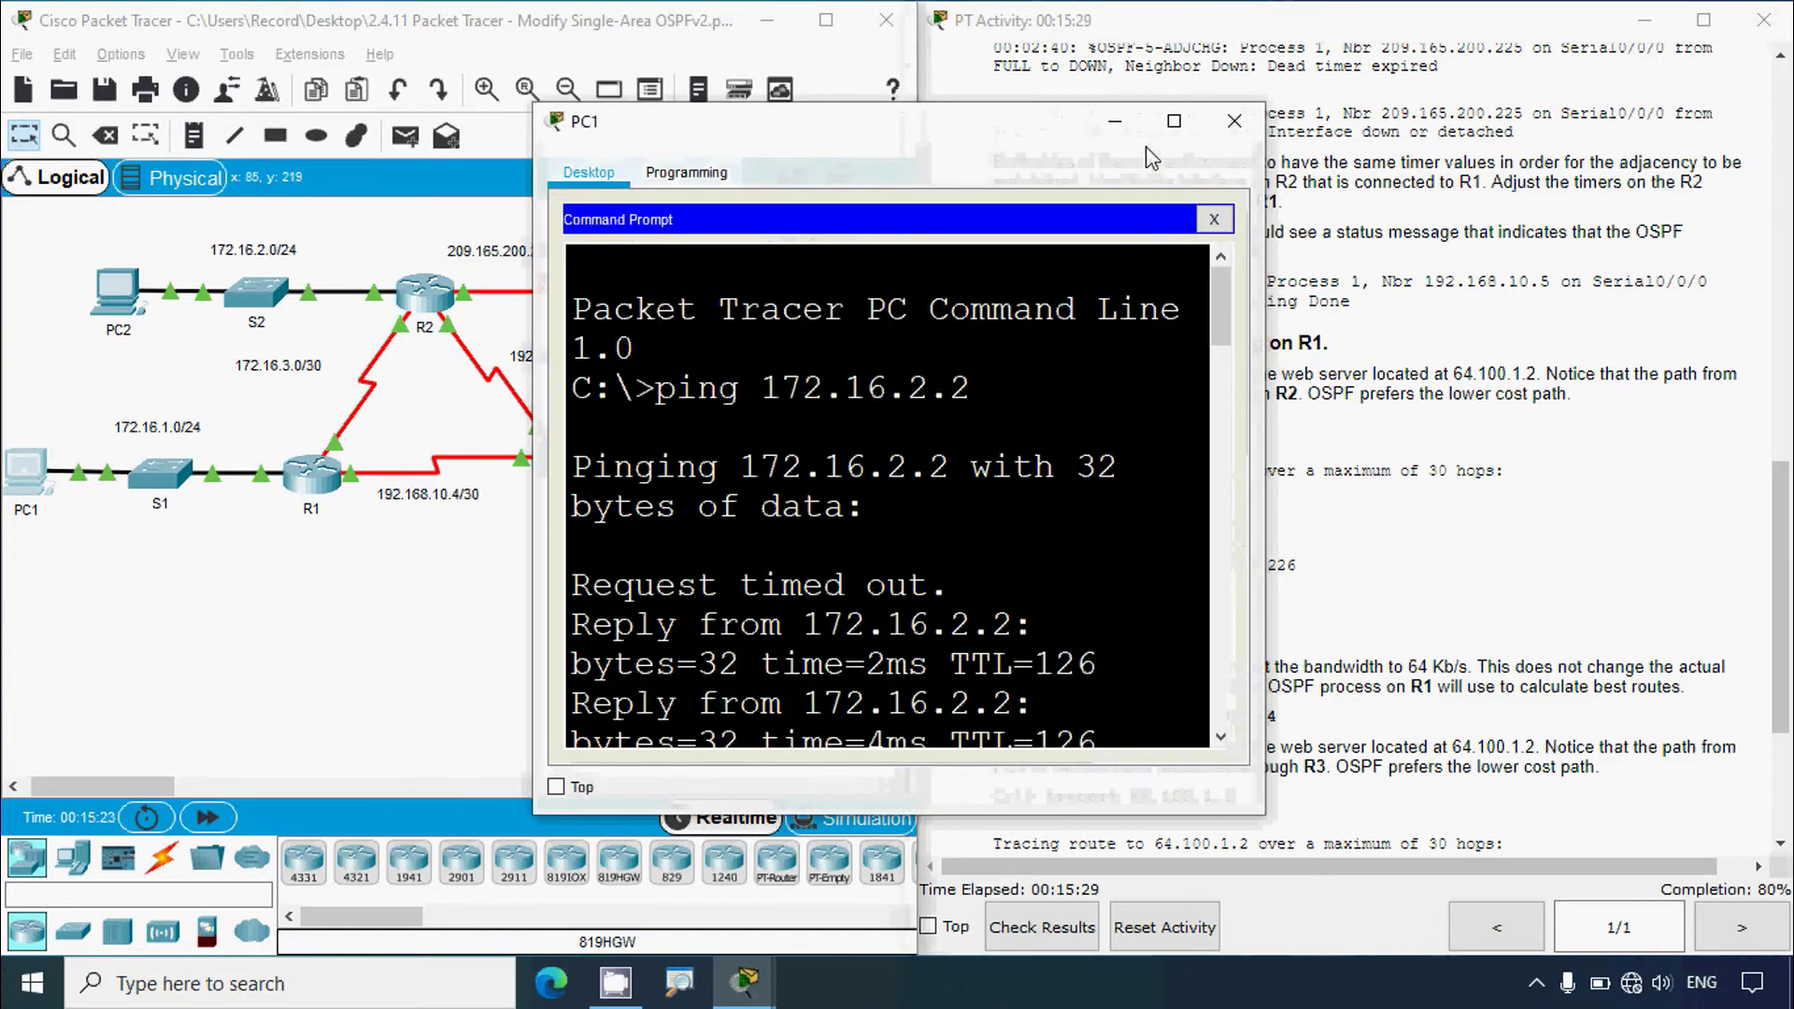
click(1174, 122)
Run tracert 64.100.1.2 from PC1, noting first hop 172.16.1.1
scroll(999, 777, down, 5)
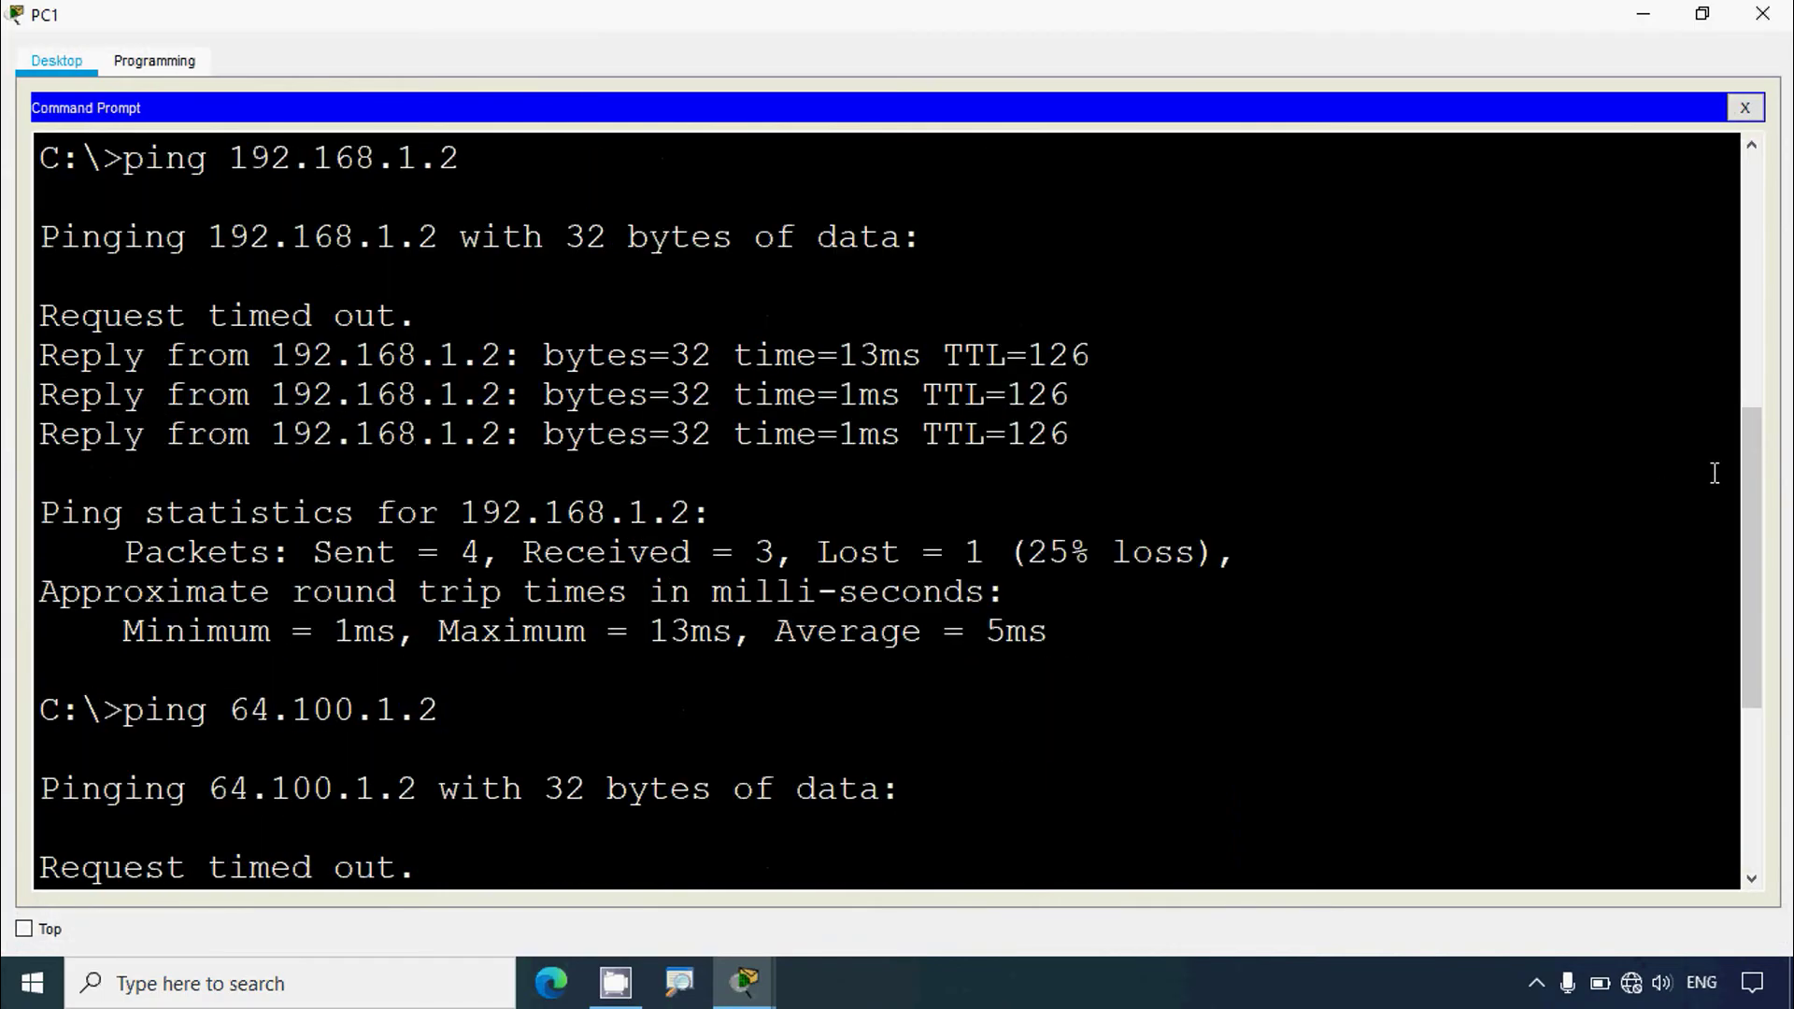
scroll(1714, 473, down, 5)
right_click(142, 861)
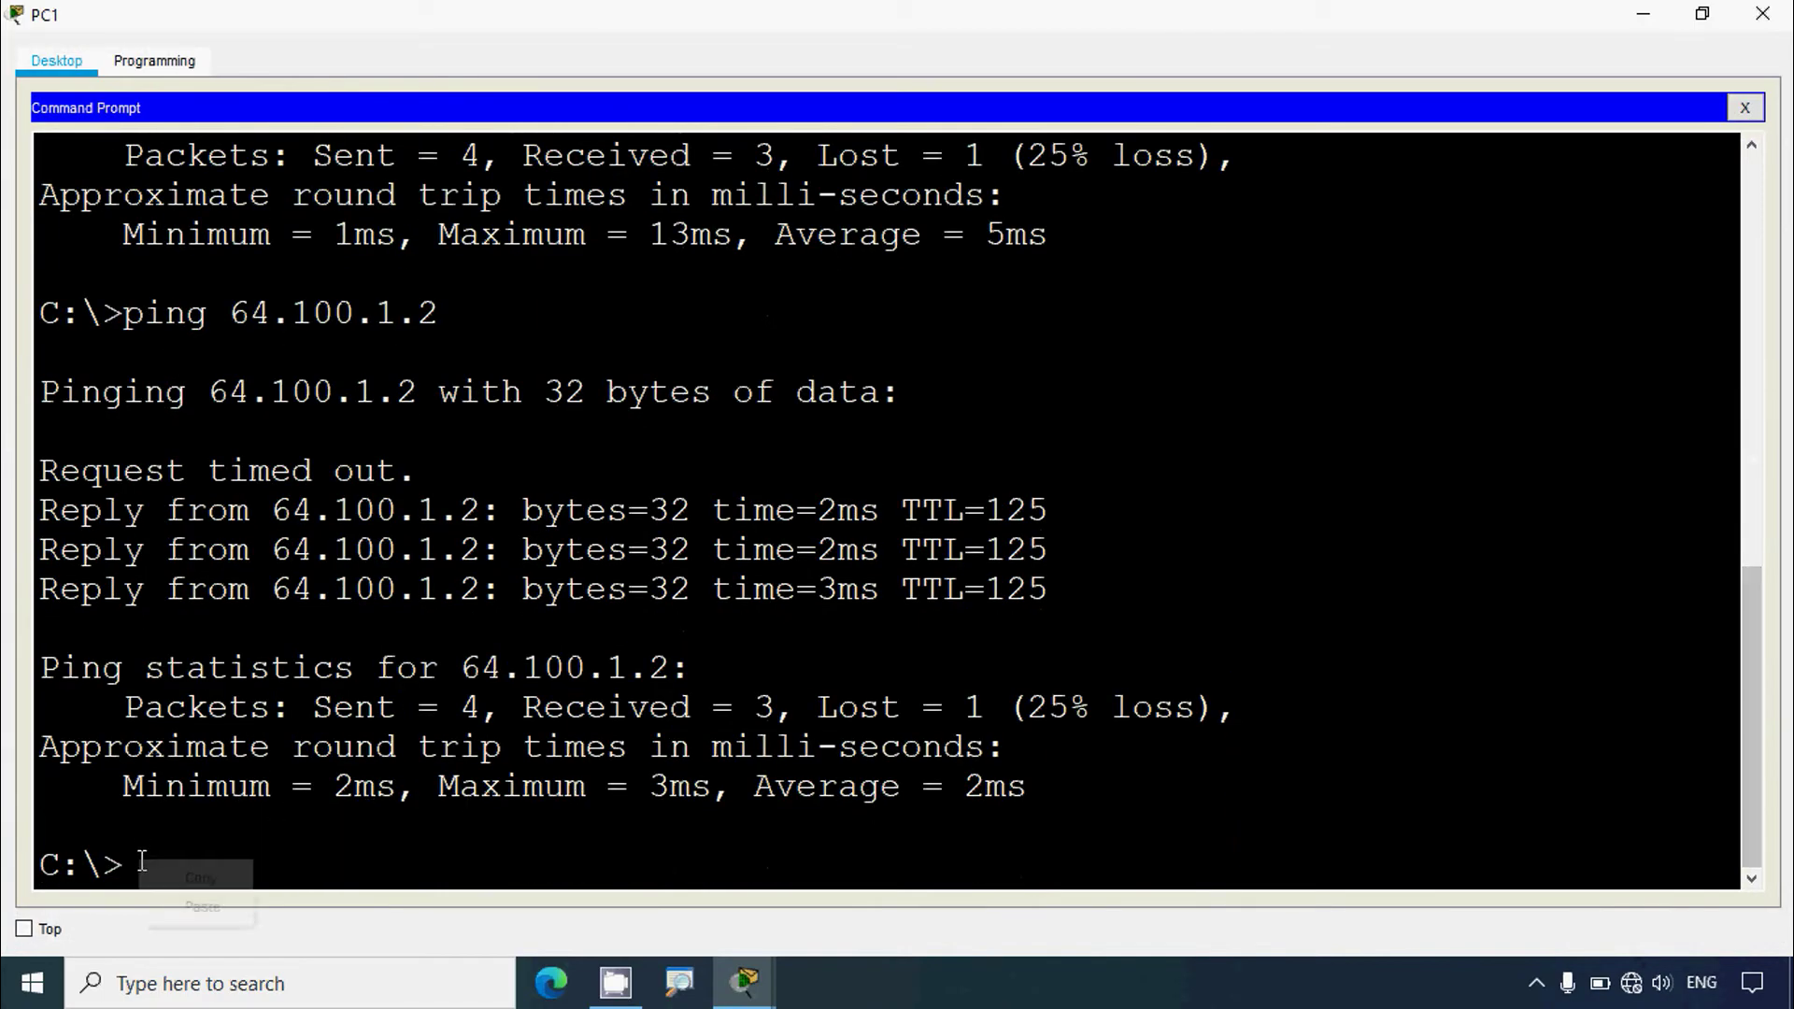
click(198, 905)
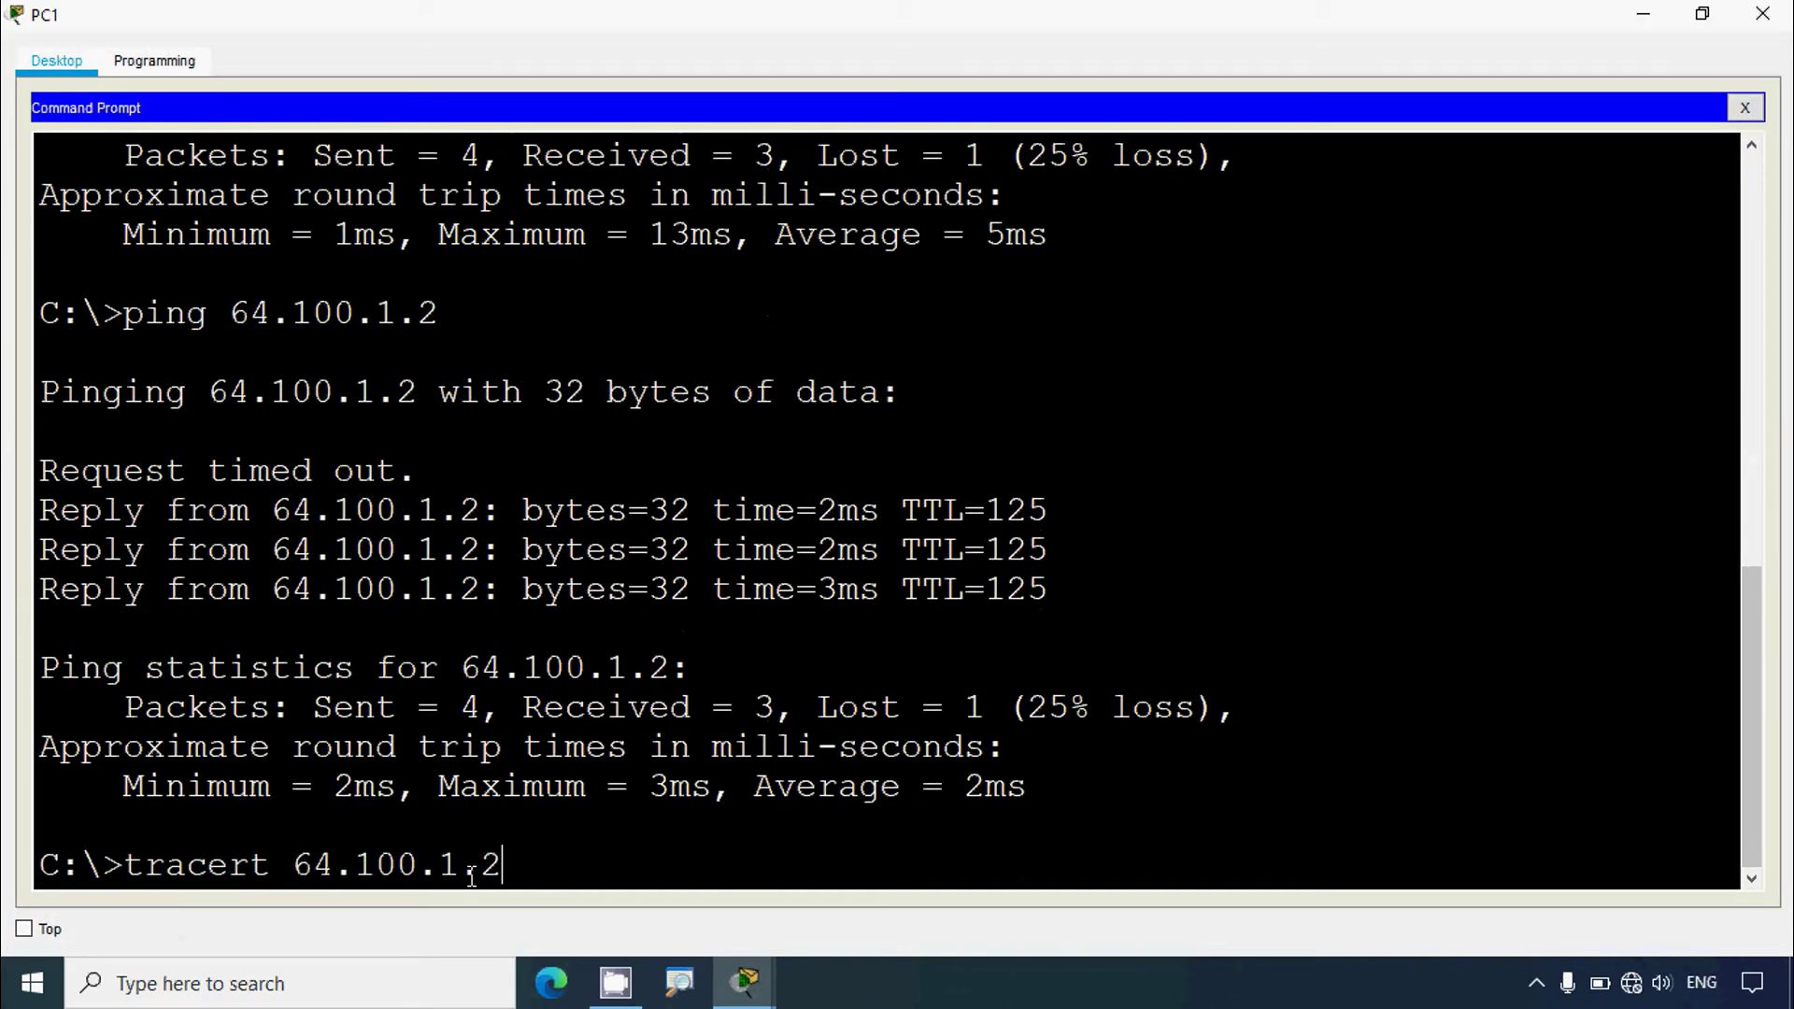
key(Return)
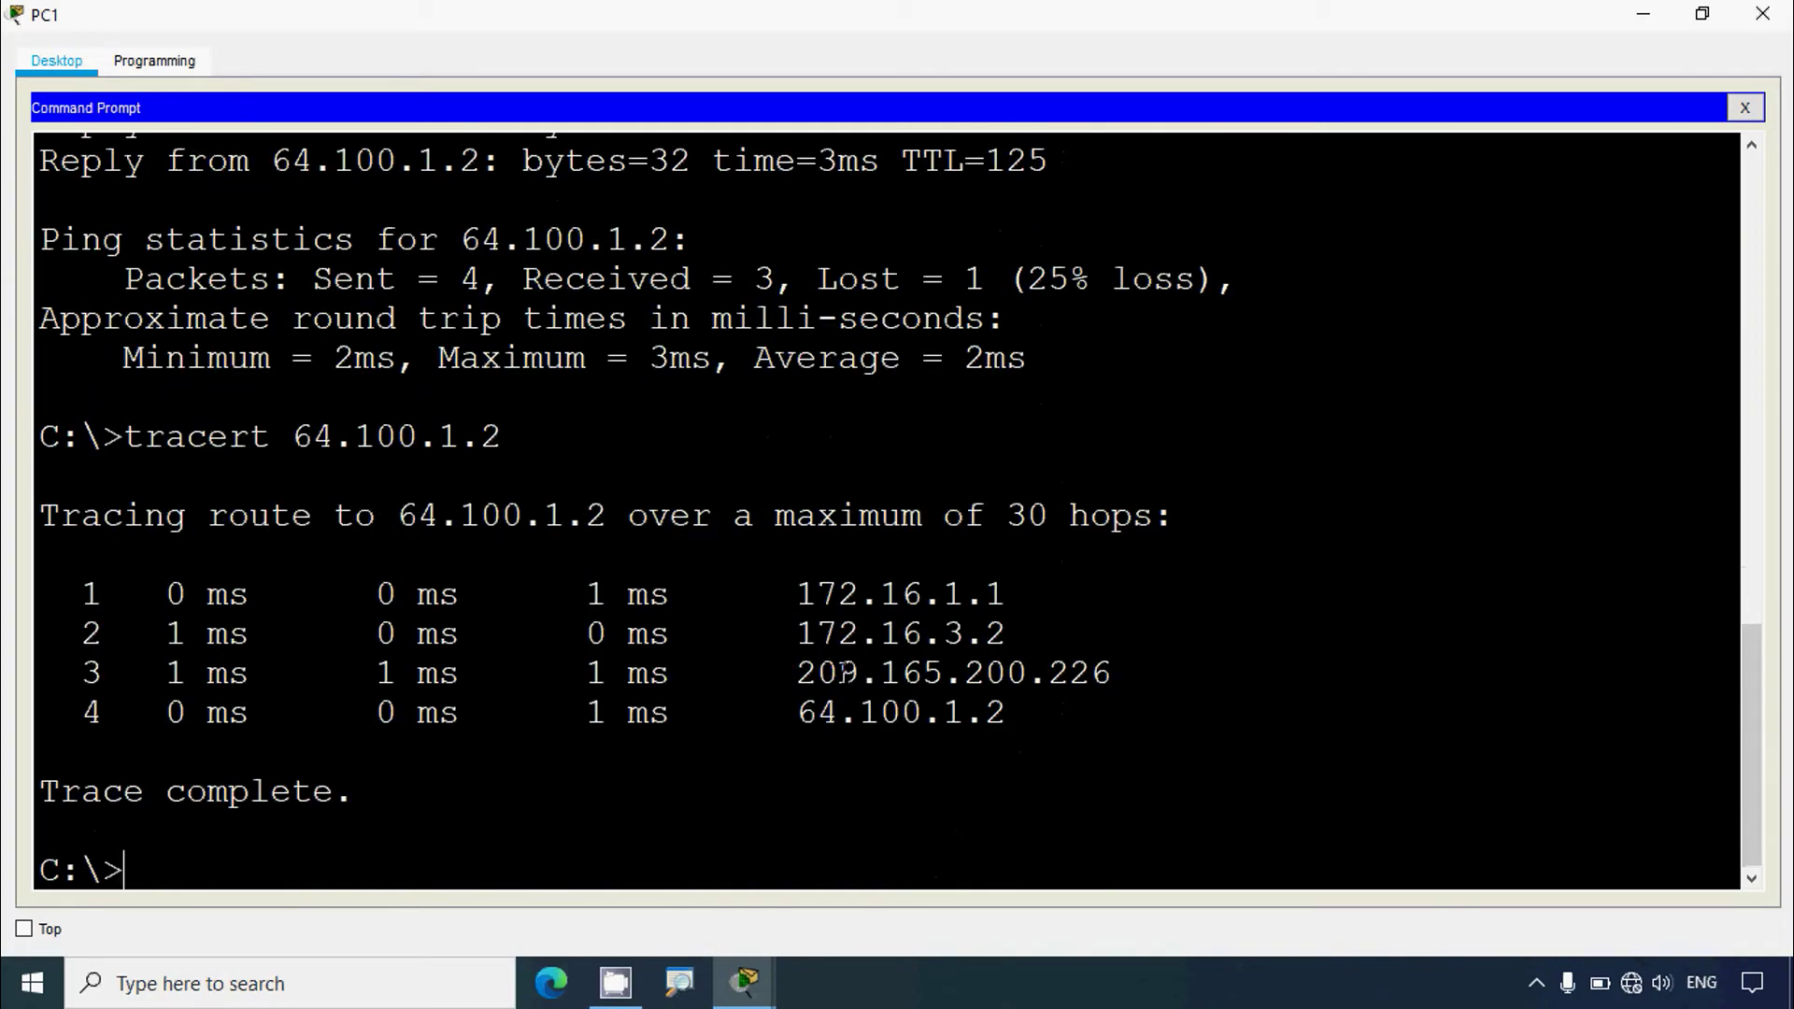
drag(787, 598, 1058, 598)
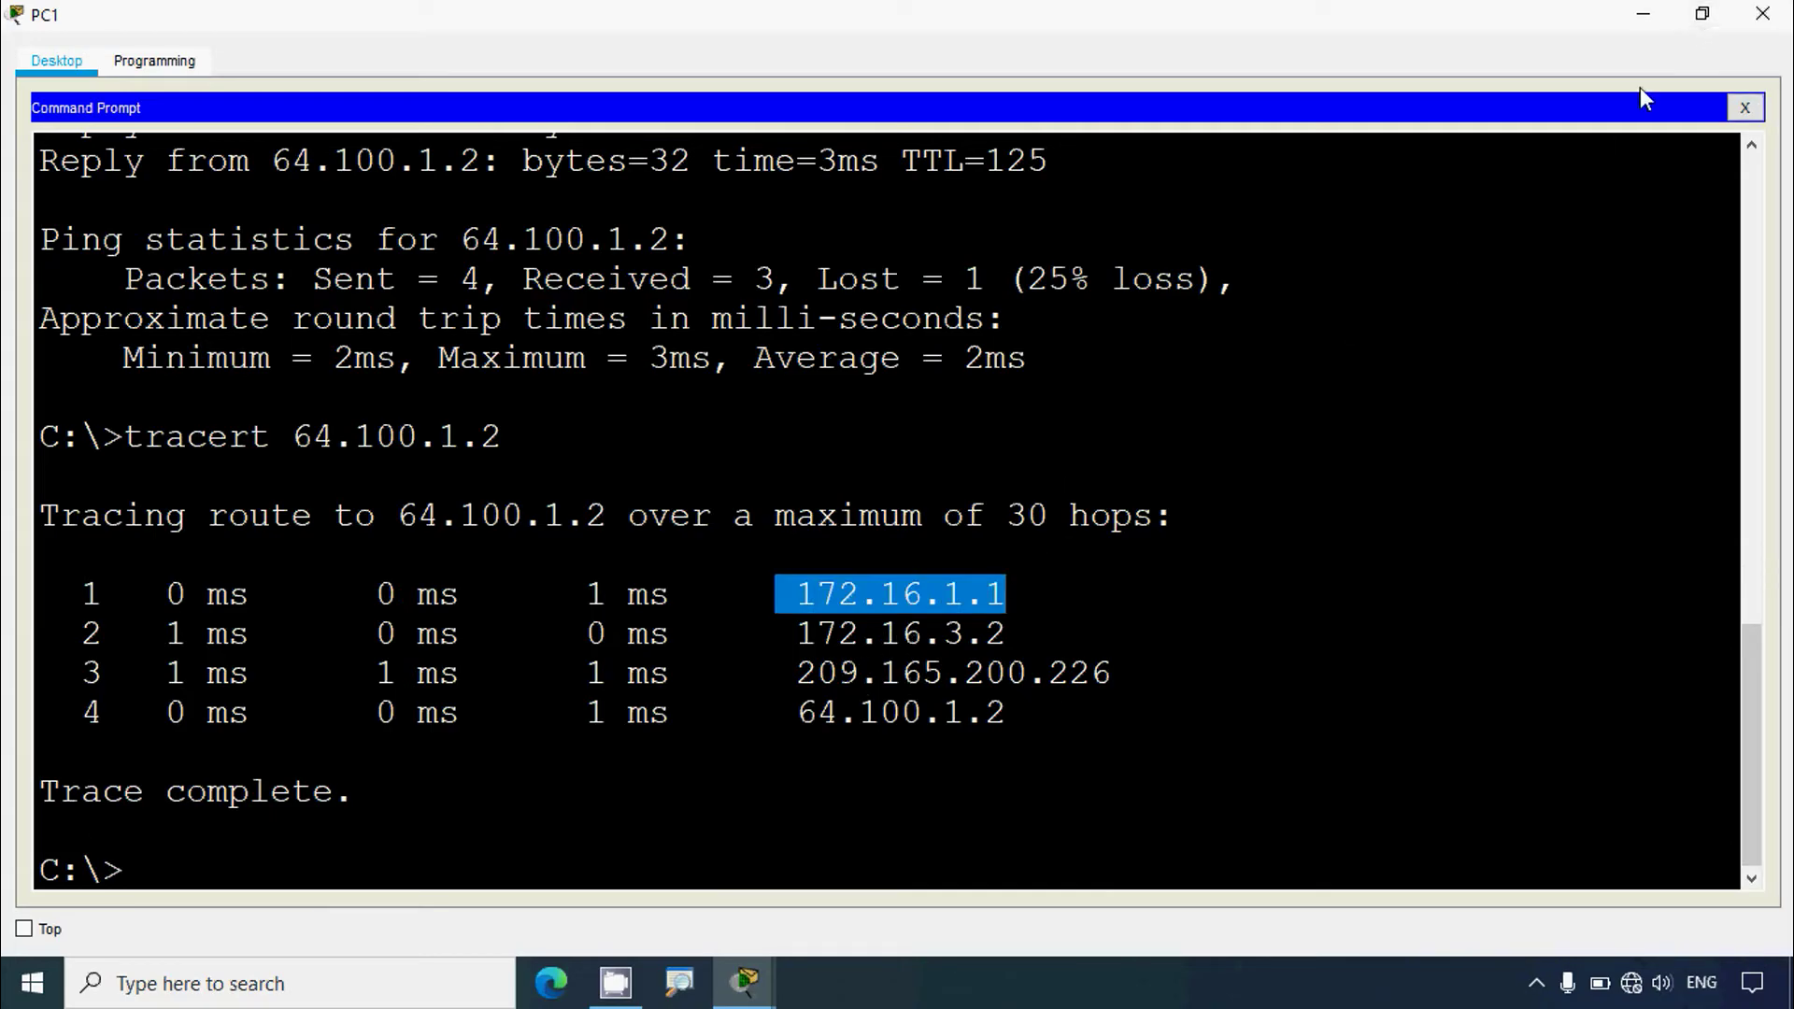
click(1702, 13)
click(407, 631)
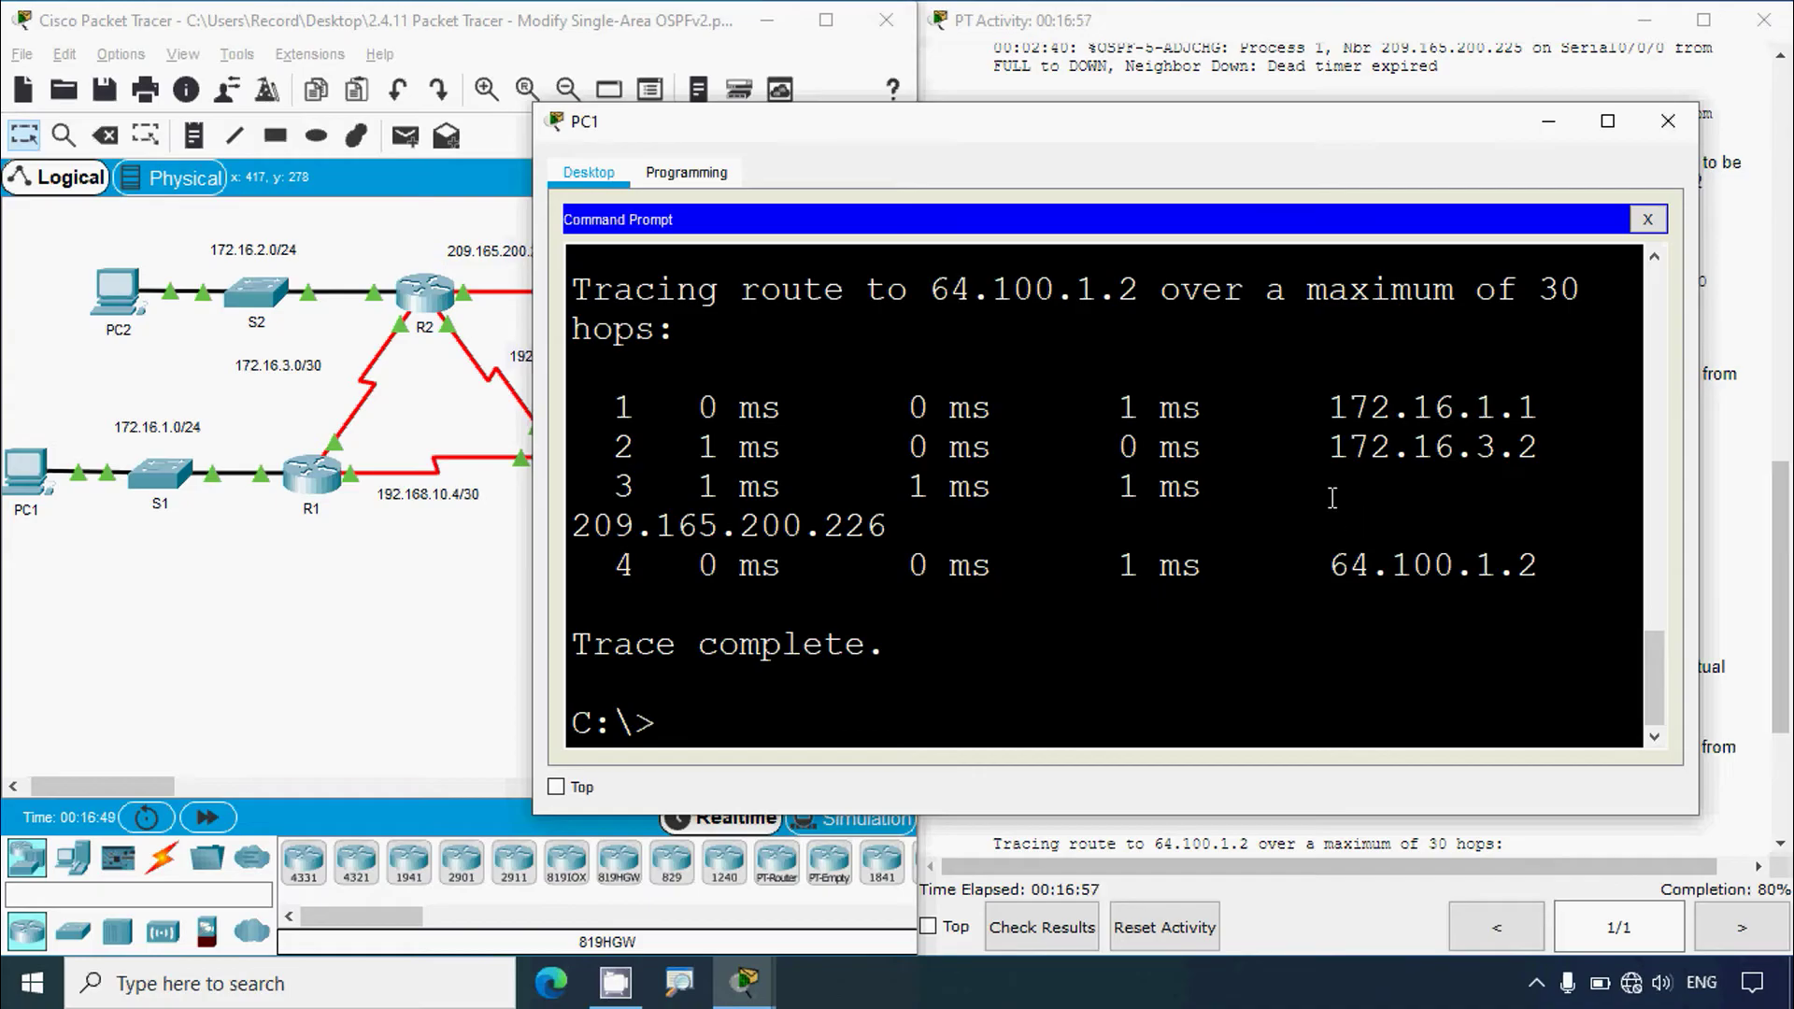
Note first hop 172.16.1.1 and open R1's command line beside the trace
drag(1333, 408, 1535, 408)
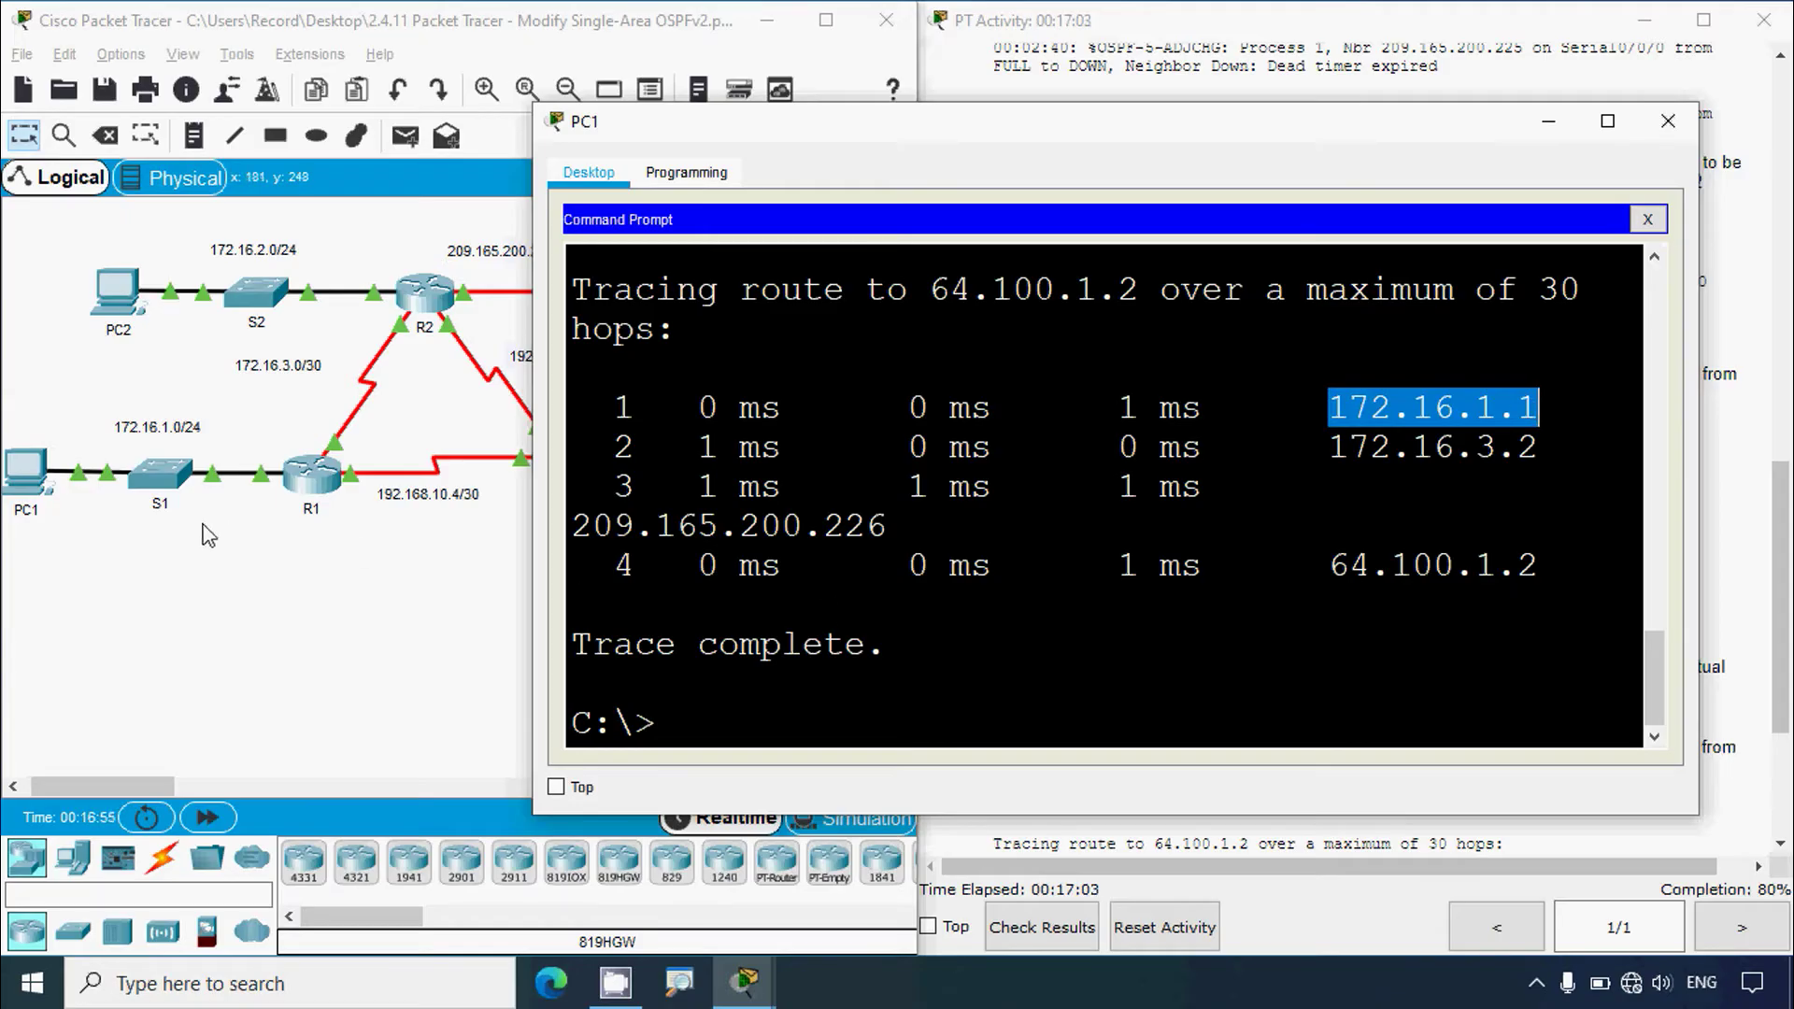
click(297, 546)
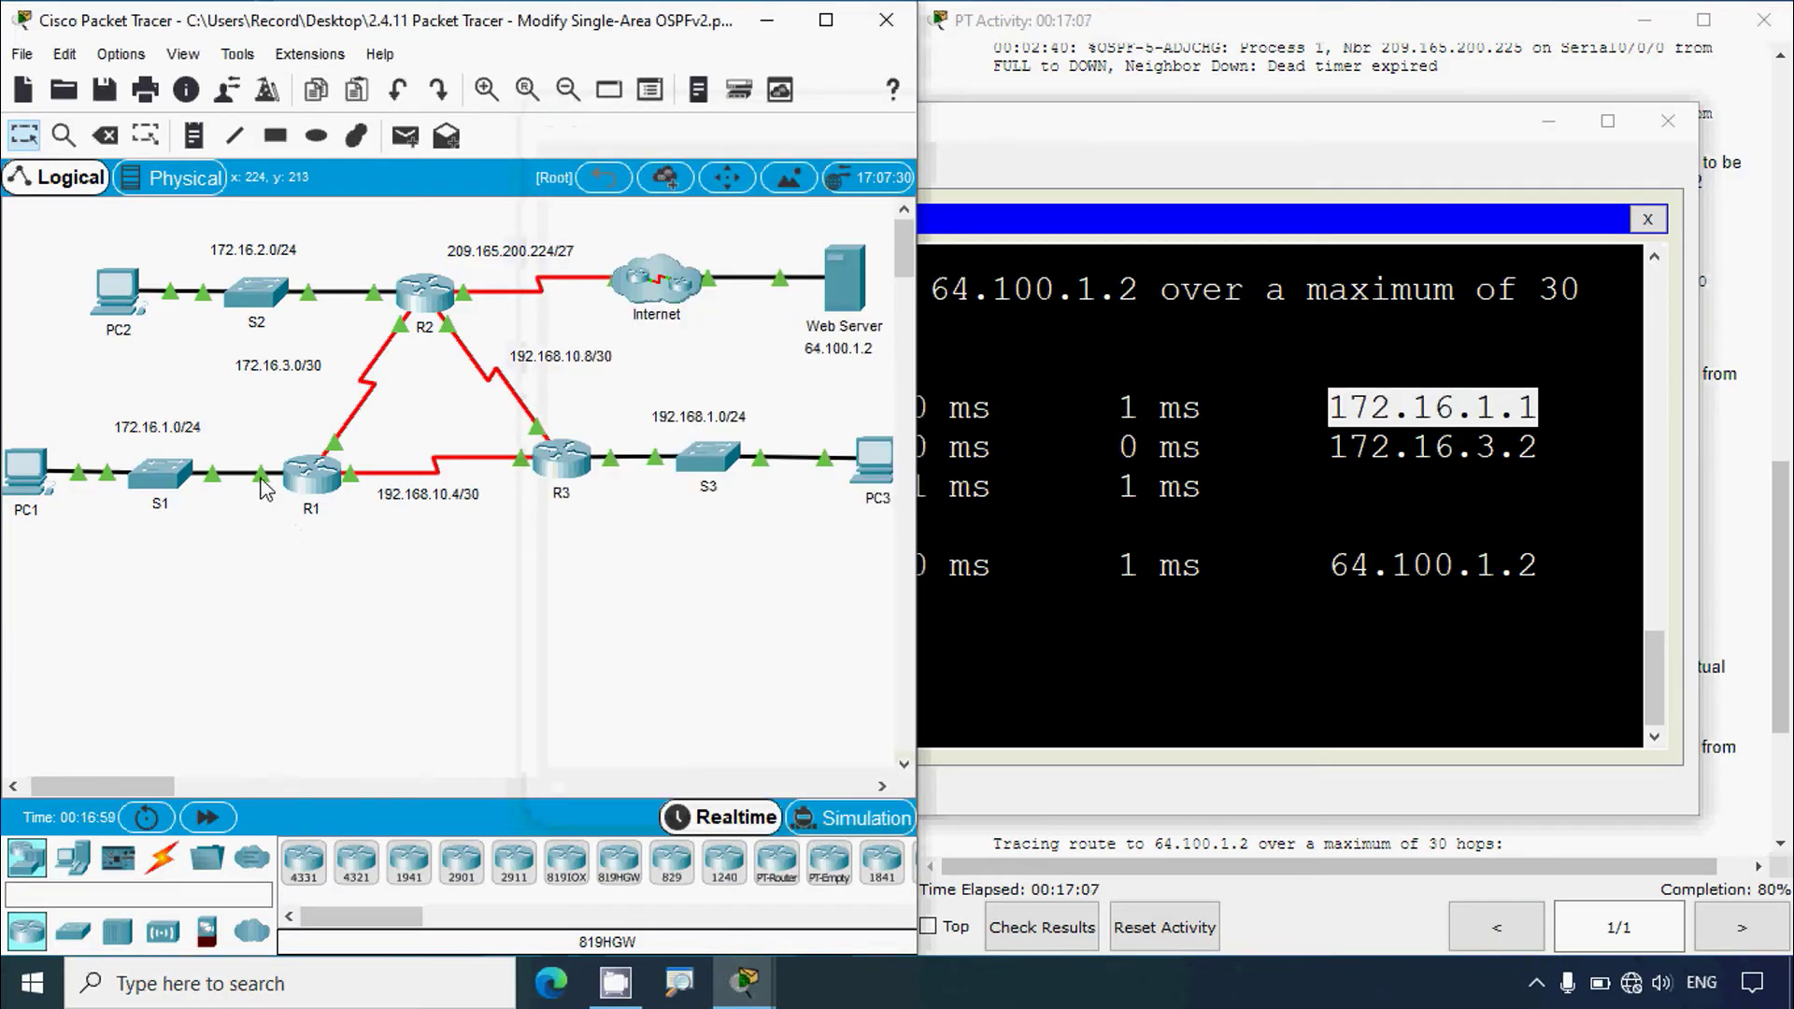
click(310, 498)
drag(846, 122, 462, 41)
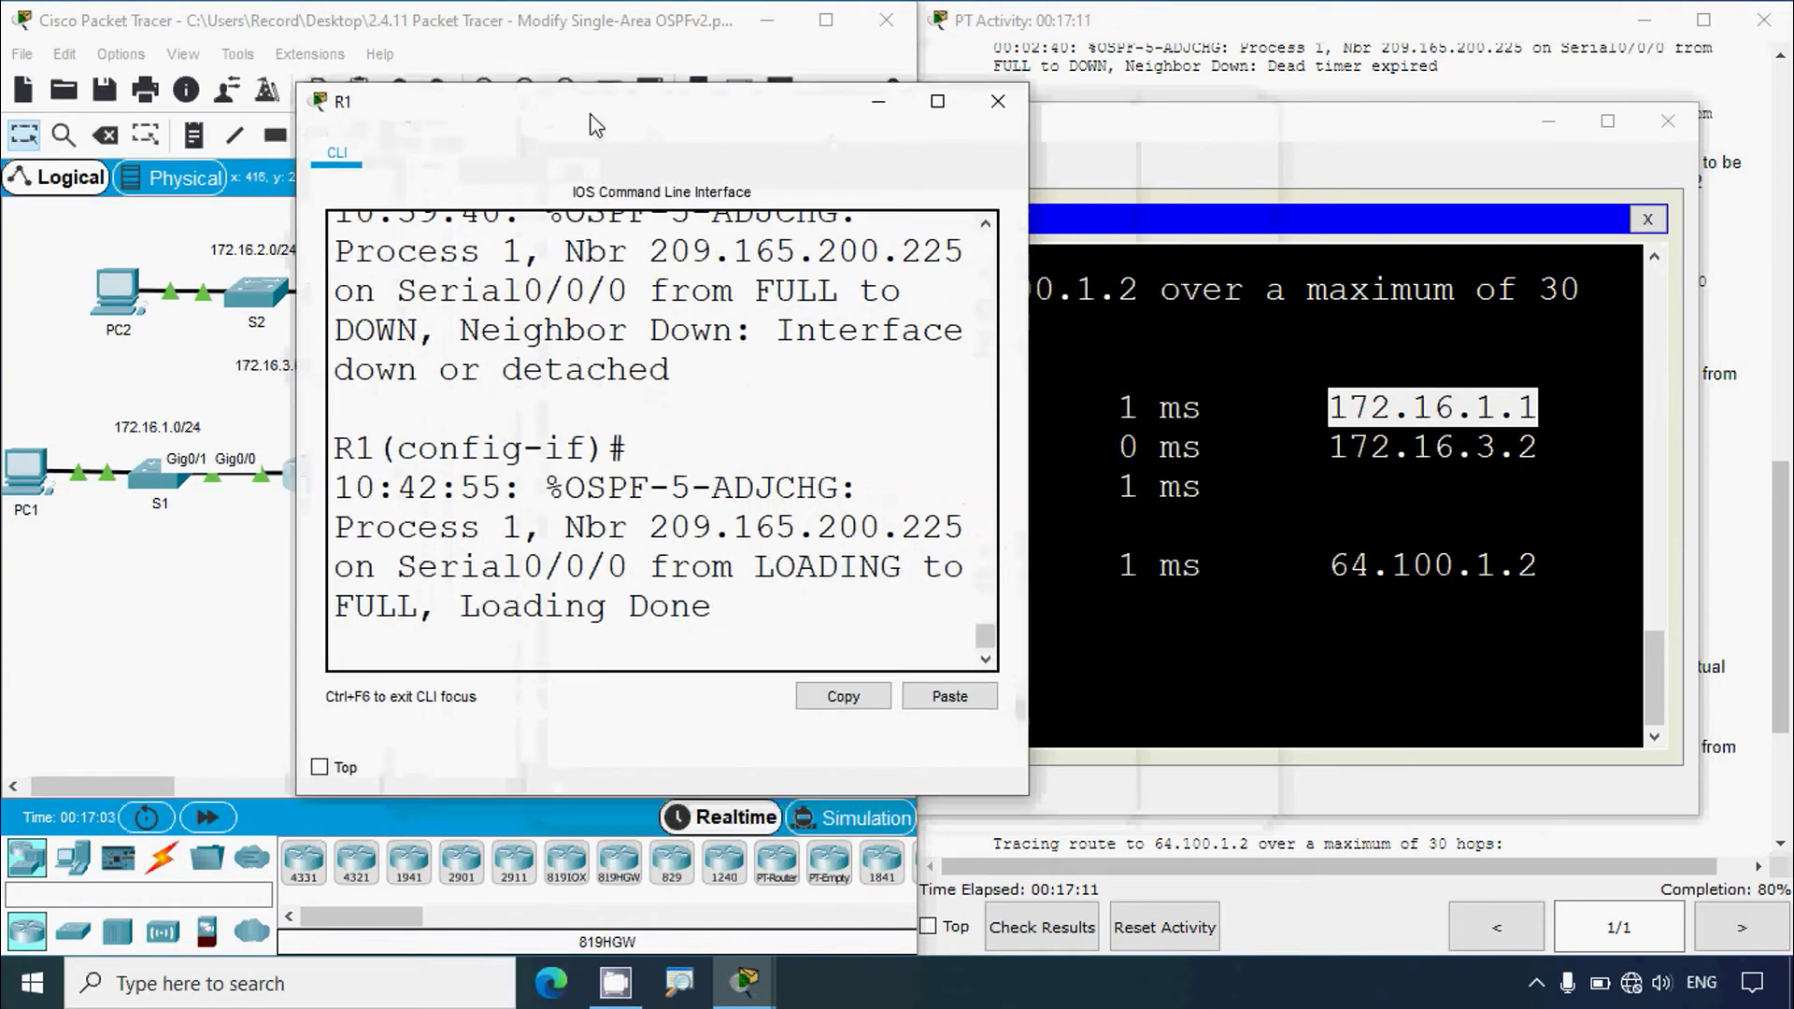
key(Return)
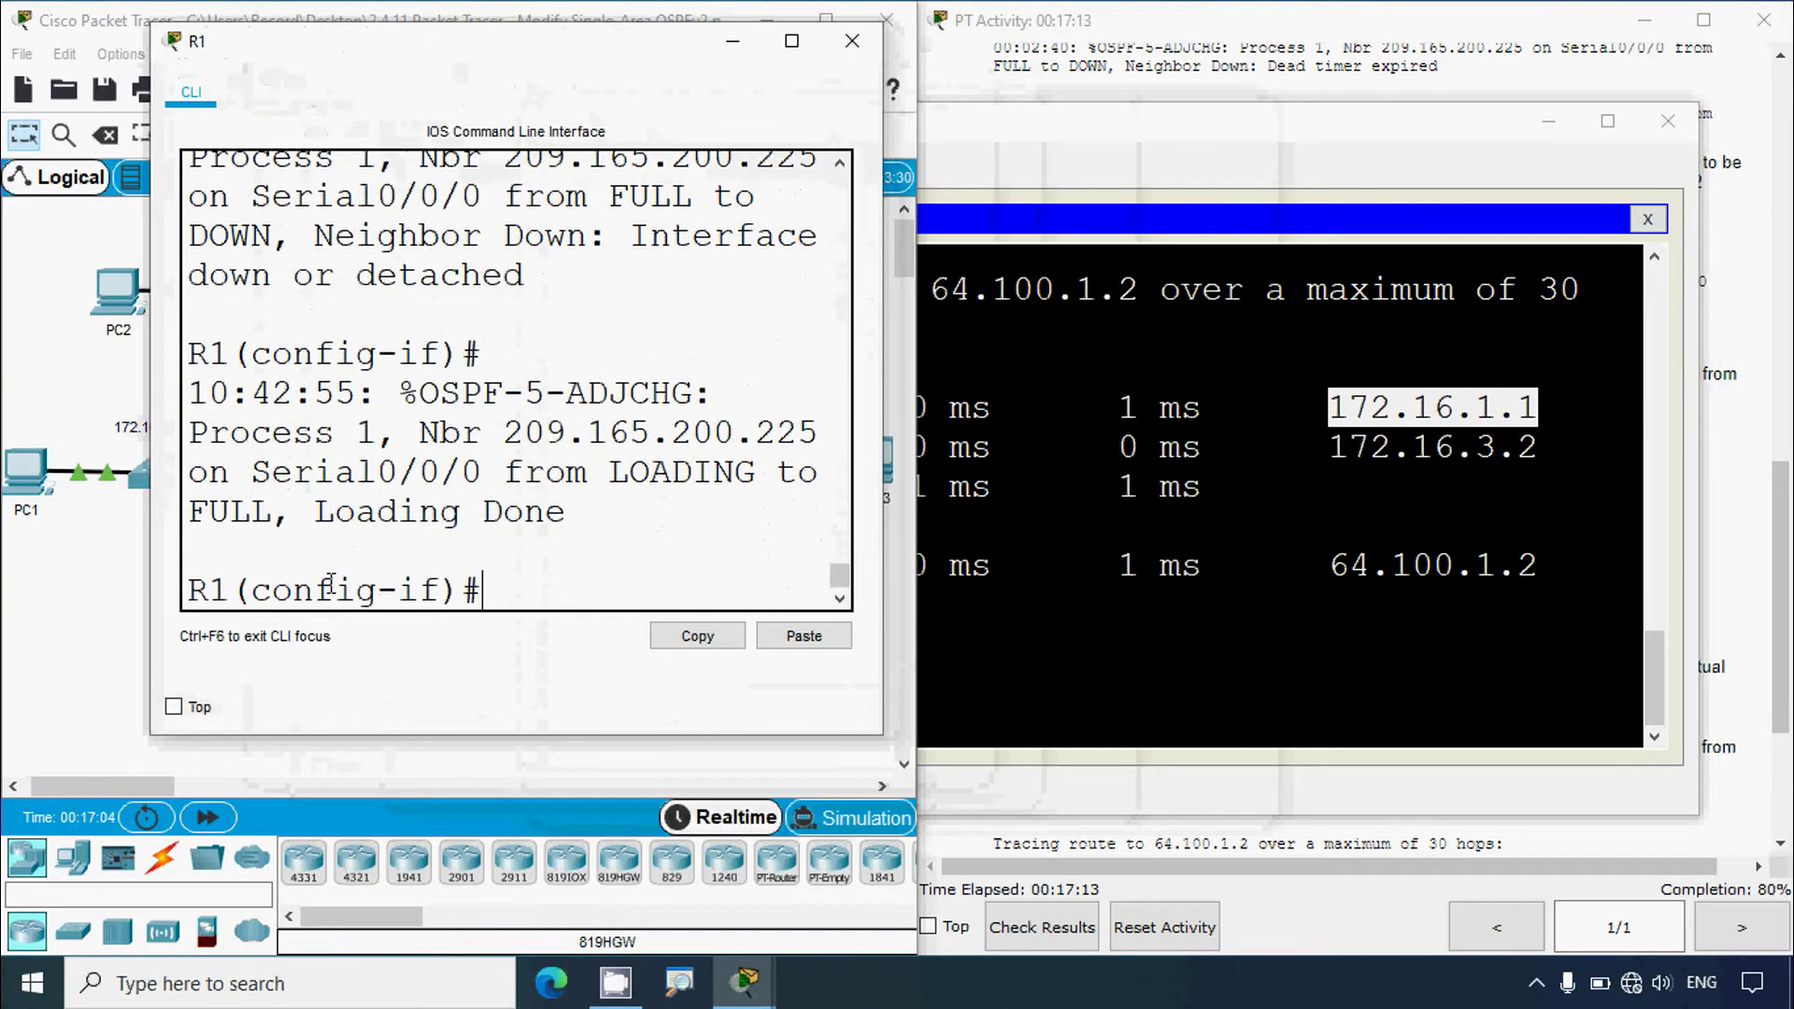
Leave config mode and run show ip interface brief on R1, confirming 172.16.1.1
text(exi)
key(BackSpace)
key(BackSpace)
key(BackSpace)
text(end)
key(Return)
key(Return)
text(show ip interface brief)
key(Return)
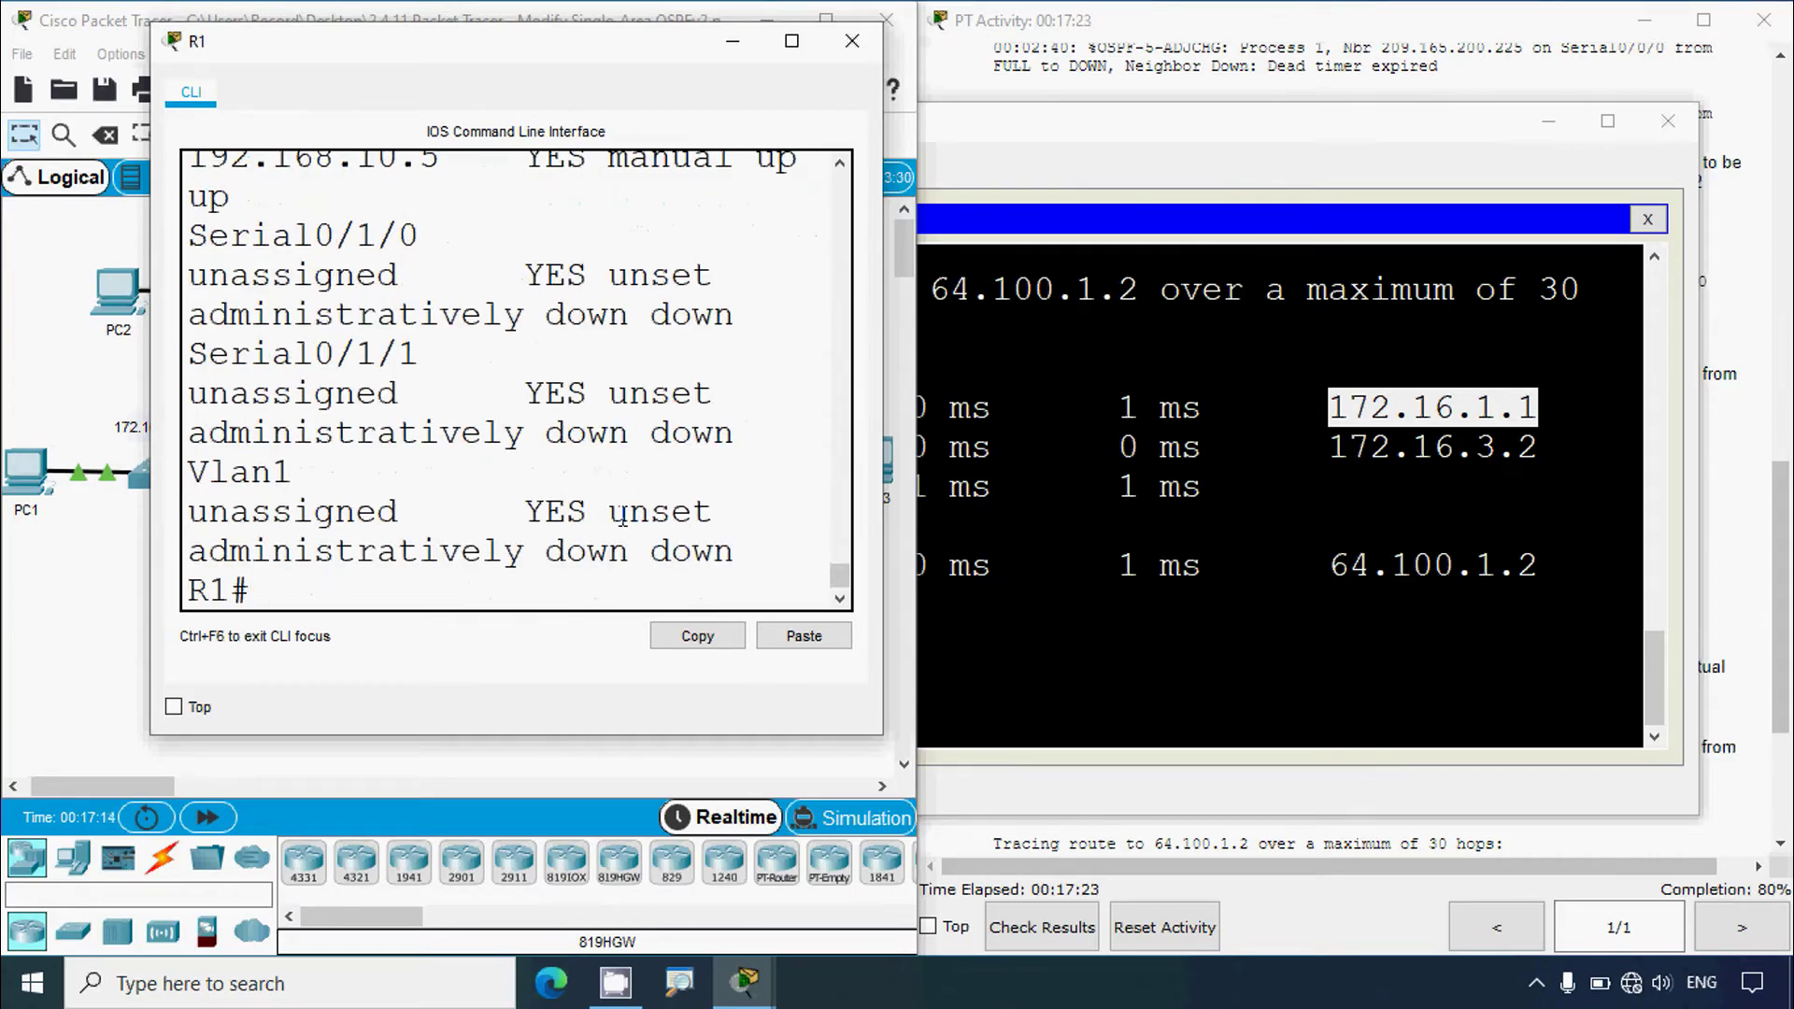
scroll(486, 460, up, 2)
scroll(474, 458, up, 5)
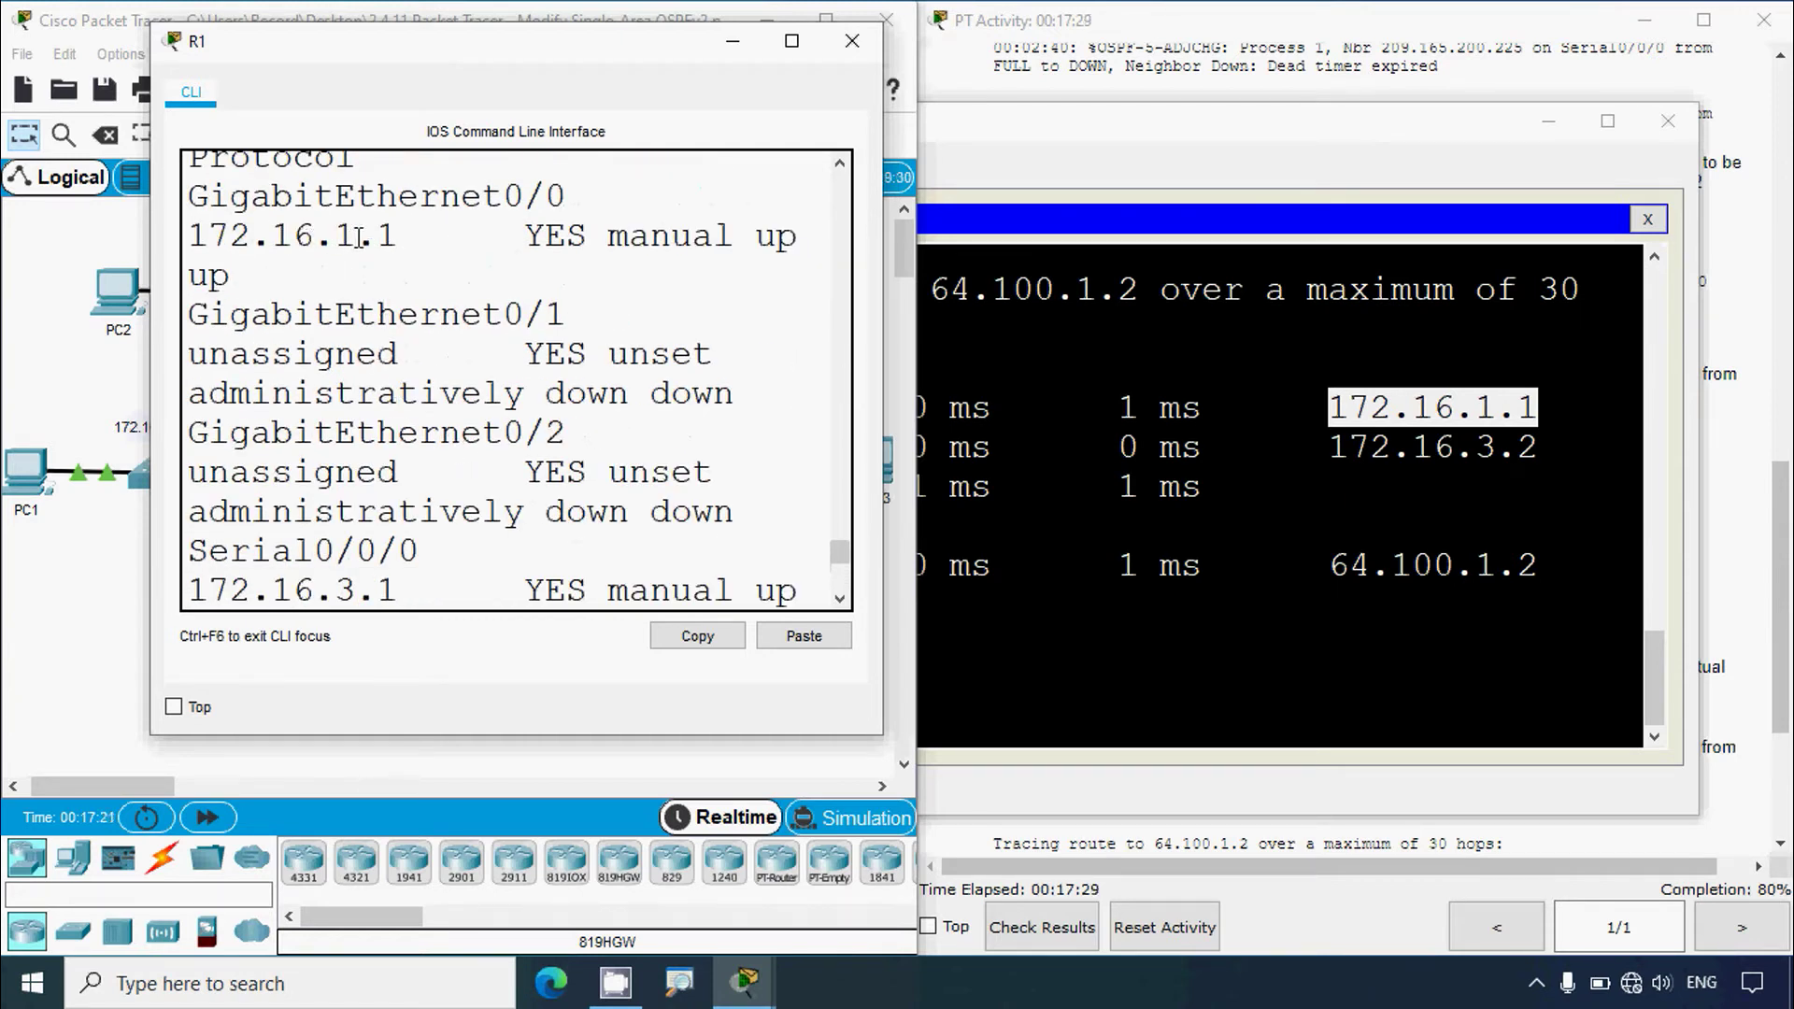
drag(402, 235, 169, 243)
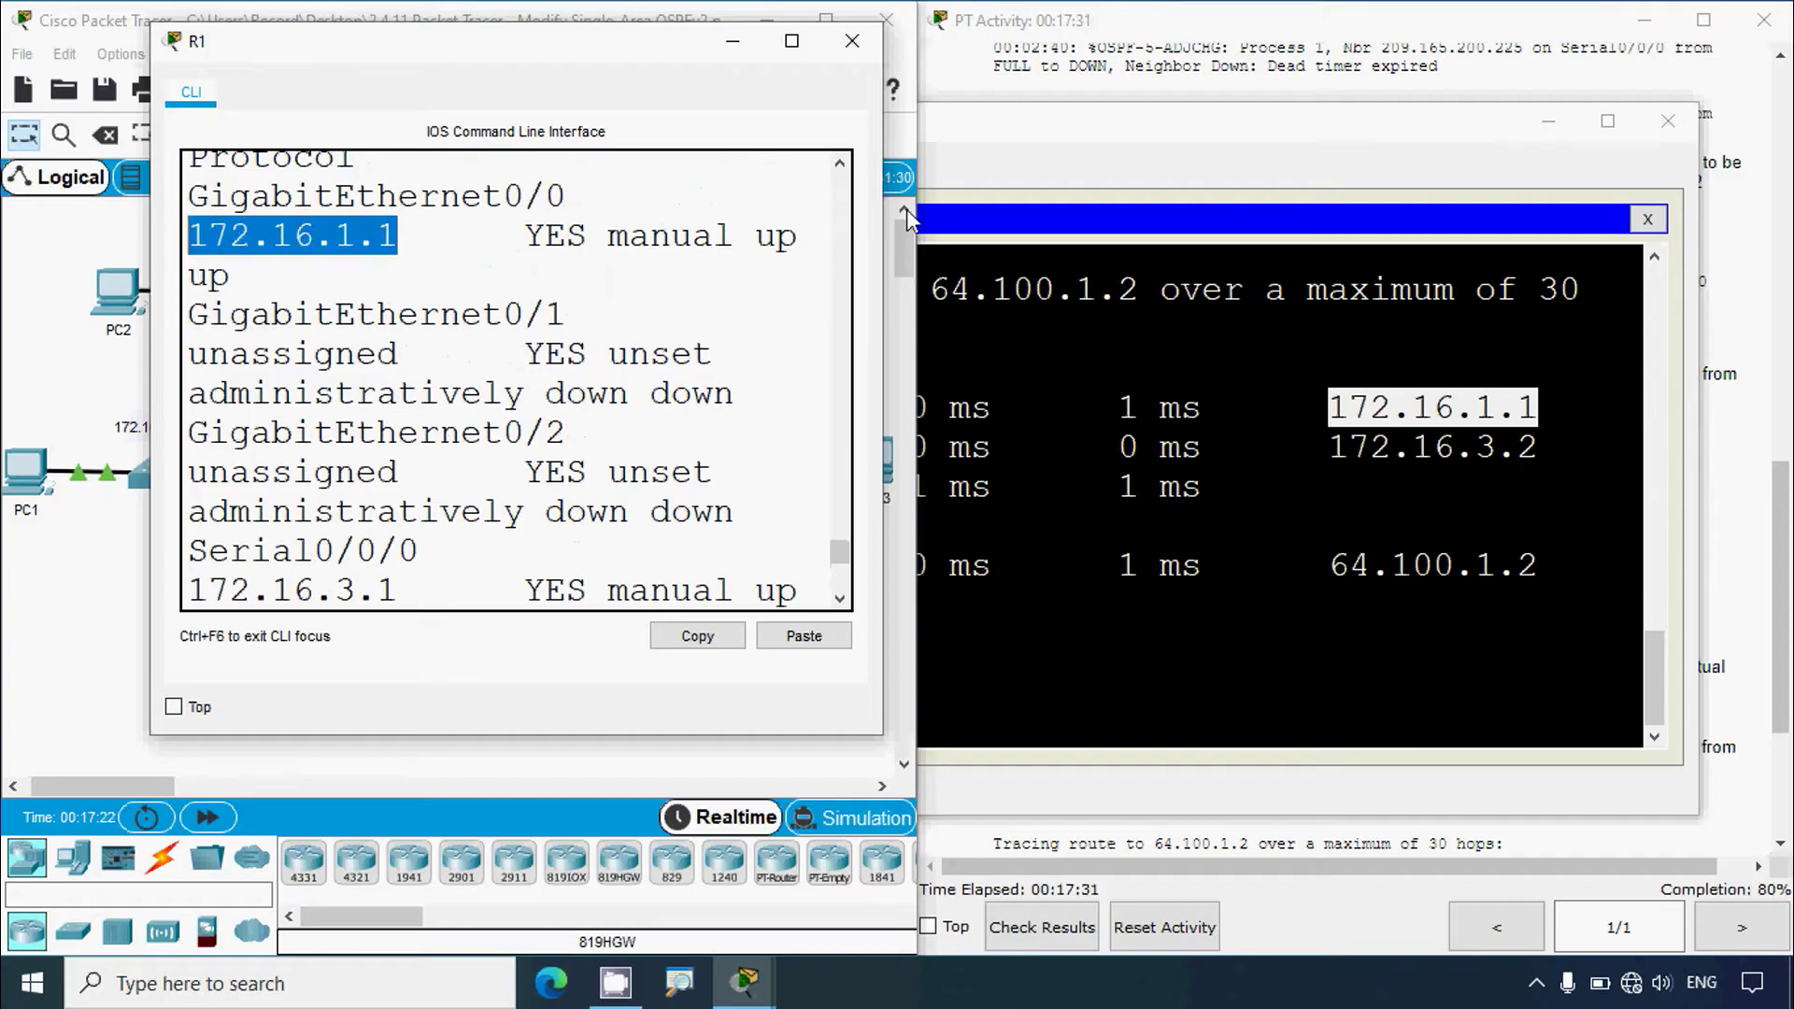
Close R1's console and open R2's command line
click(852, 40)
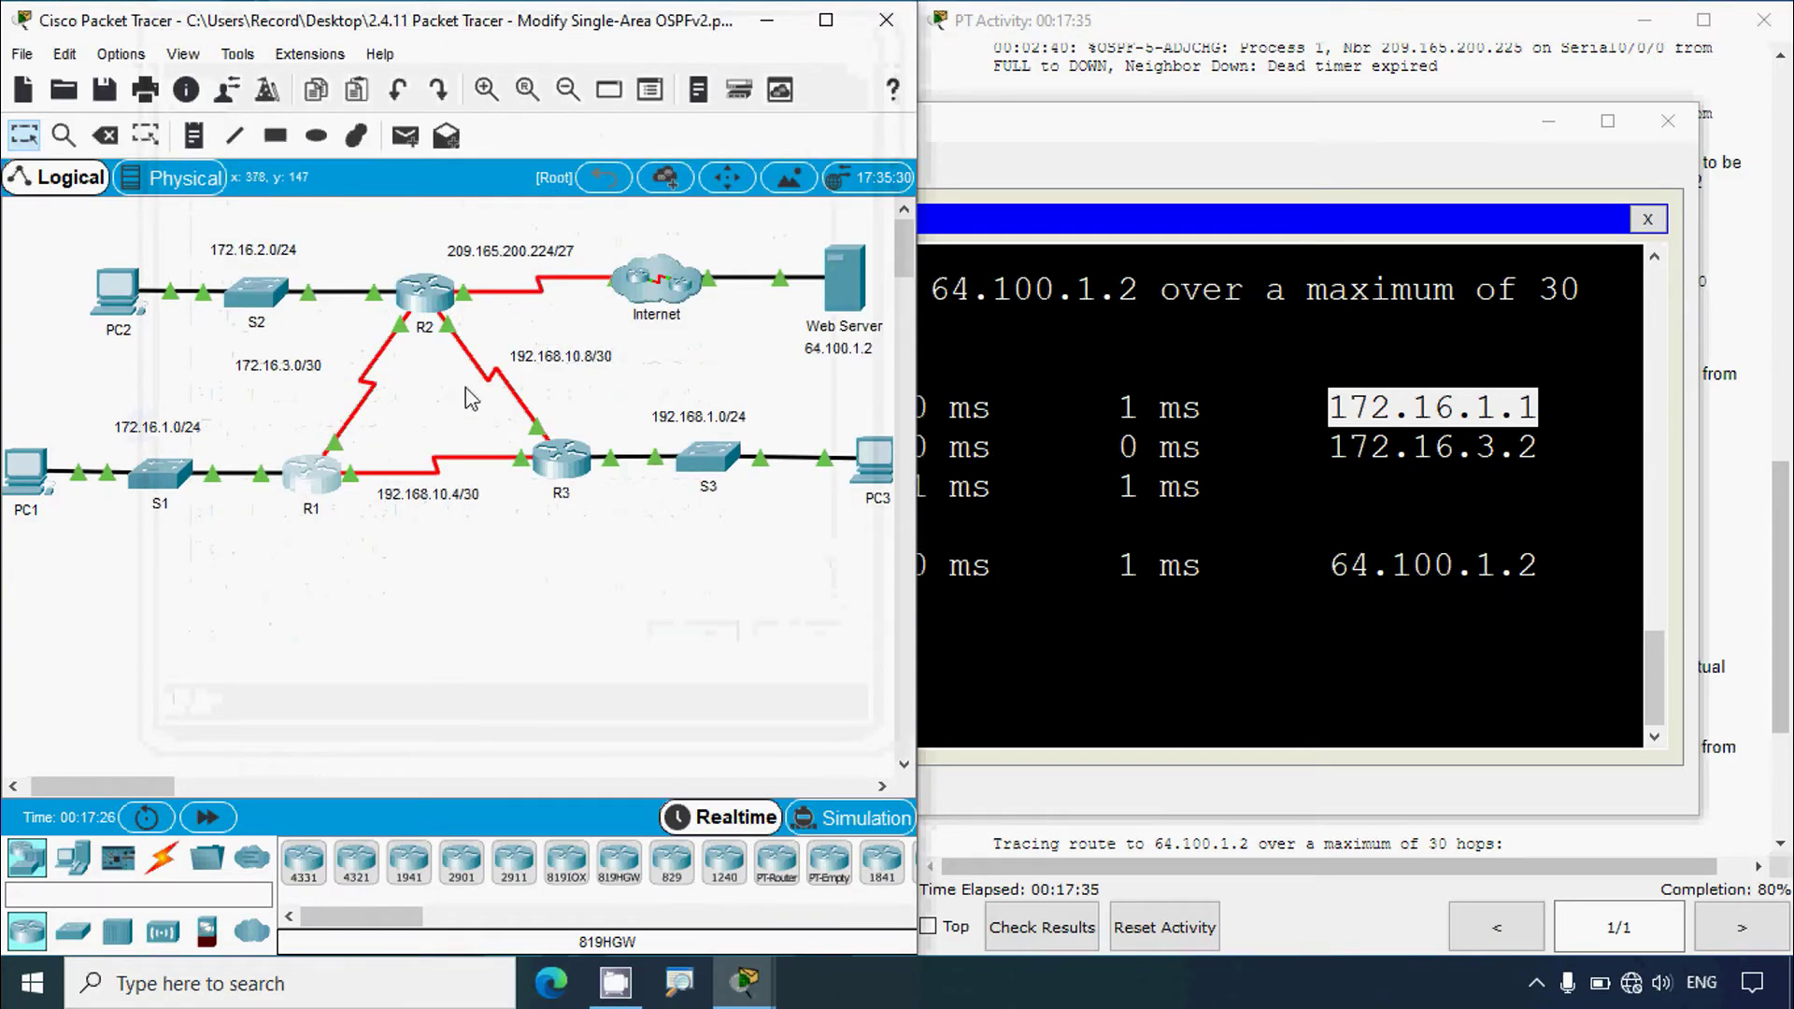
click(425, 295)
drag(747, 121, 392, 98)
Run end and show ip interface brief on R2, confirming Serial0/0/0 at 172.16.3.2, then close it
key(Return)
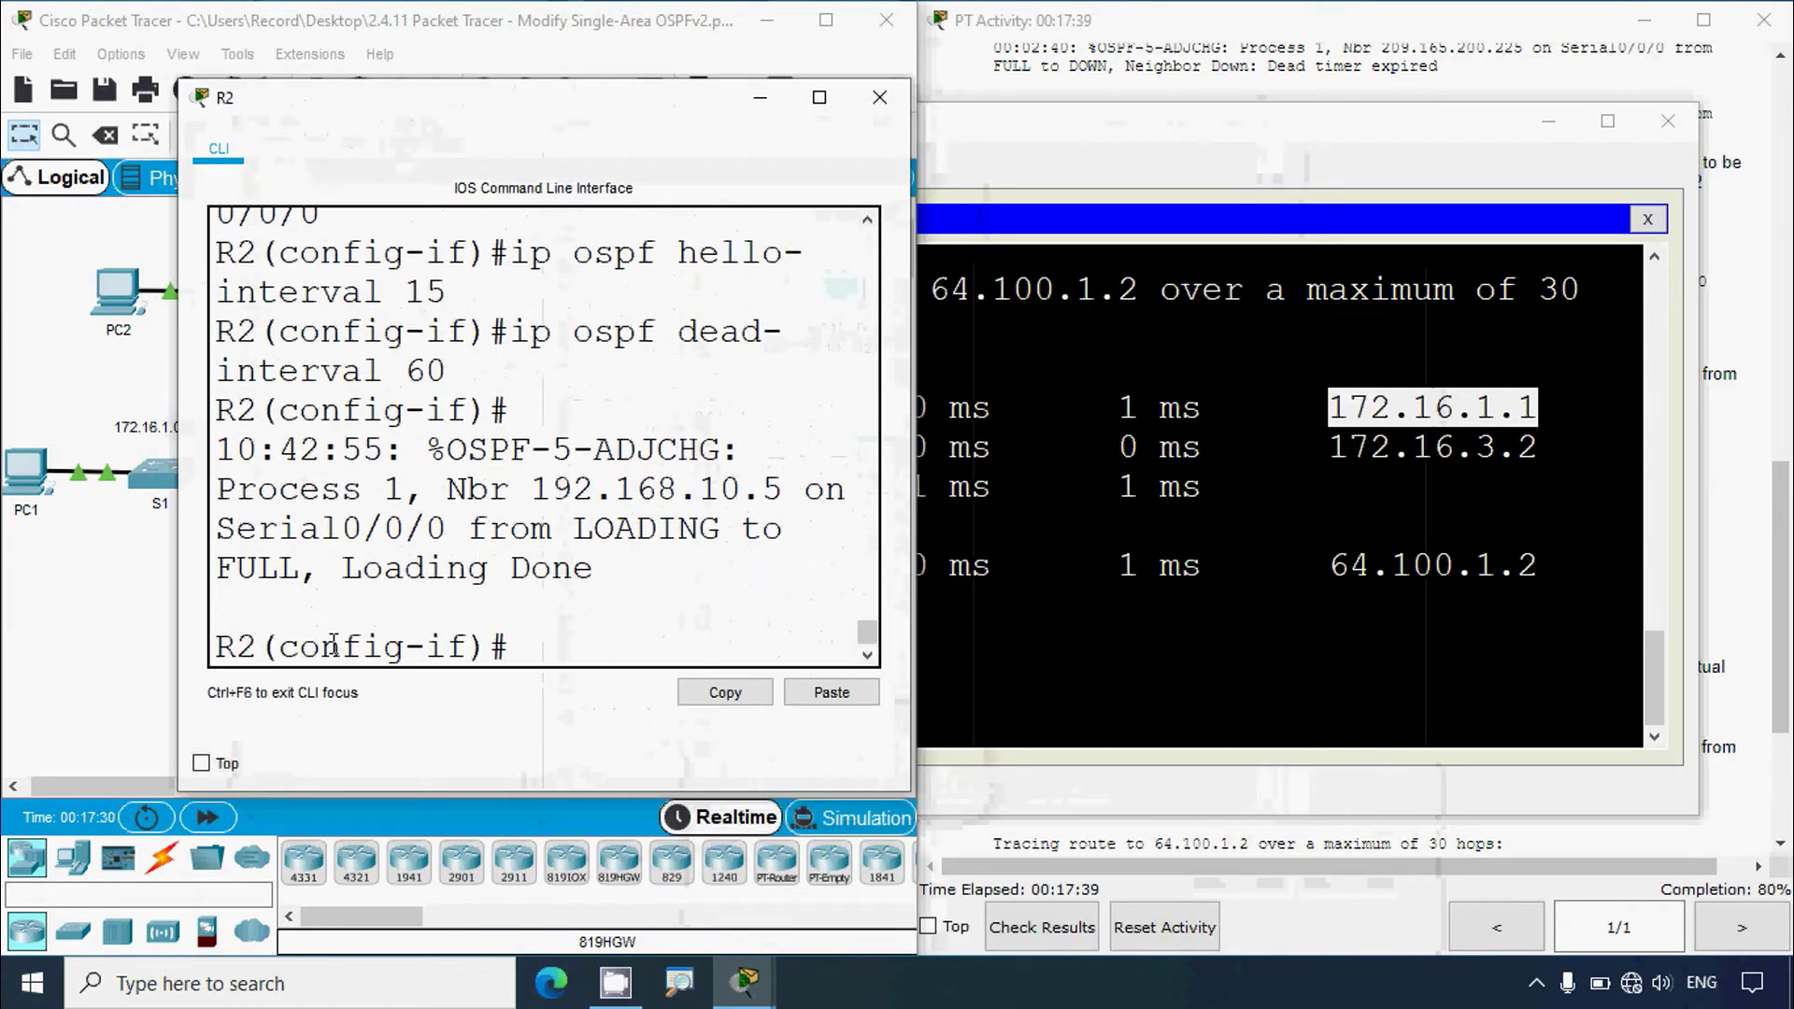
text(end)
key(Return)
text(show ip interface brr)
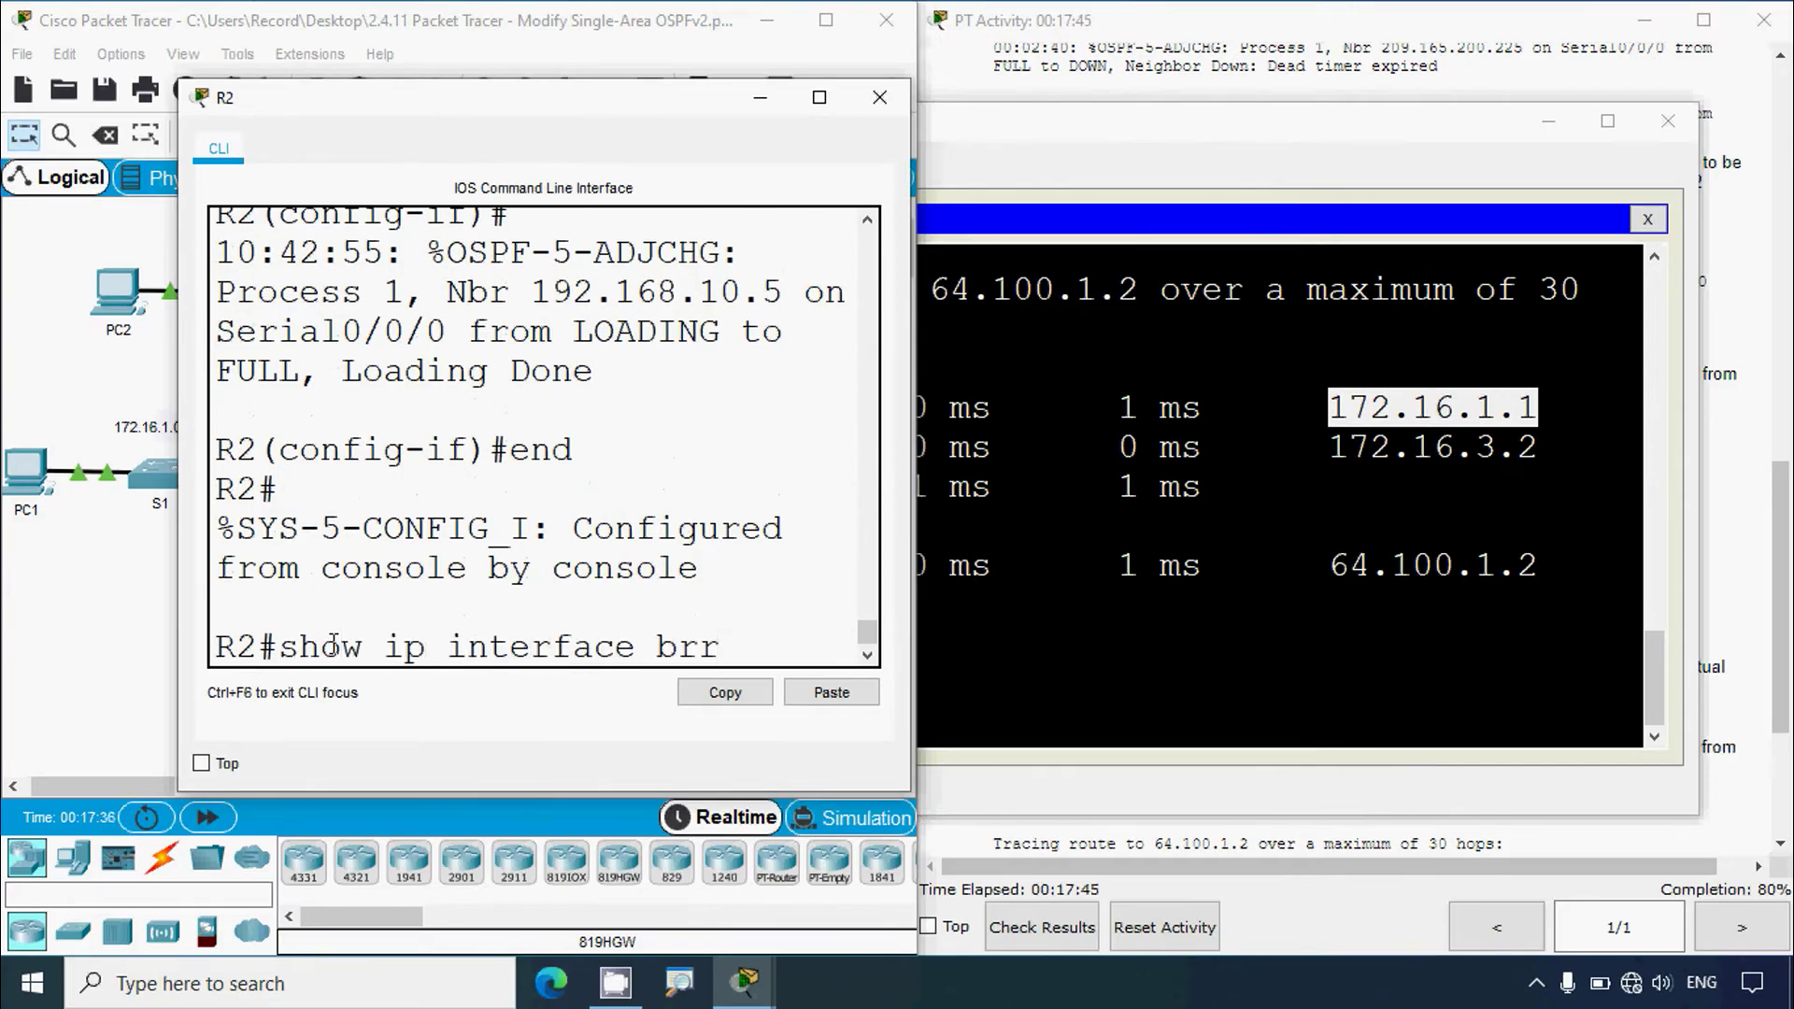
key(BackSpace)
text(ief)
key(Return)
click(840, 89)
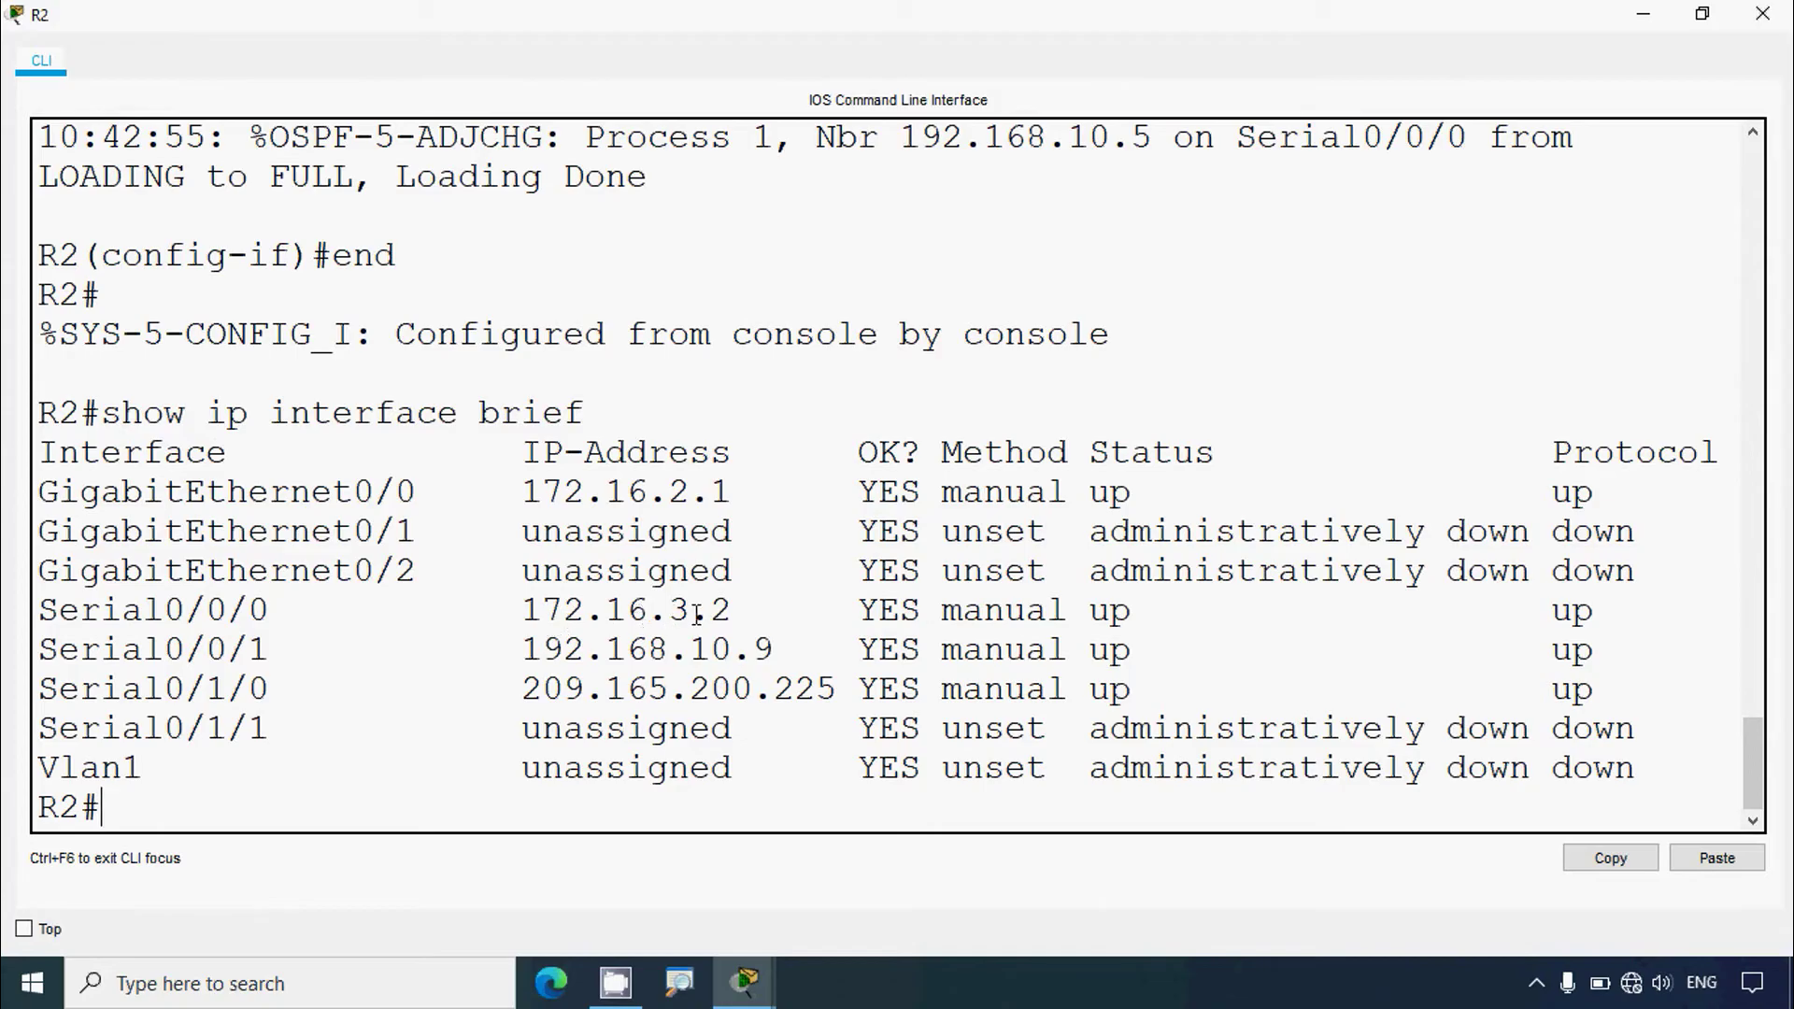
drag(739, 609, 529, 612)
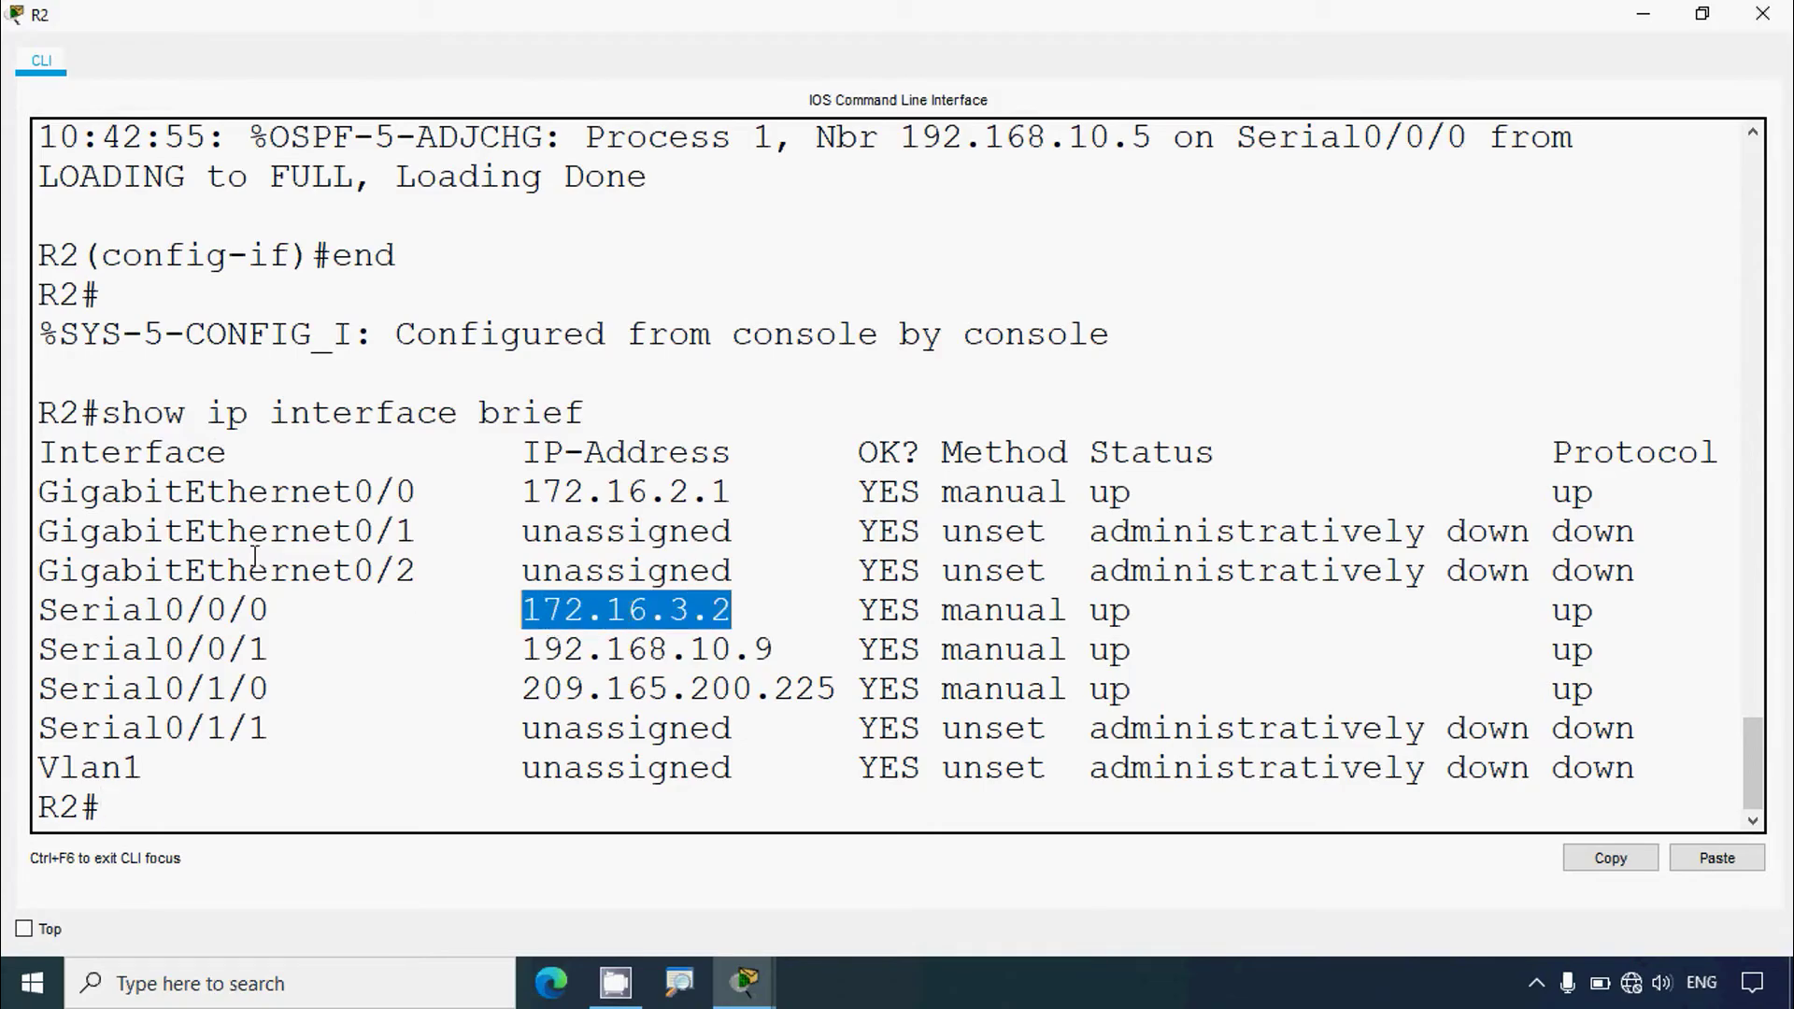
drag(271, 610, 24, 617)
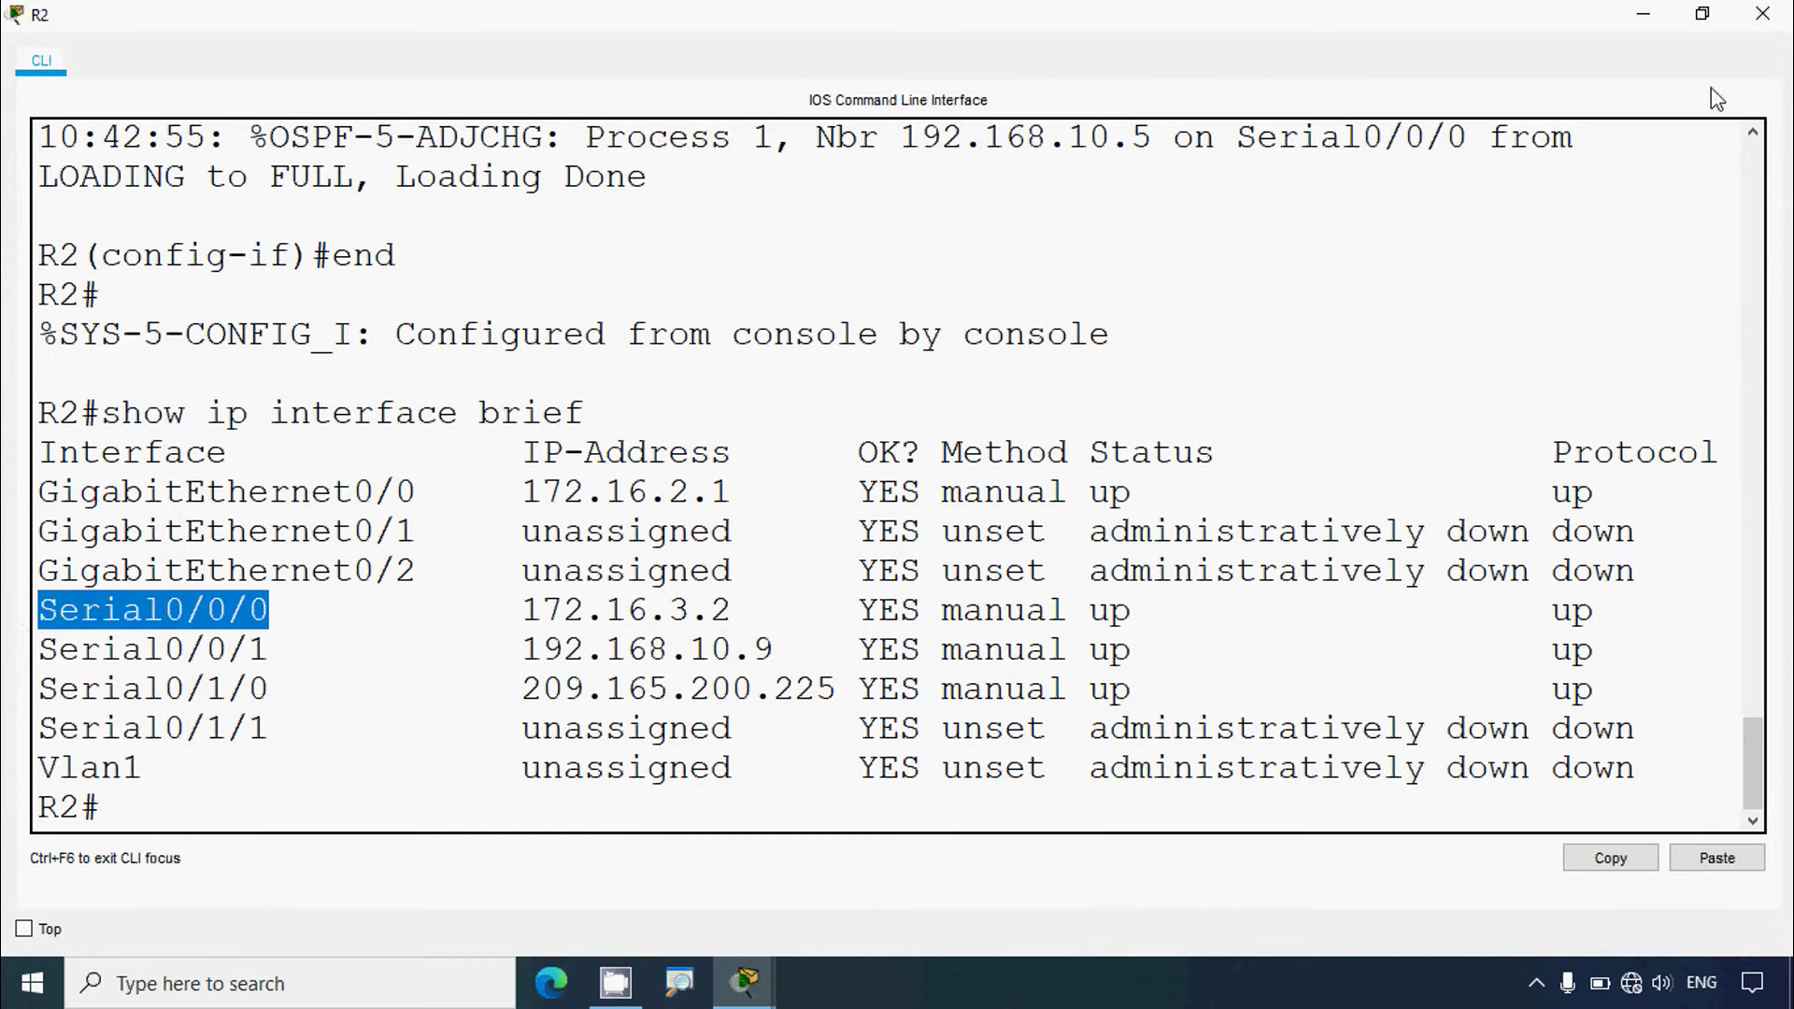
click(1762, 13)
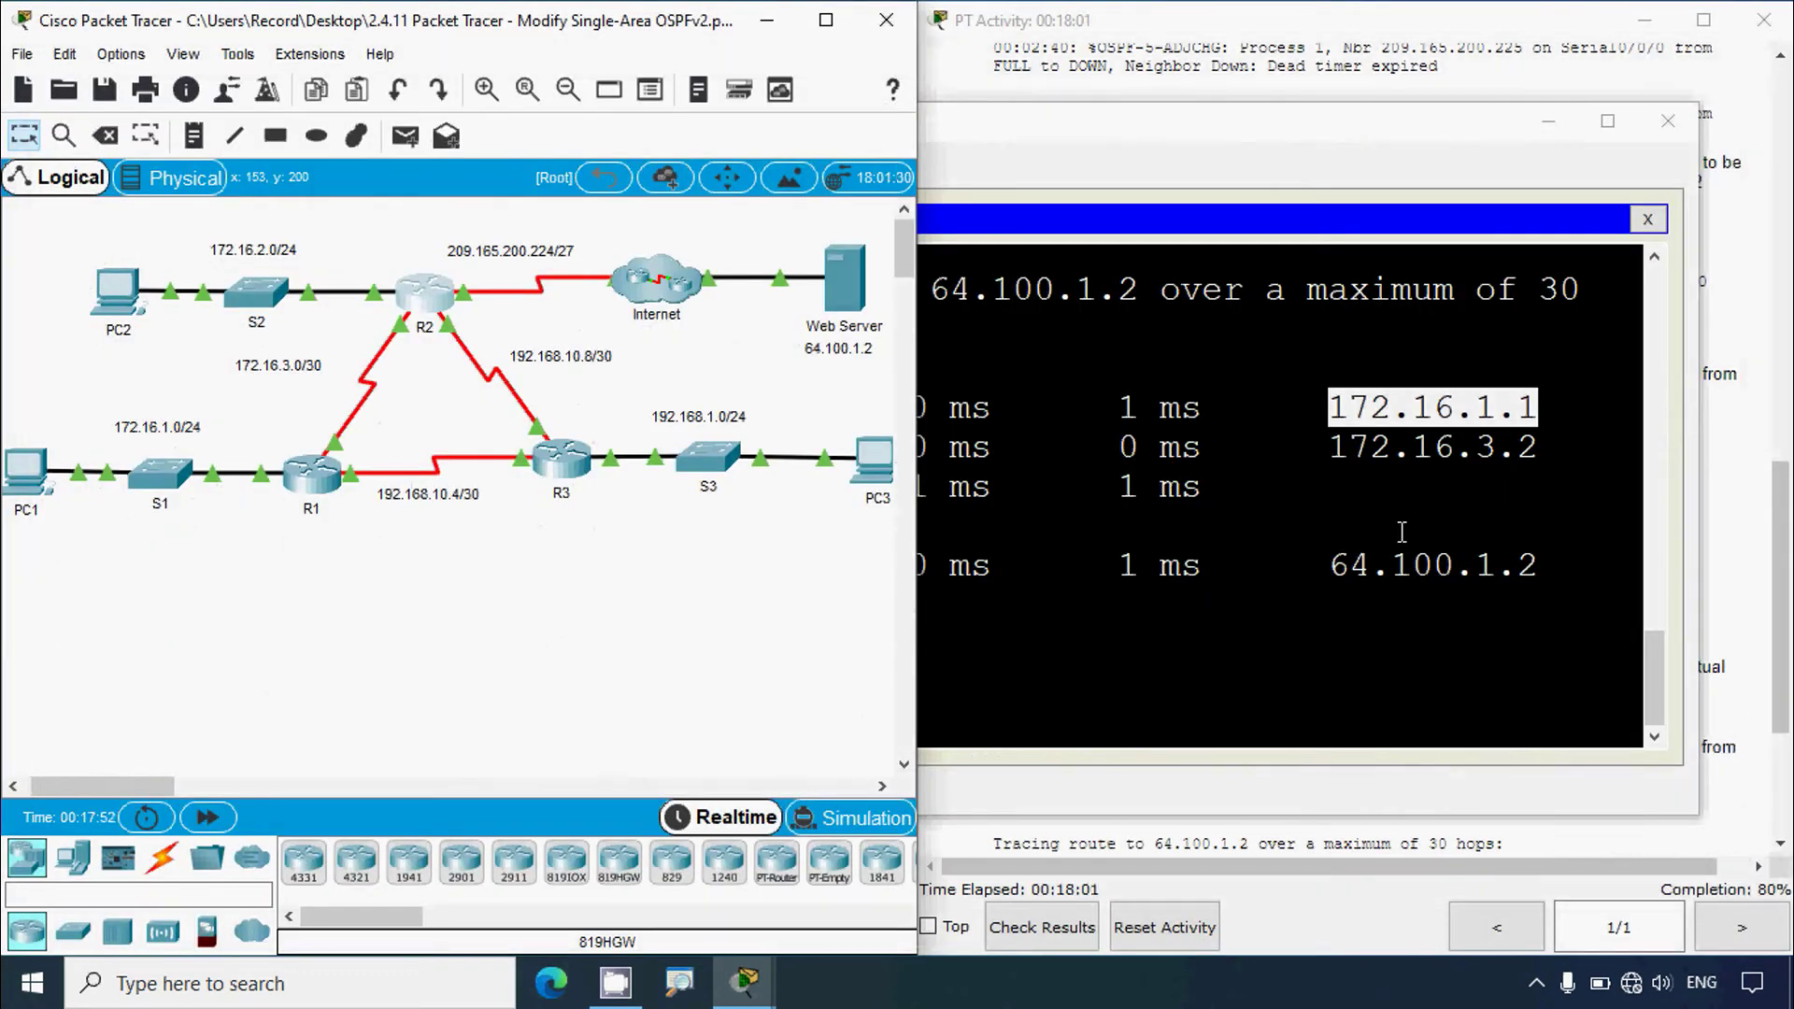
Review PC1's tracert hops via 209.165.200.226 to 64.100.1.2, then close PC1's window
click(1607, 121)
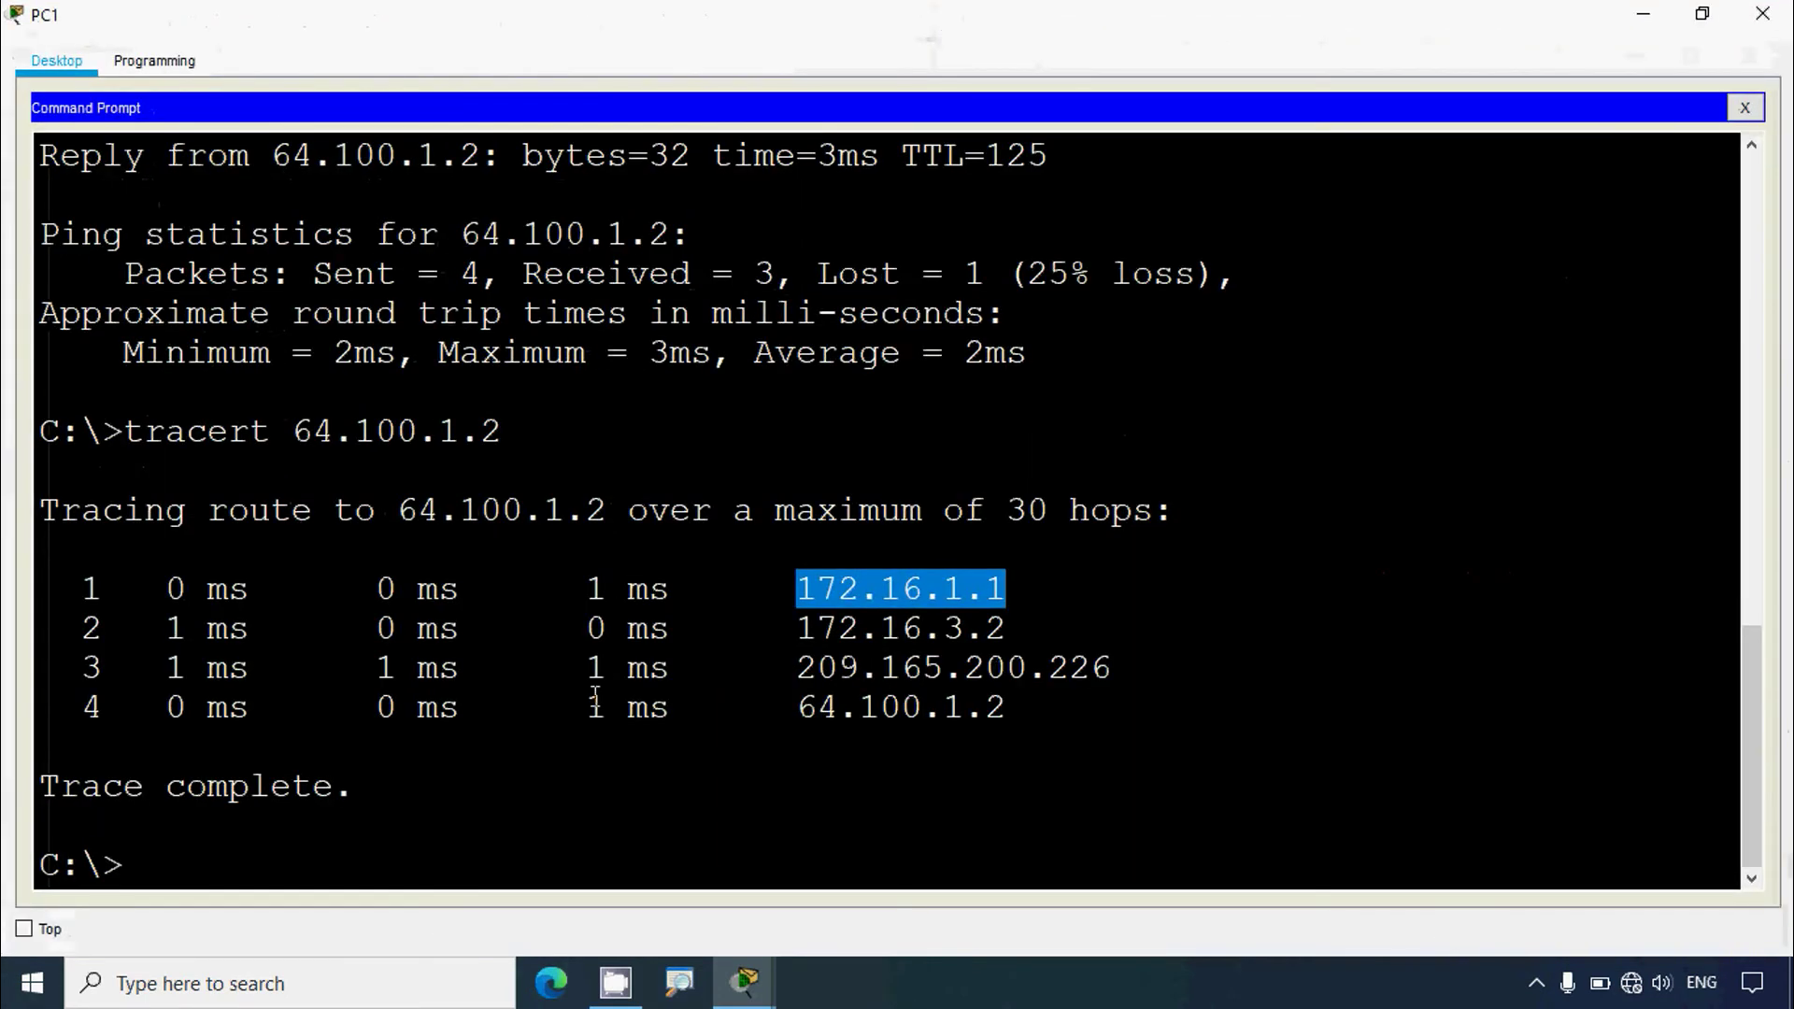
drag(794, 667, 1112, 669)
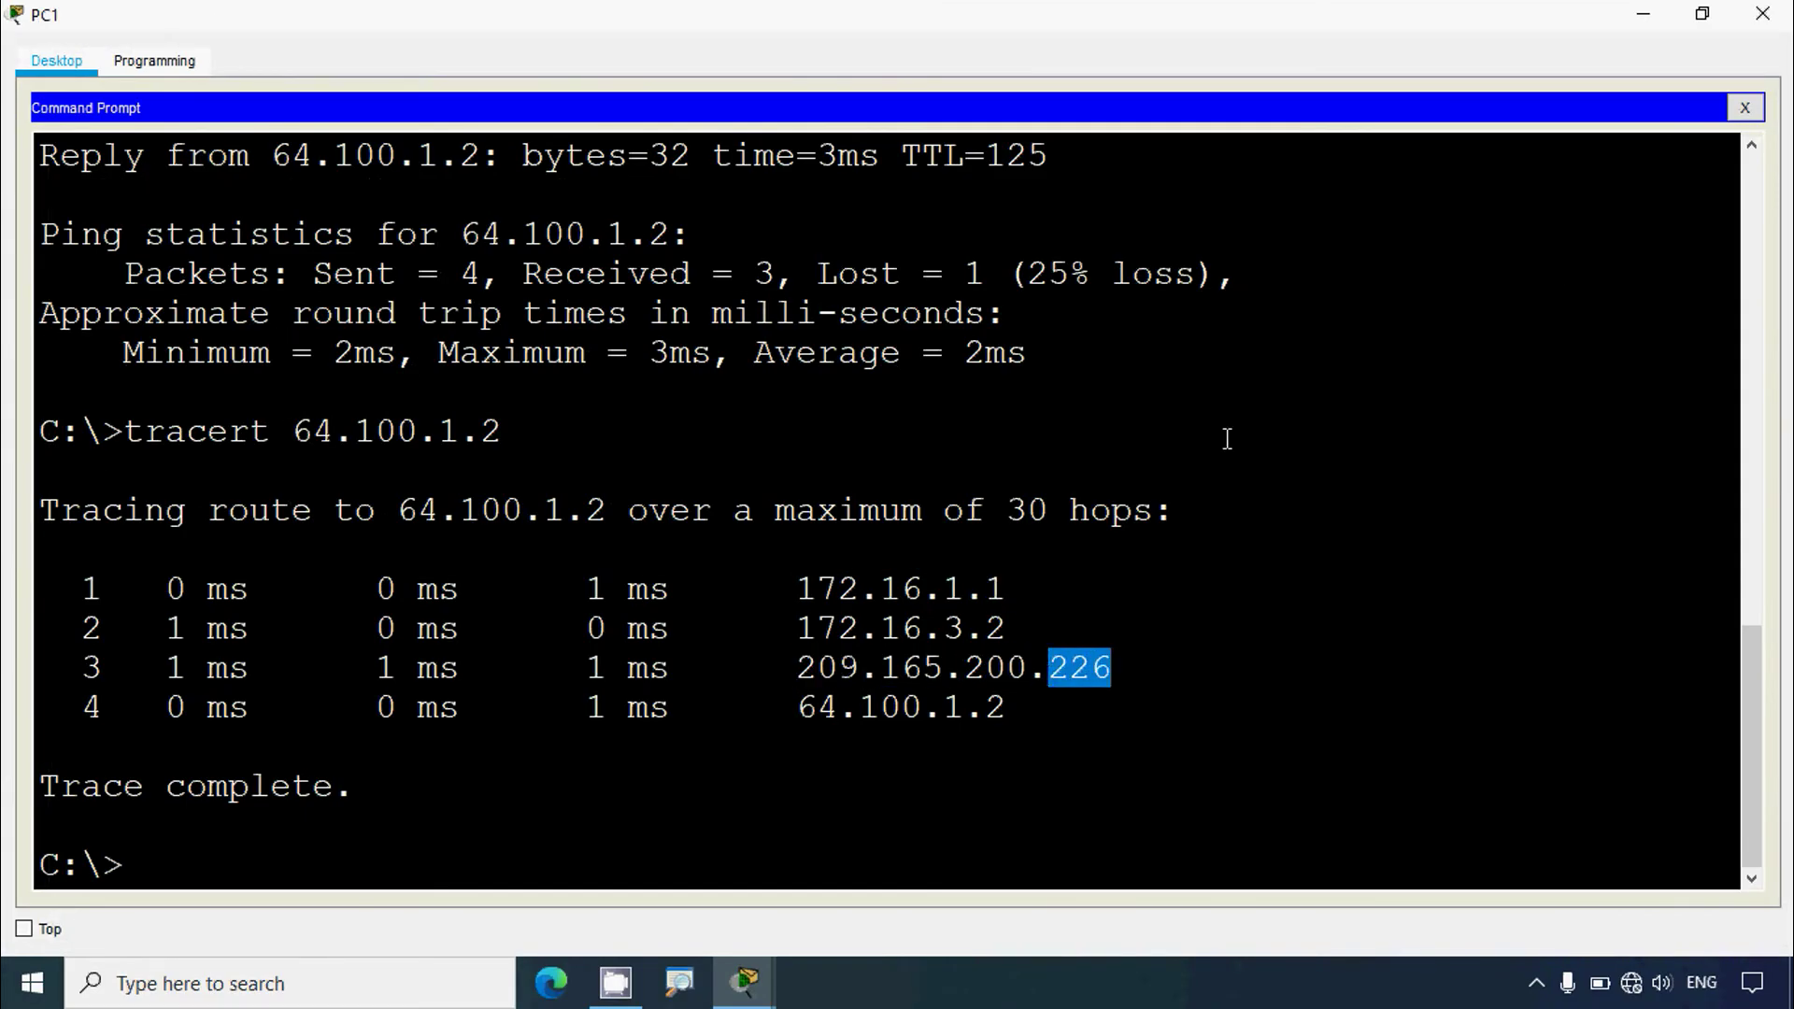
click(1703, 13)
drag(877, 148, 1090, 255)
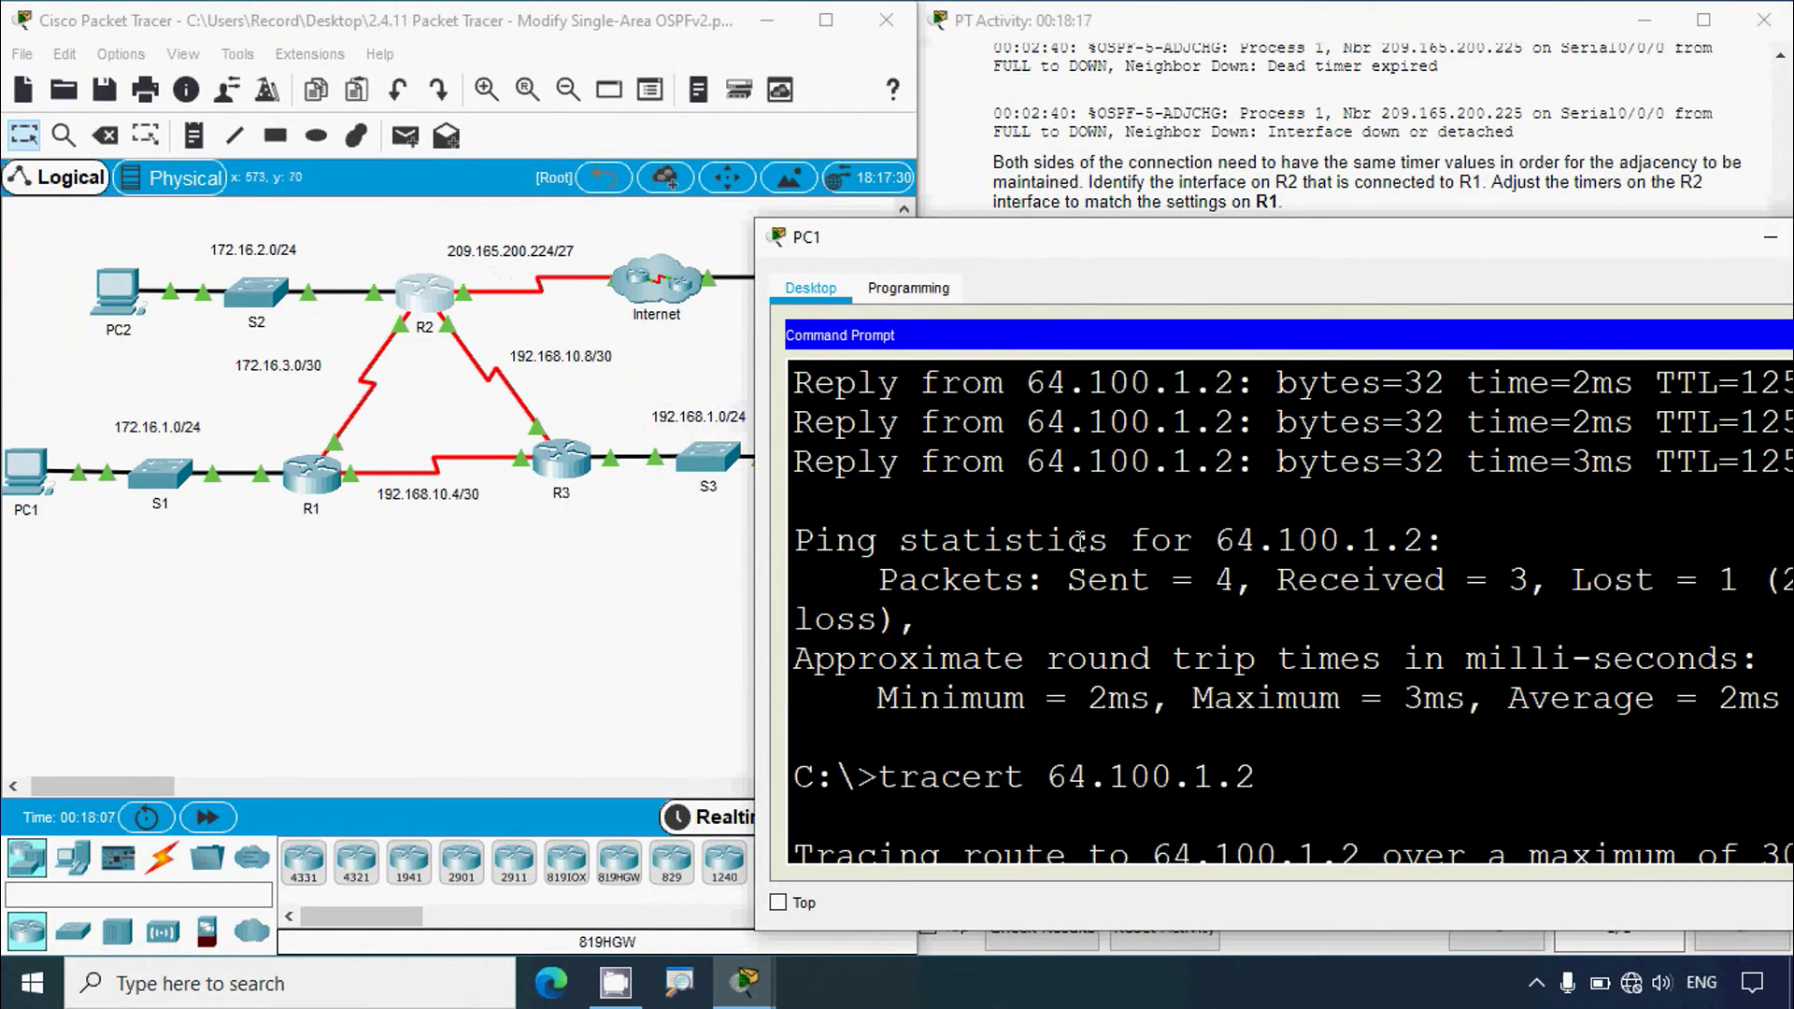
drag(1047, 643, 1108, 643)
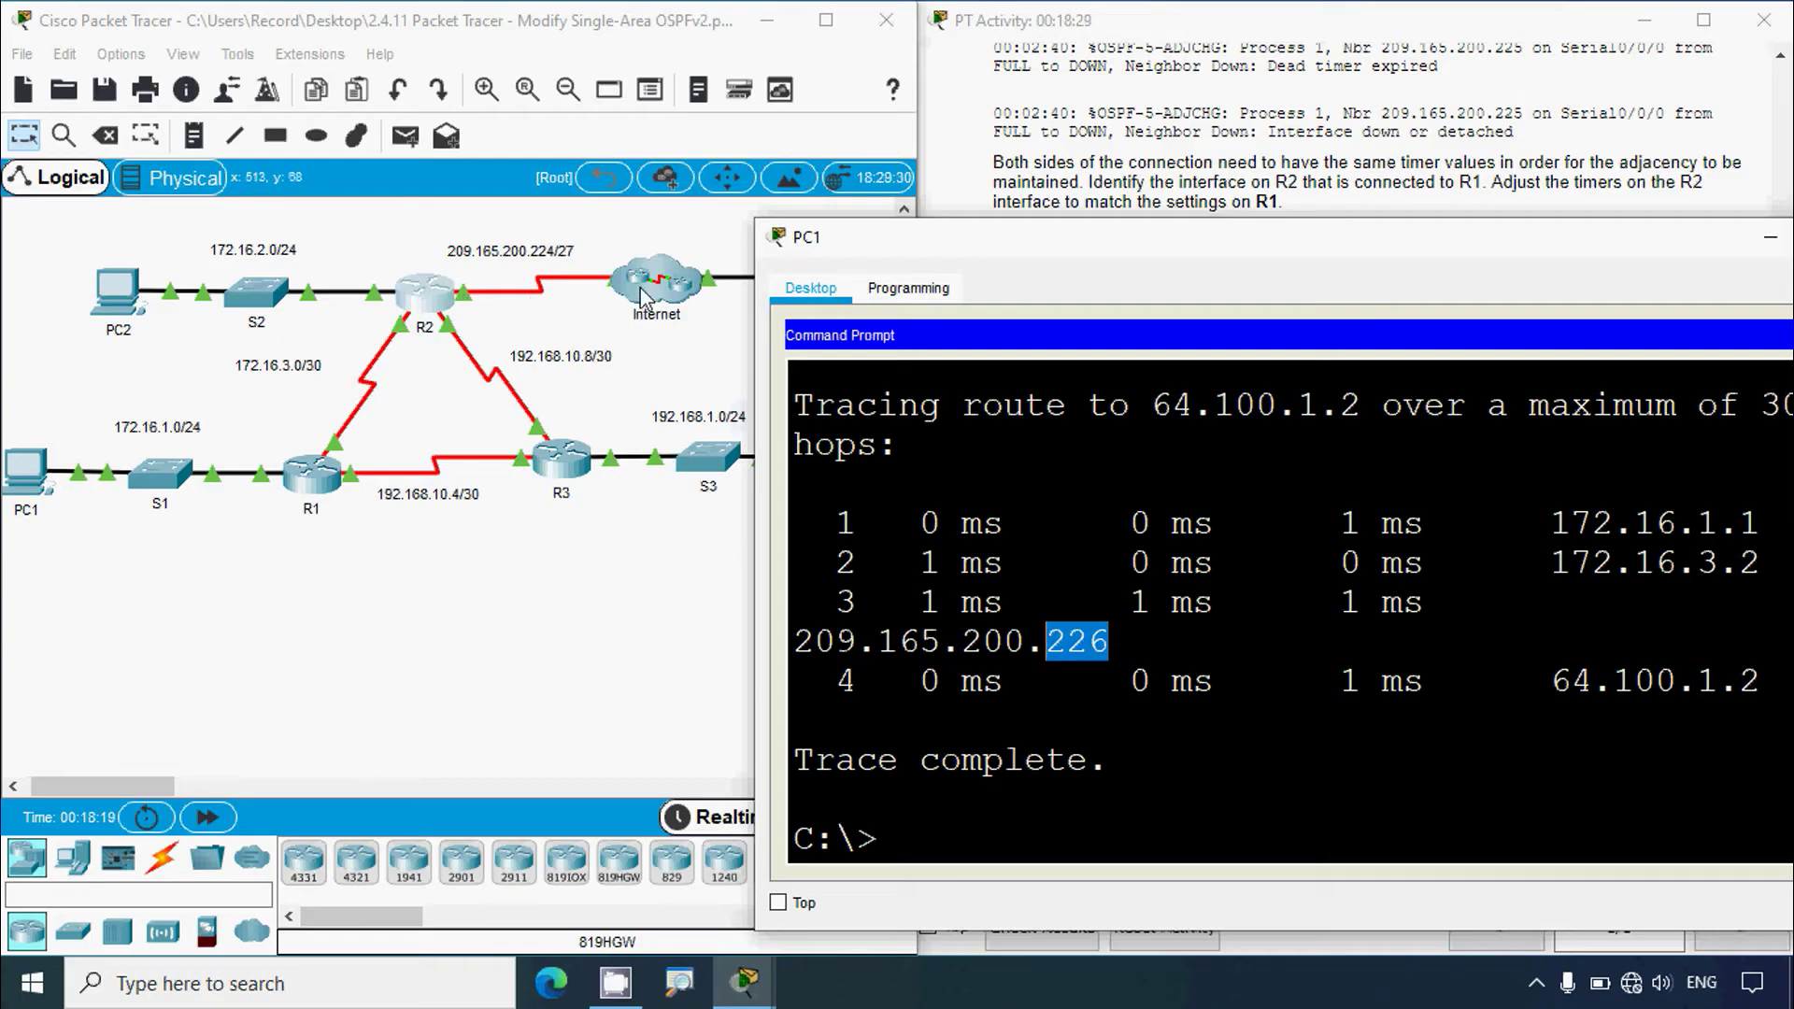
drag(1406, 252, 898, 221)
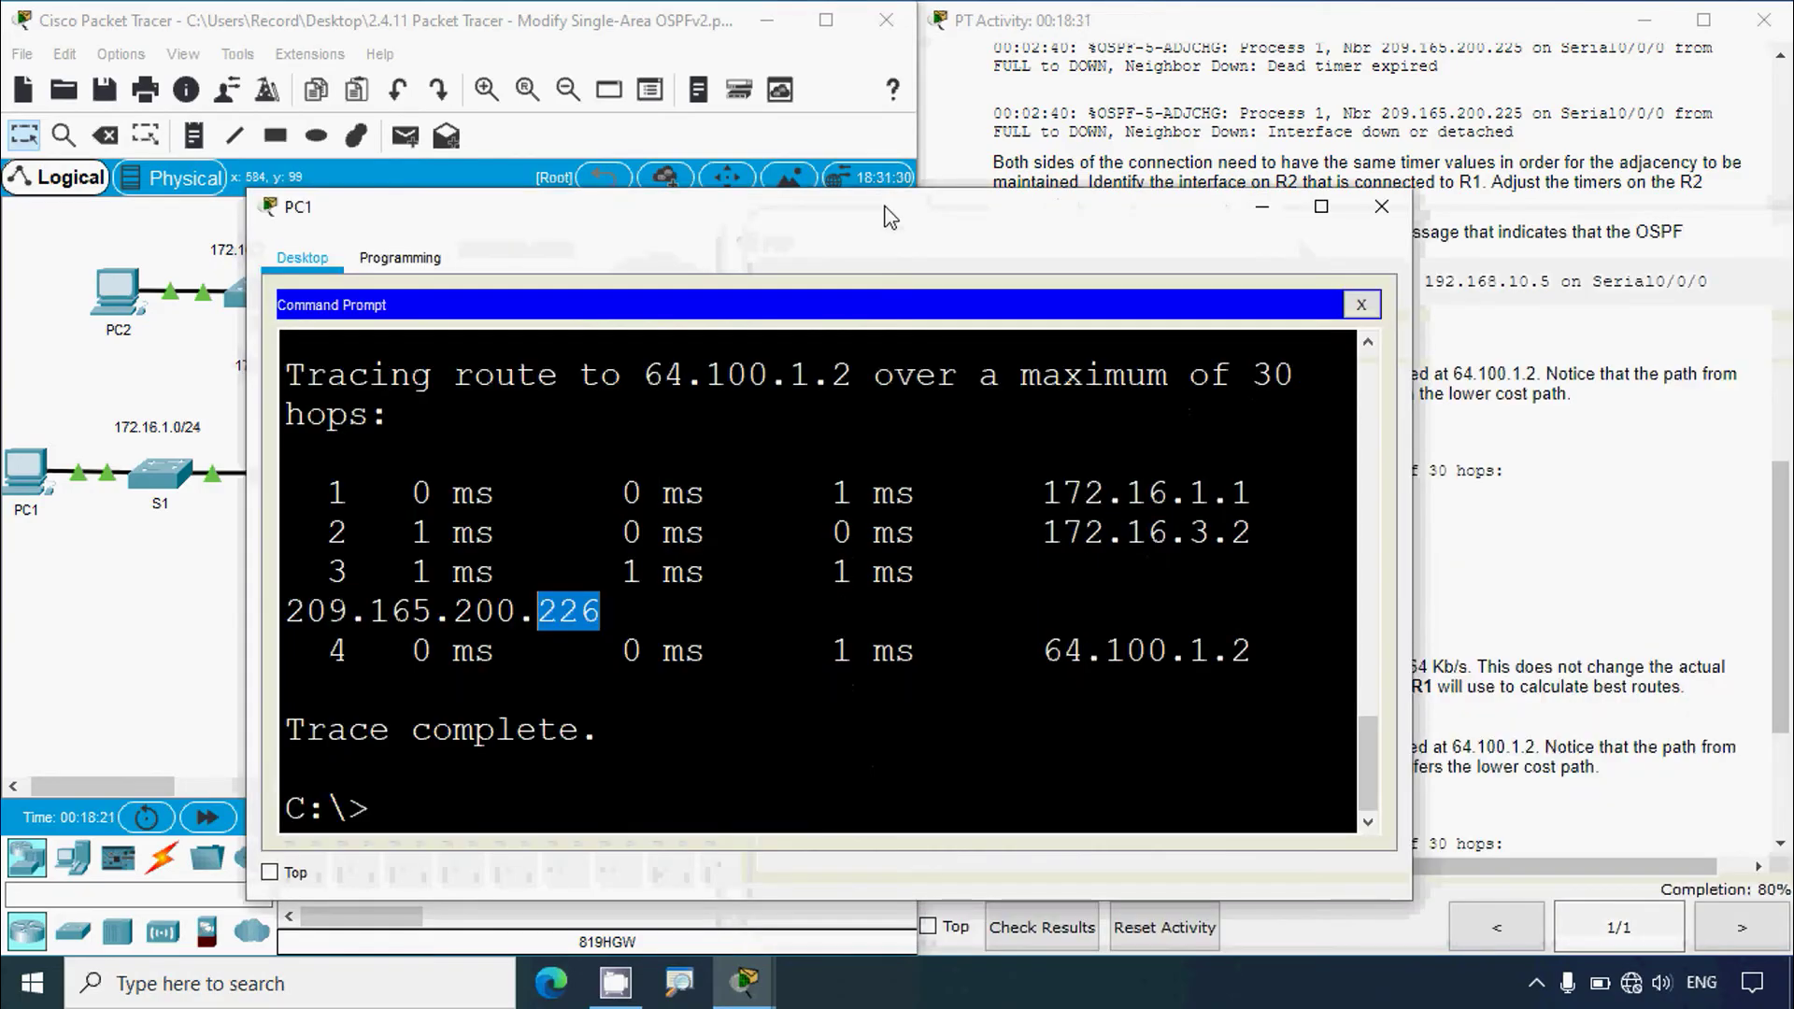
drag(1042, 651, 1254, 654)
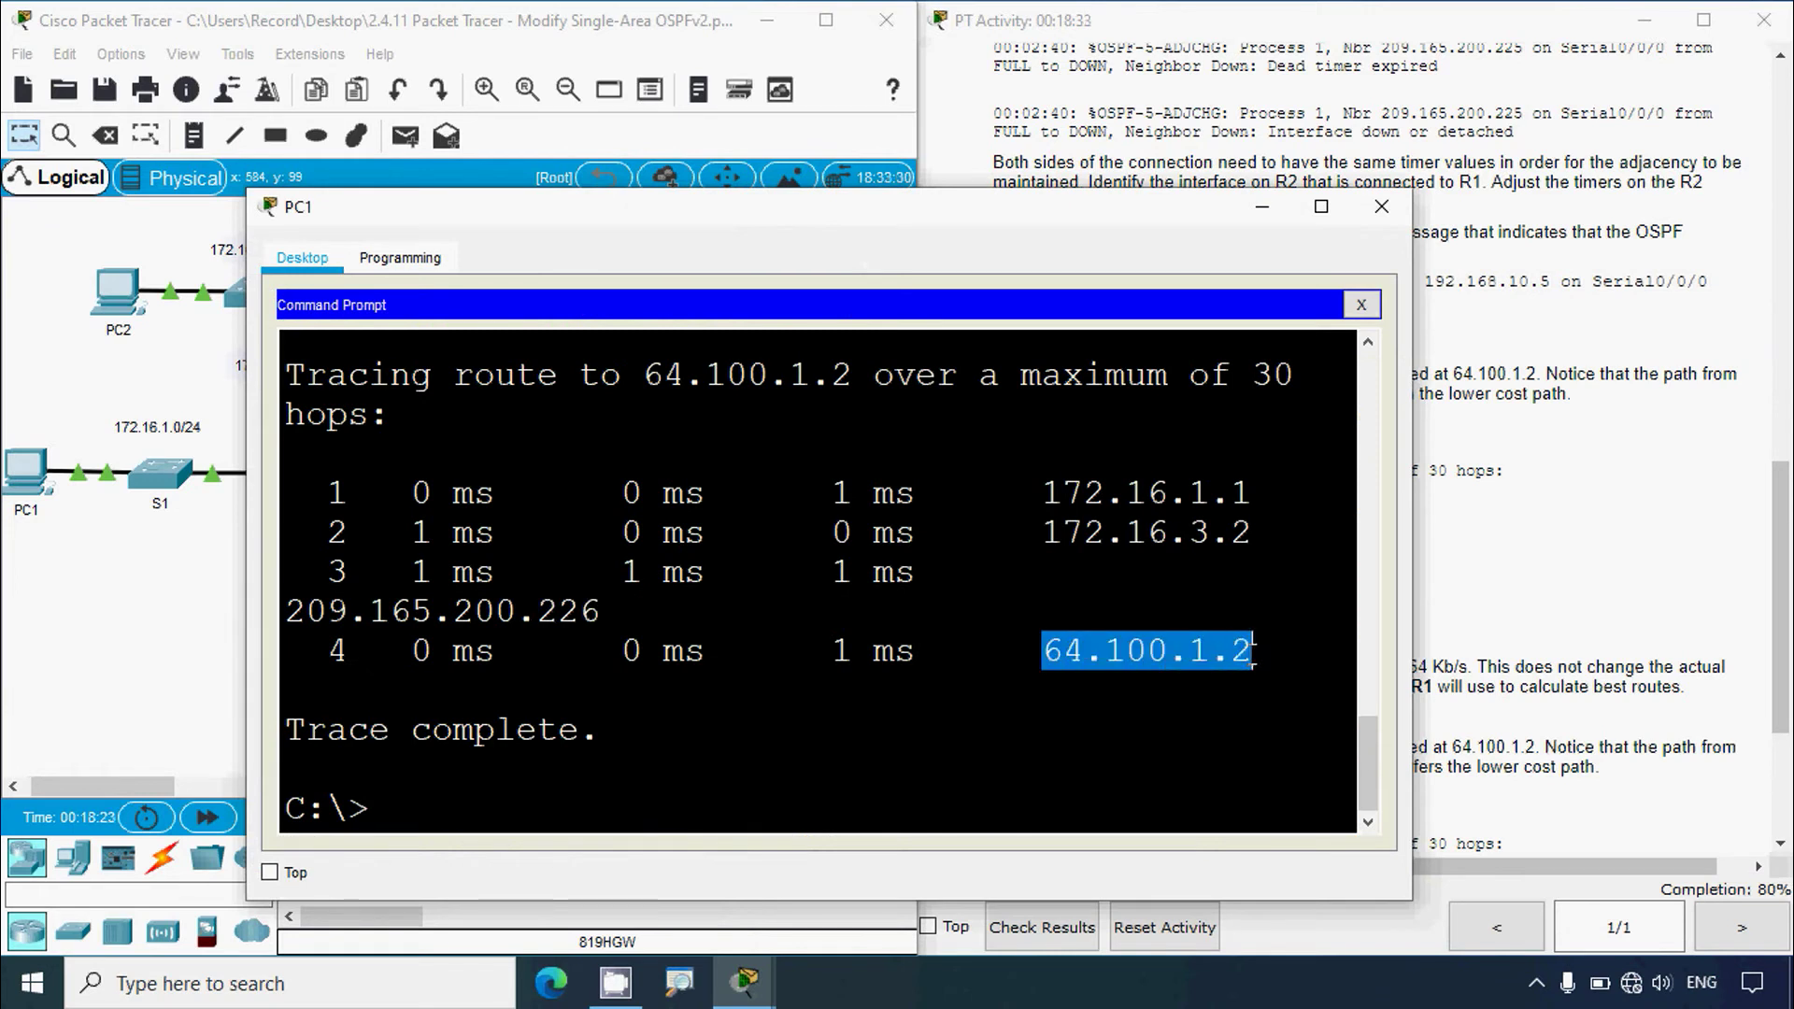
click(1383, 207)
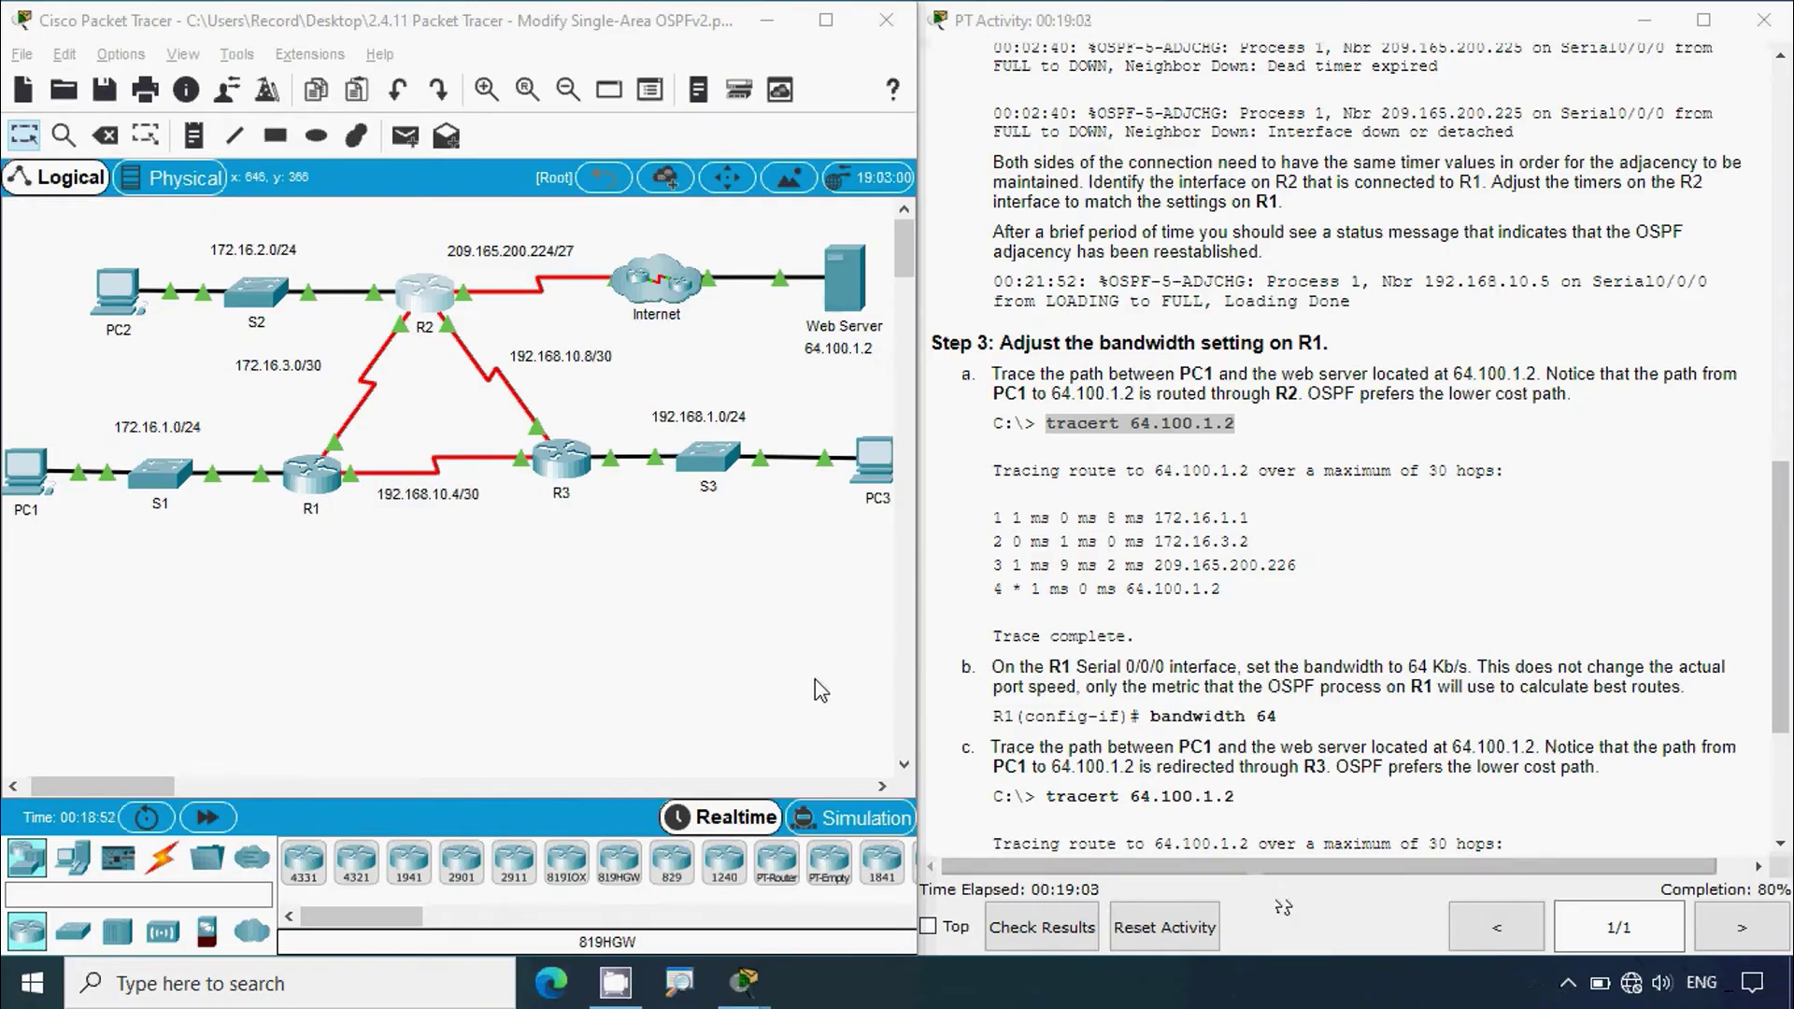
Enter Simulation mode, filter the event list to ICMP only, and close the simulation panel
click(843, 820)
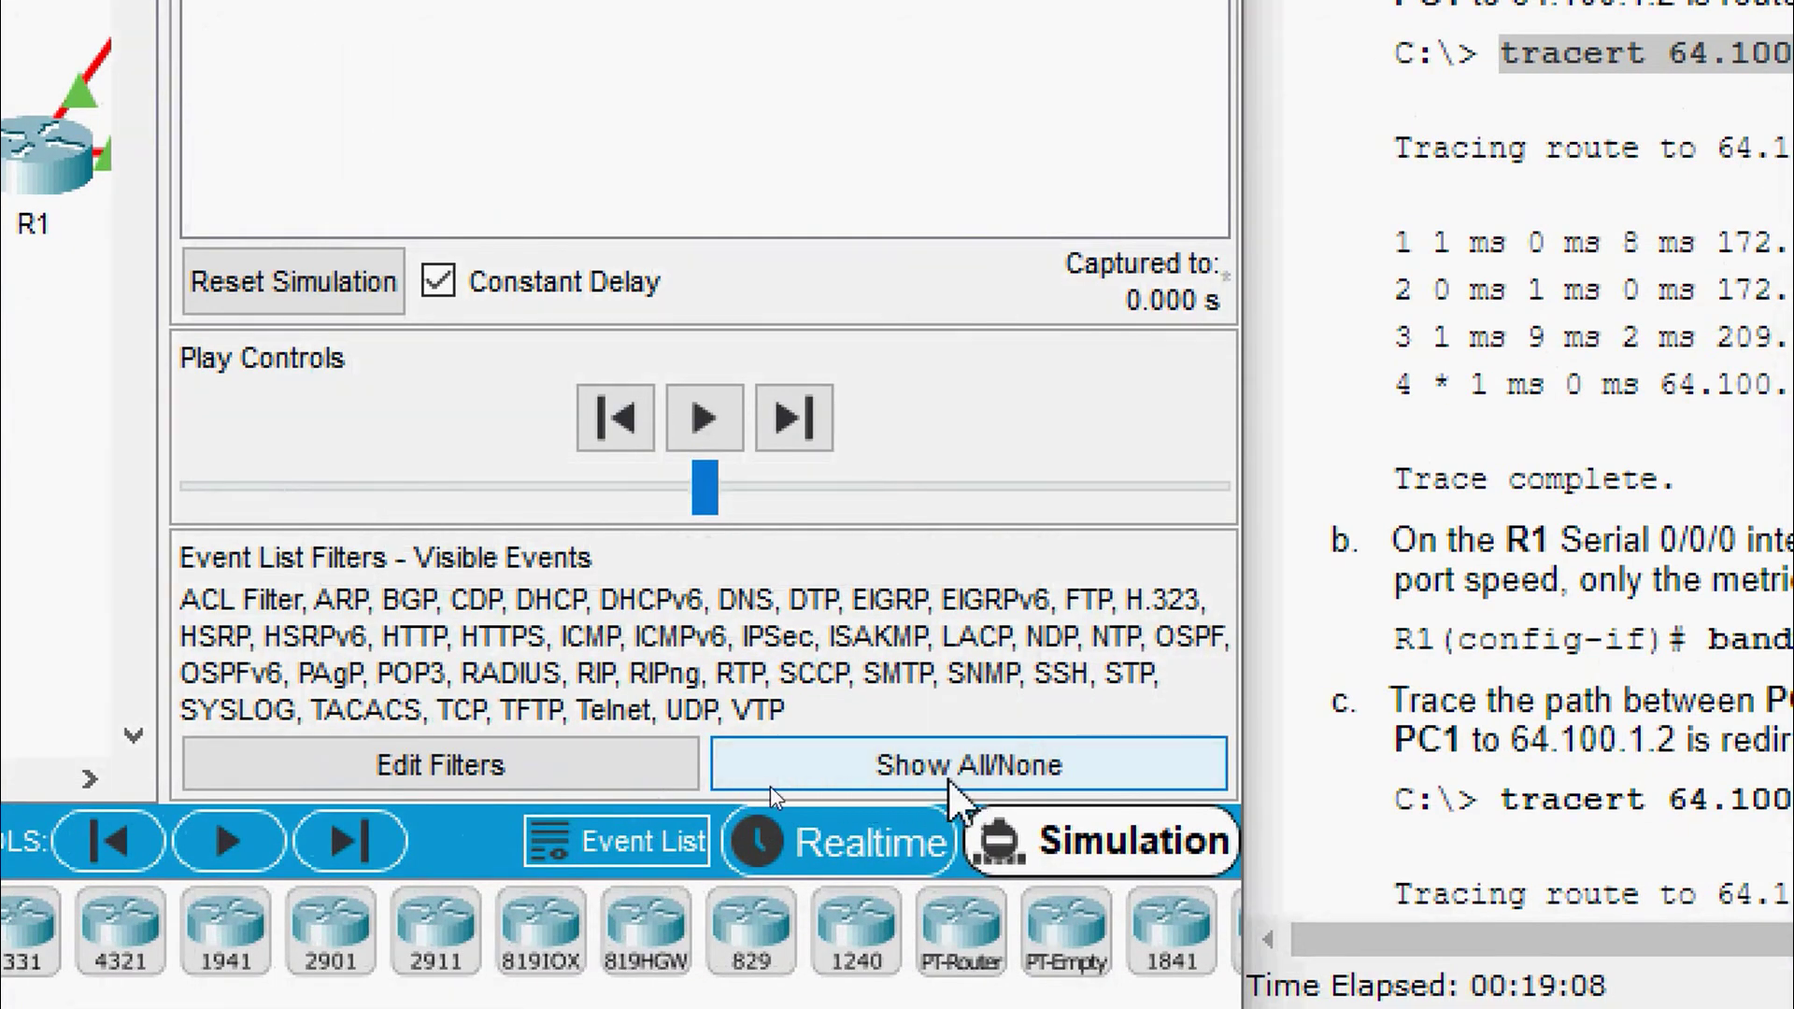
click(949, 783)
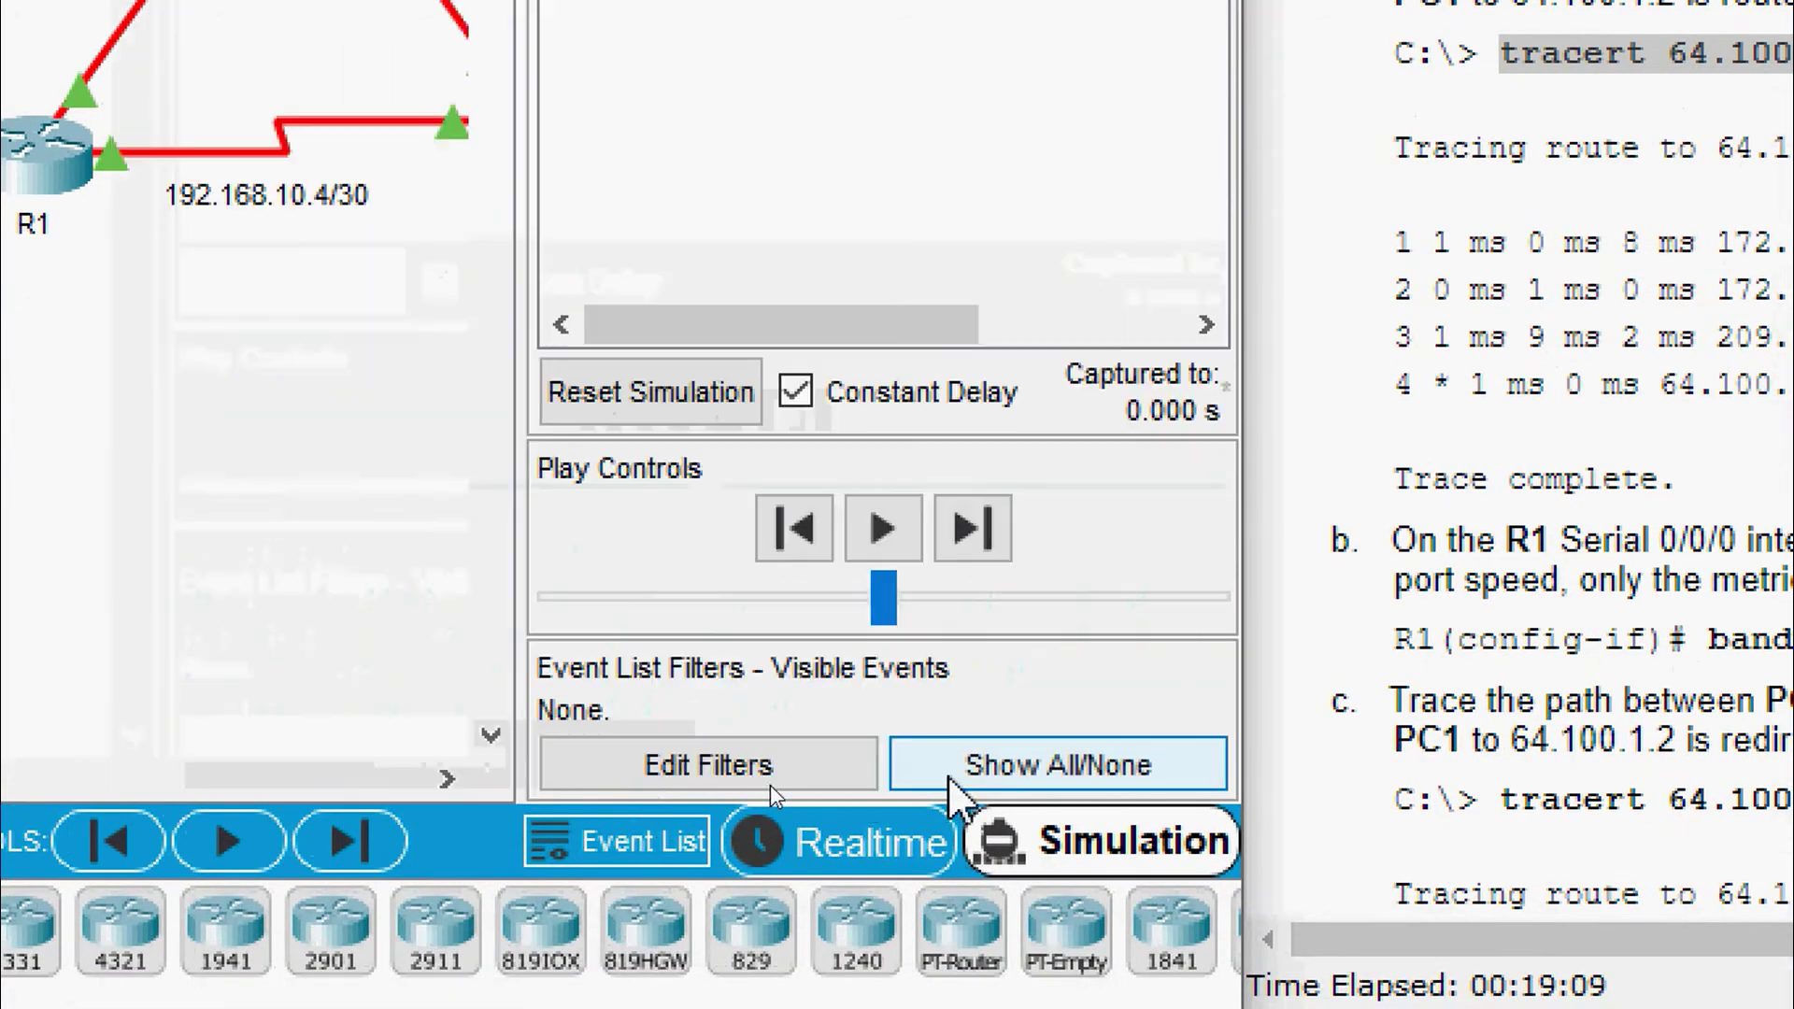
click(647, 782)
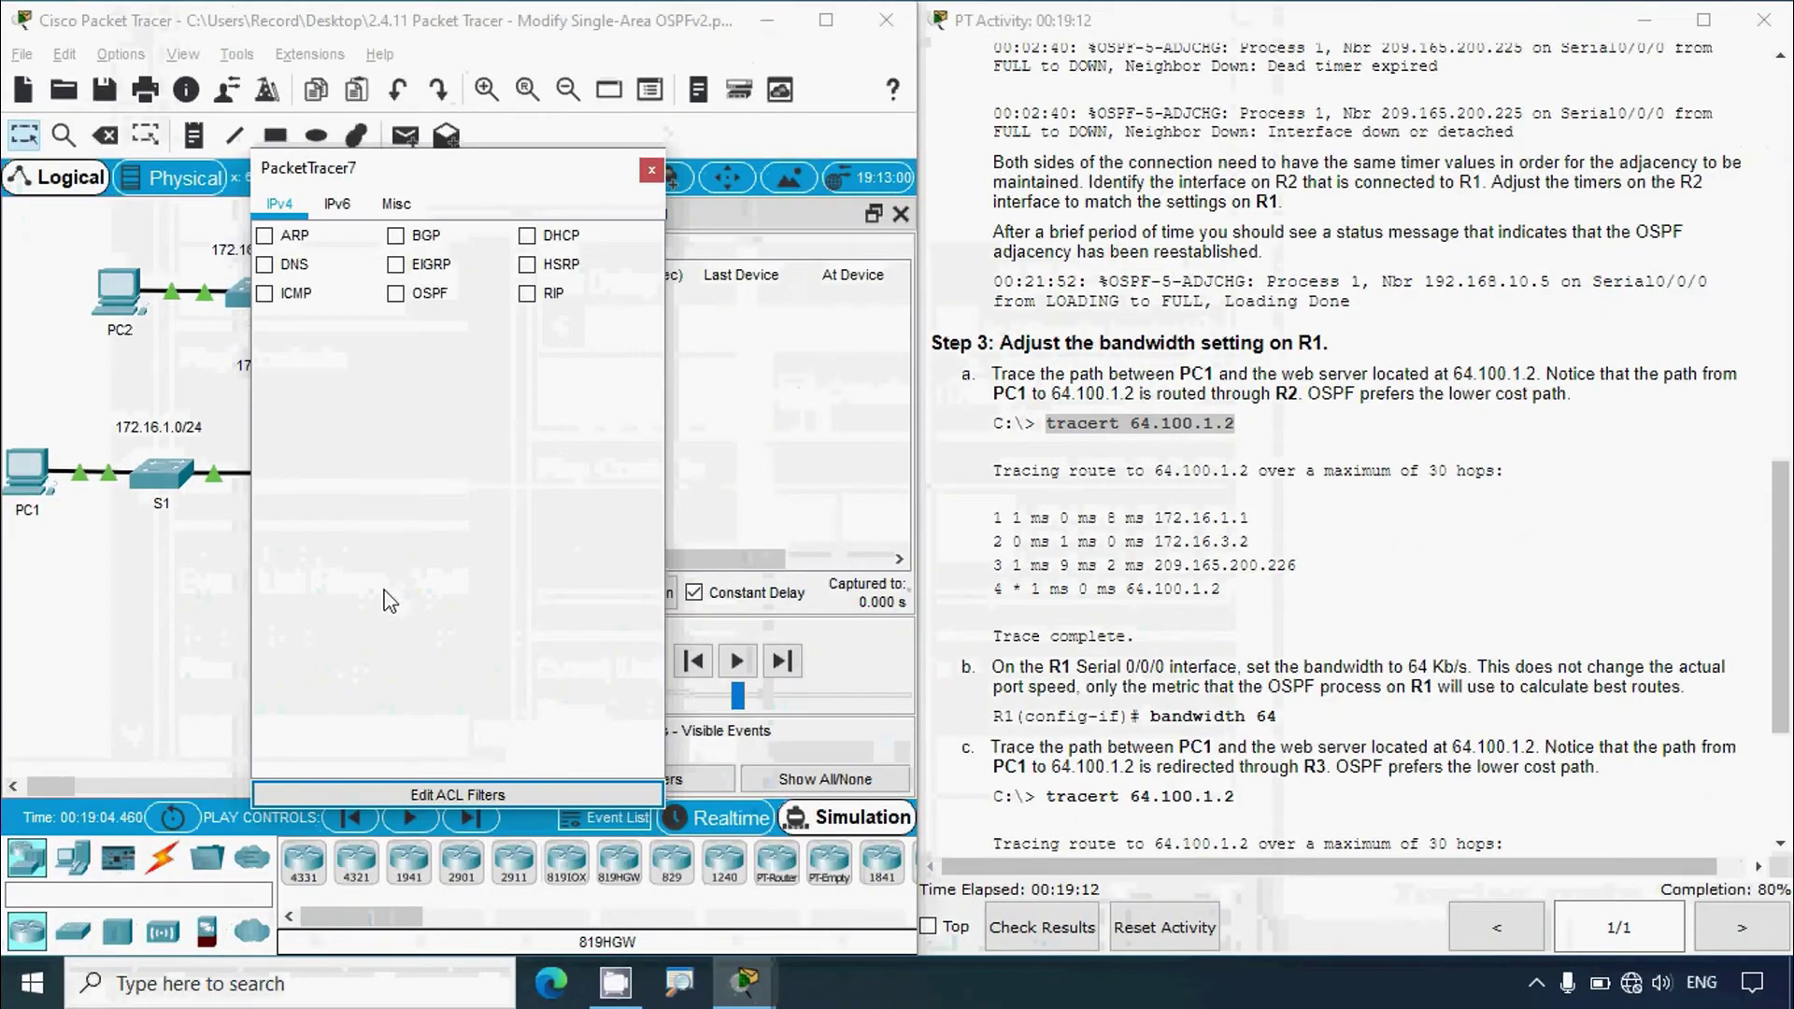
click(264, 293)
click(650, 170)
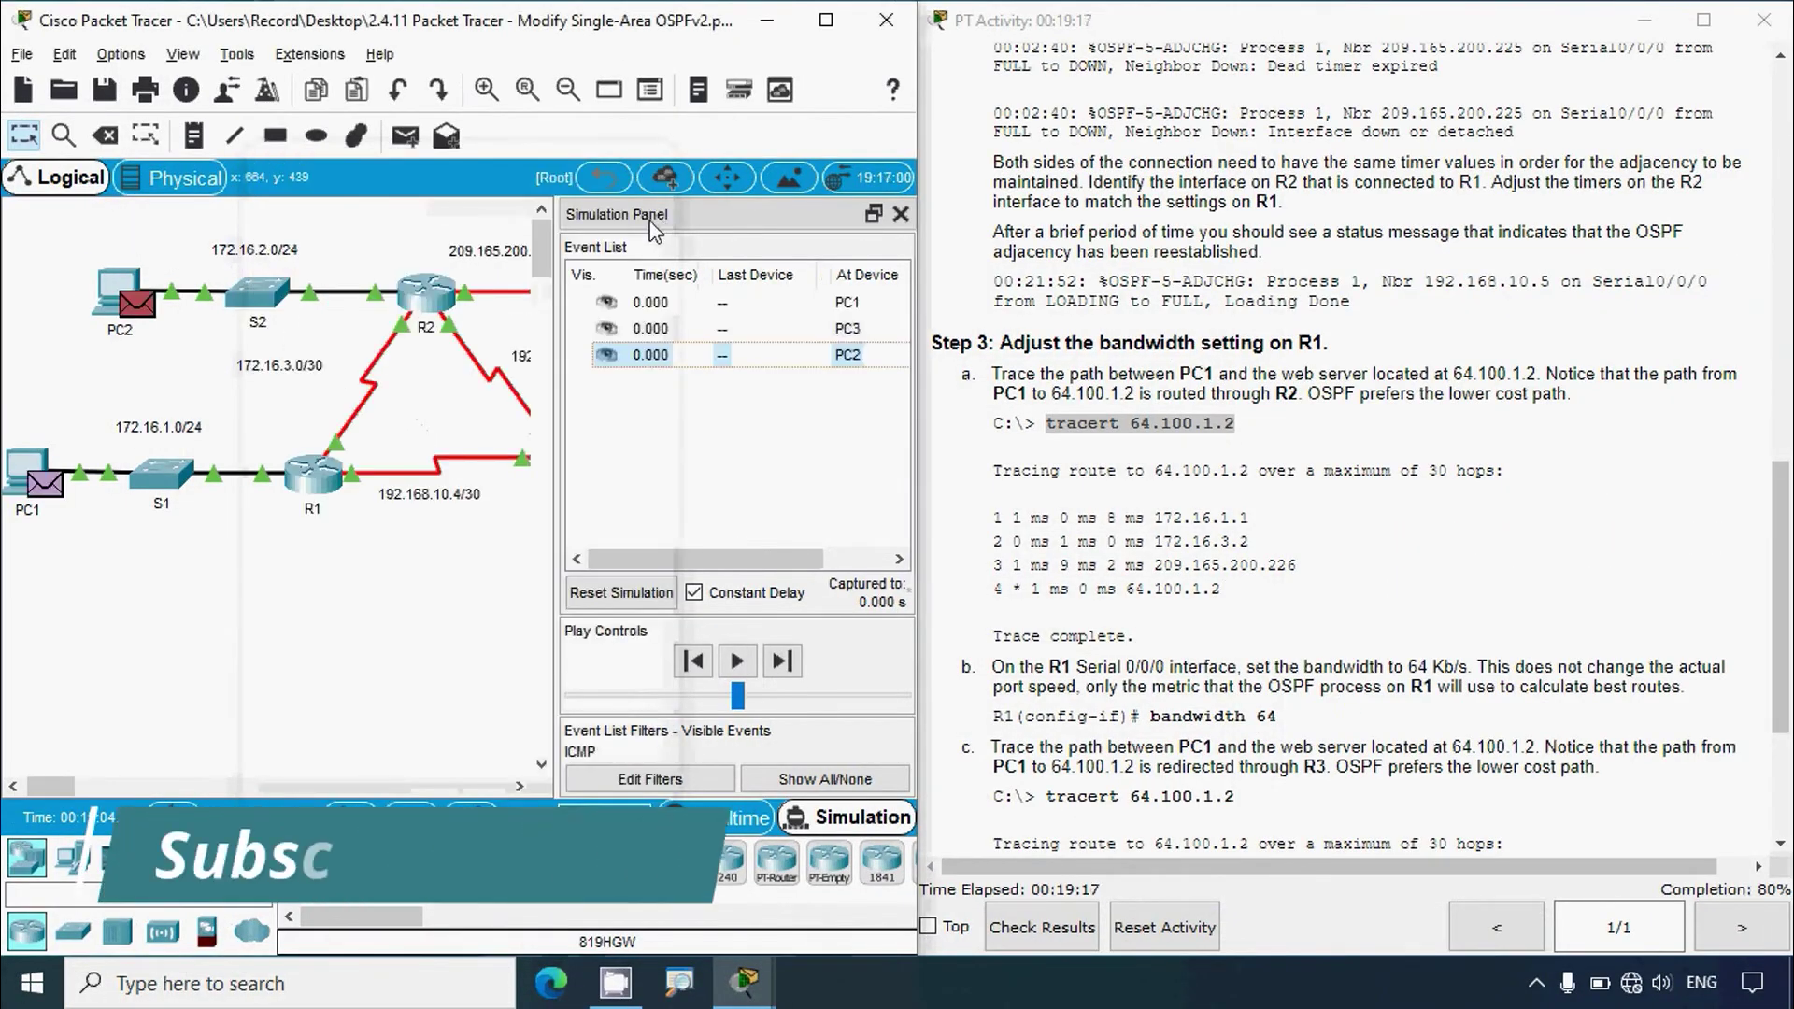
click(899, 214)
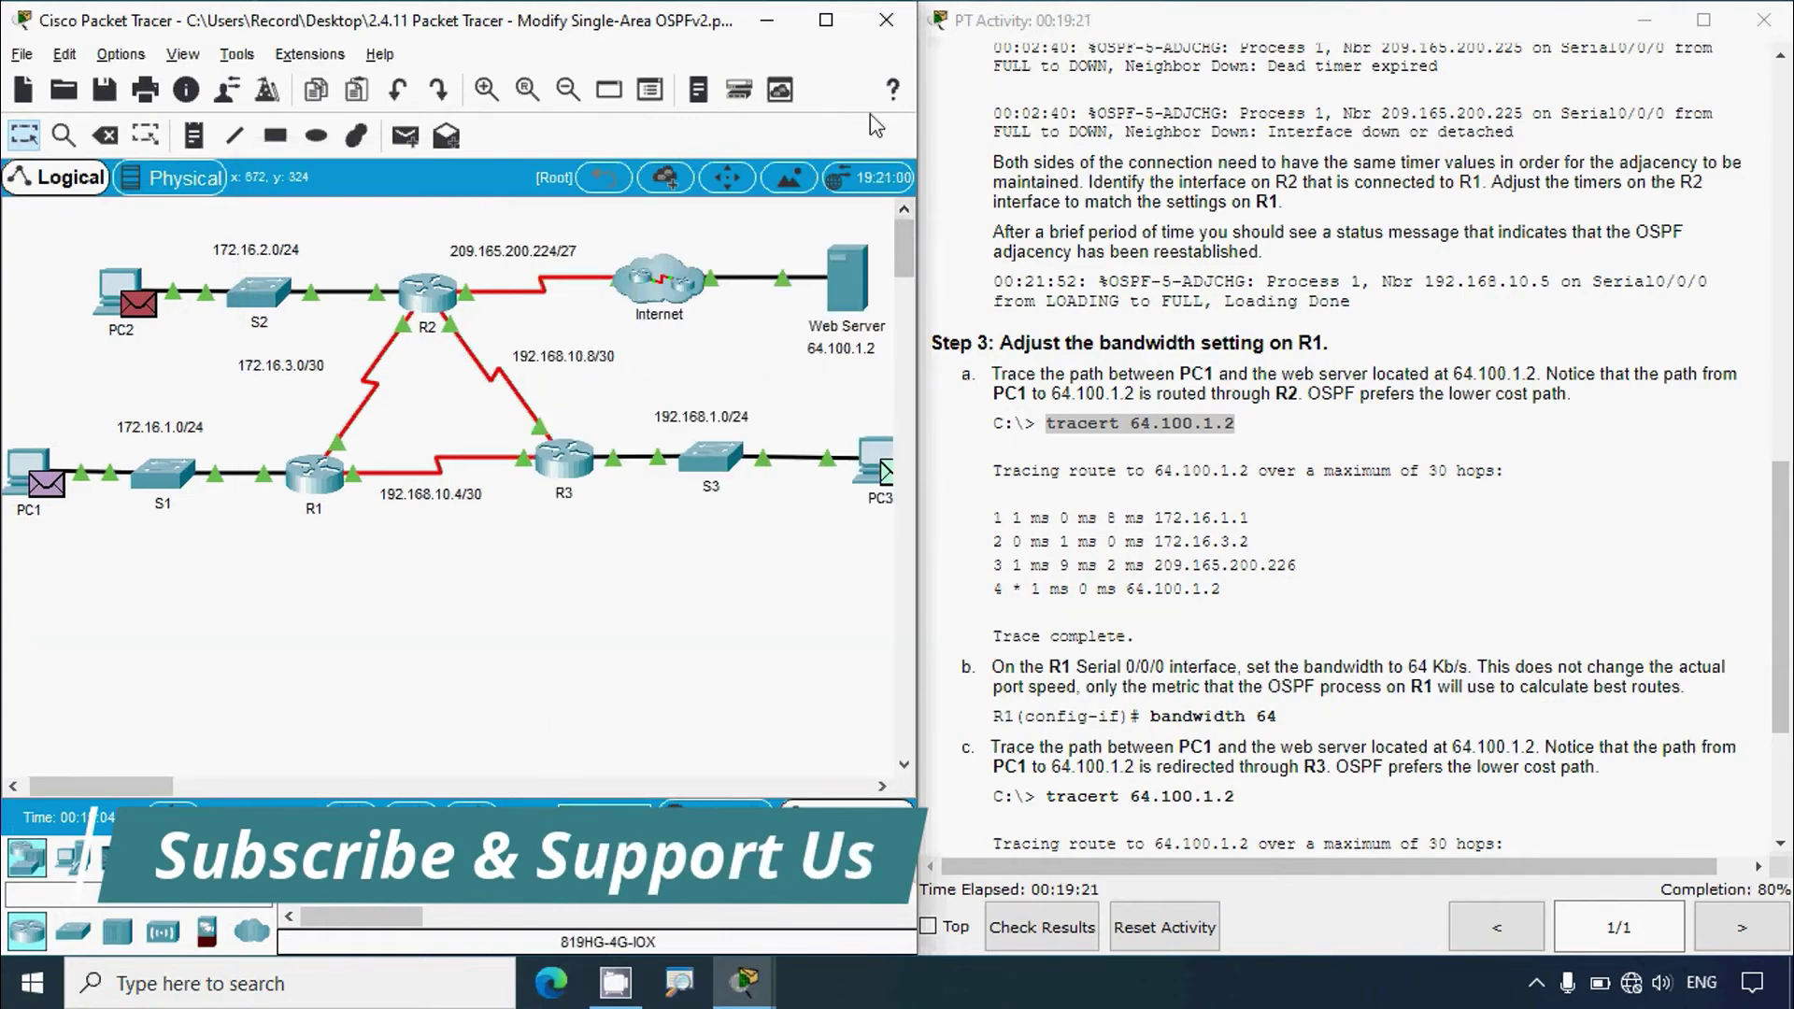
Add a simple PDU from PC1 to the Web Server
click(826, 19)
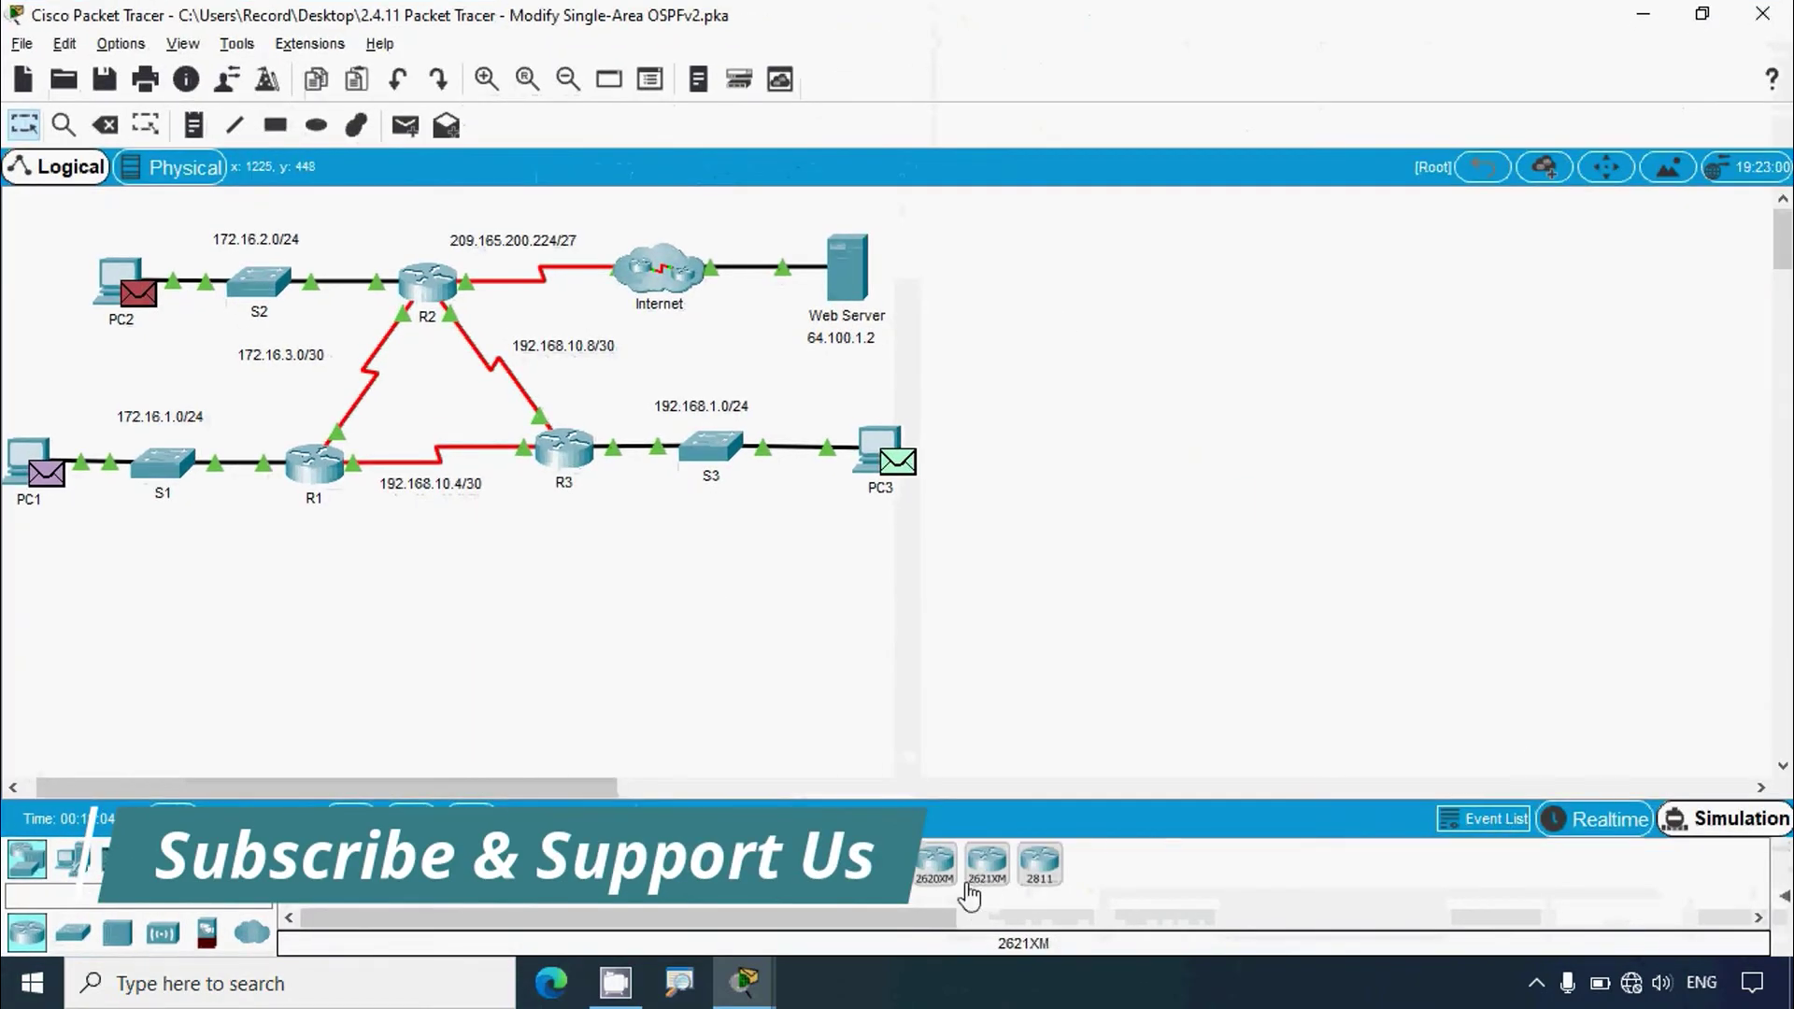
click(1785, 897)
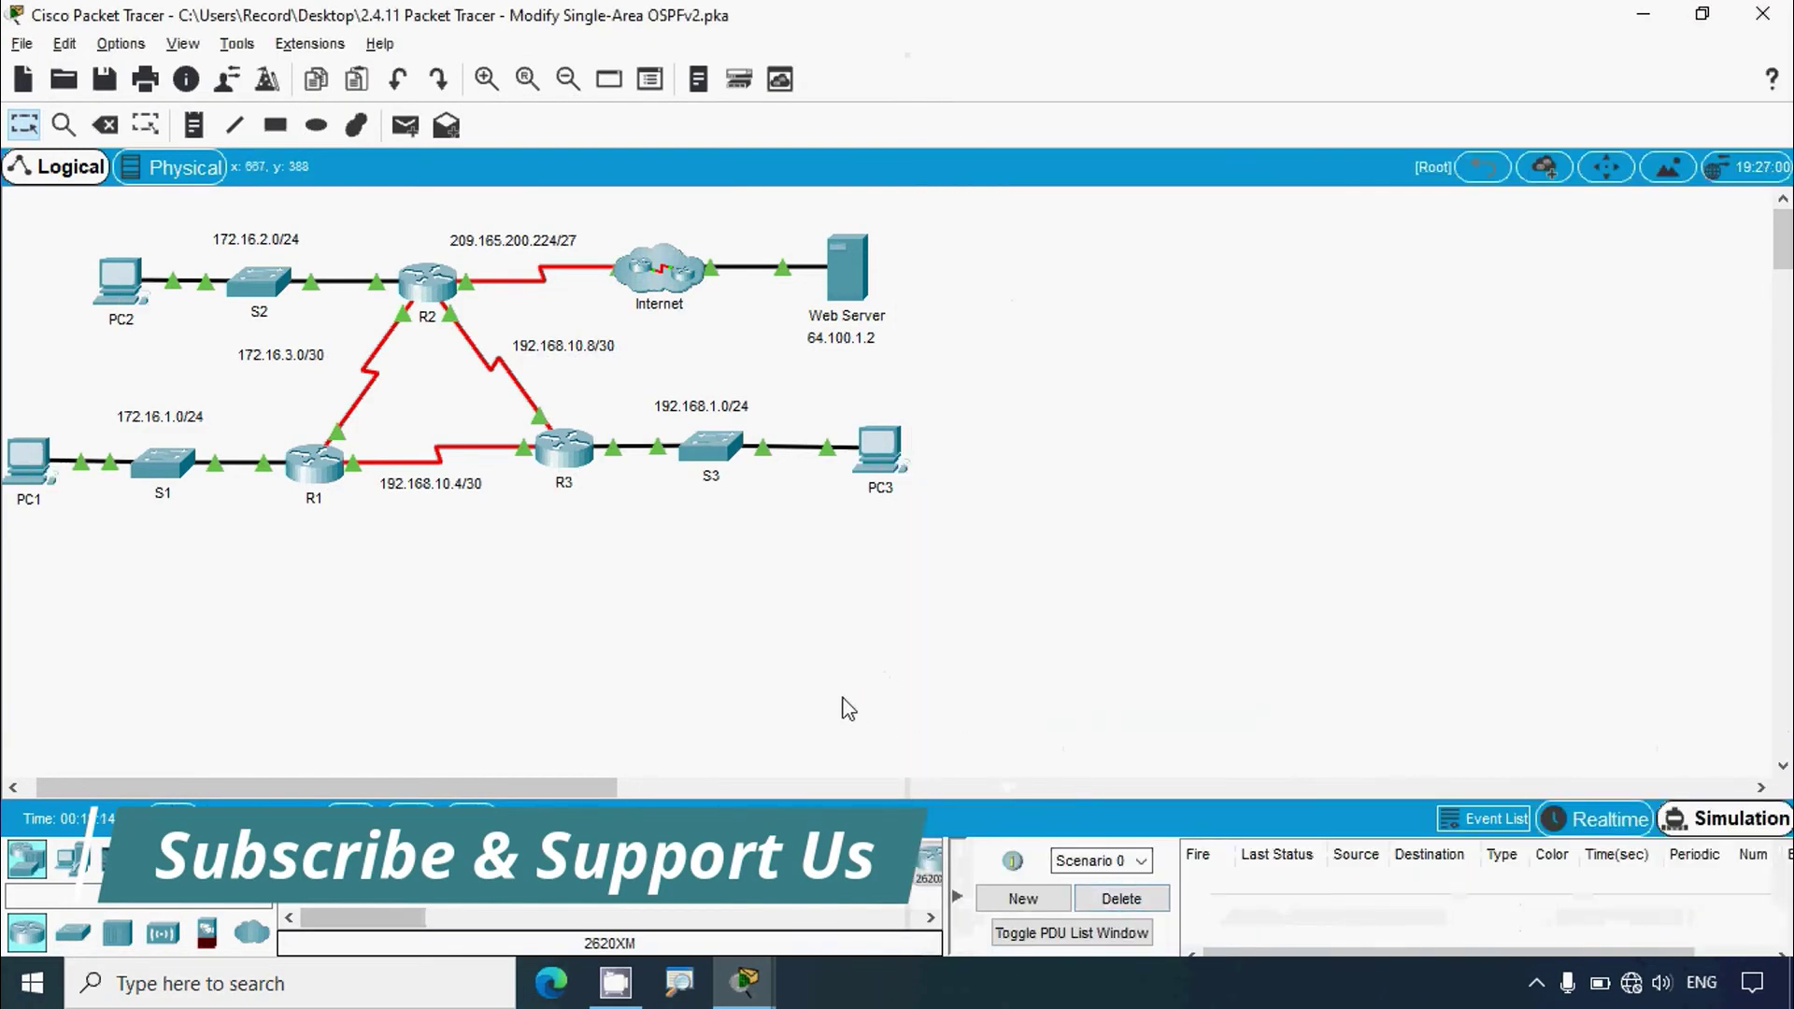
click(404, 128)
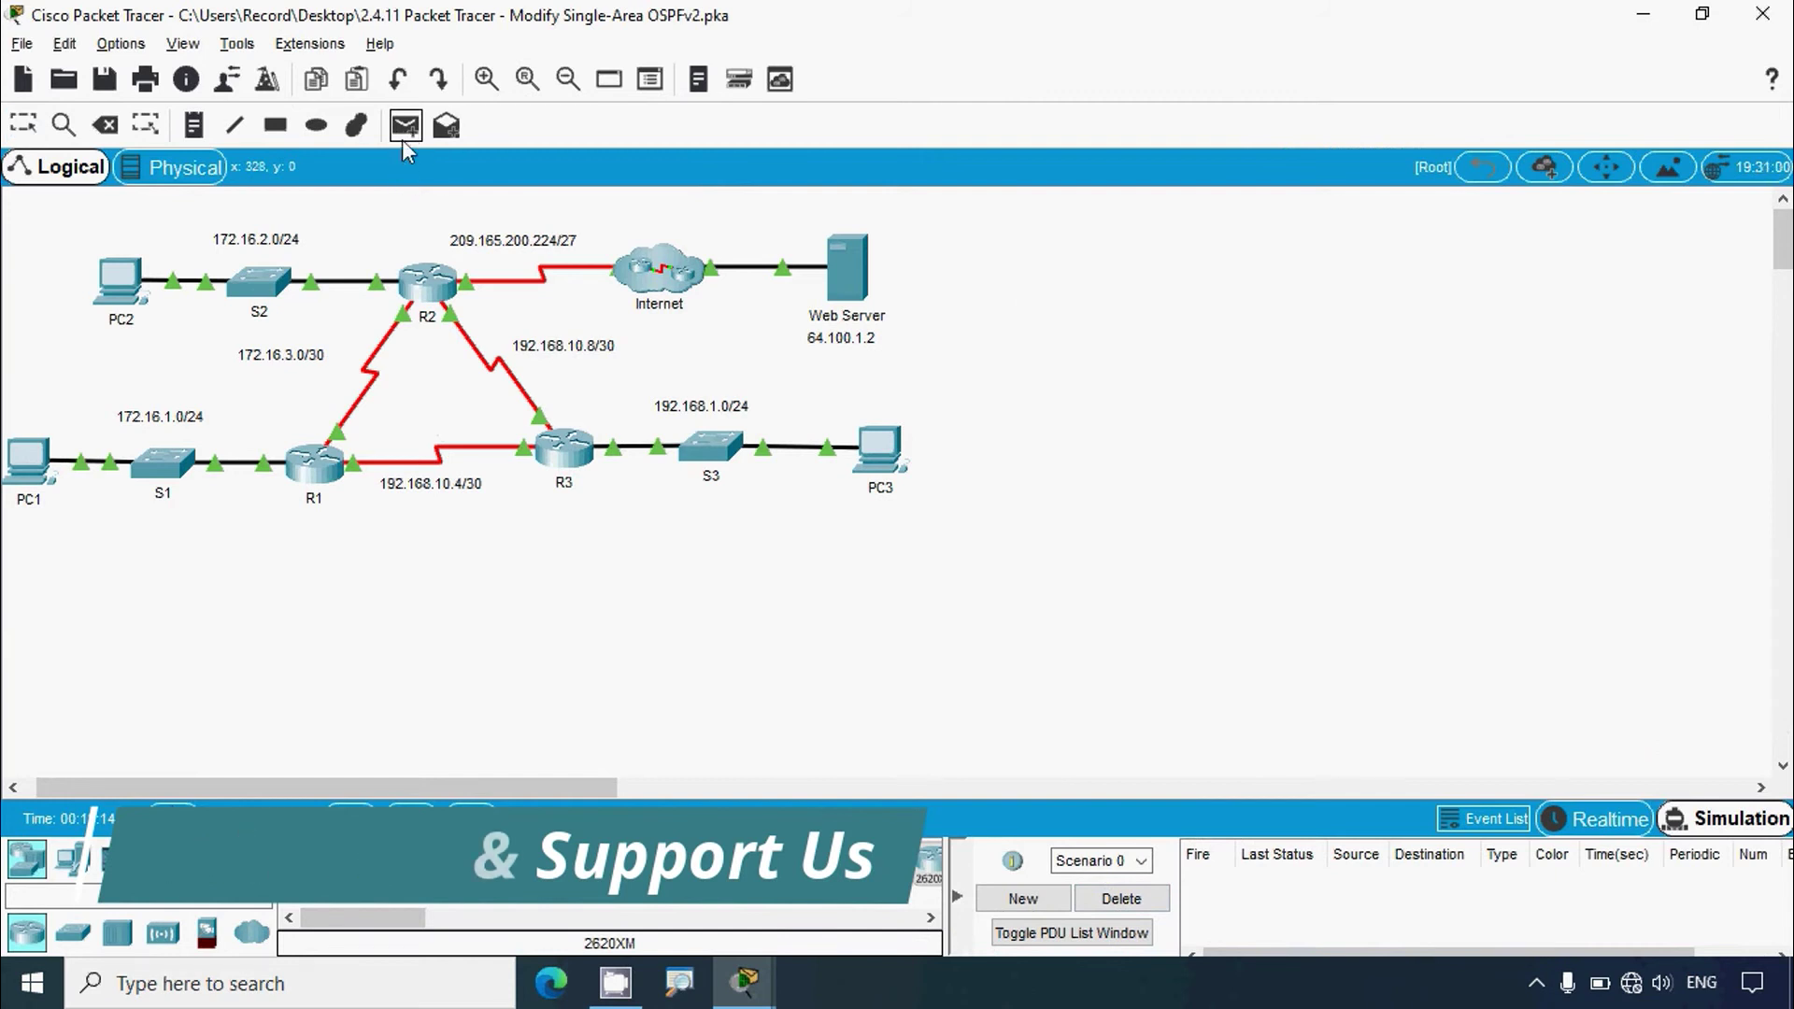
click(28, 460)
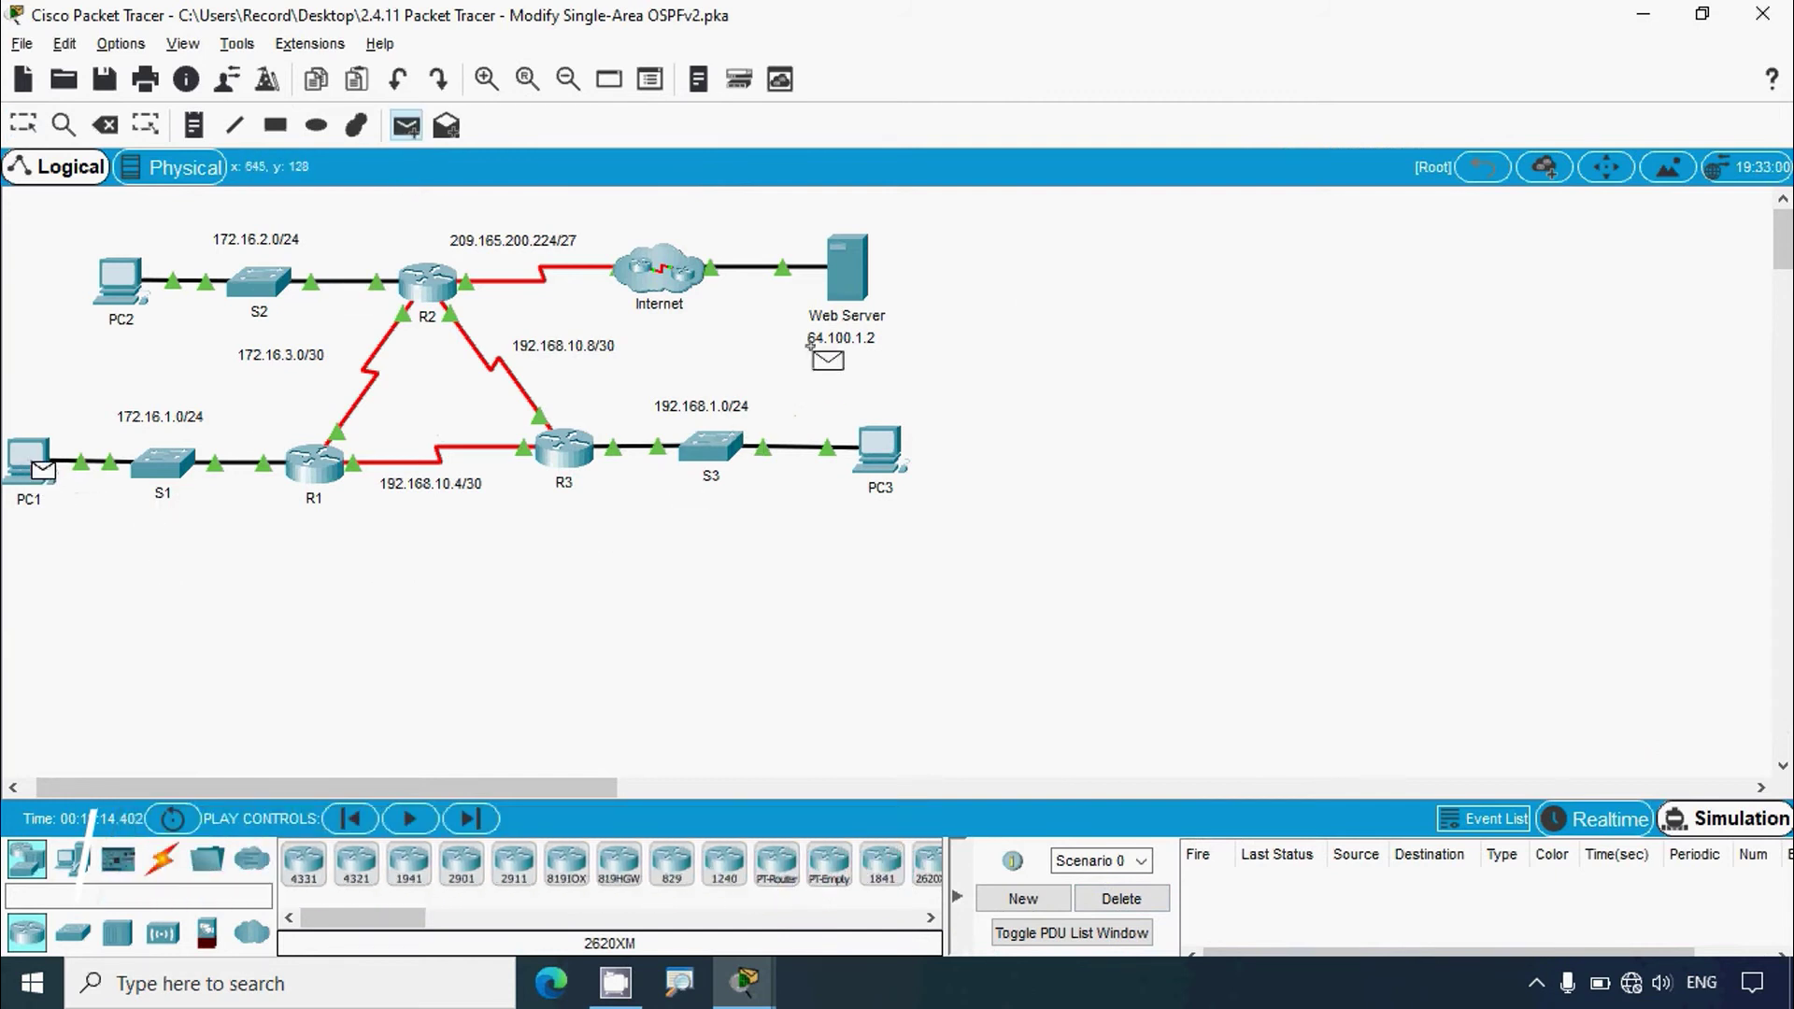
click(843, 277)
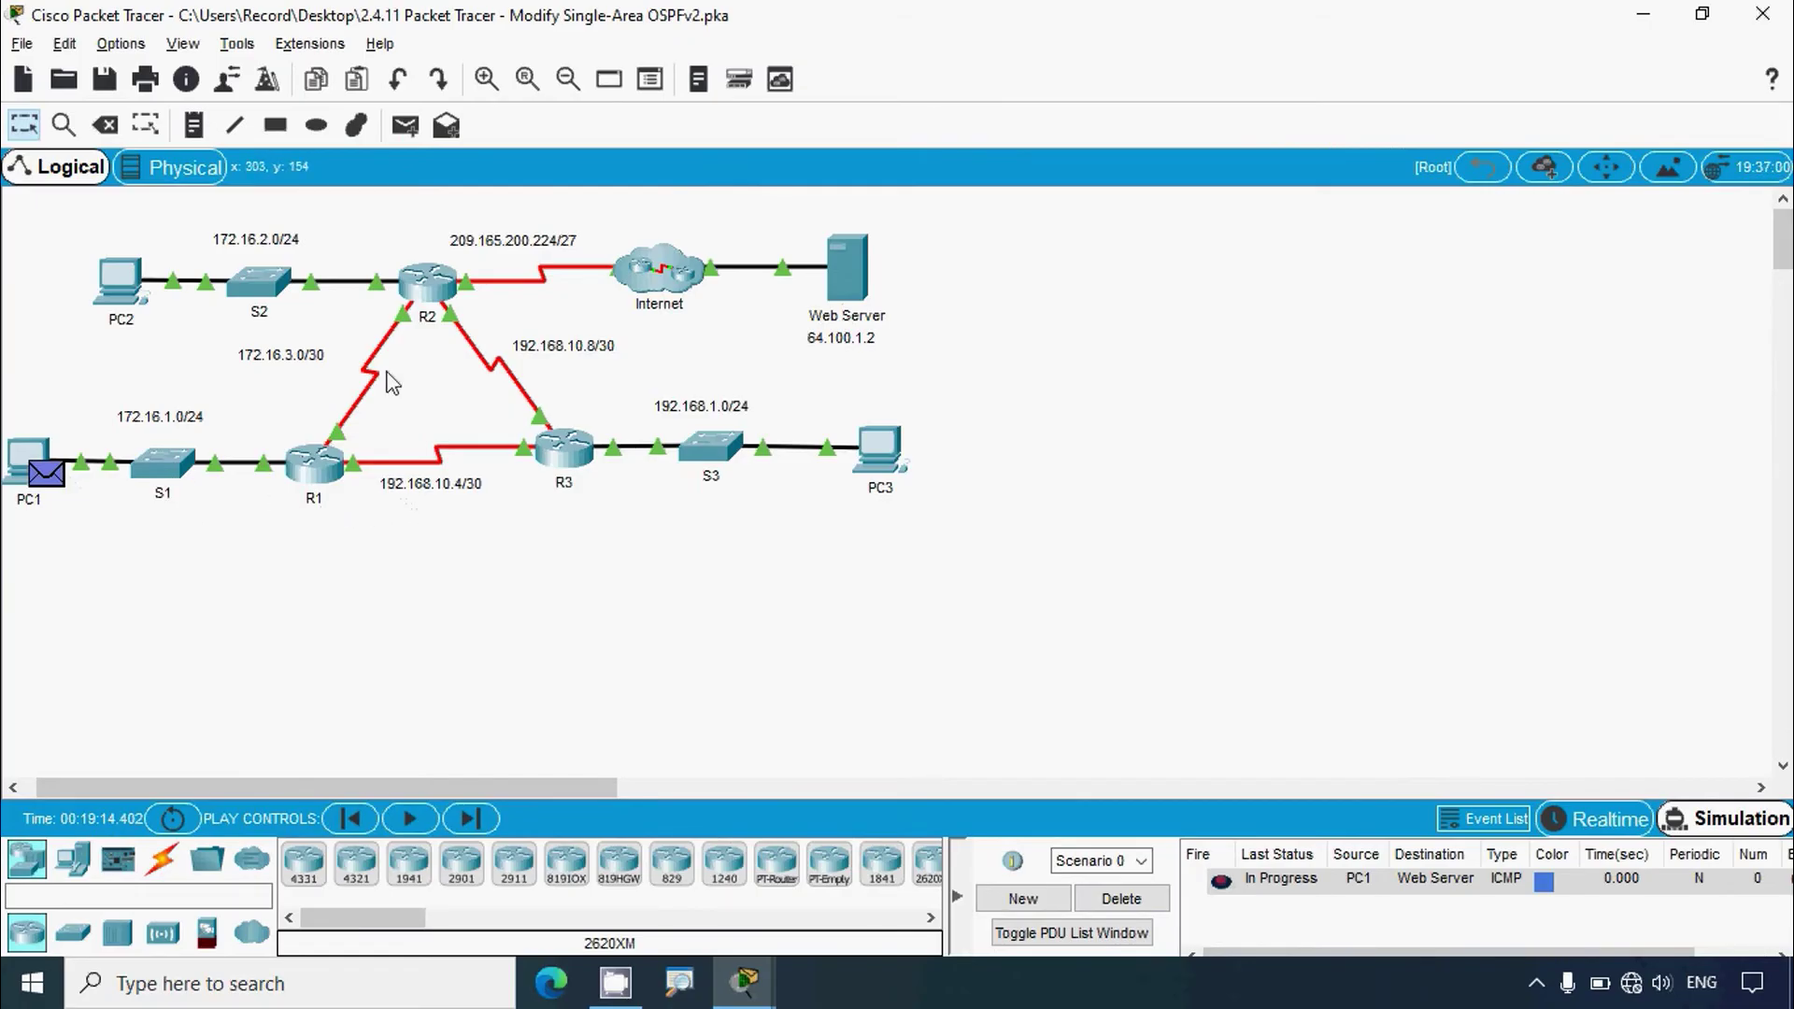
Step the ICMP packet through S1, R1, R2 and the Internet to the Web Server
click(478, 821)
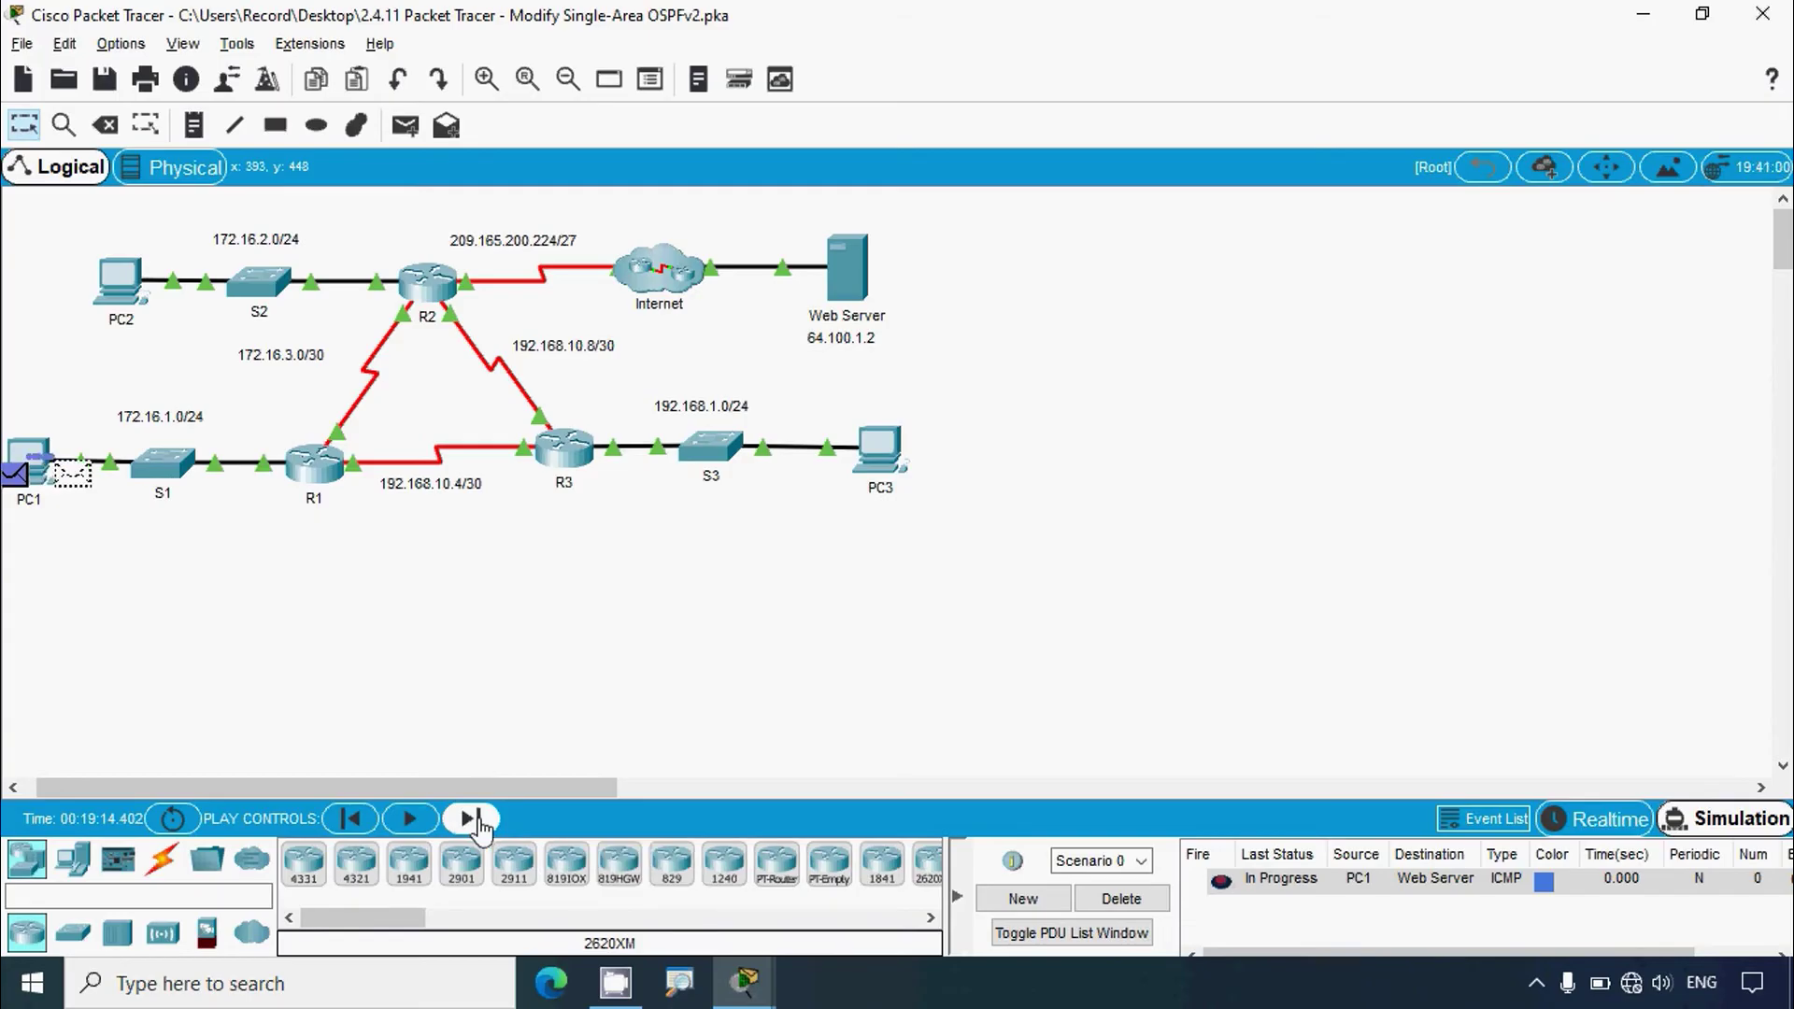
click(484, 819)
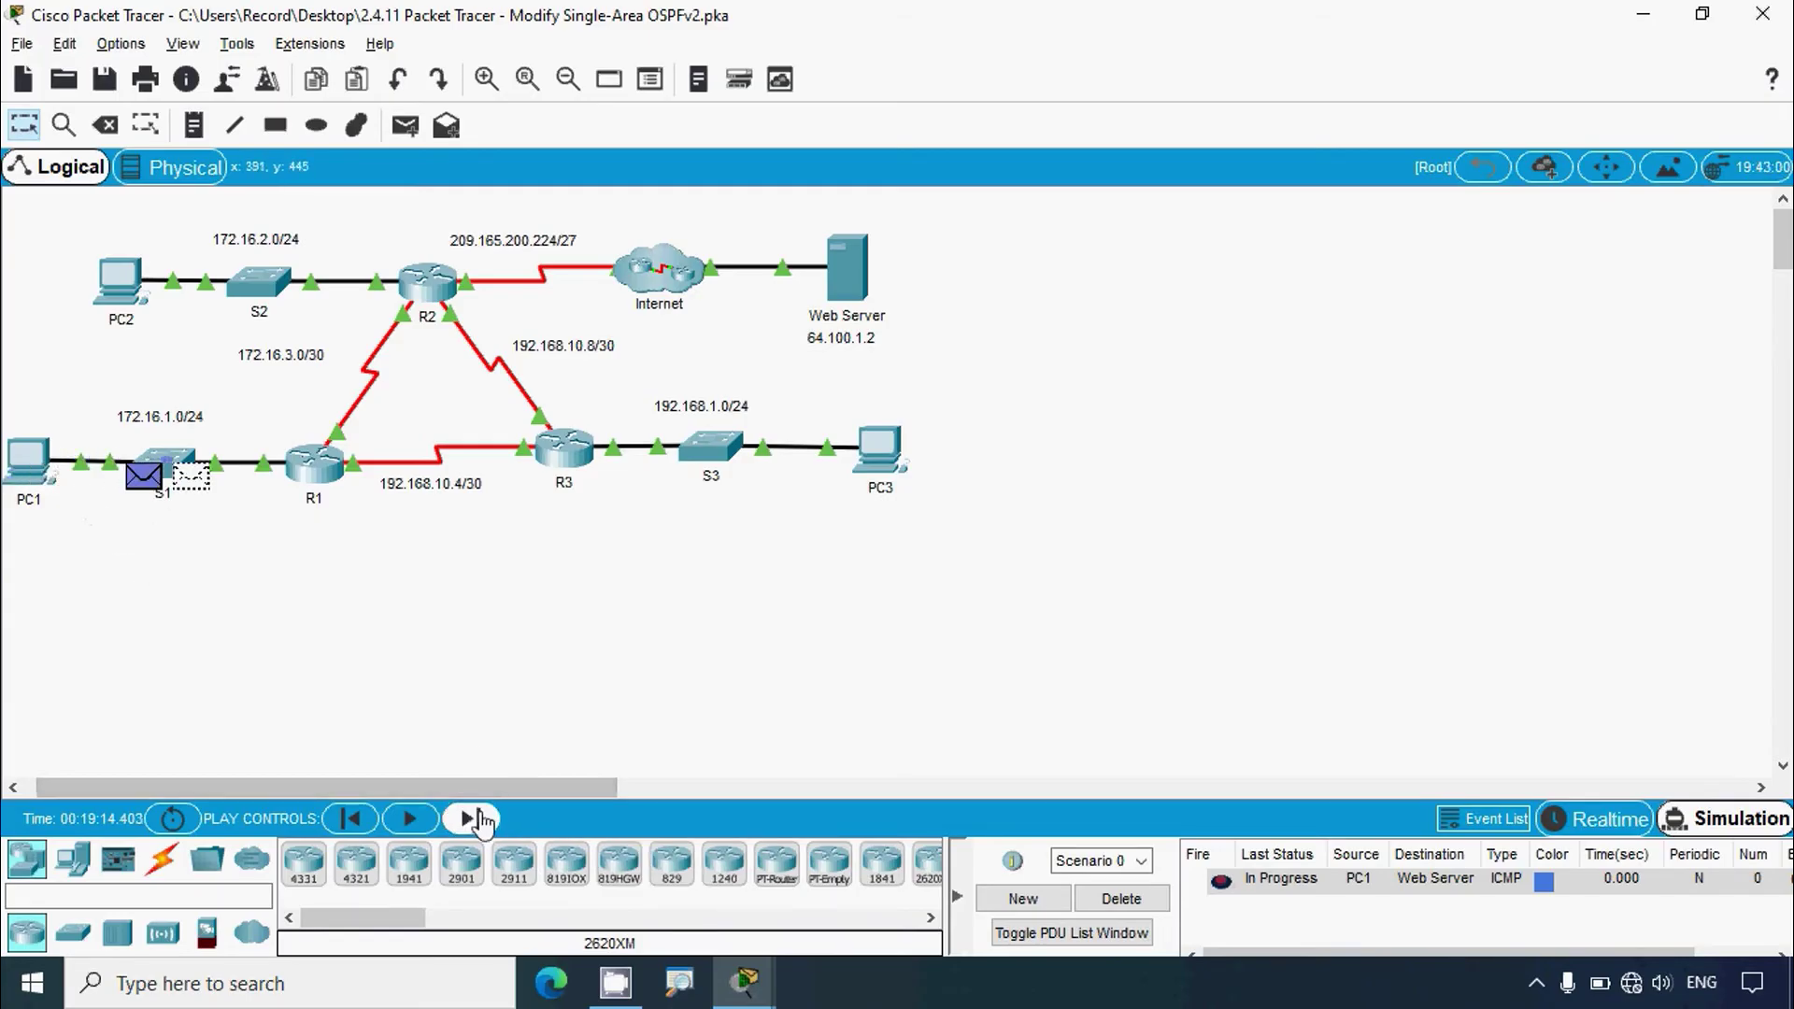
click(479, 819)
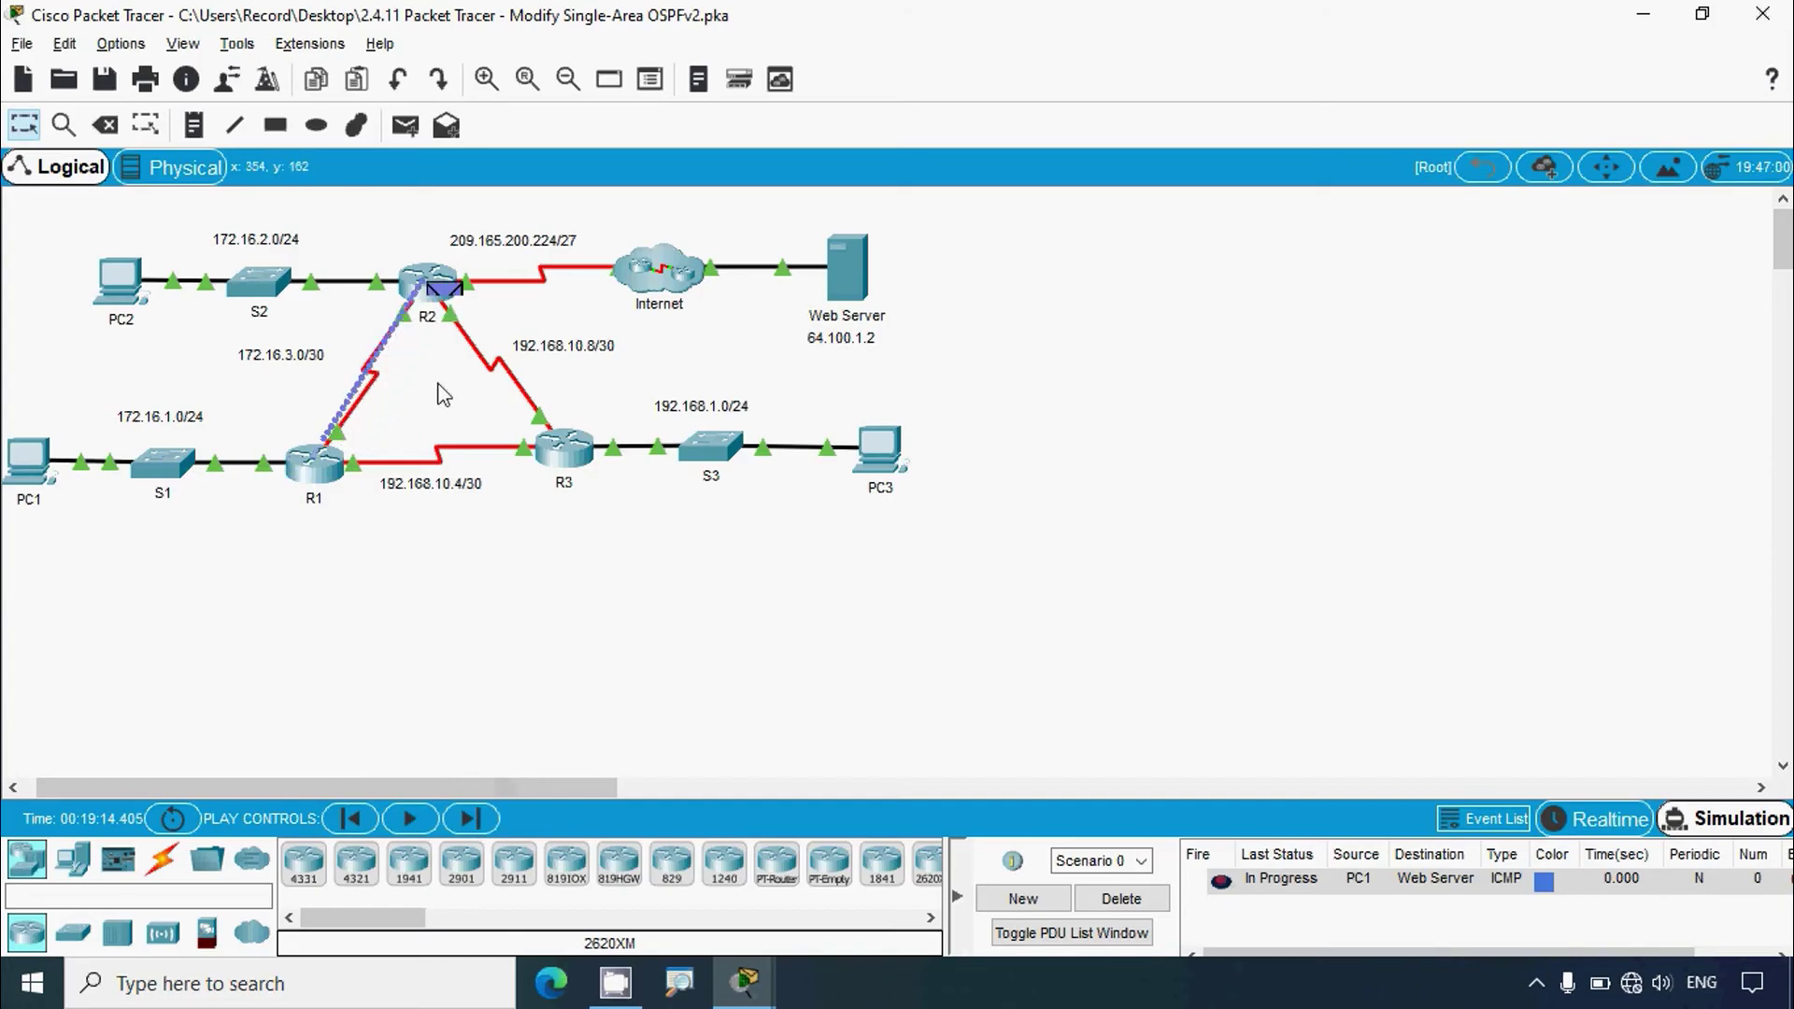
click(476, 820)
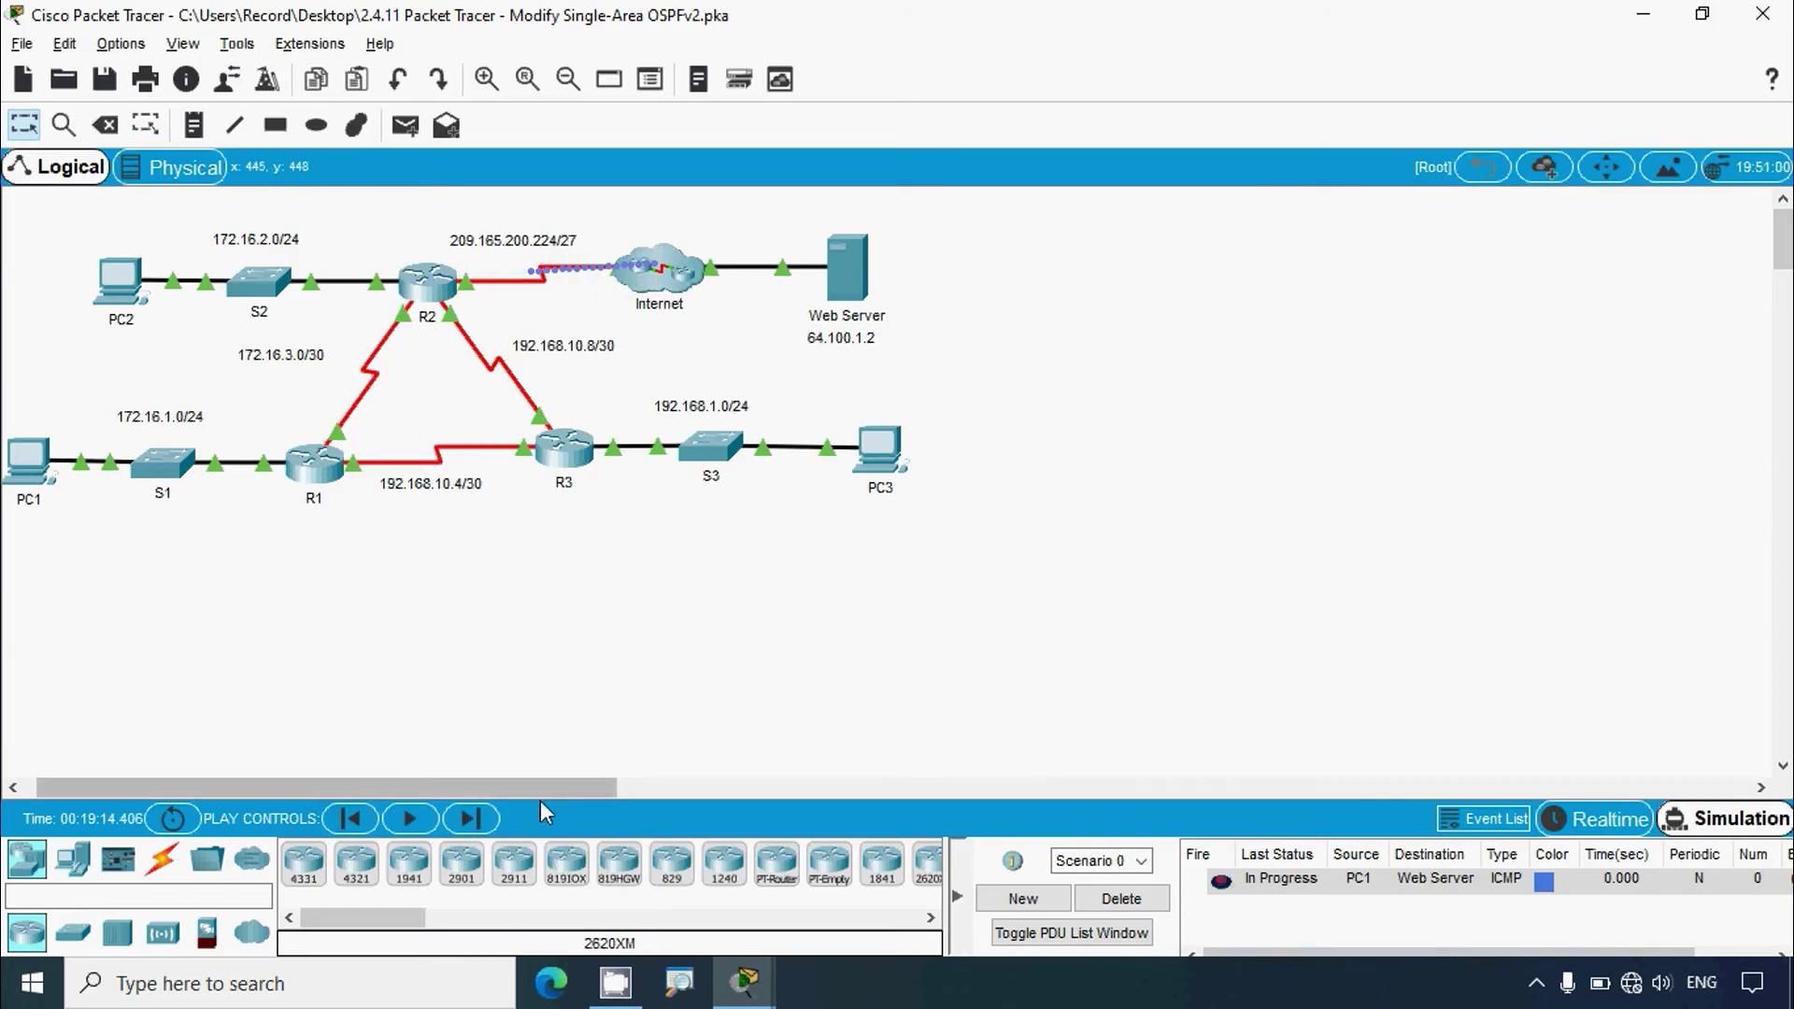
click(478, 821)
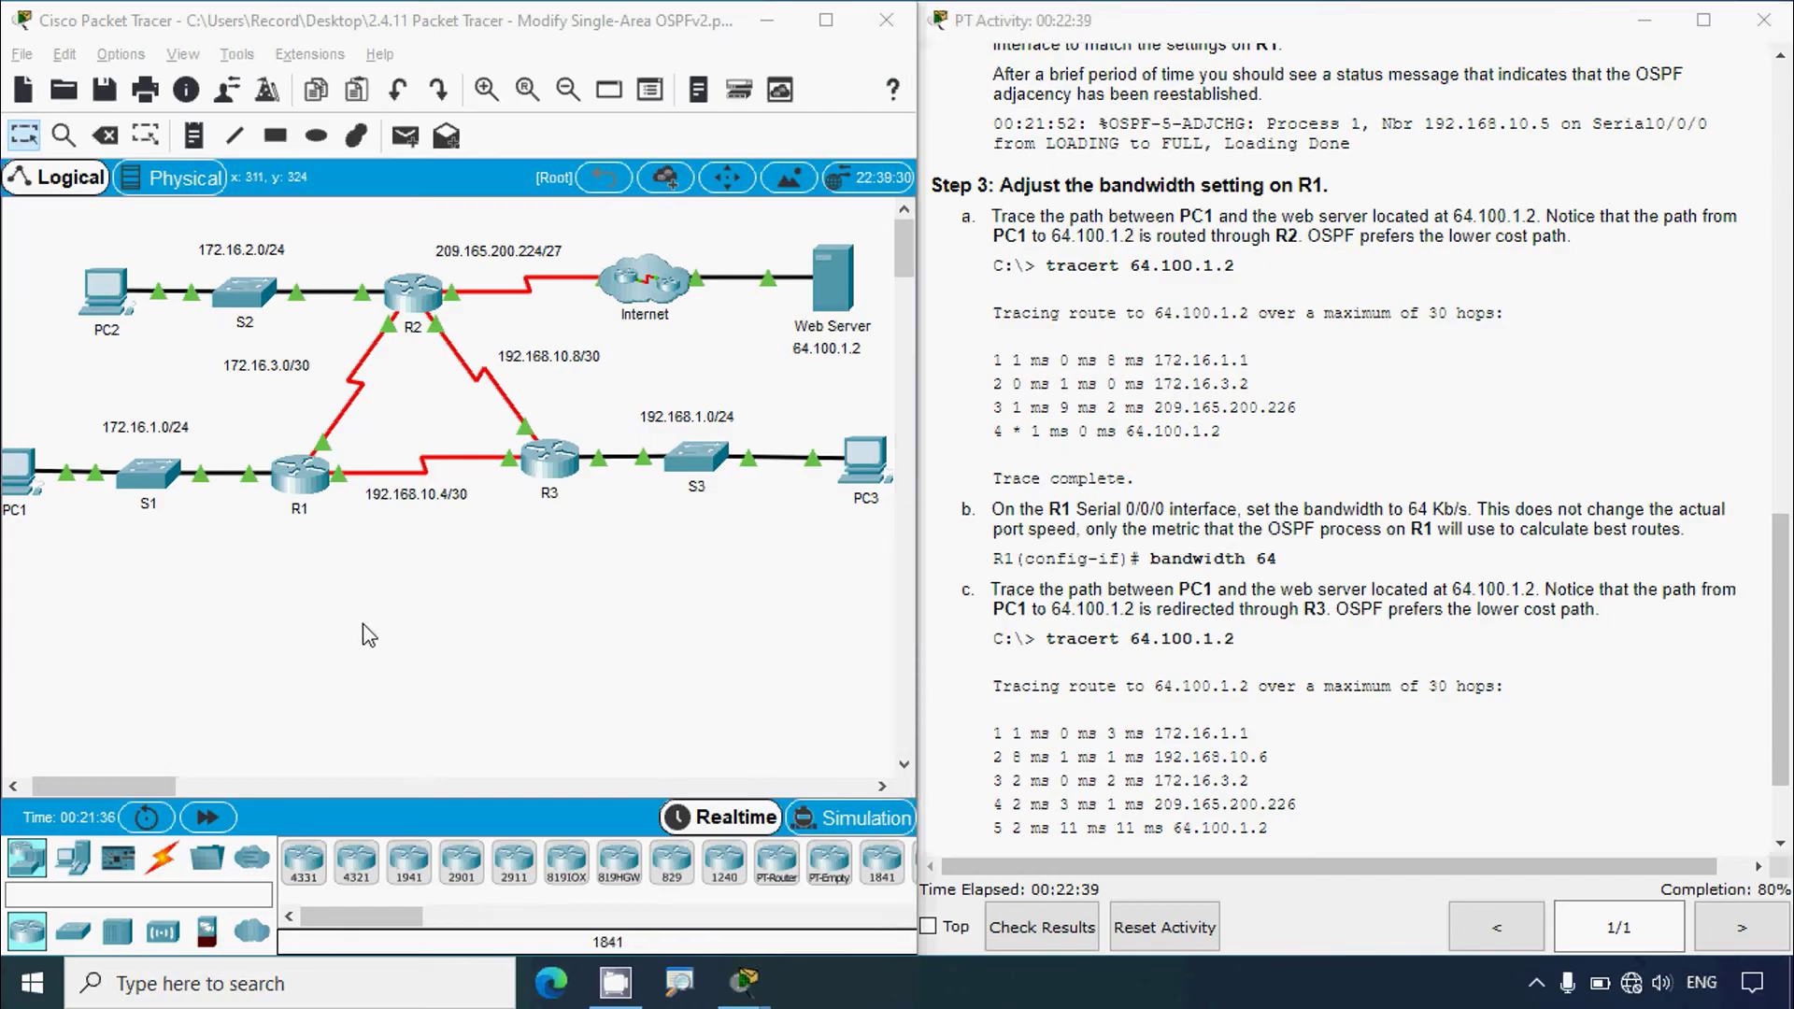
In R1's CLI, apply 'bandwidth 64' to interface serial 0/0/0, then close the window
click(299, 474)
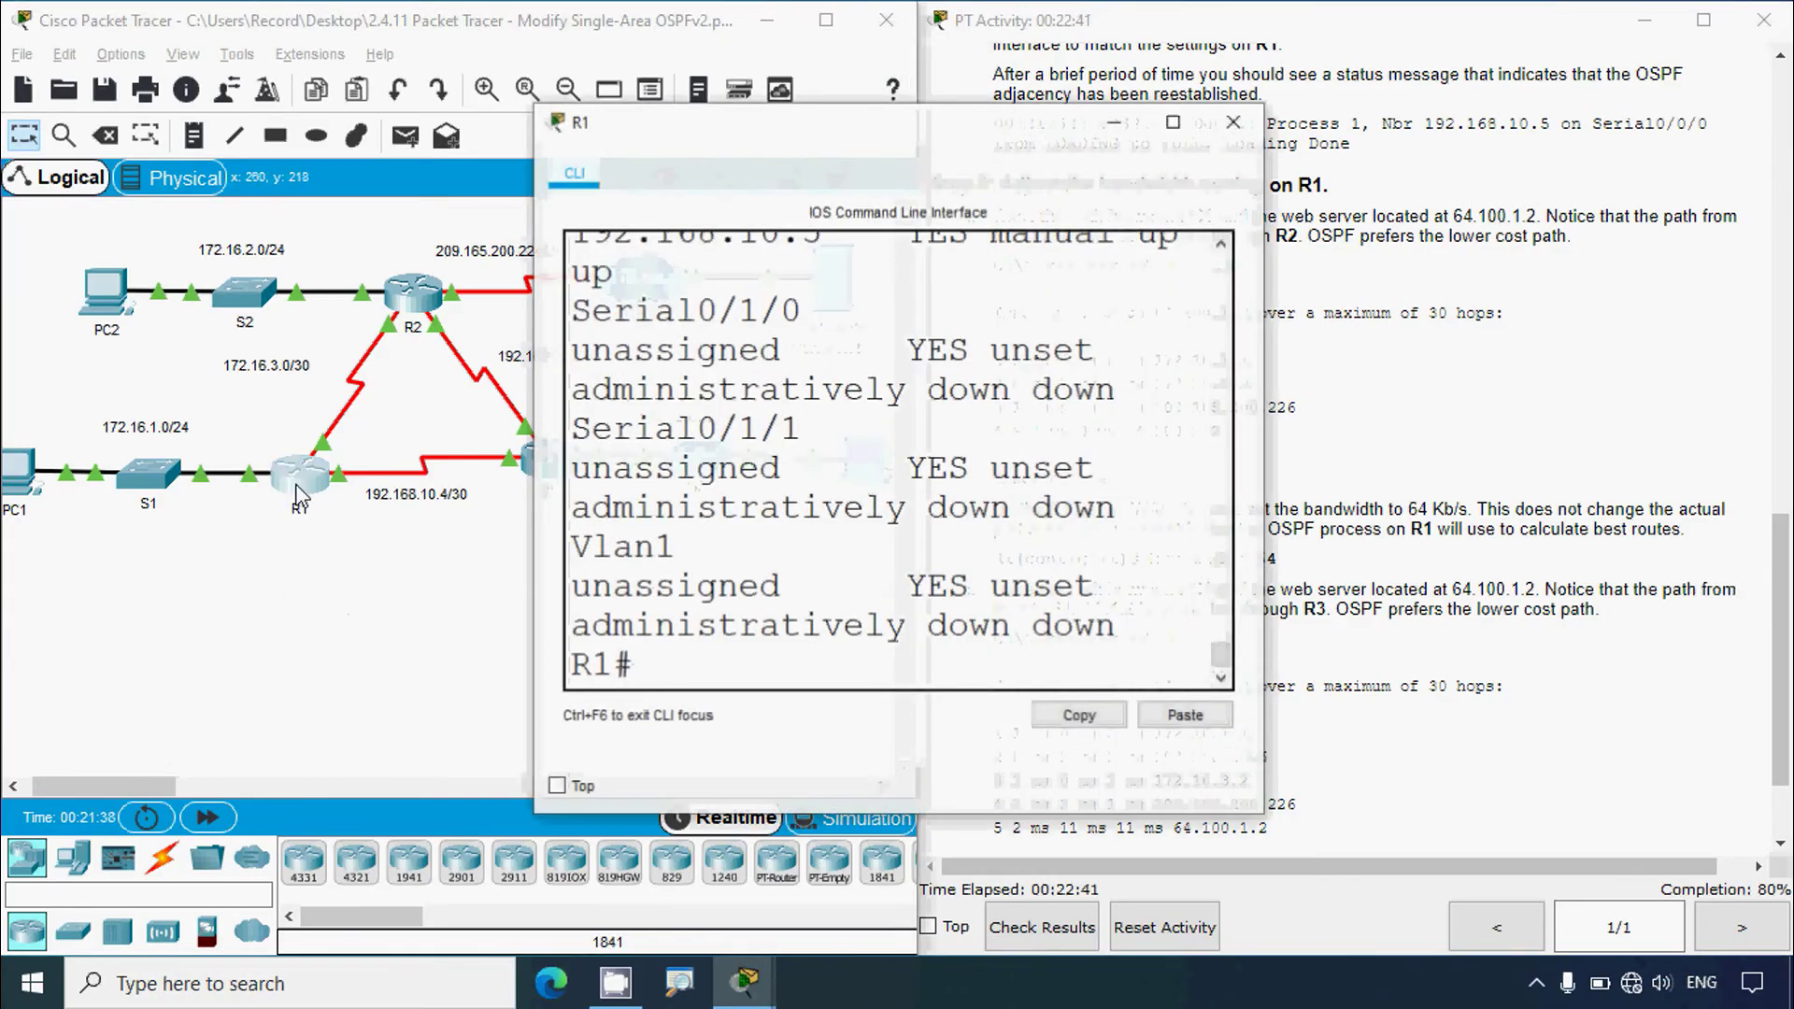
drag(822, 134, 350, 109)
drag(754, 318, 1007, 348)
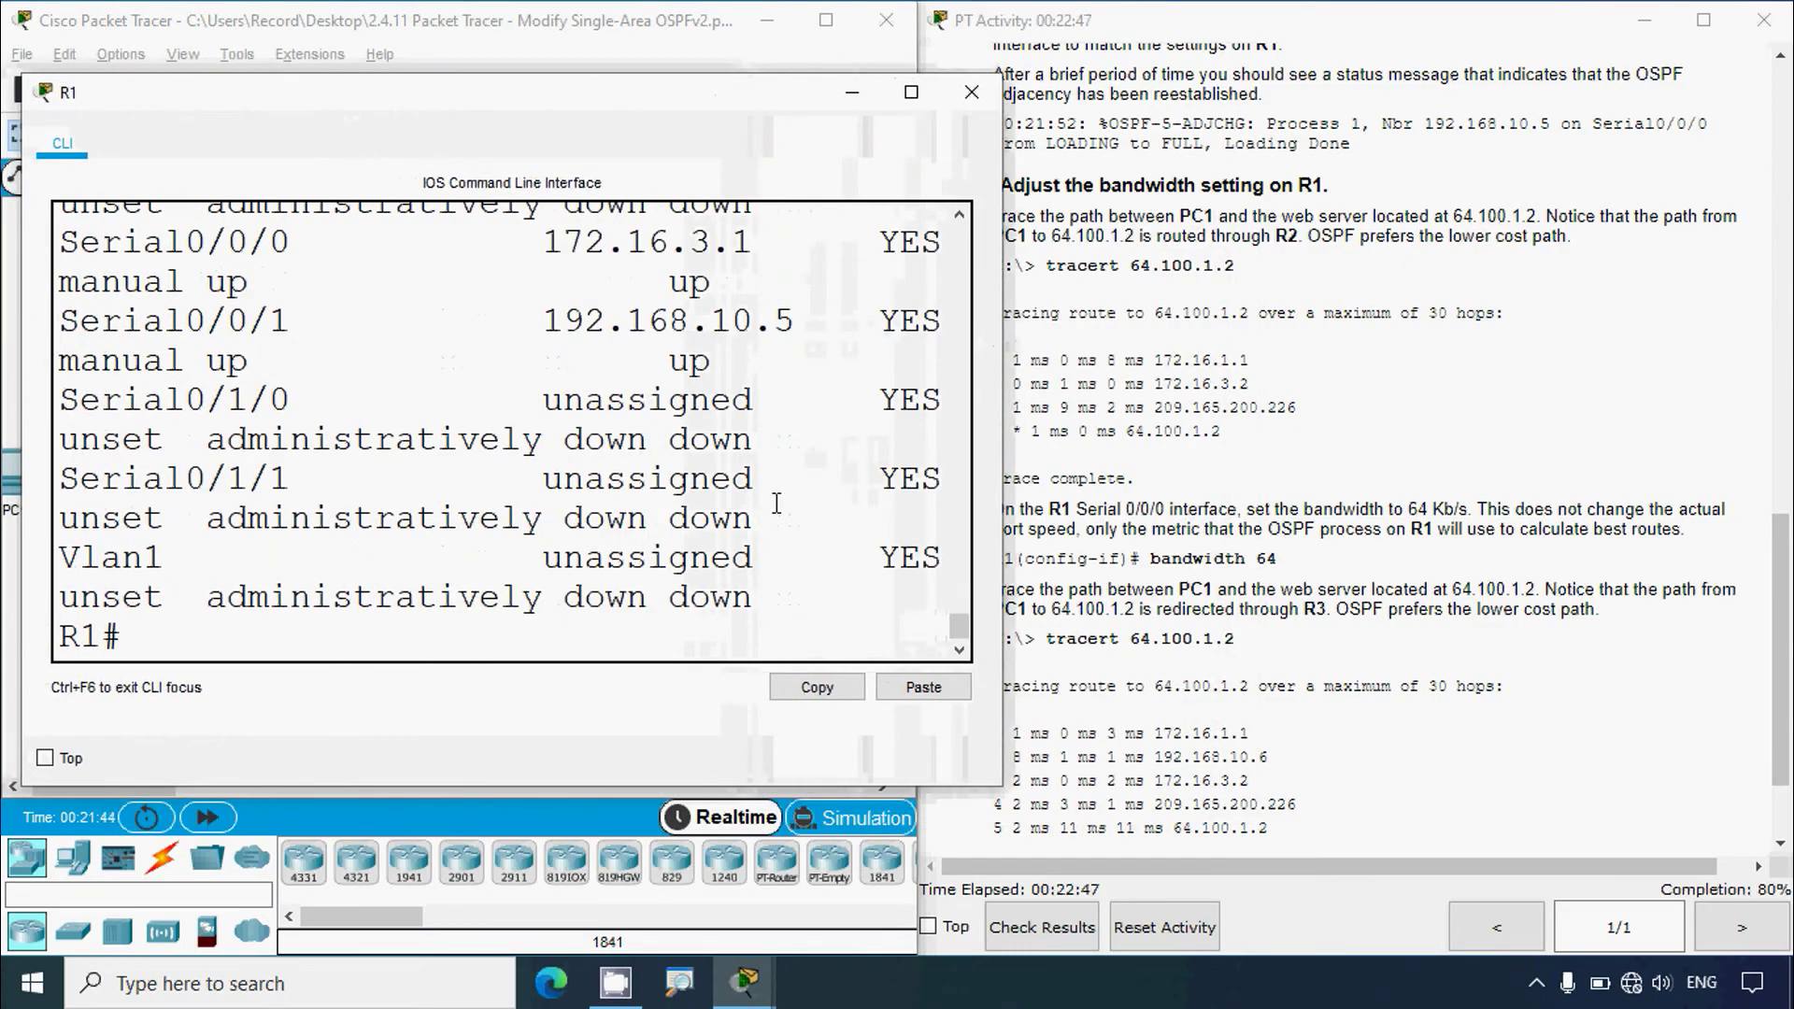
click(396, 628)
key(Return)
text(conf )
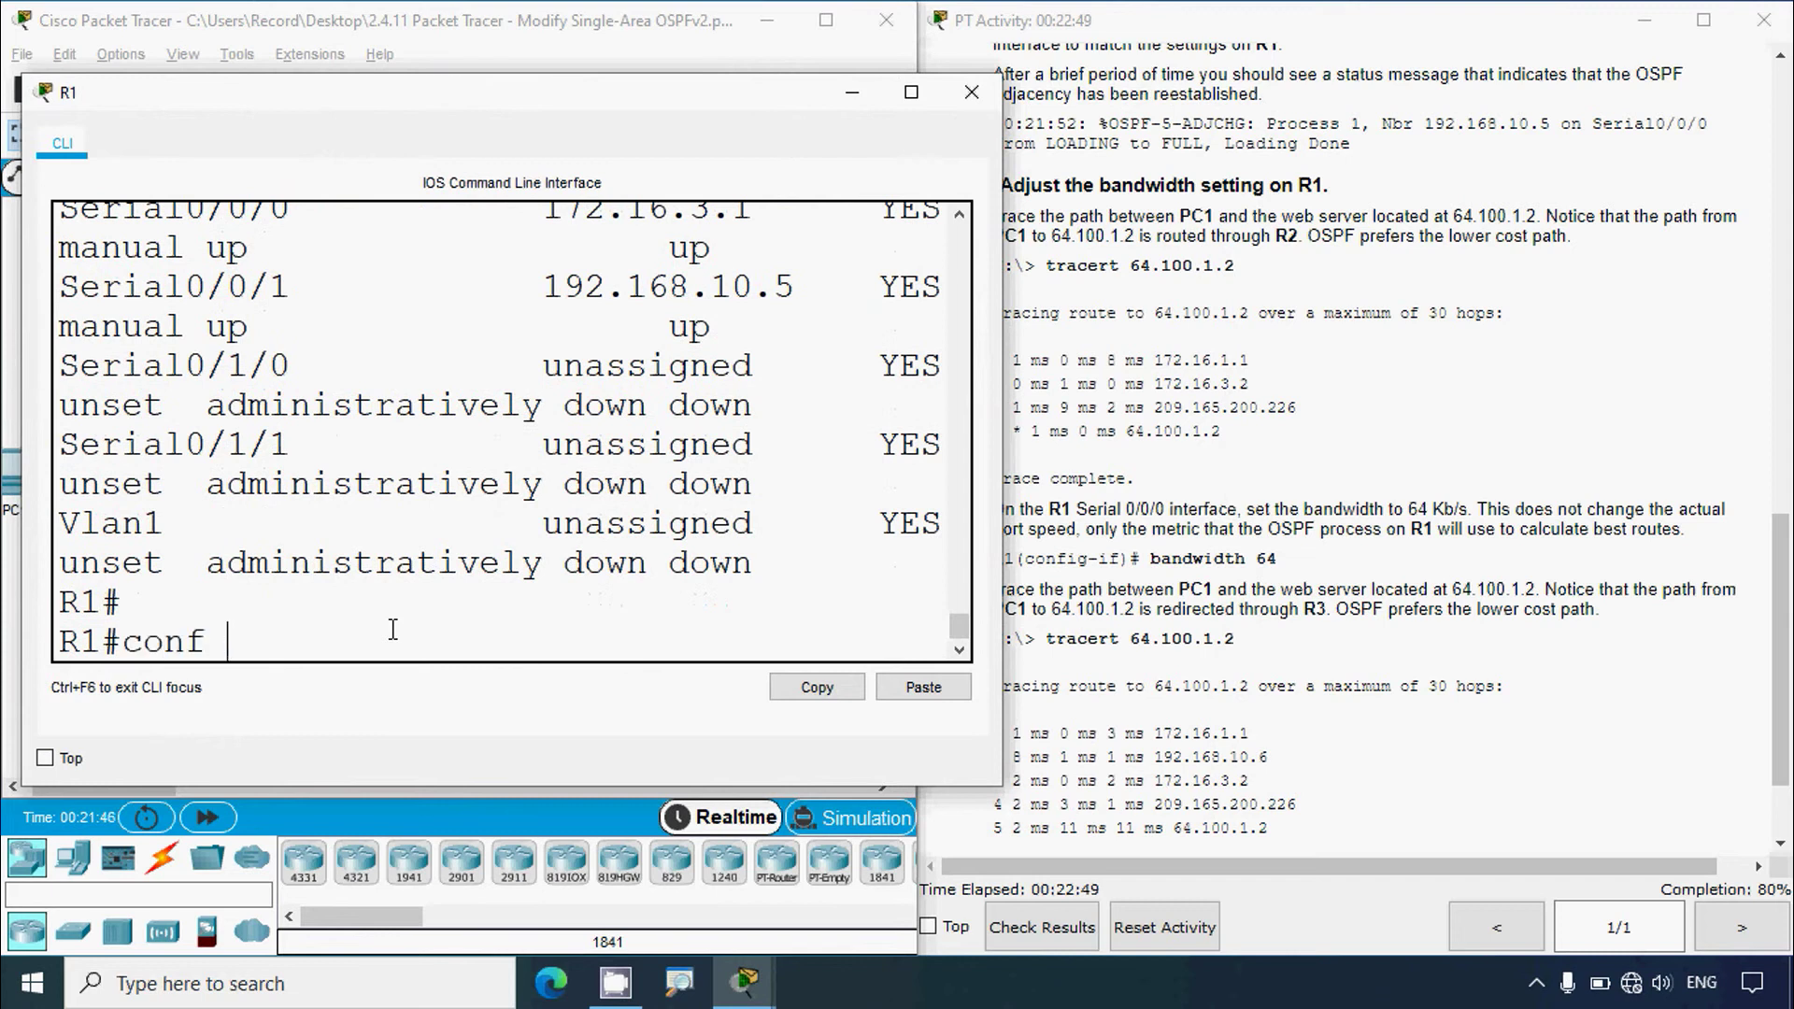
text(t)
key(Return)
text(interface serial 0)
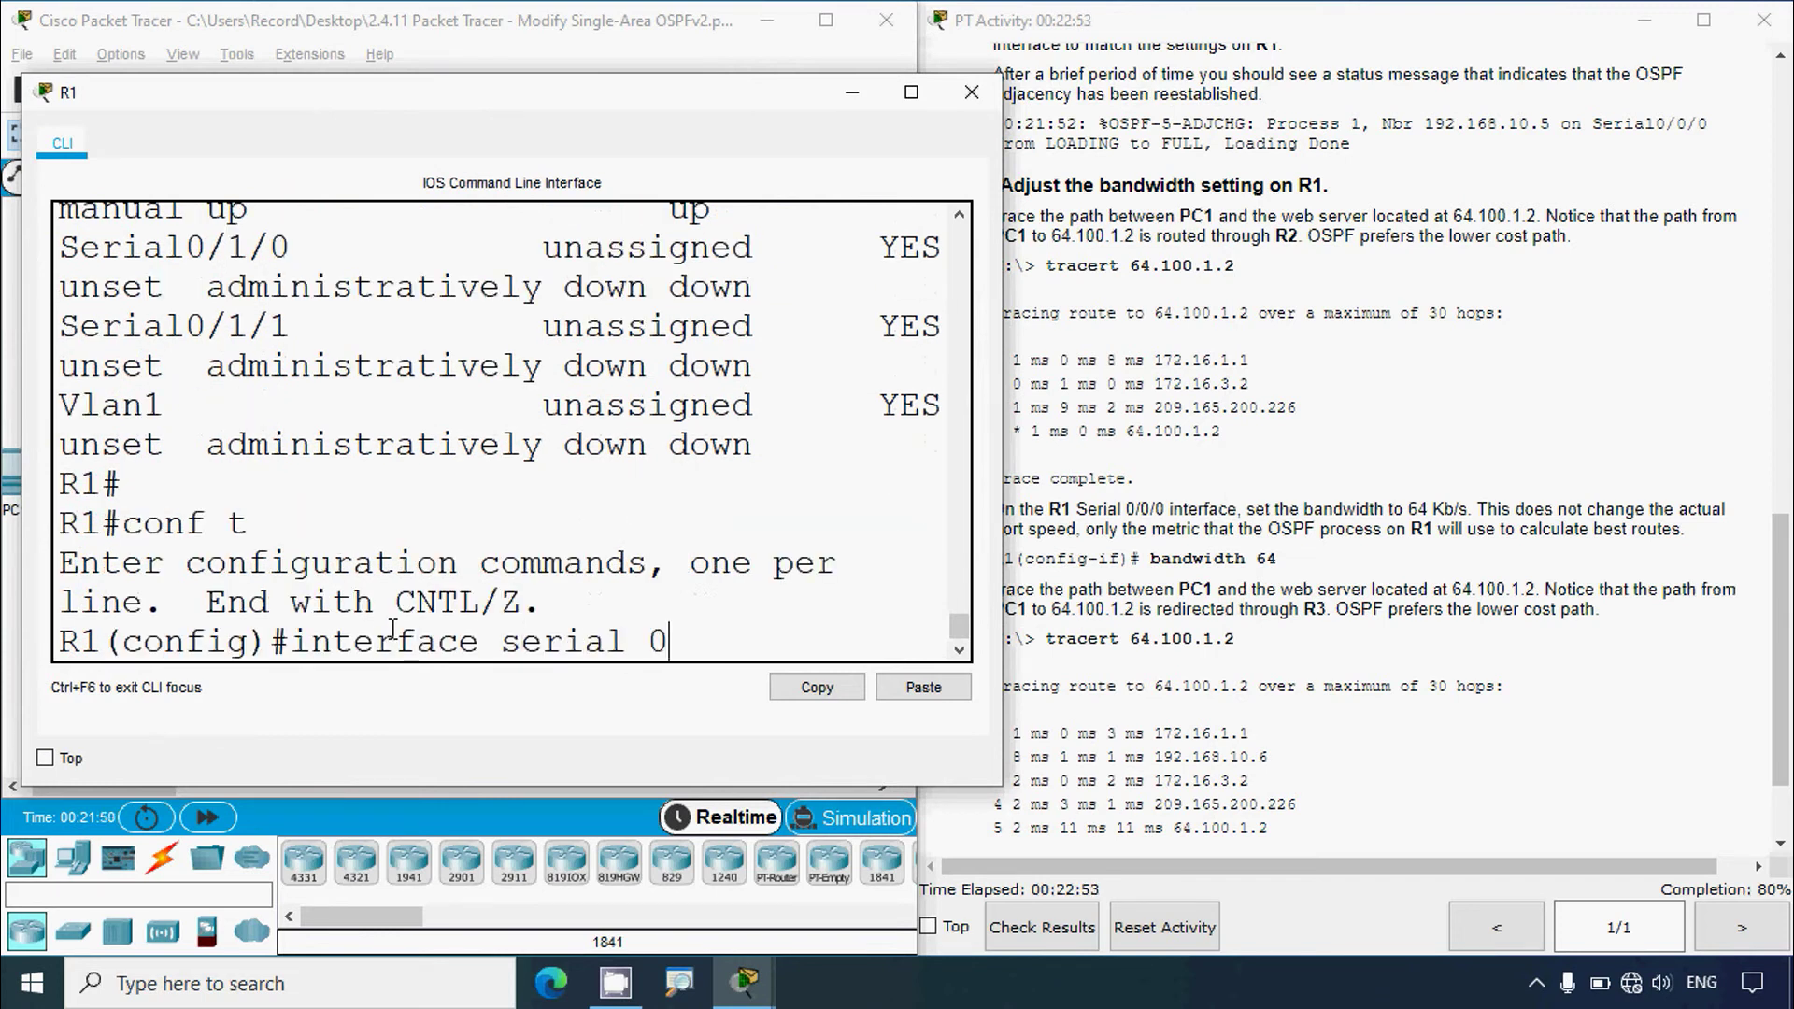
text(/0/0)
key(Return)
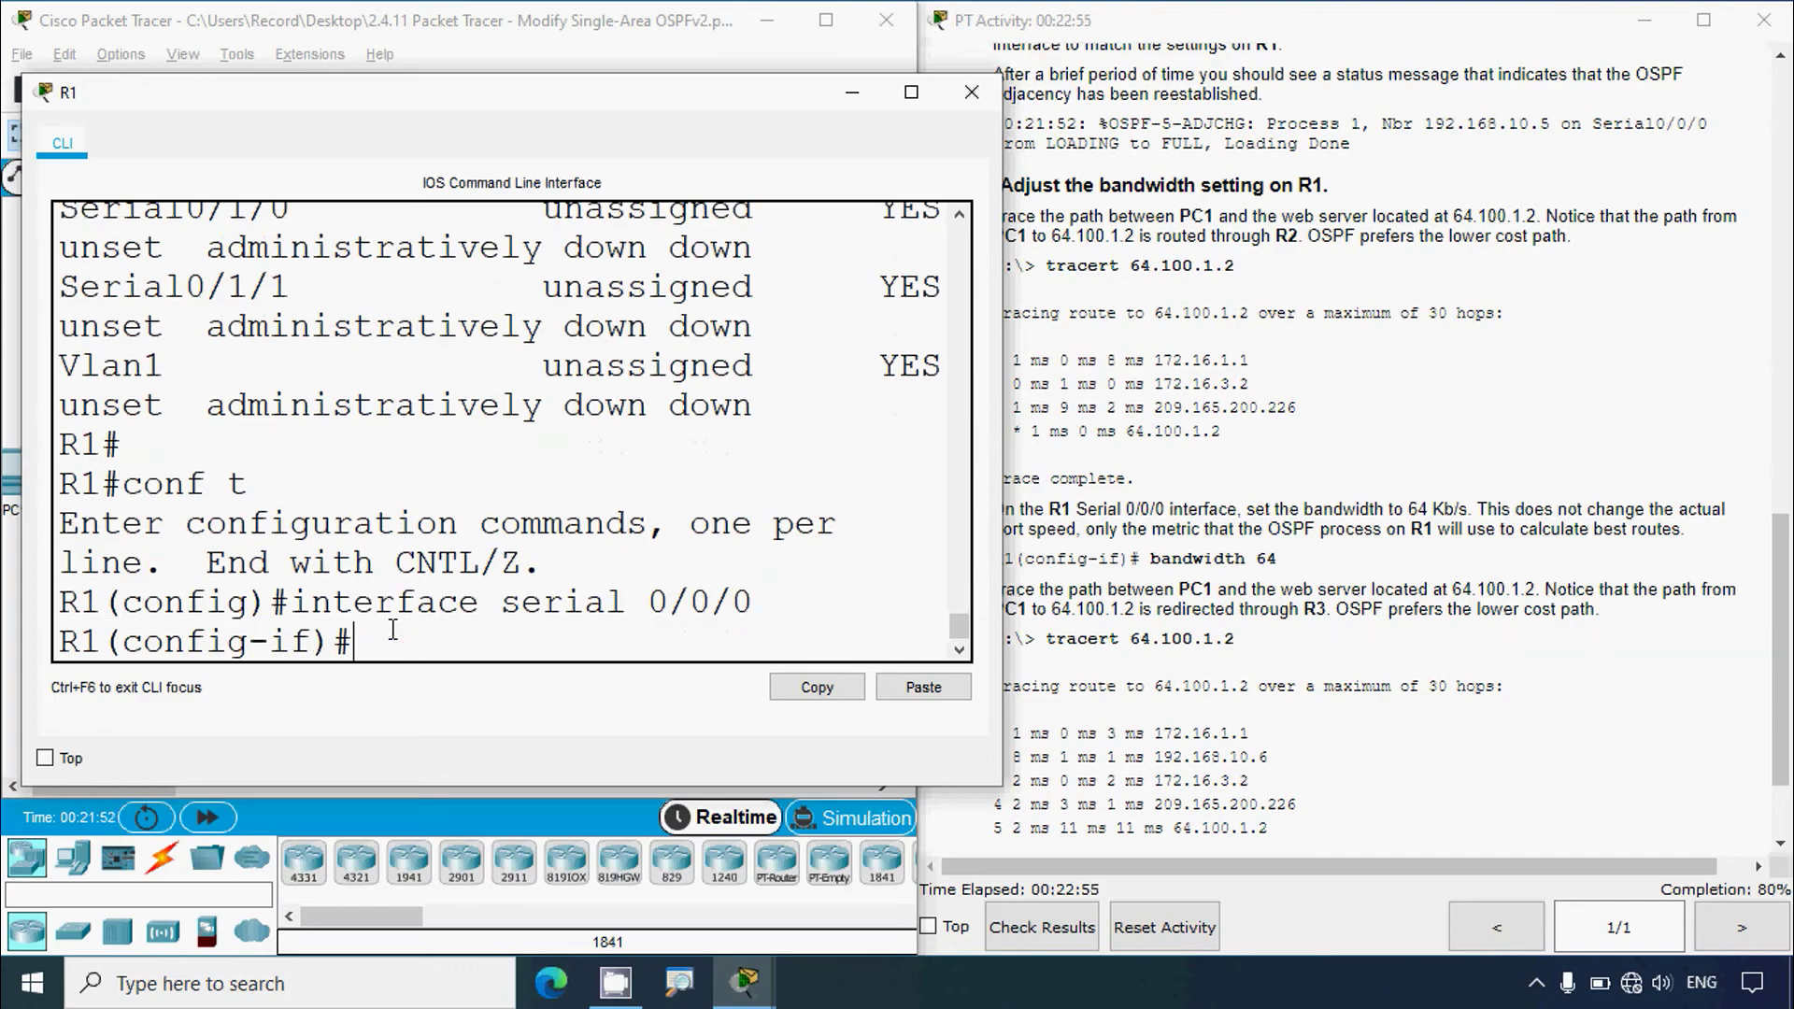
text(bandwidth)
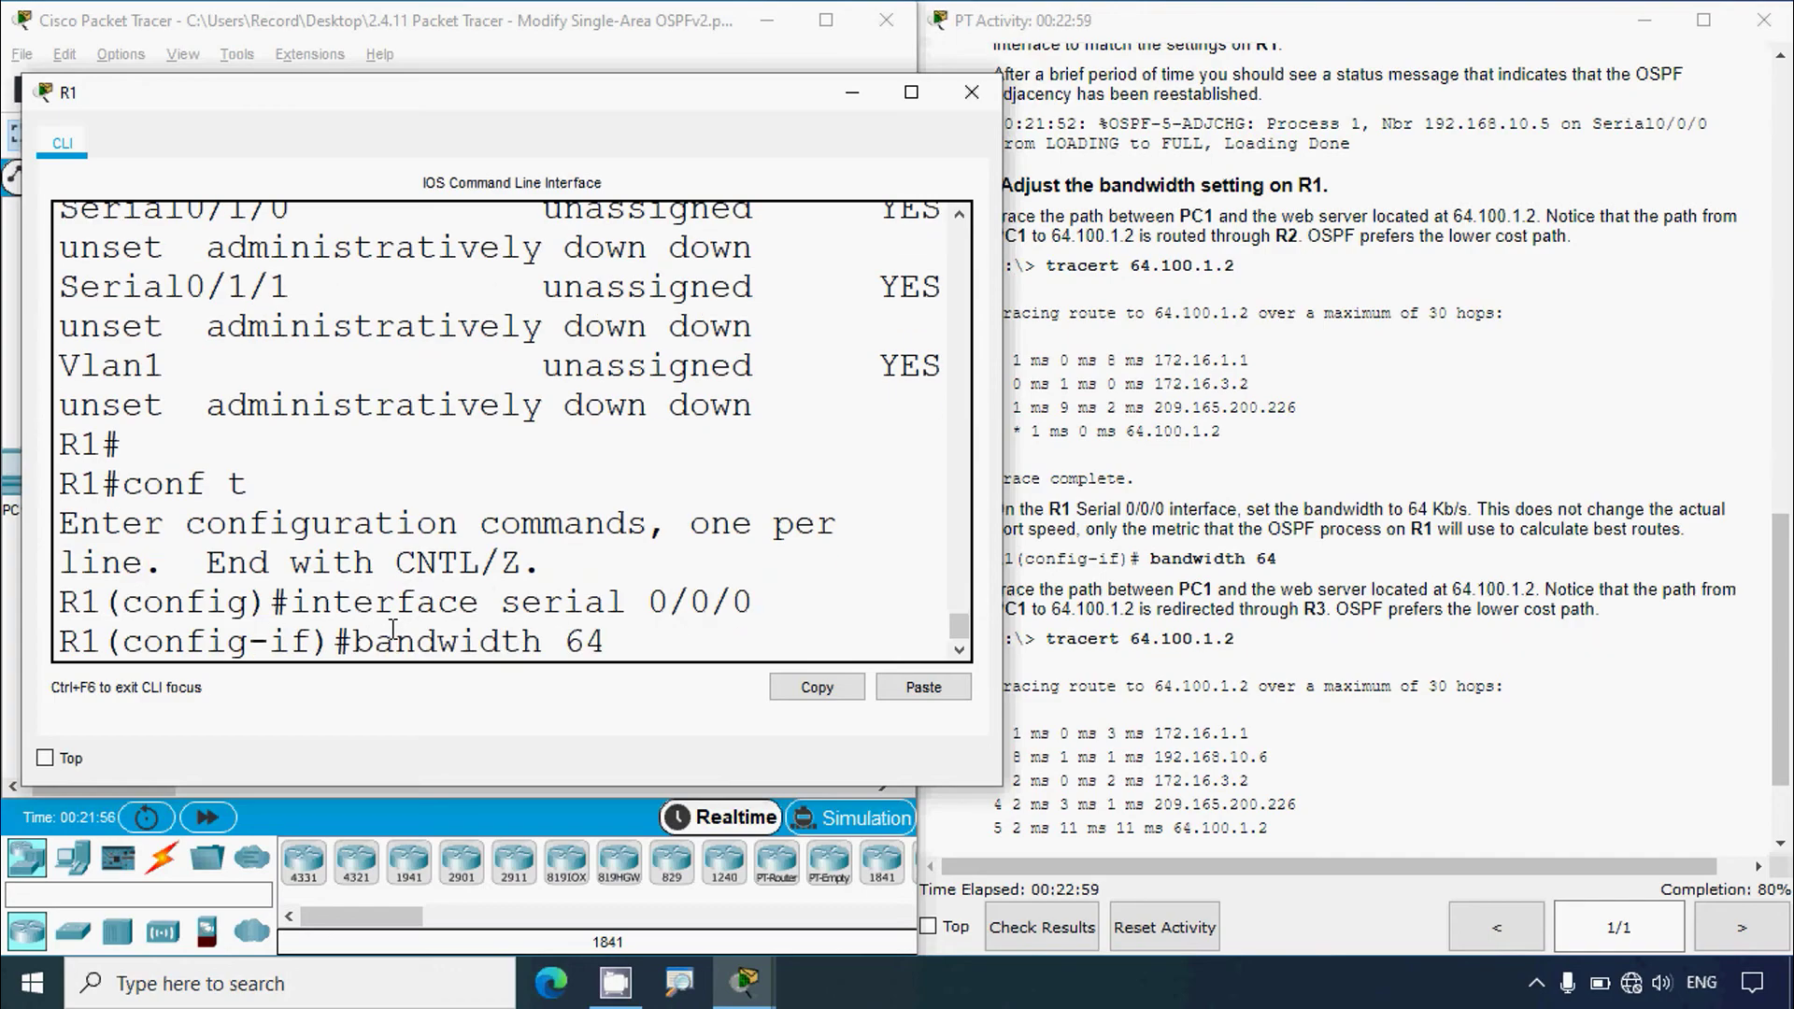
text( 64)
key(Return)
key(Return)
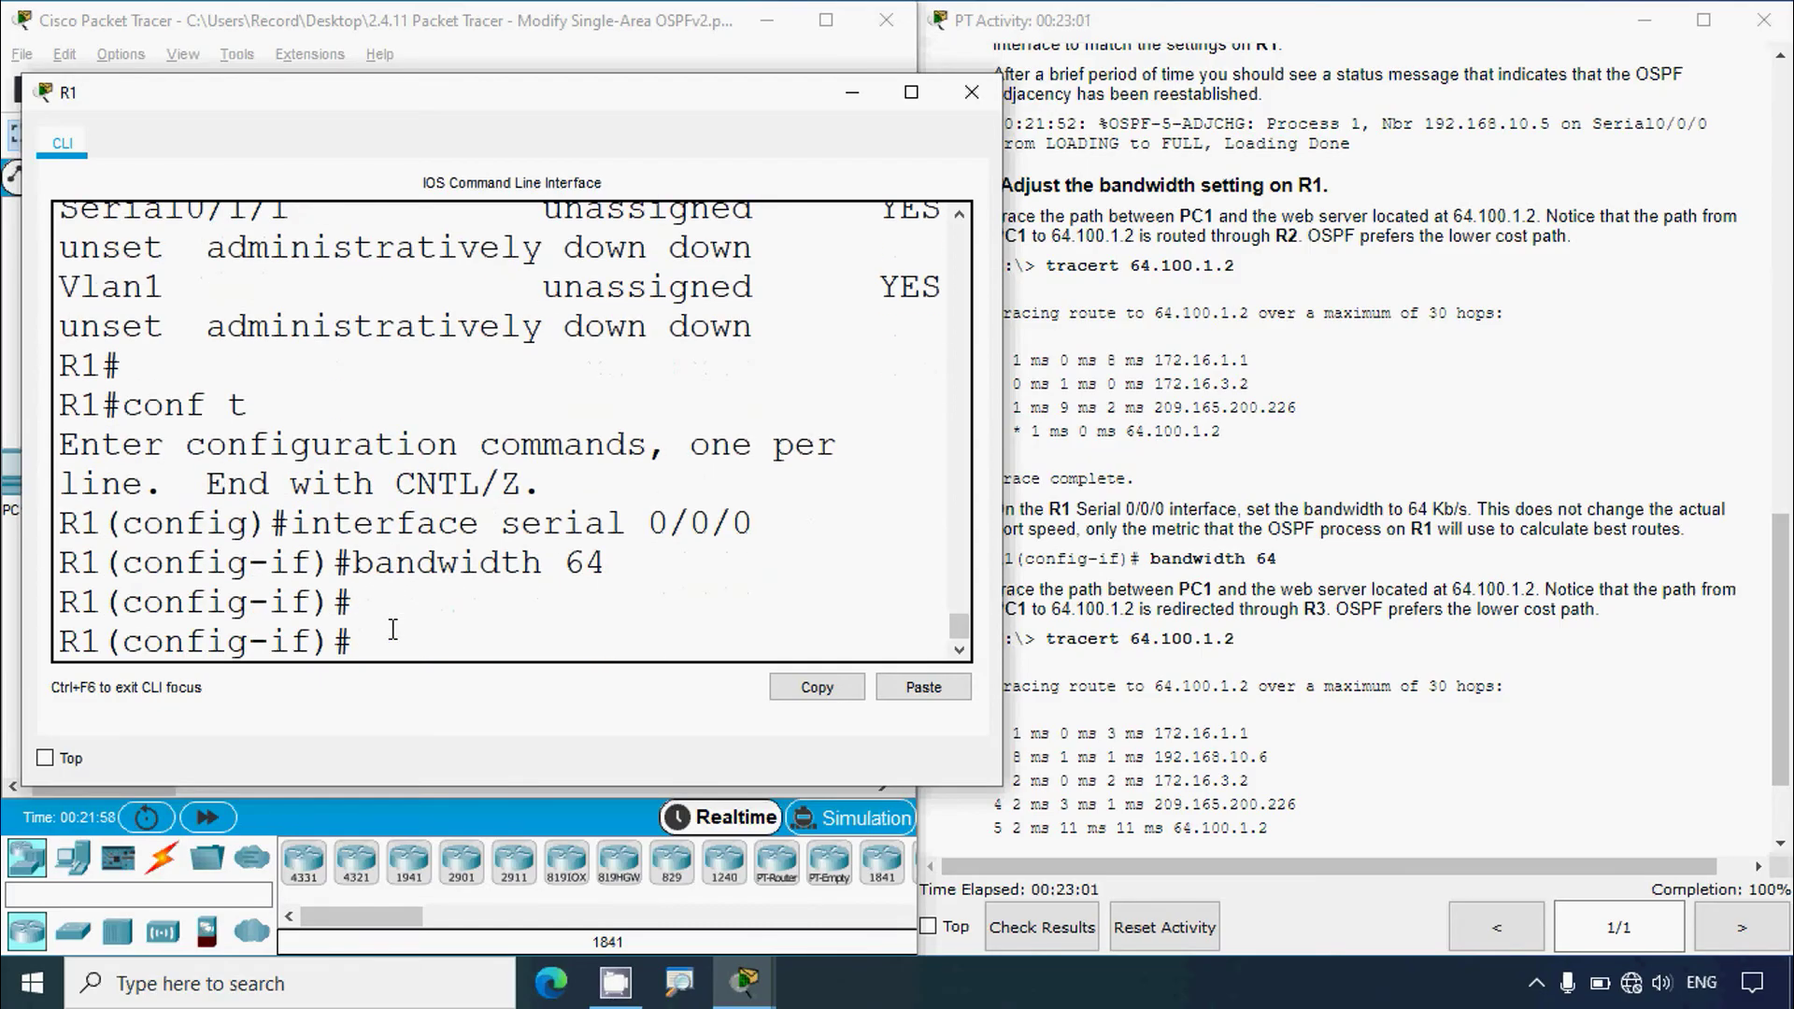
click(972, 92)
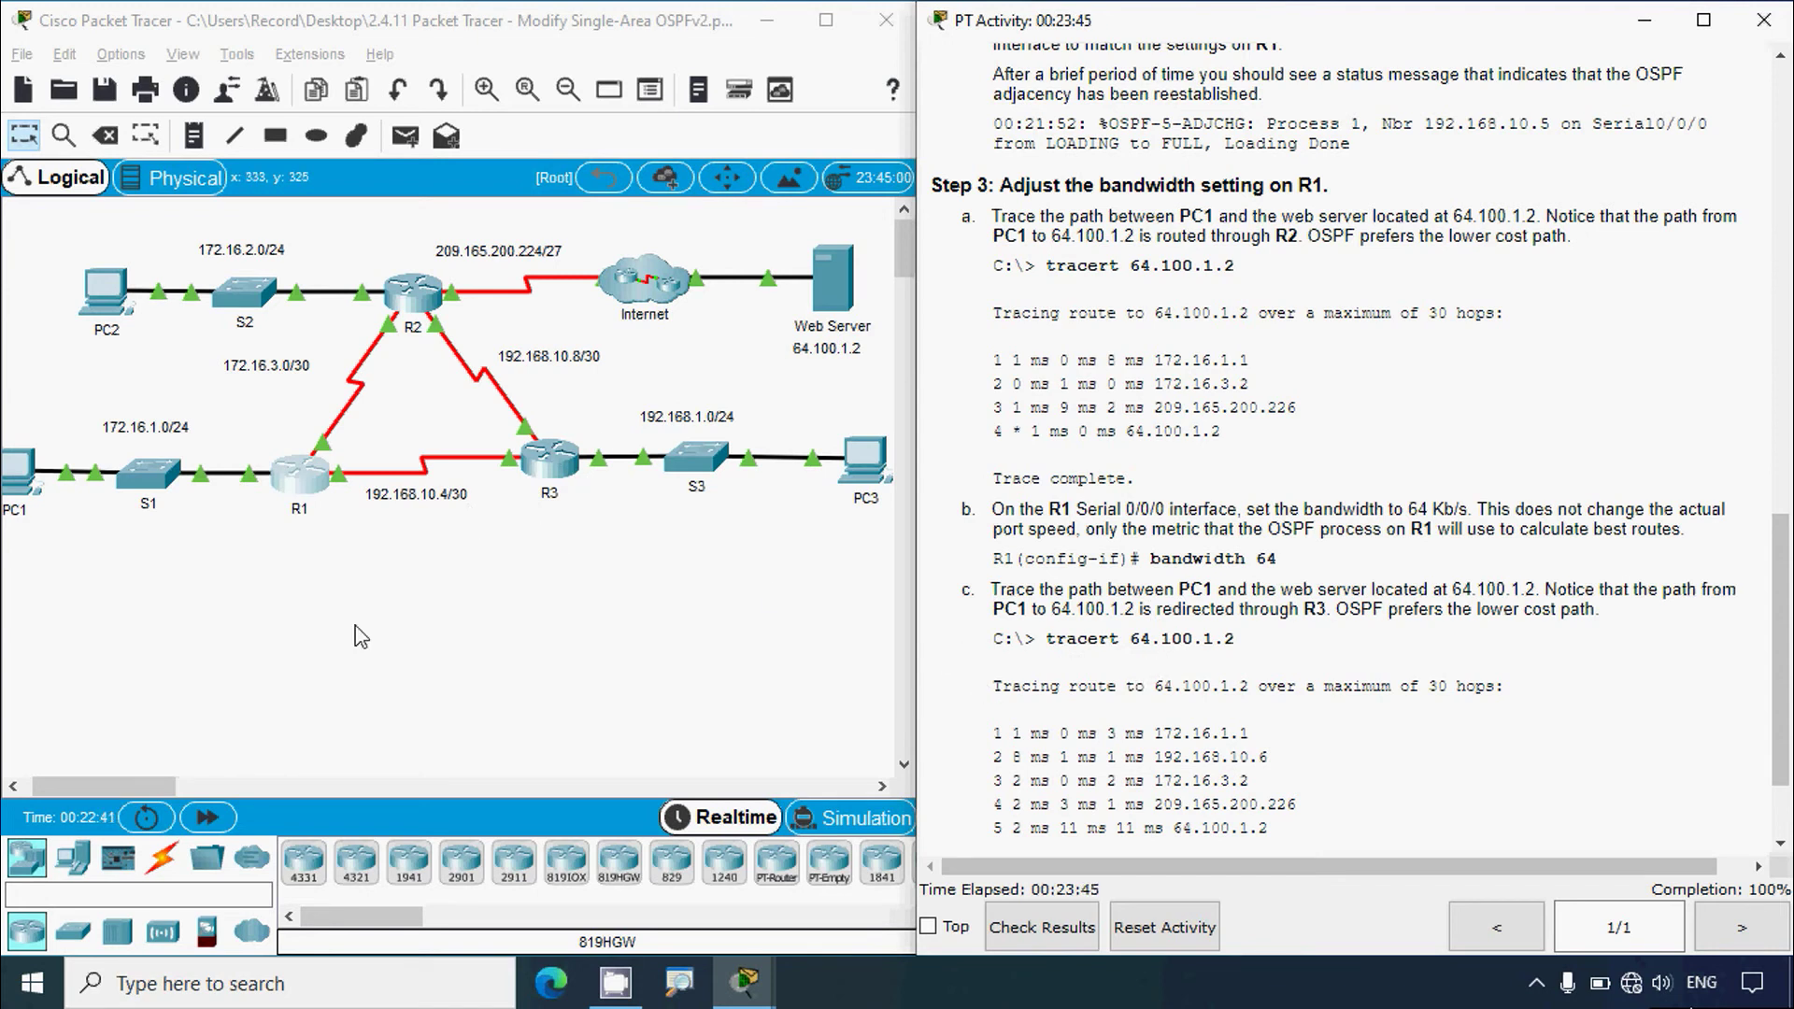
Rerun the tracert to 64.100.1.2 in PC1's command prompt
click(24, 498)
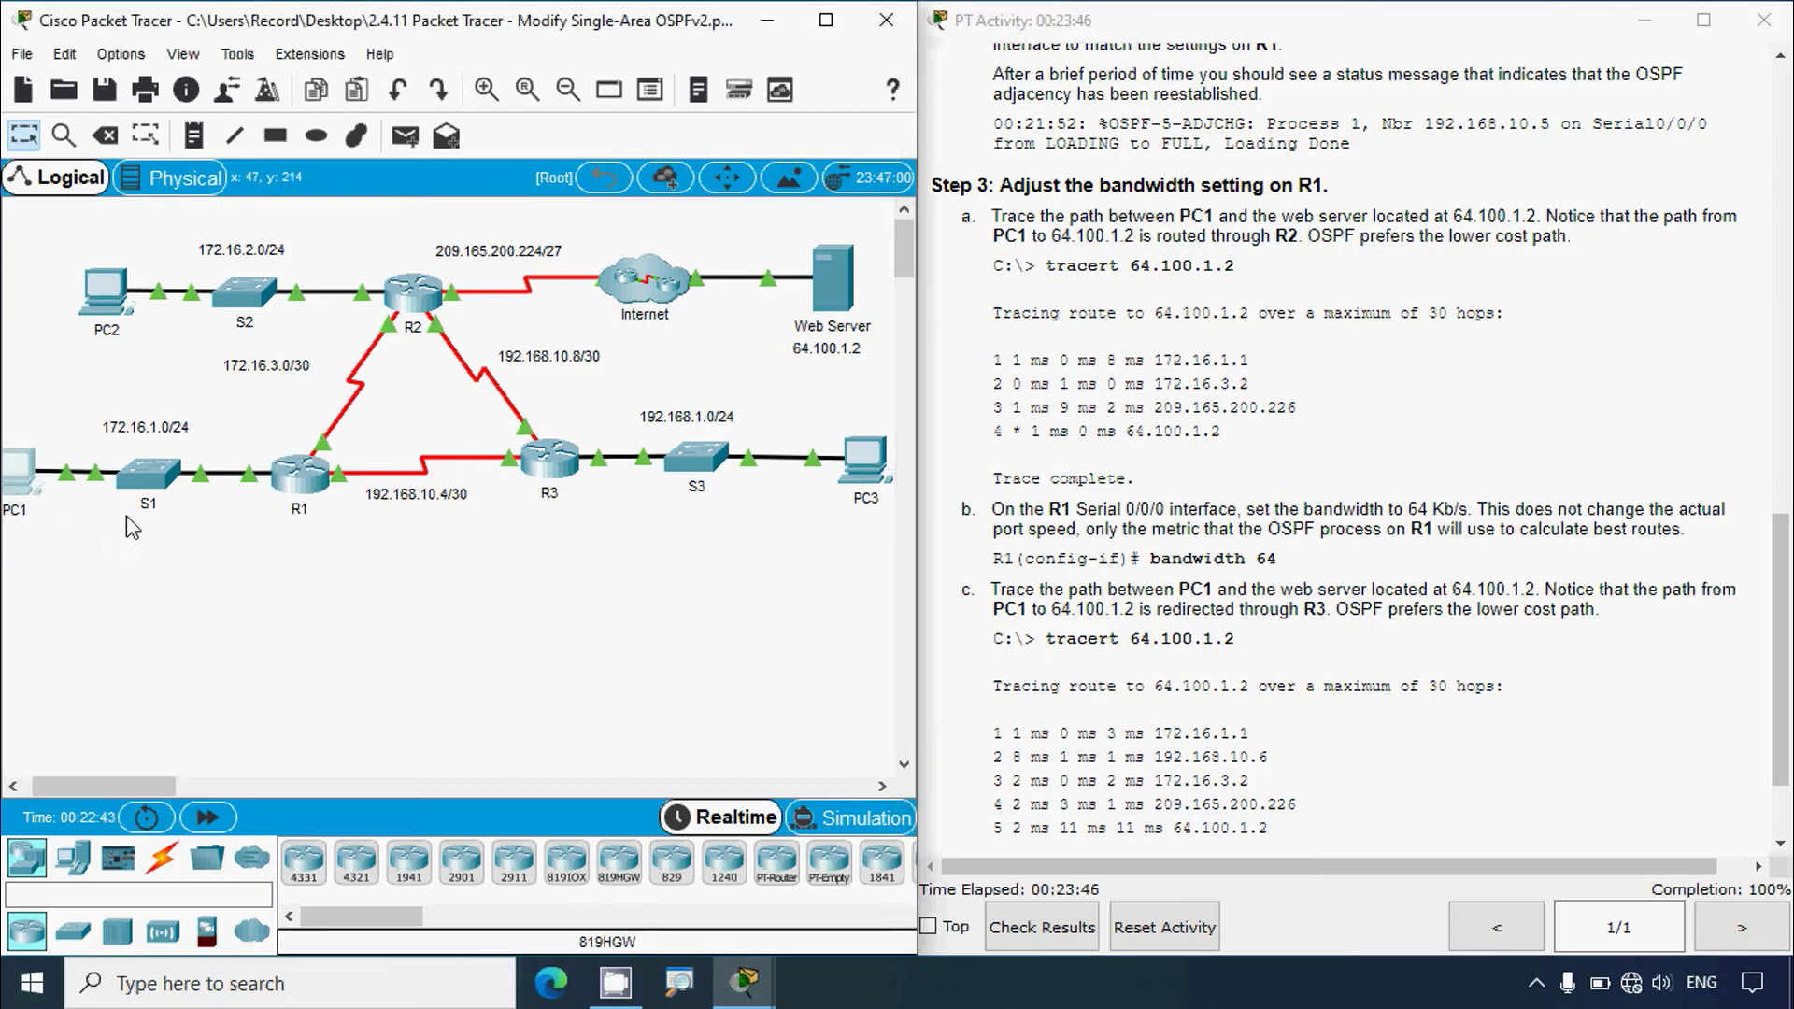
click(1124, 349)
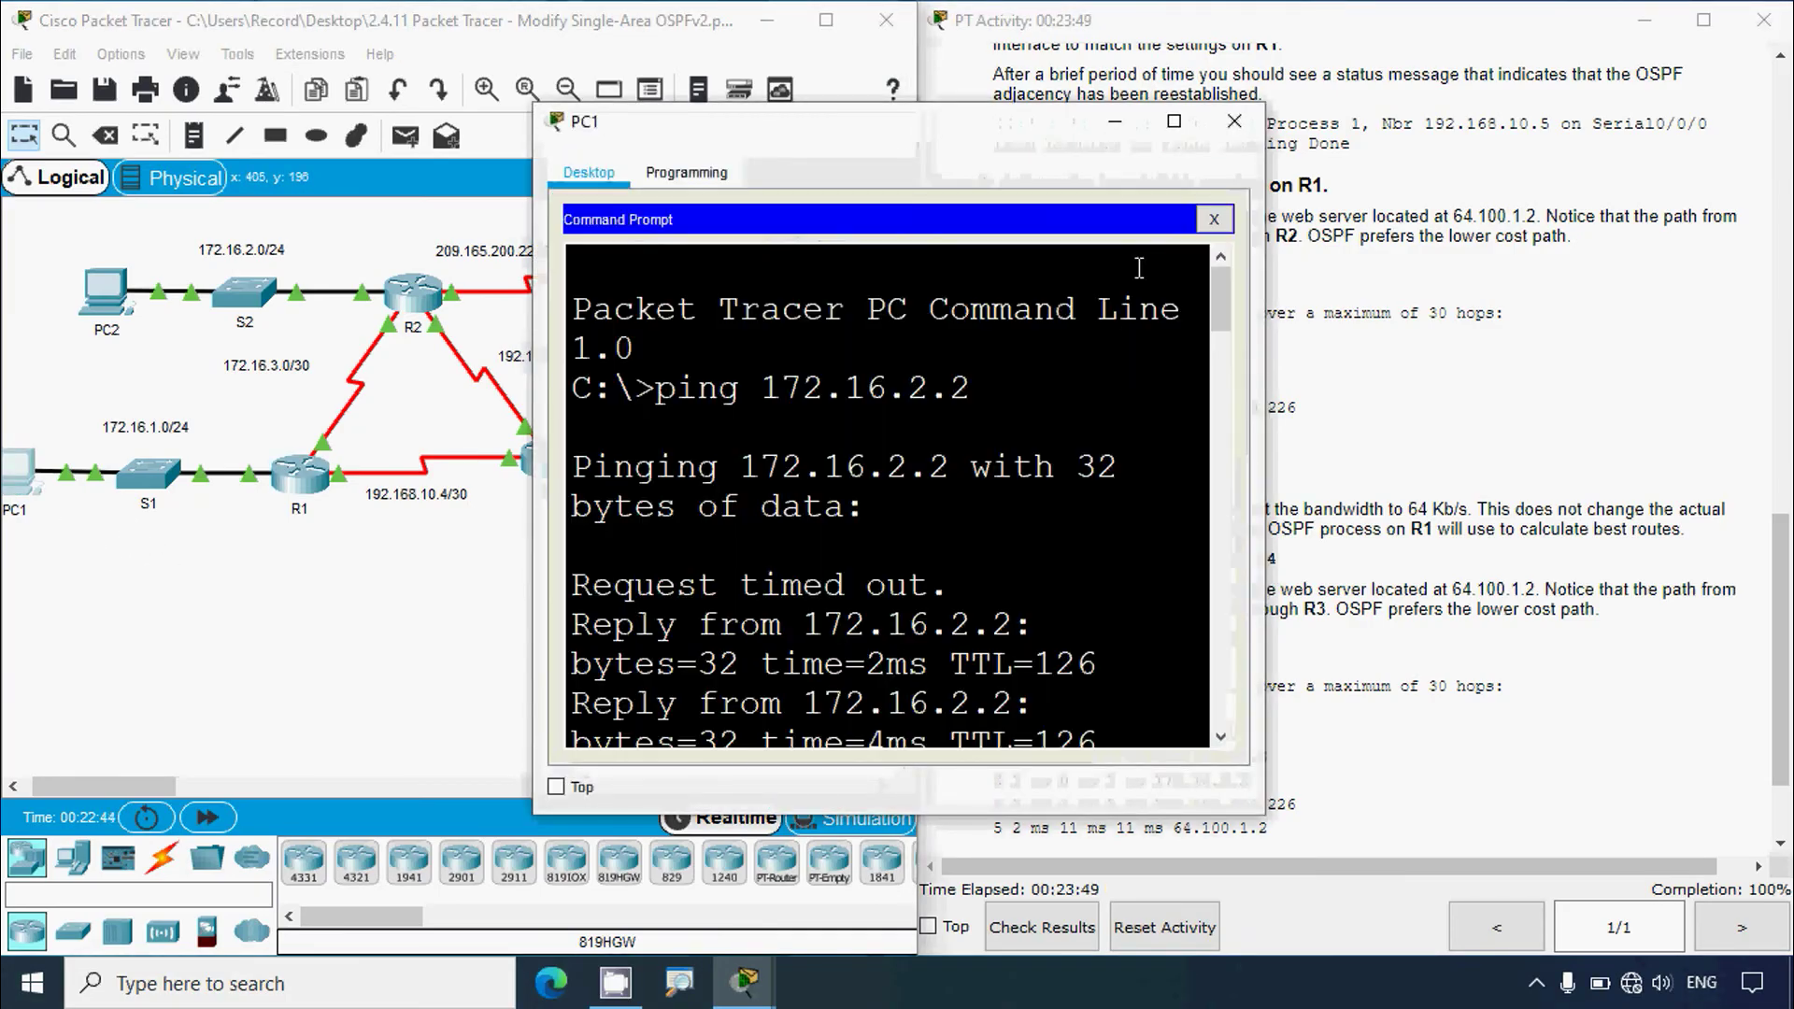
drag(1261, 322, 1587, 322)
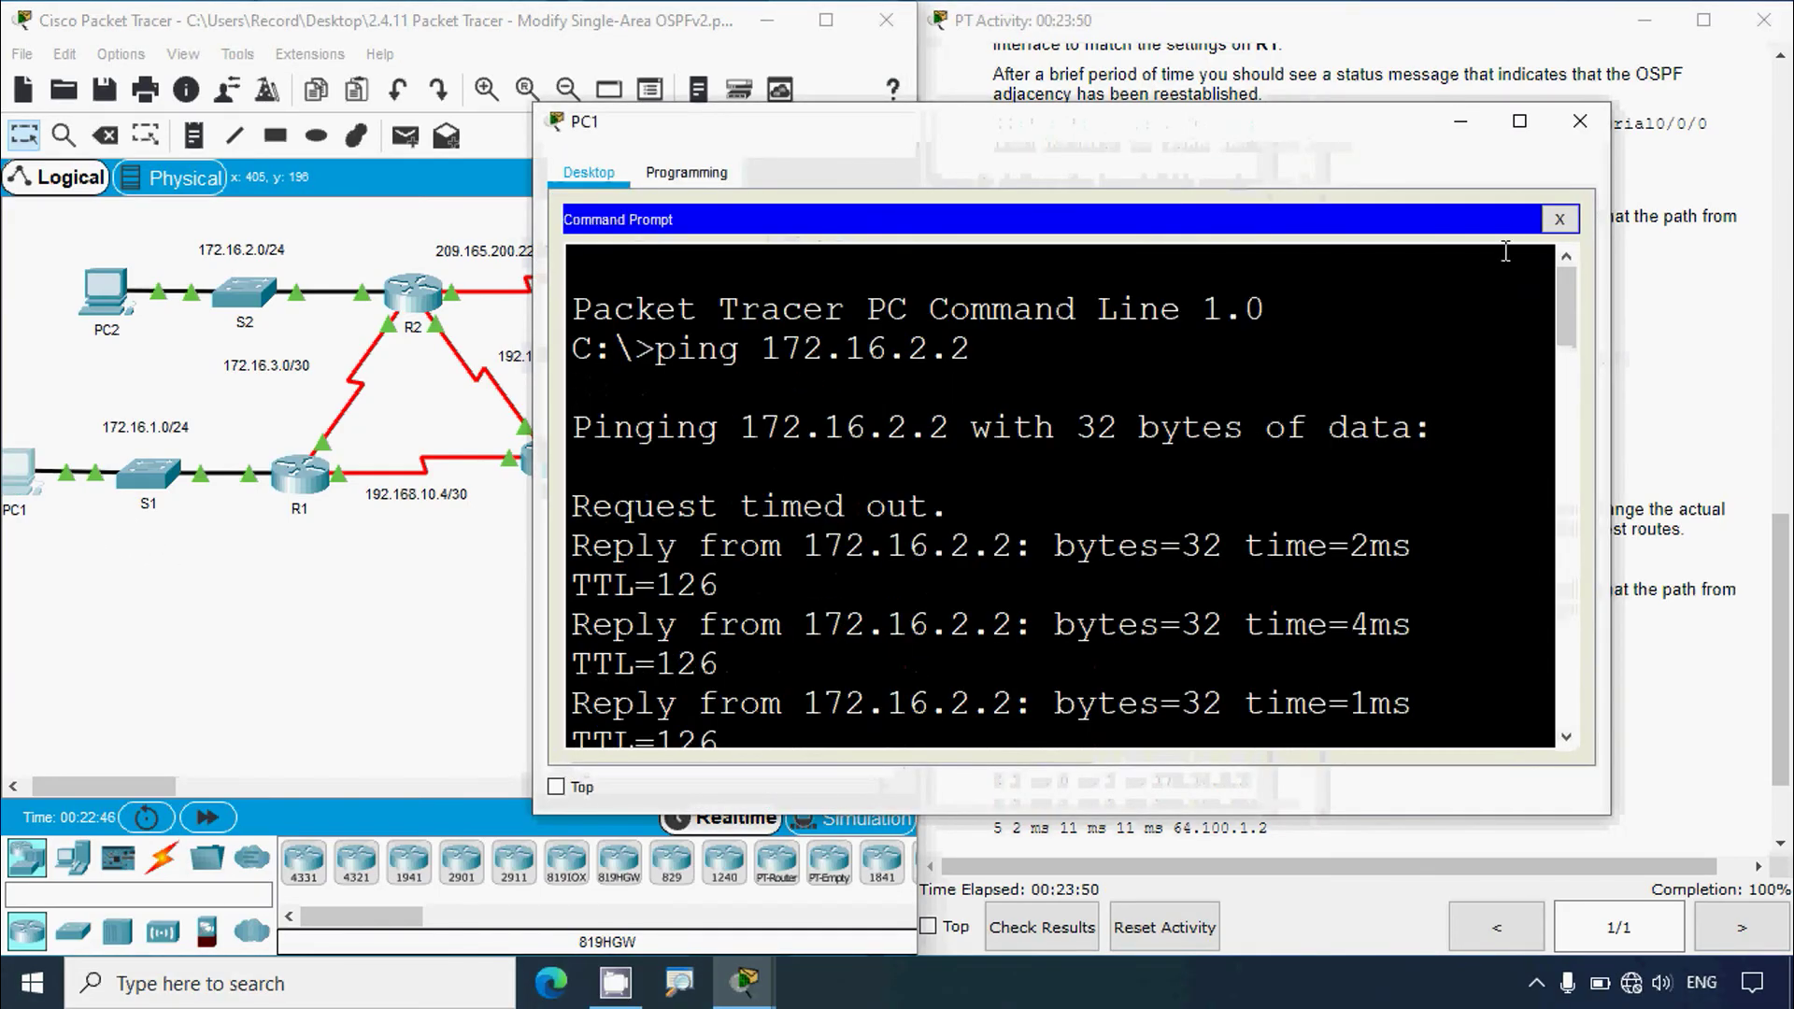
click(1512, 122)
key(Return)
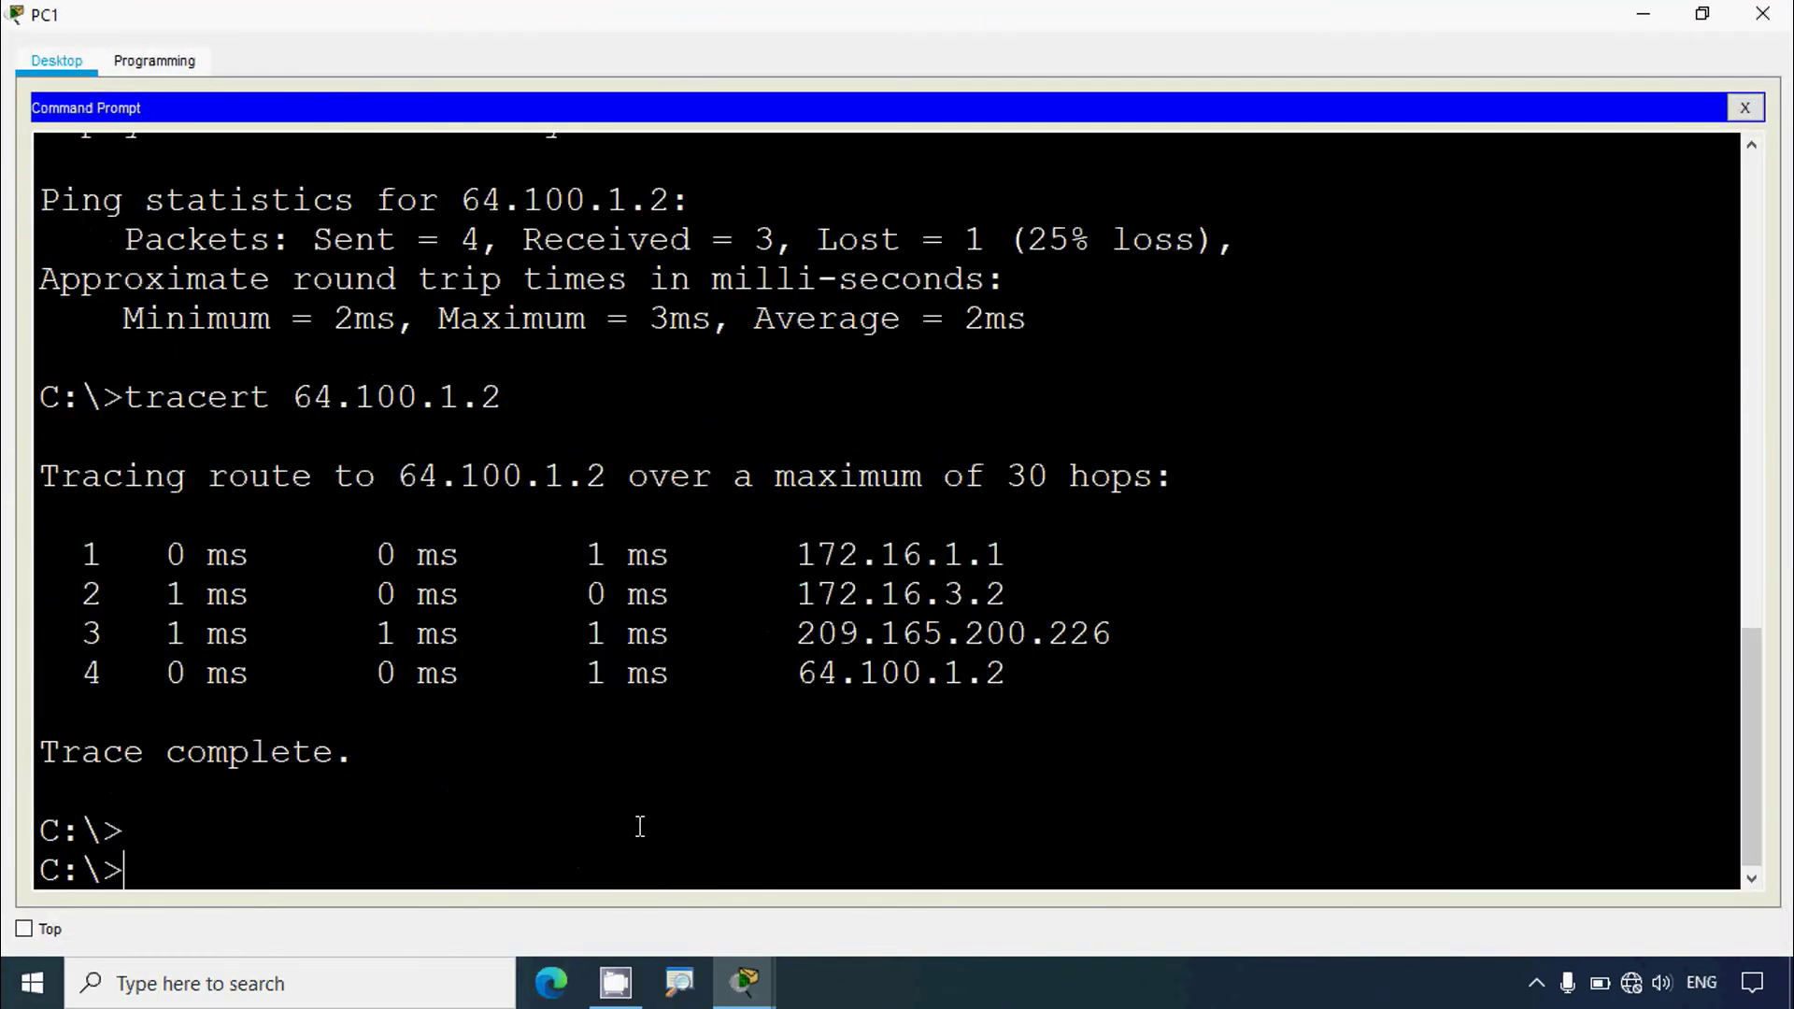
key(Up)
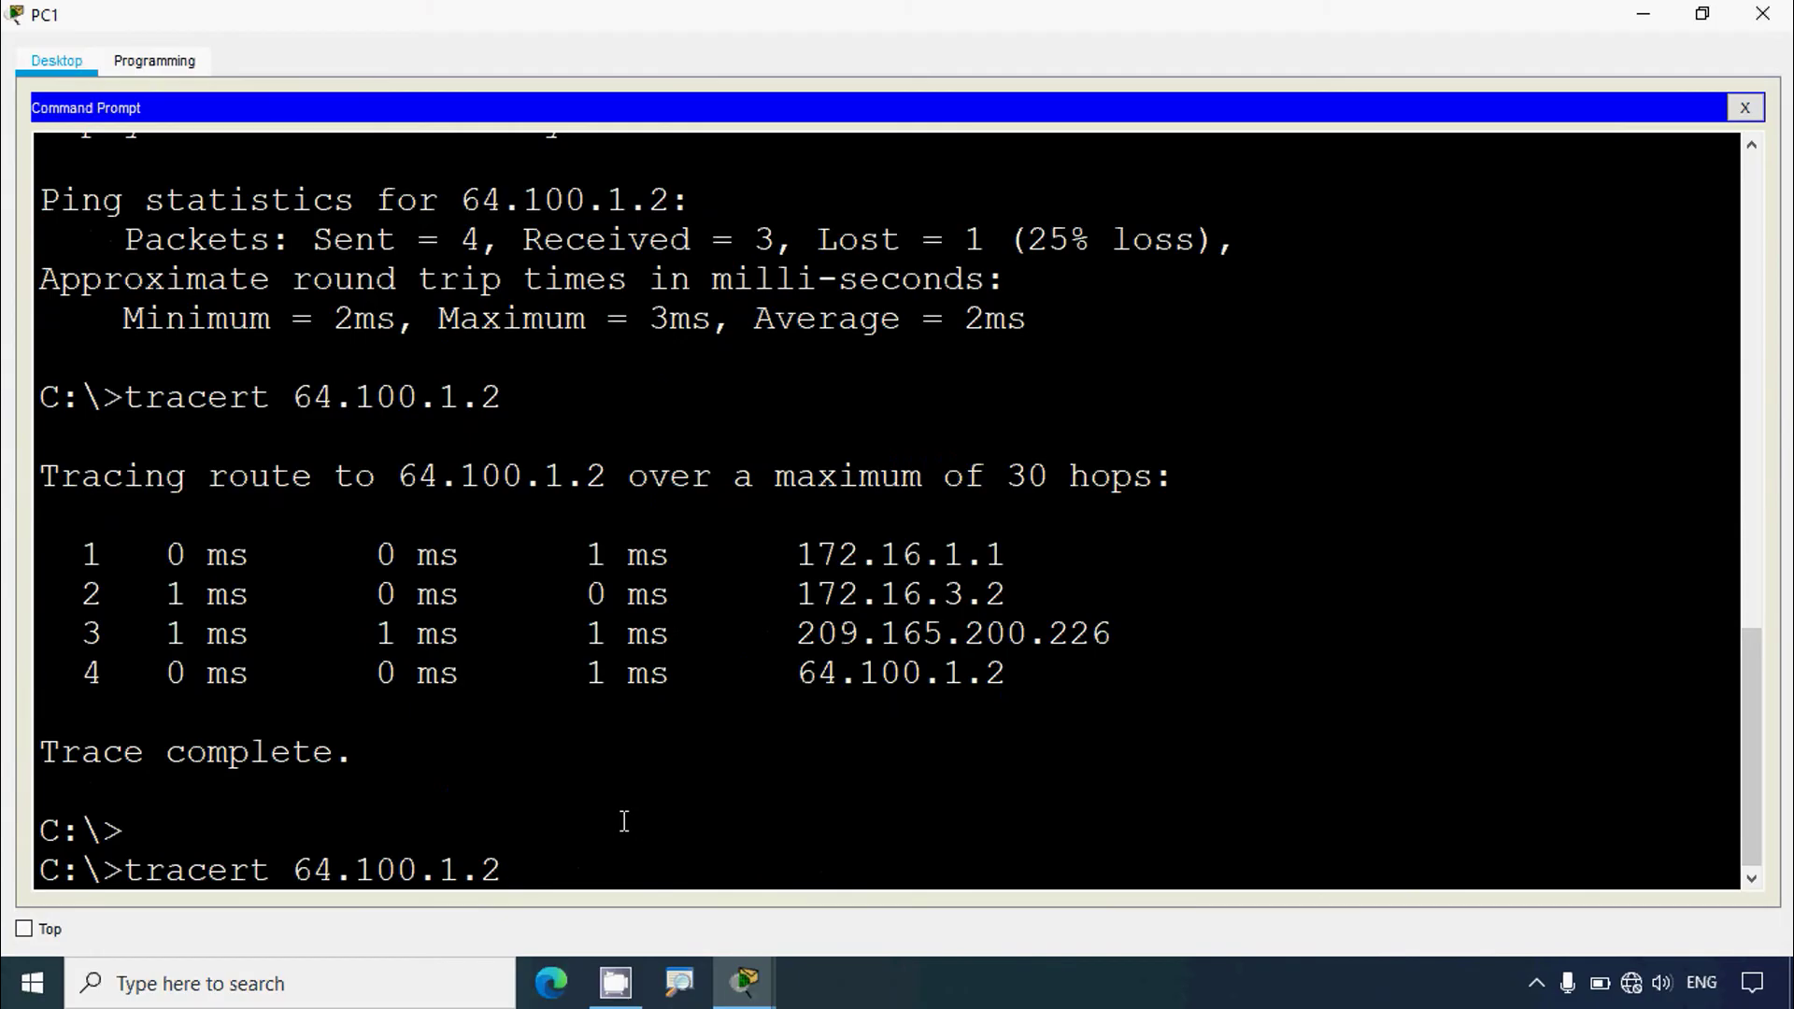
key(Return)
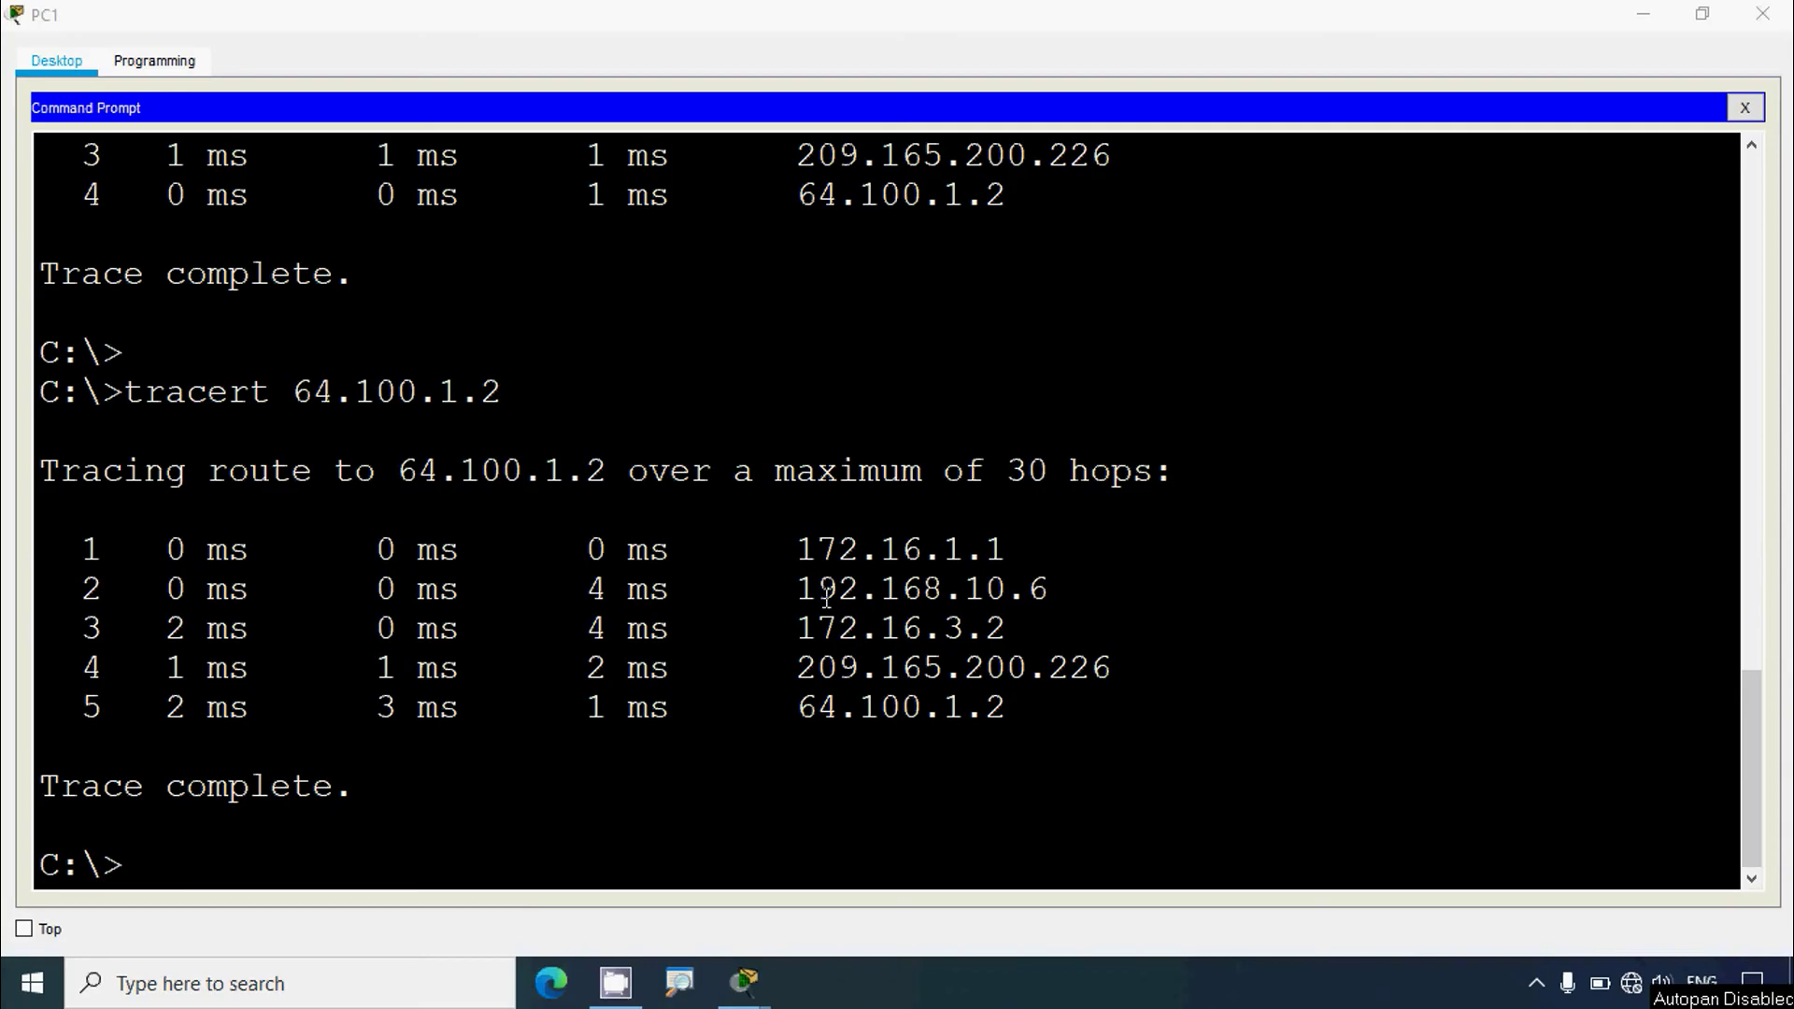
Highlight the five trace hops, 172.16.1.1 via 192.168.10.6 to 64.100.1.2, then close PC1
drag(796, 558, 1009, 553)
drag(781, 591, 1075, 593)
click(1644, 14)
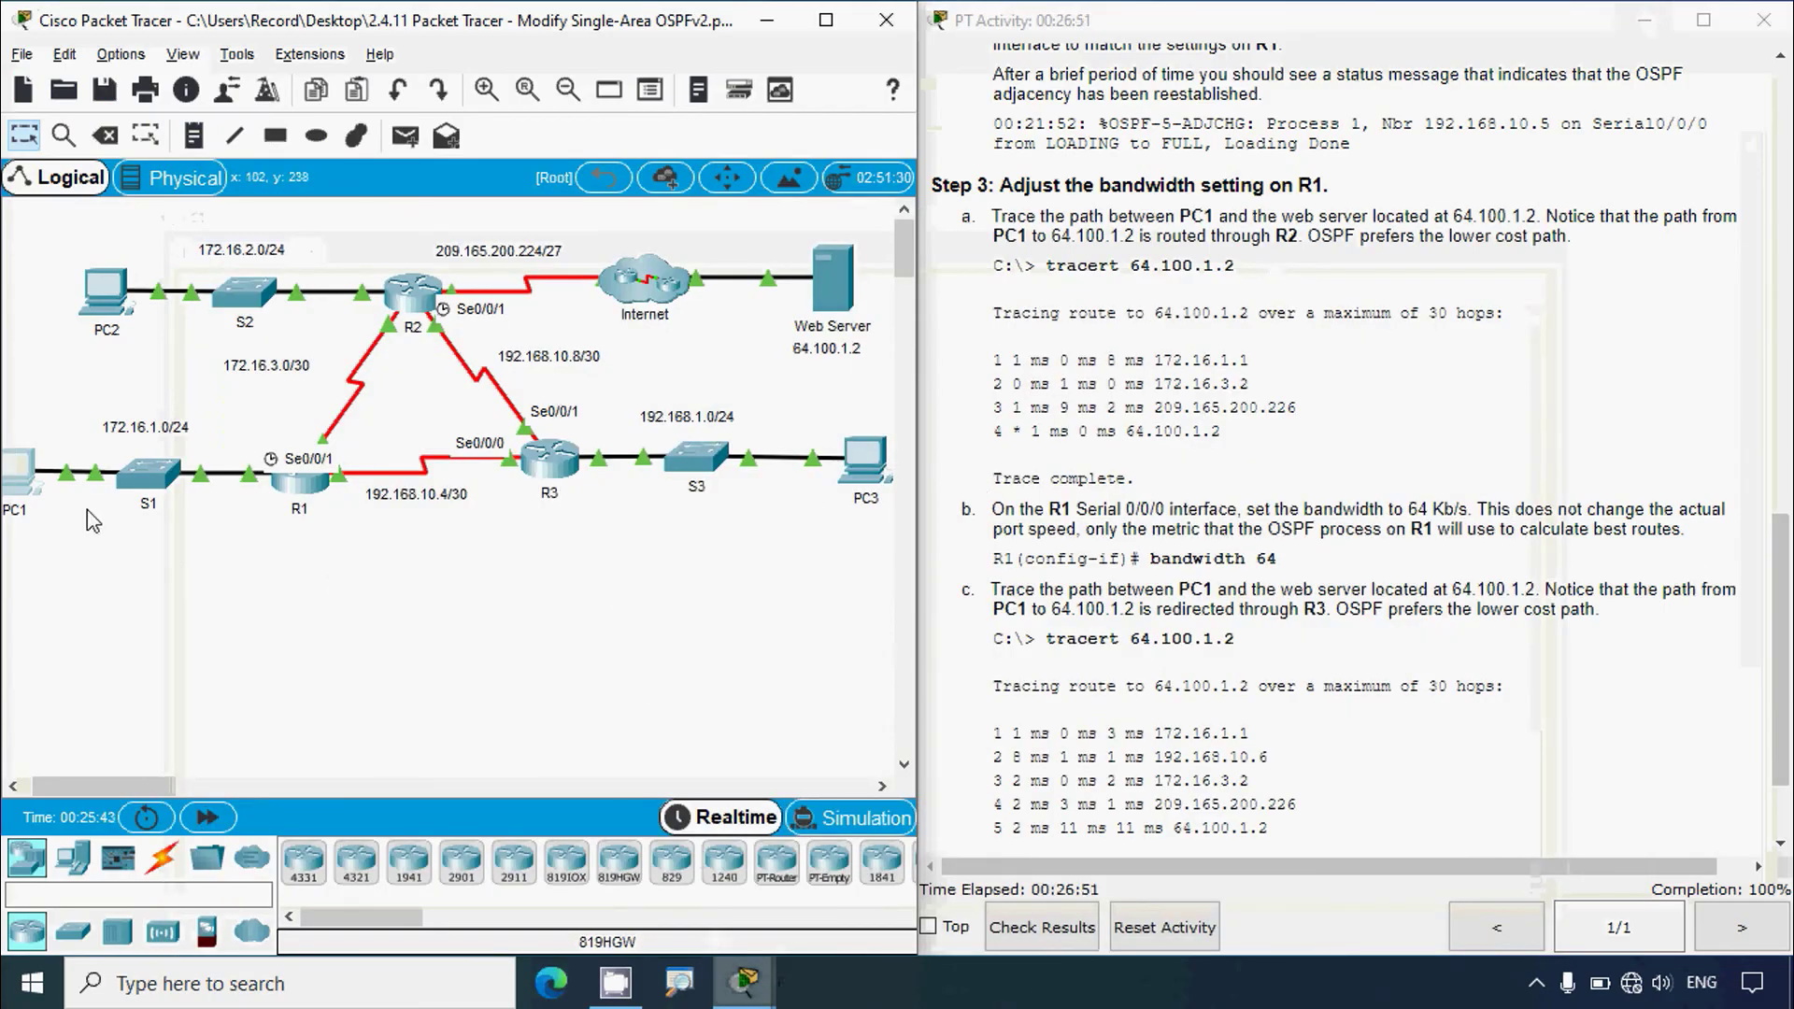
click(19, 472)
click(1663, 110)
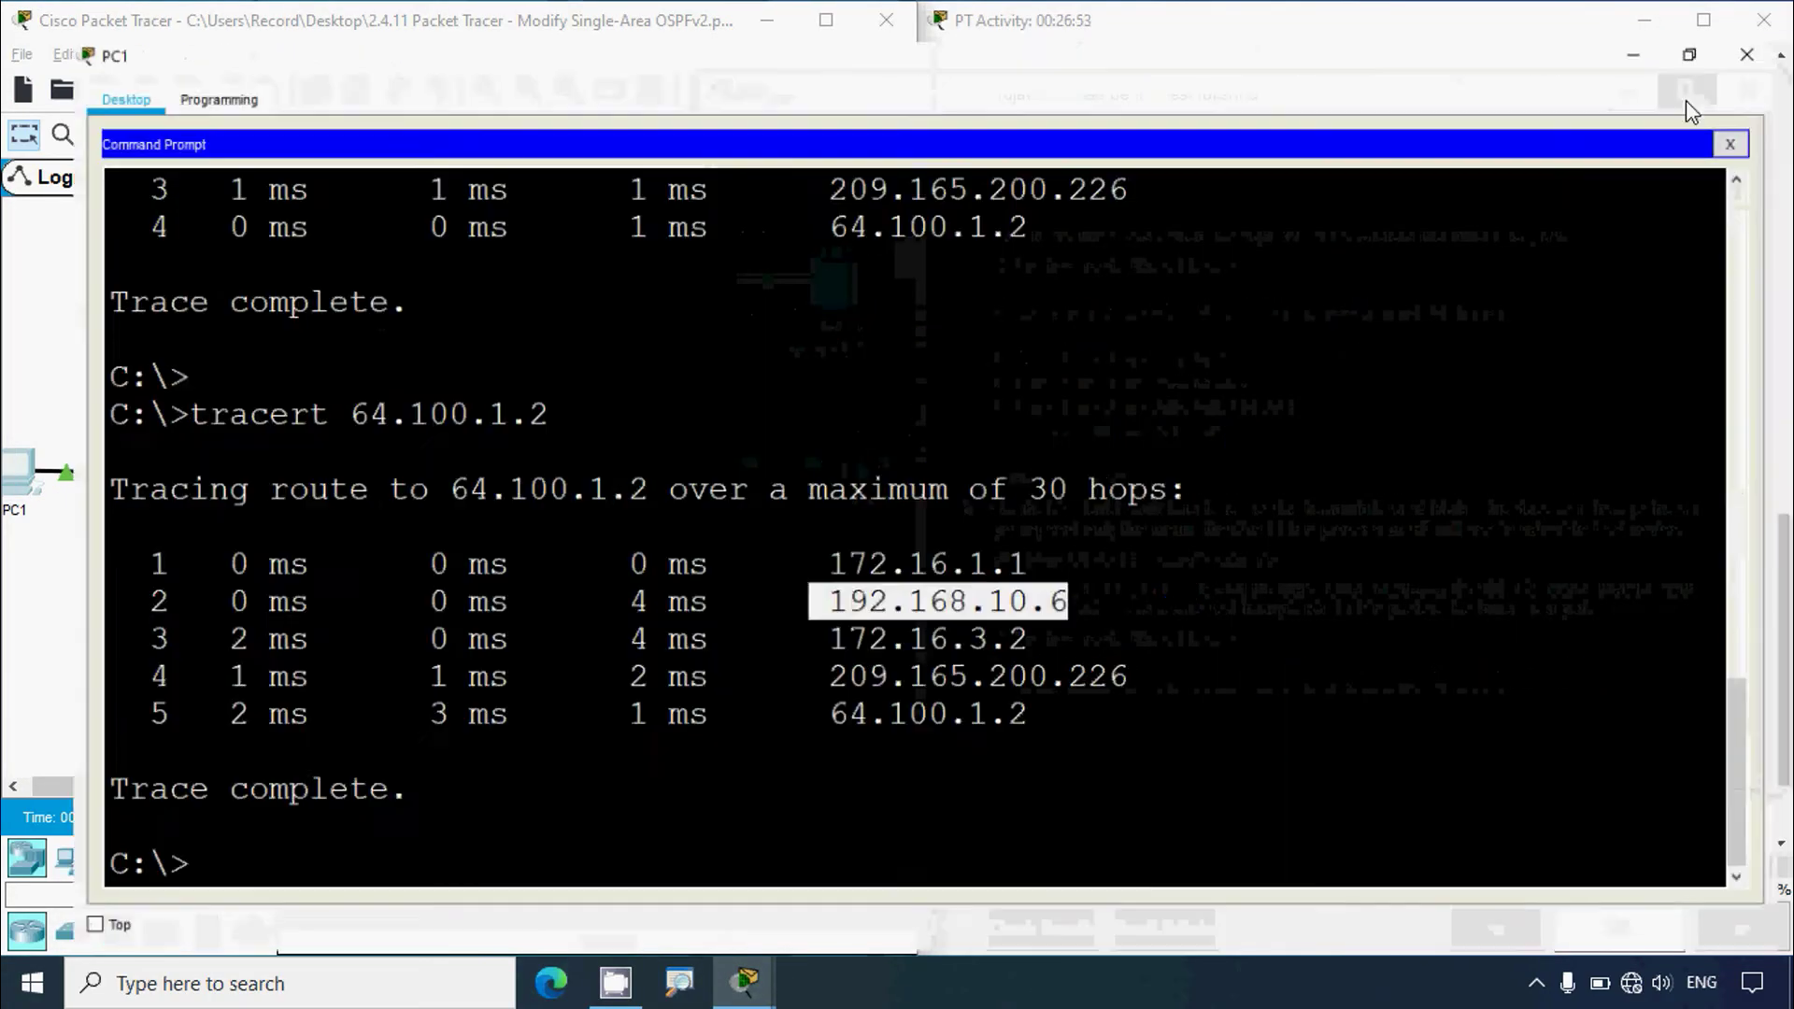
drag(778, 628, 1054, 626)
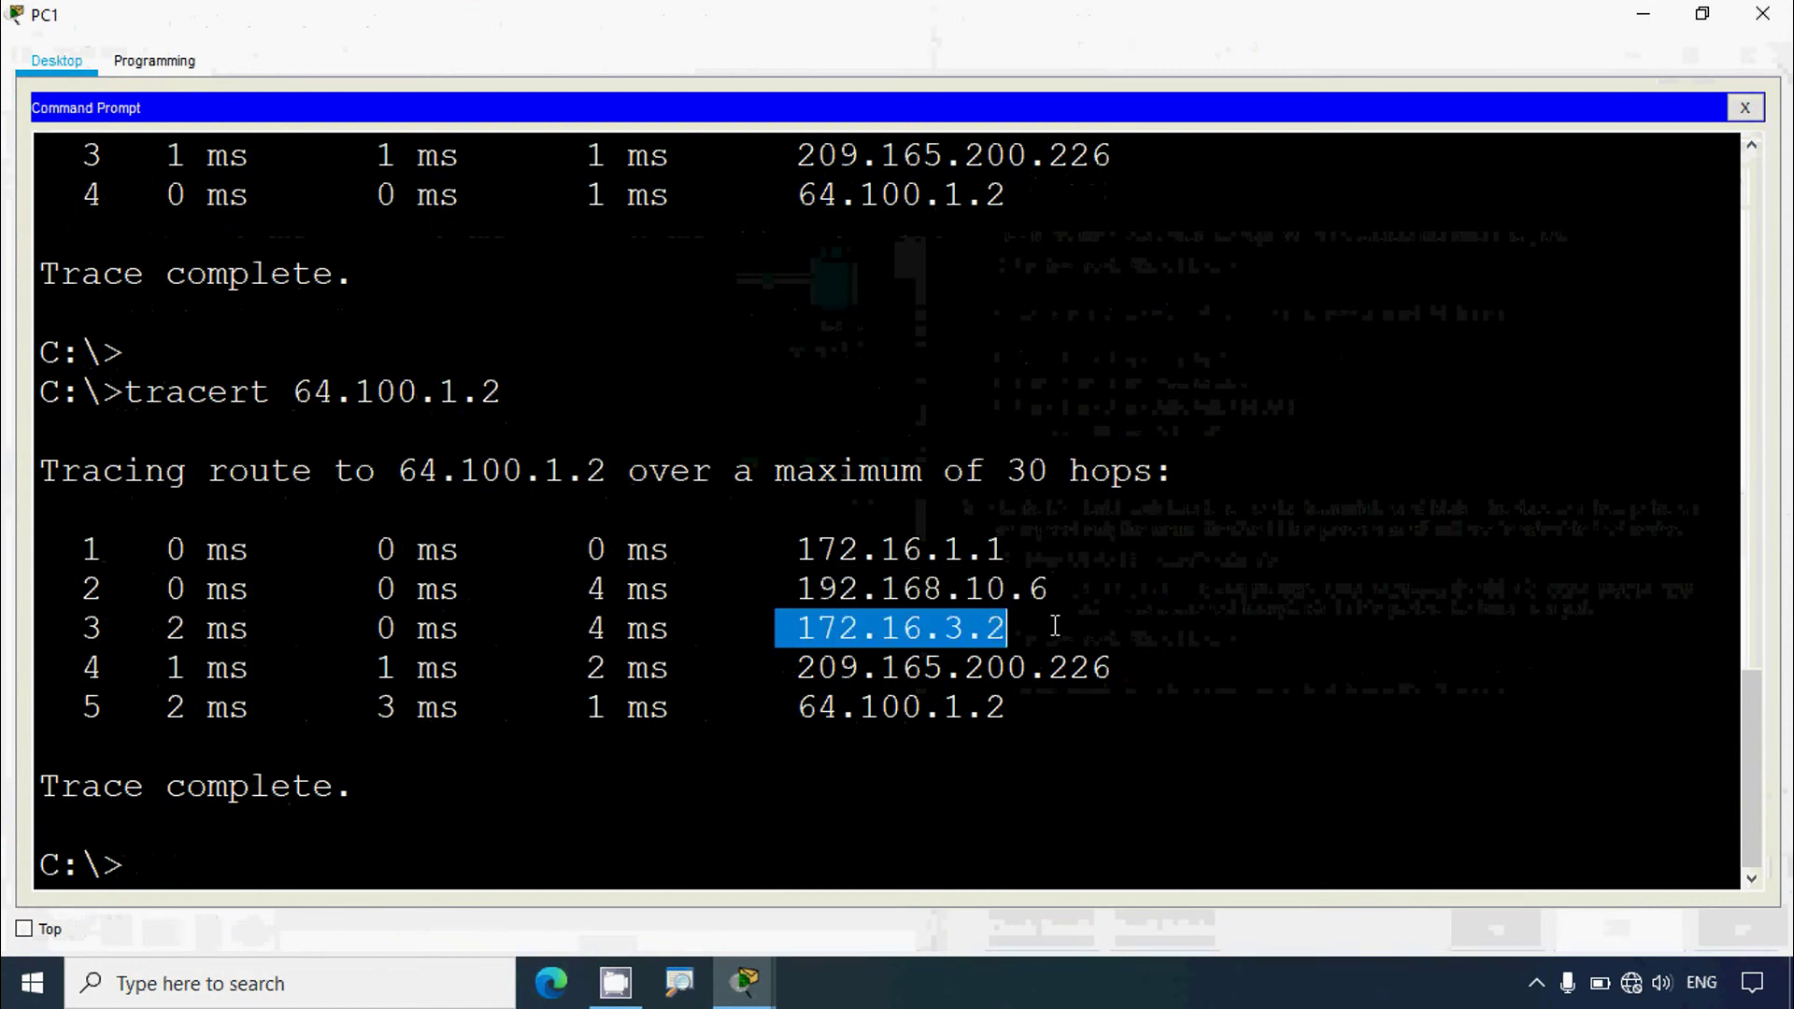
drag(789, 659, 1114, 669)
drag(779, 706, 1069, 700)
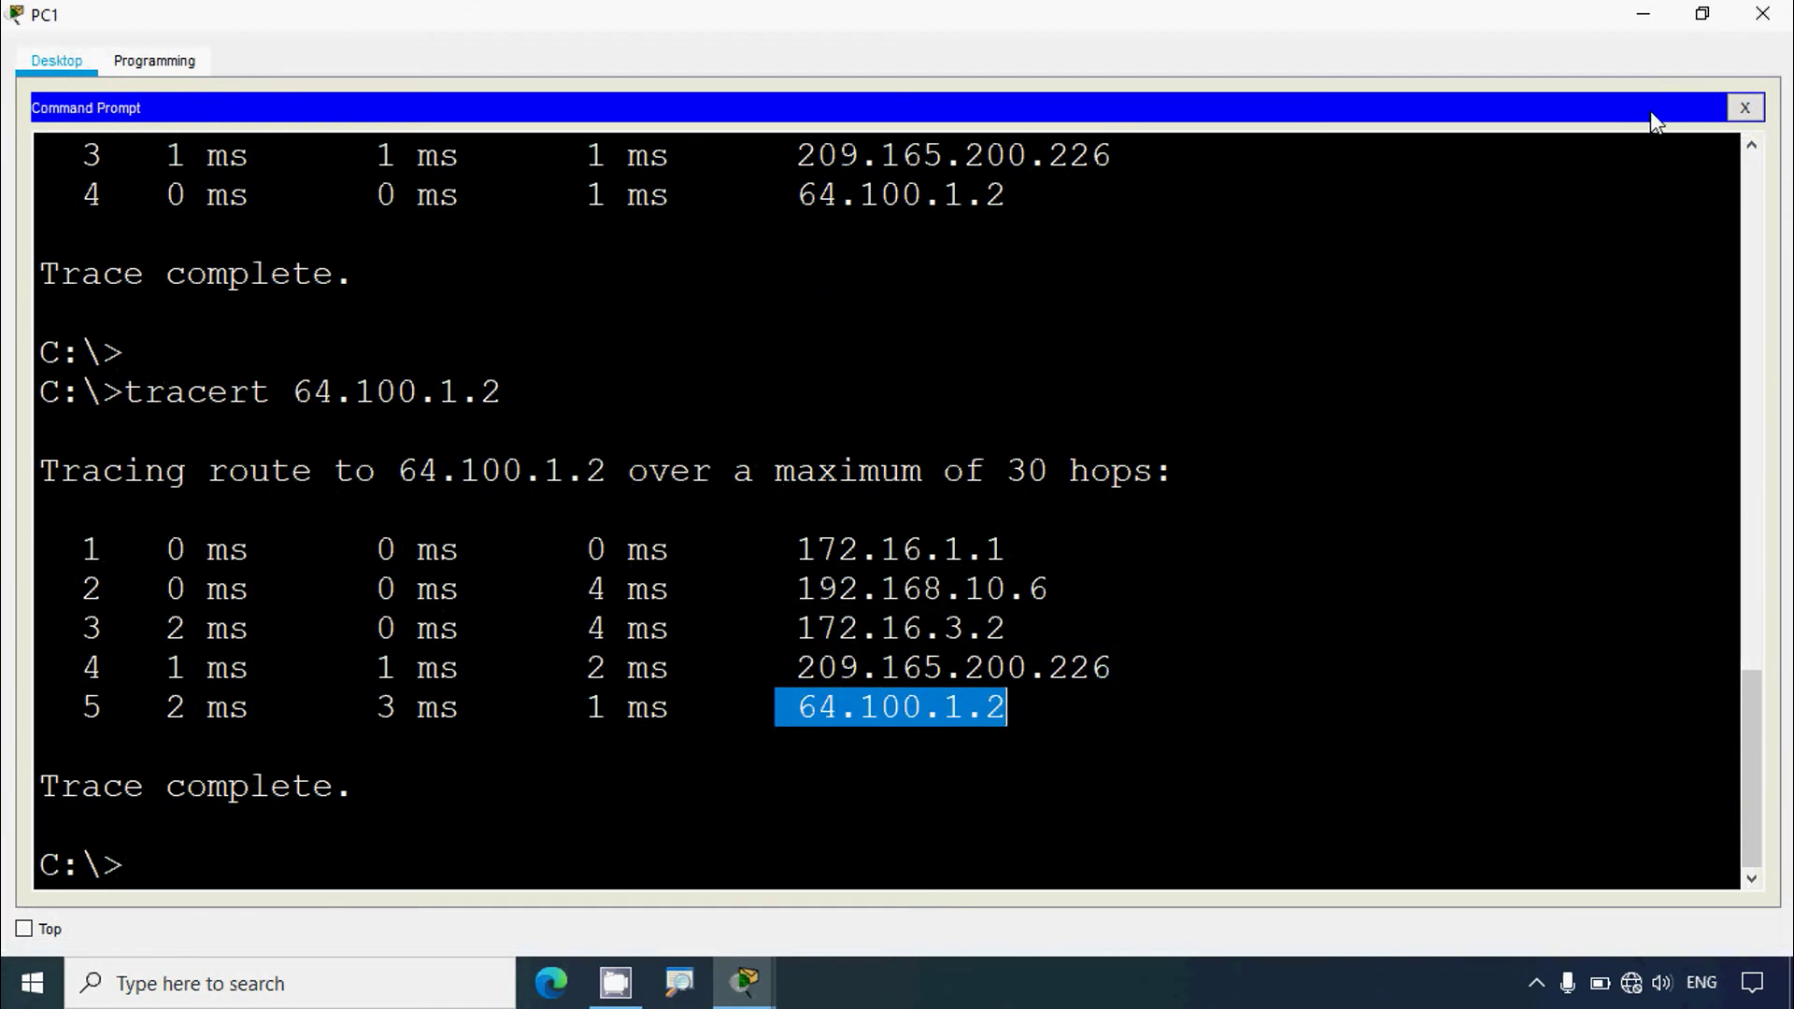
click(1762, 13)
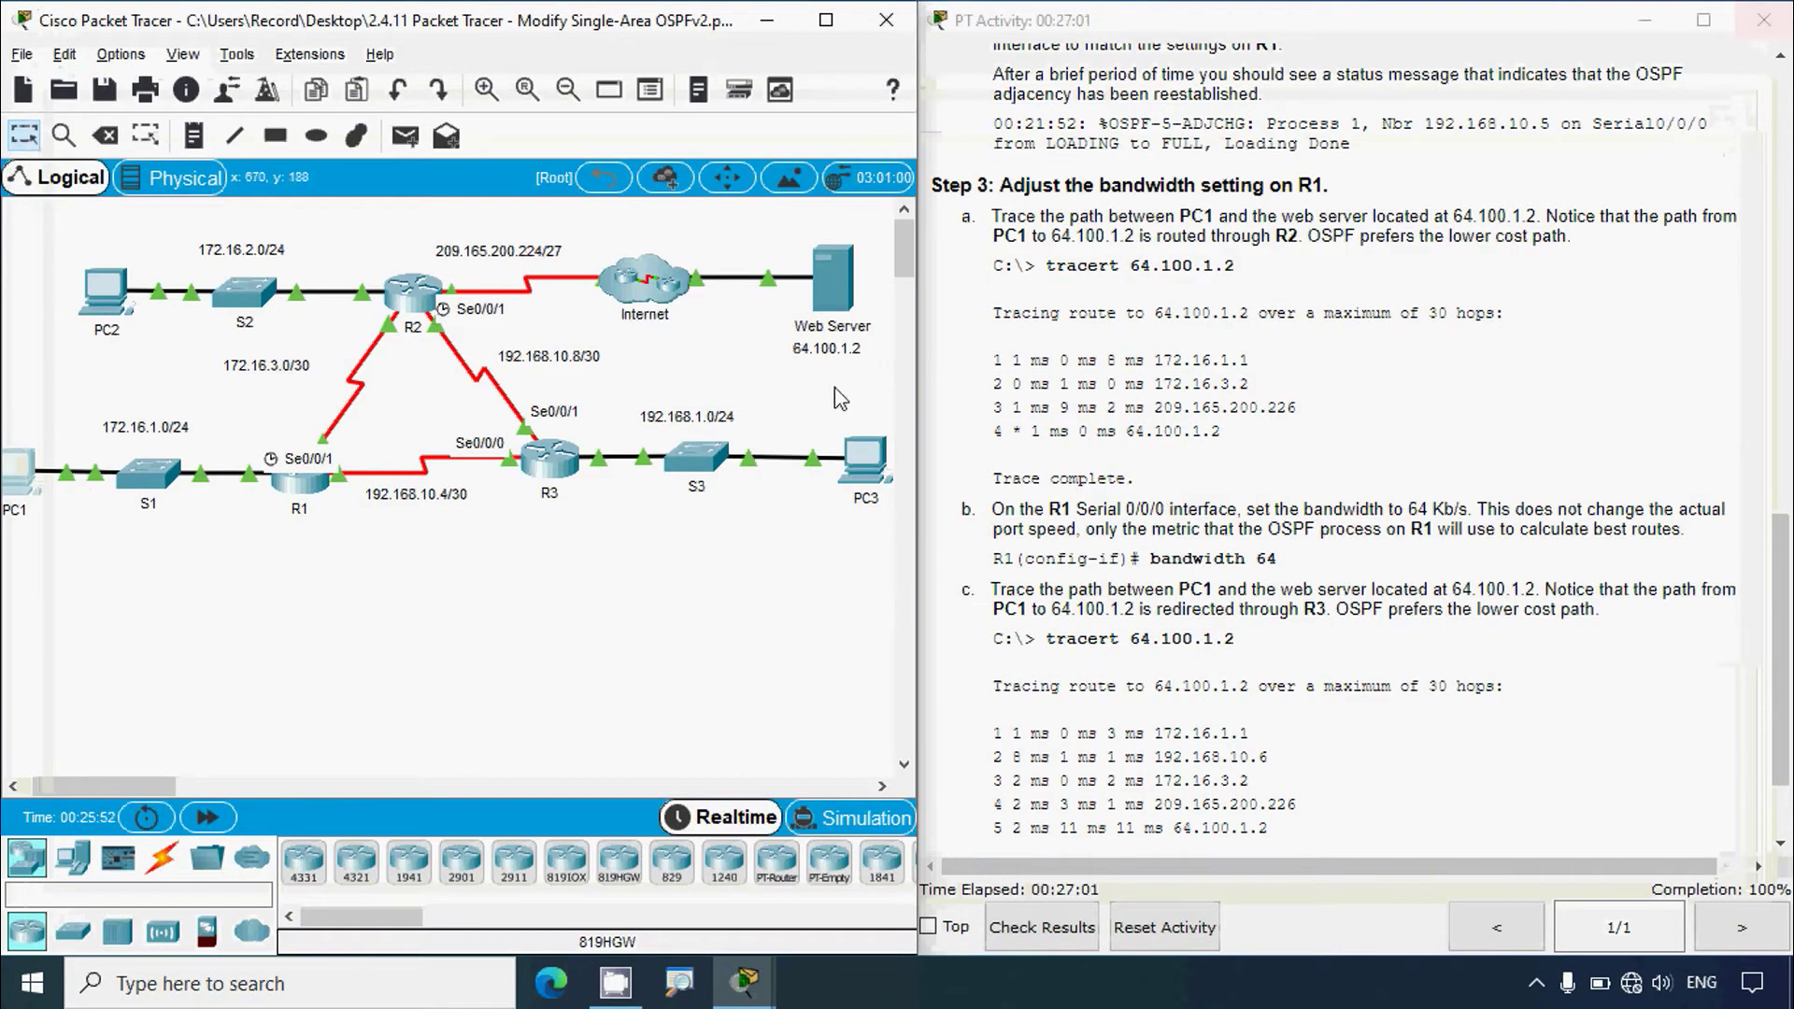
click(826, 20)
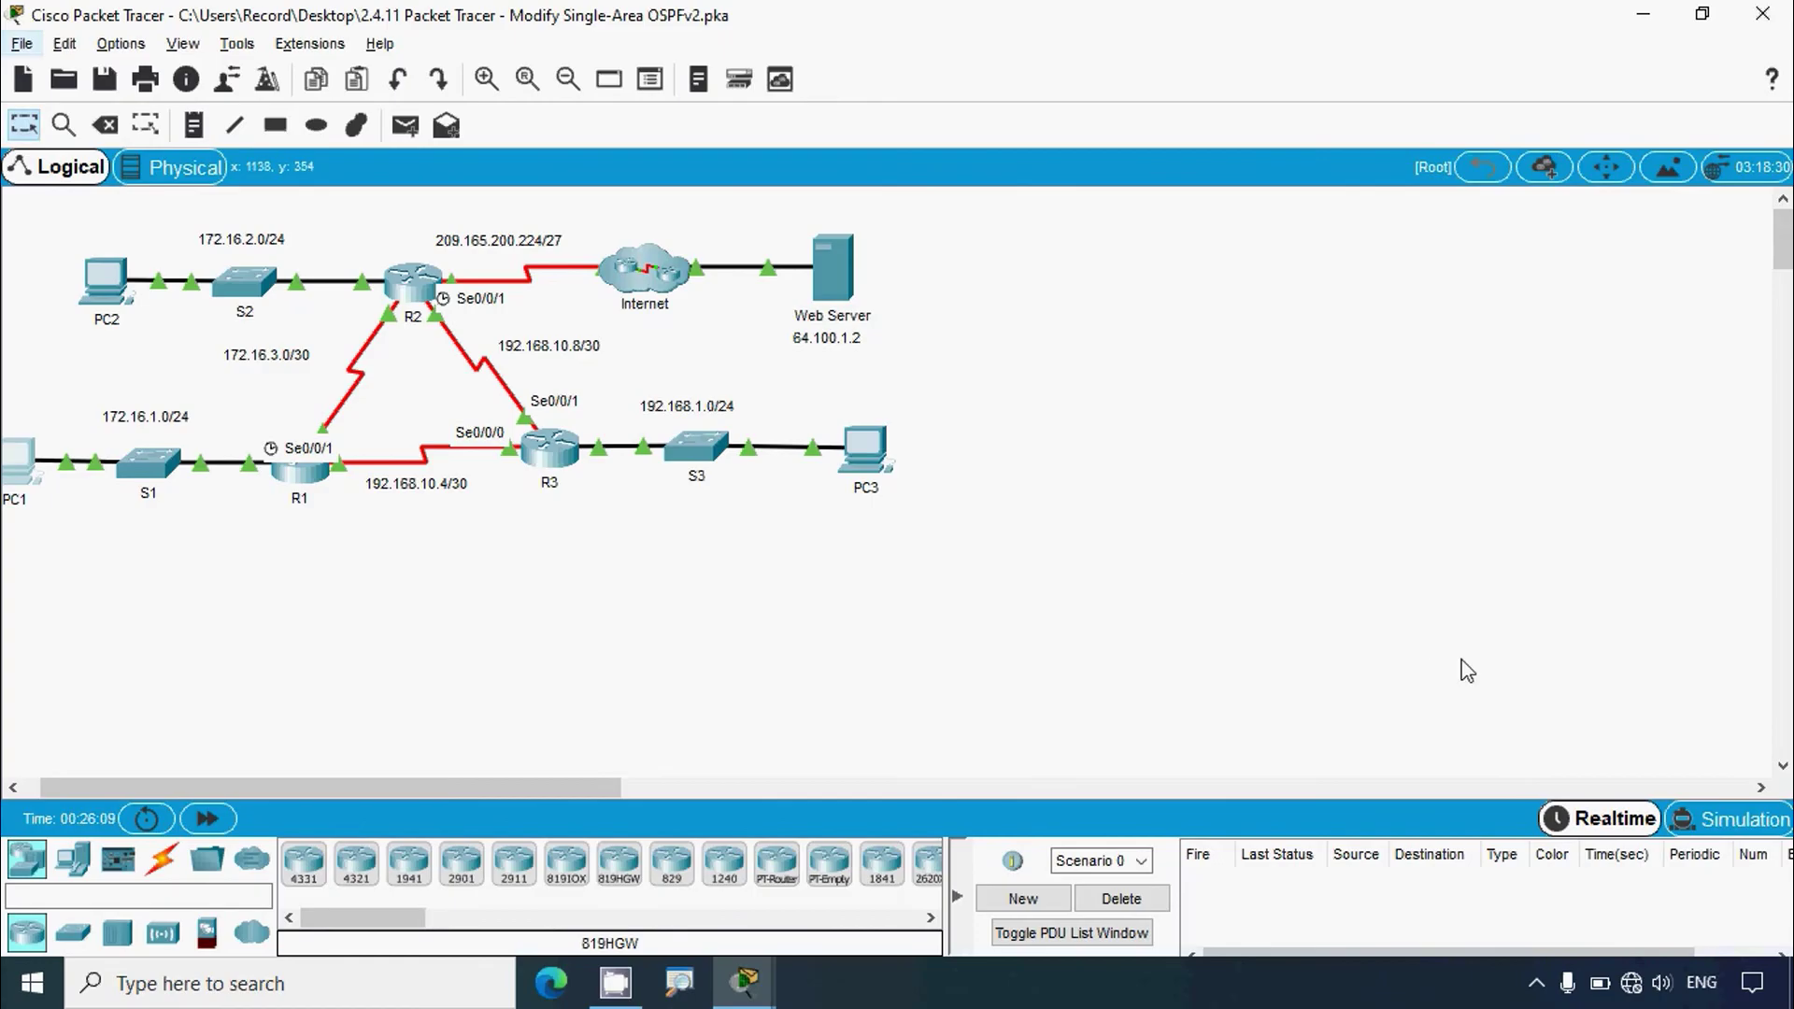
Enter Simulation mode and add a simple PDU from PC1 to the Web Server
click(1736, 827)
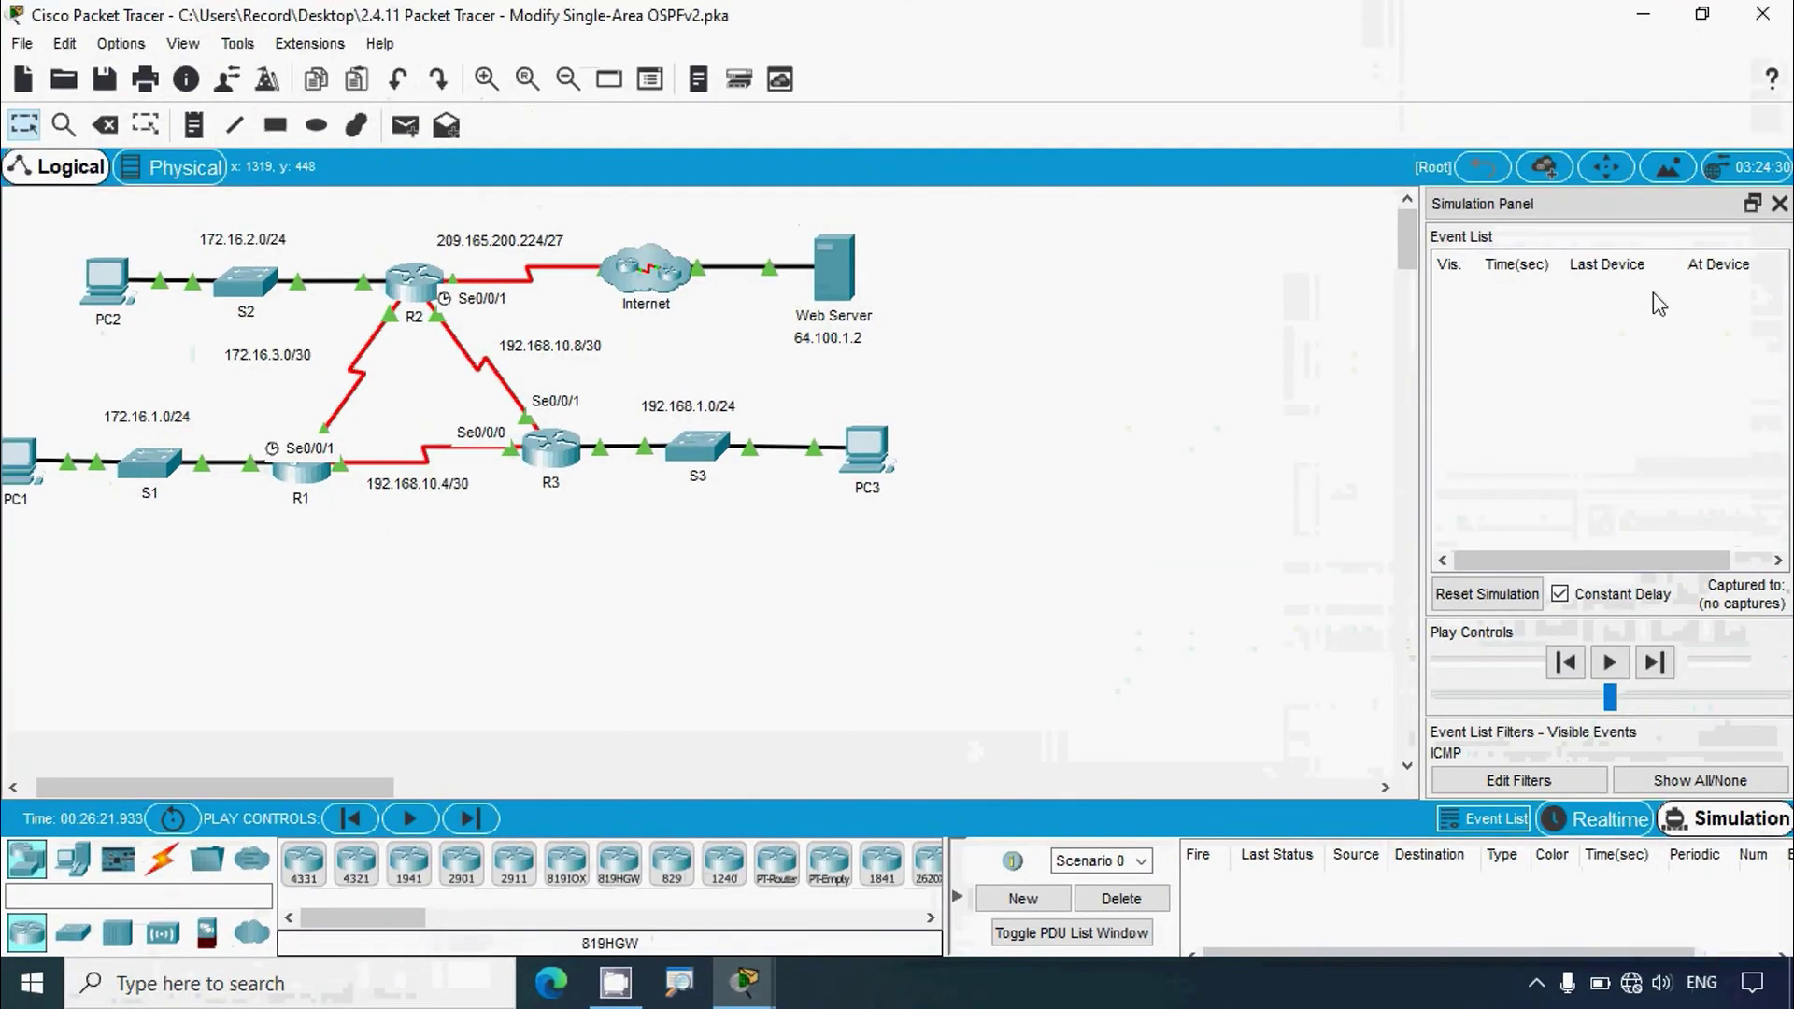
click(1778, 205)
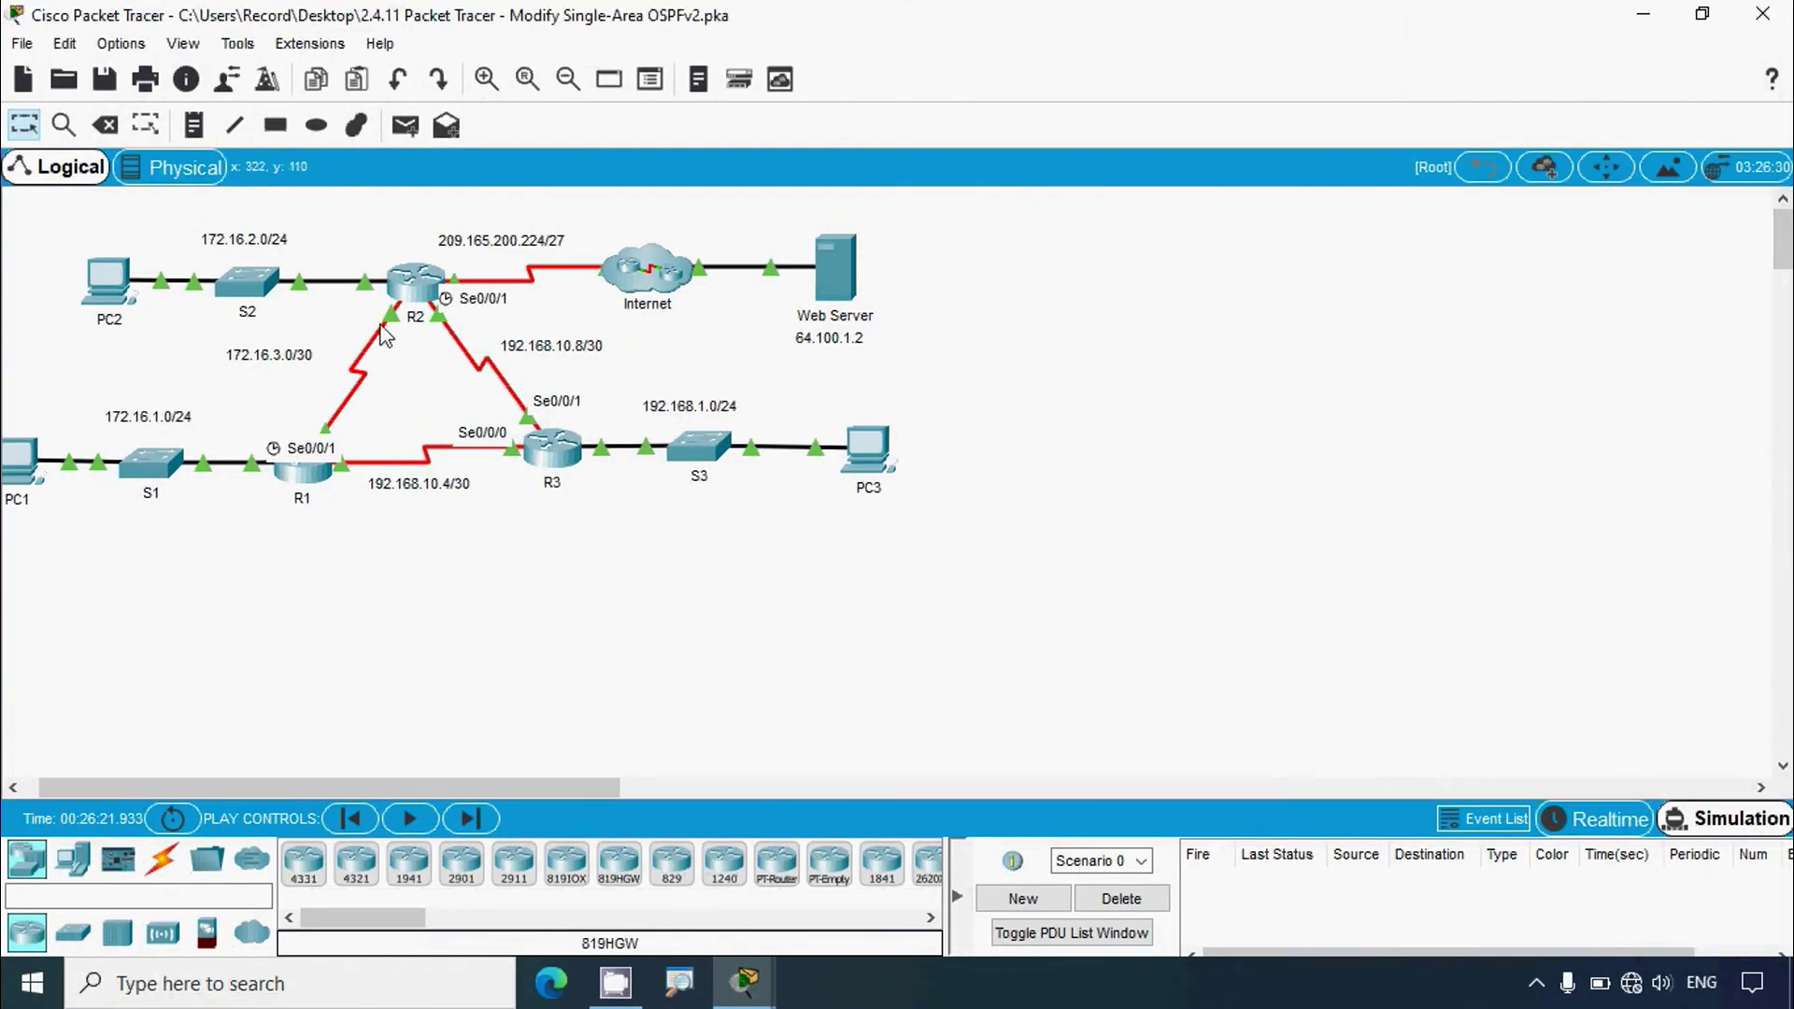
click(405, 125)
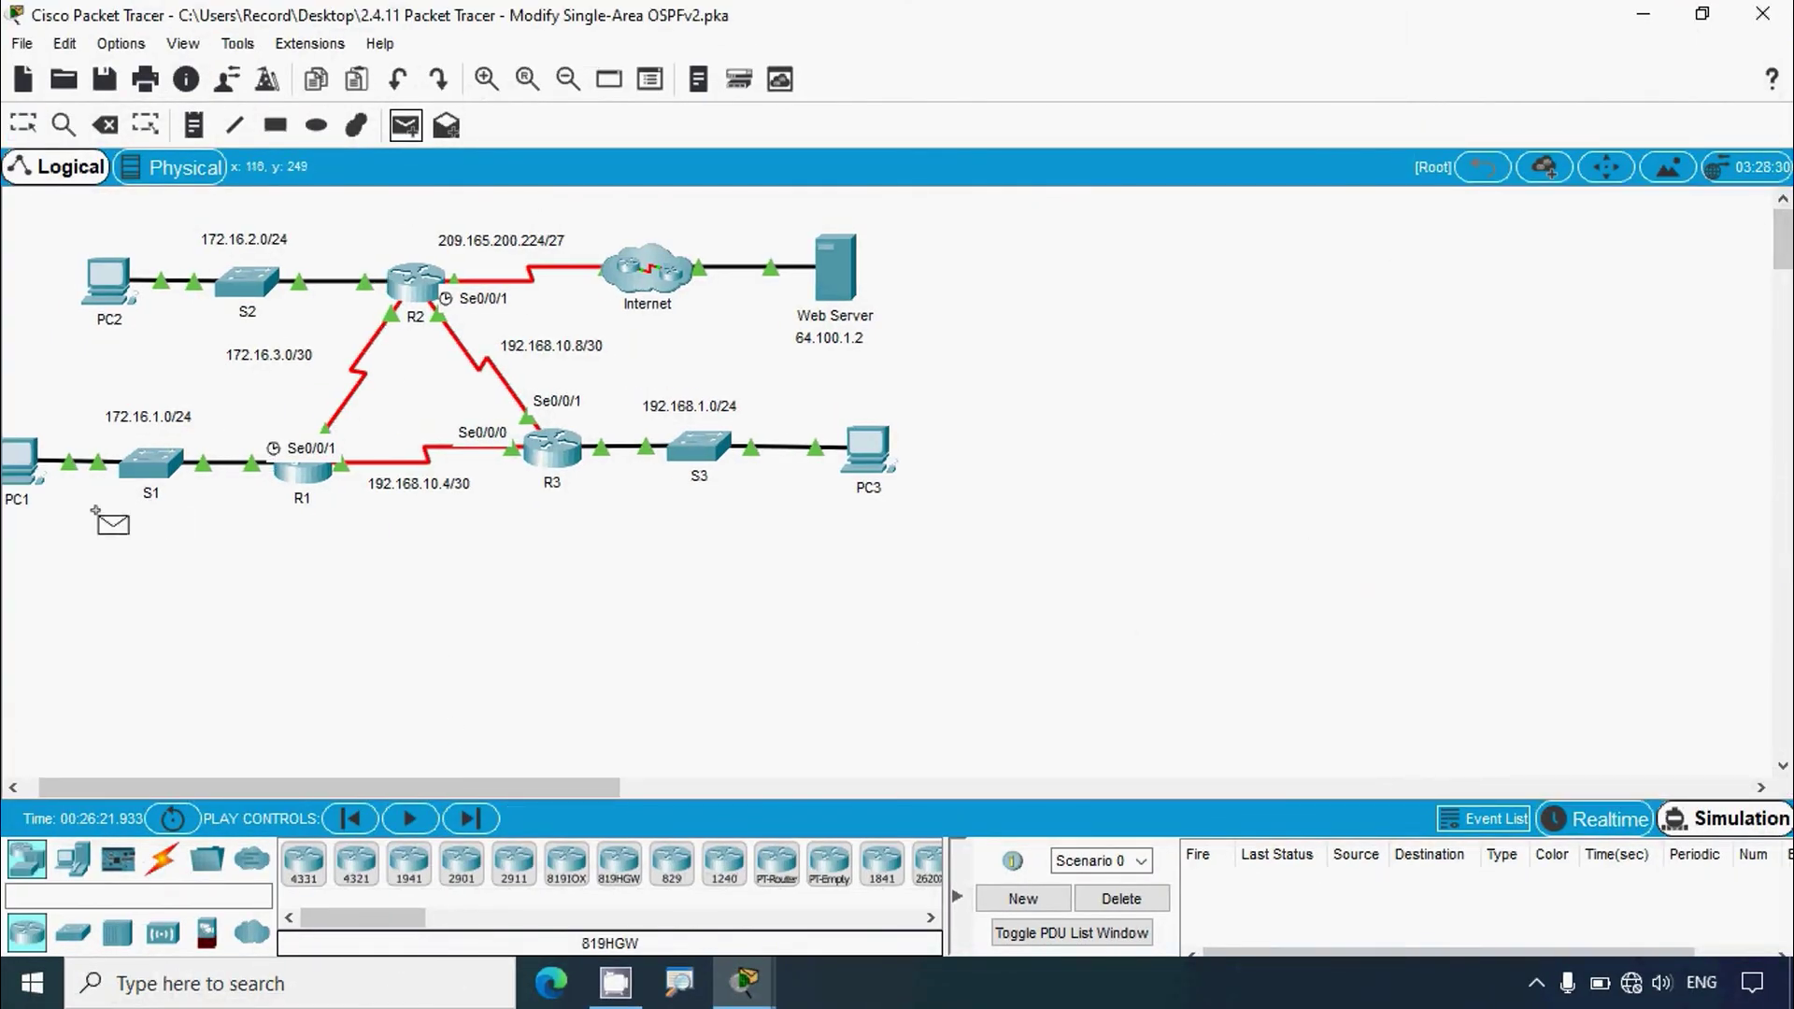
click(19, 462)
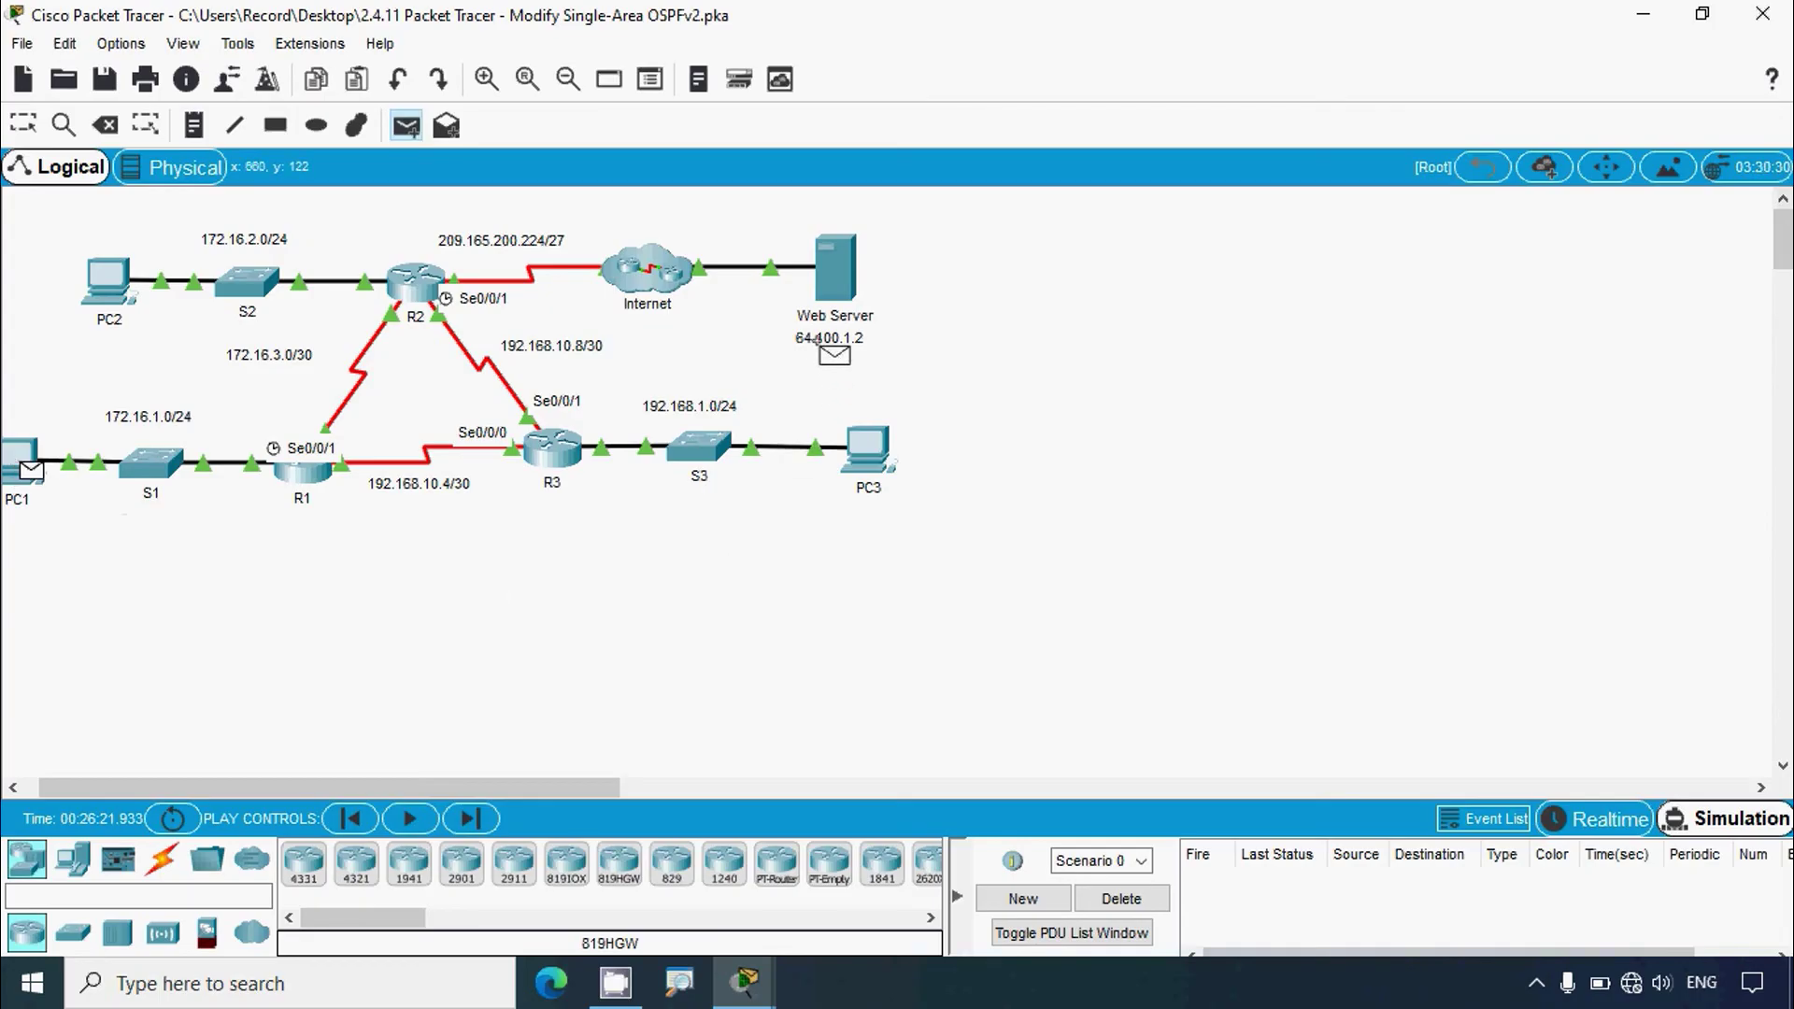
click(834, 271)
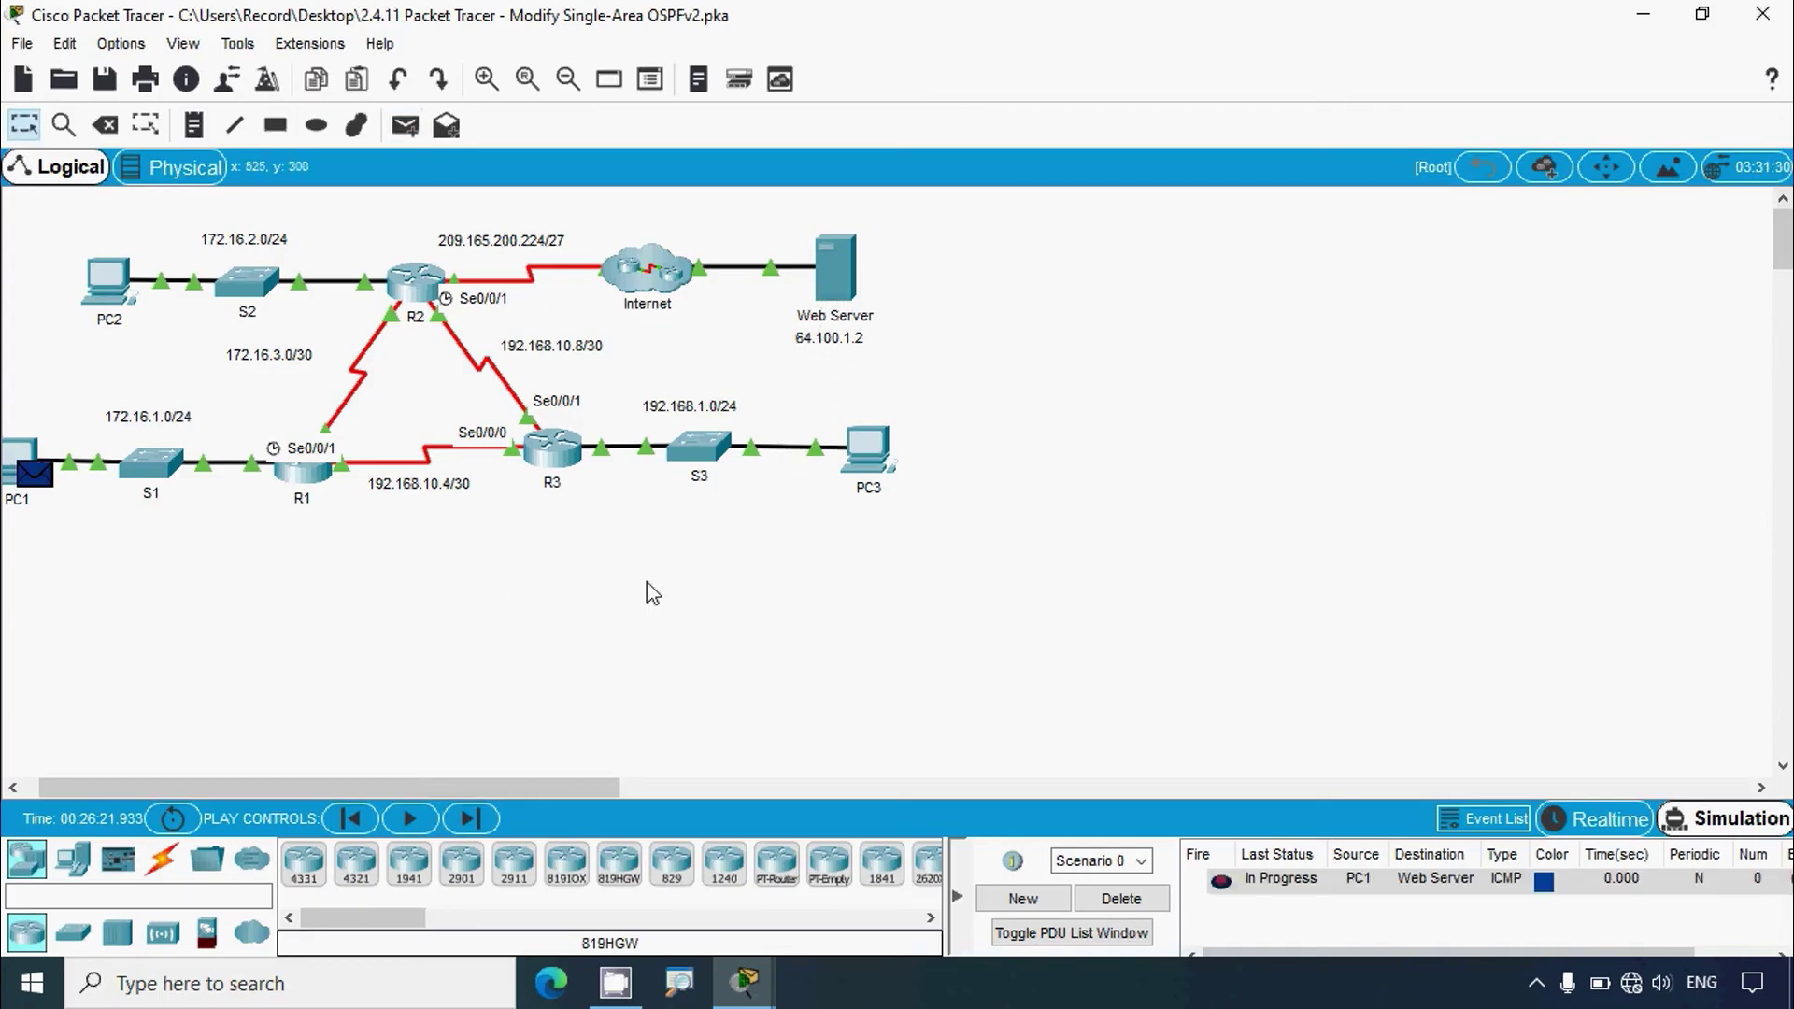
Step the packet via S1, R1, R3, R2 and the Internet to the Web Server
click(480, 824)
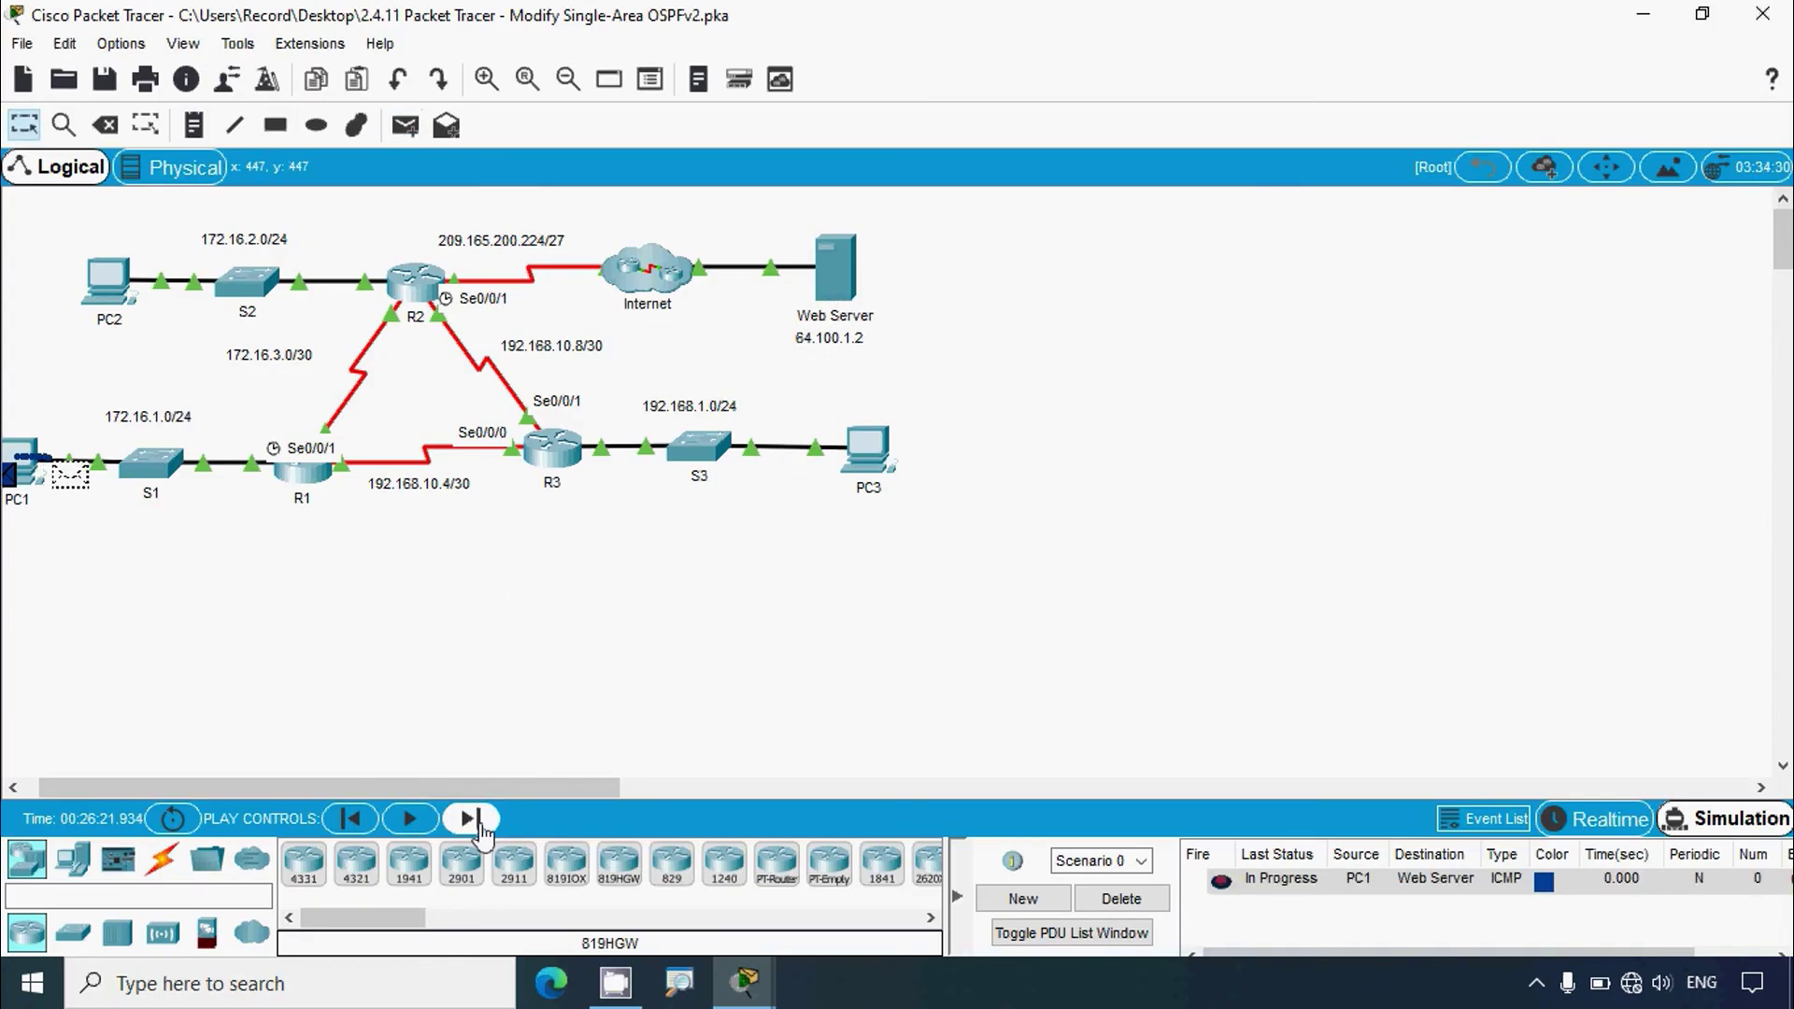
click(481, 824)
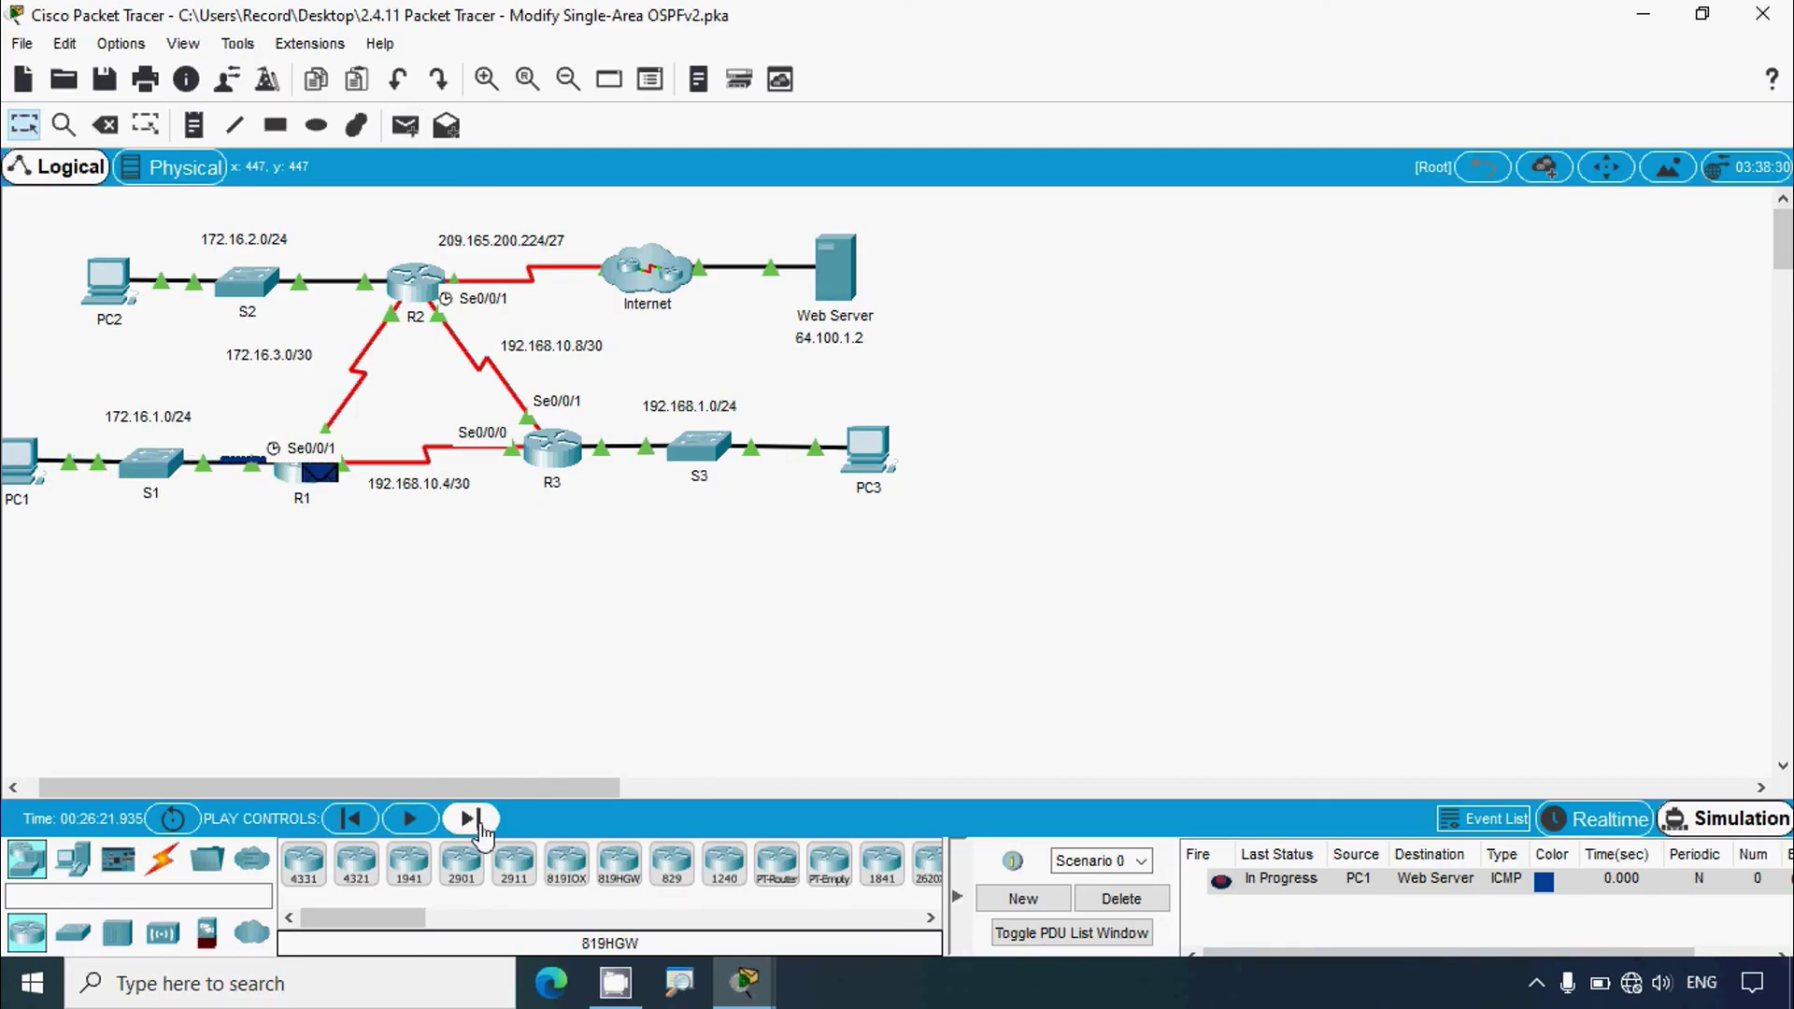
click(480, 824)
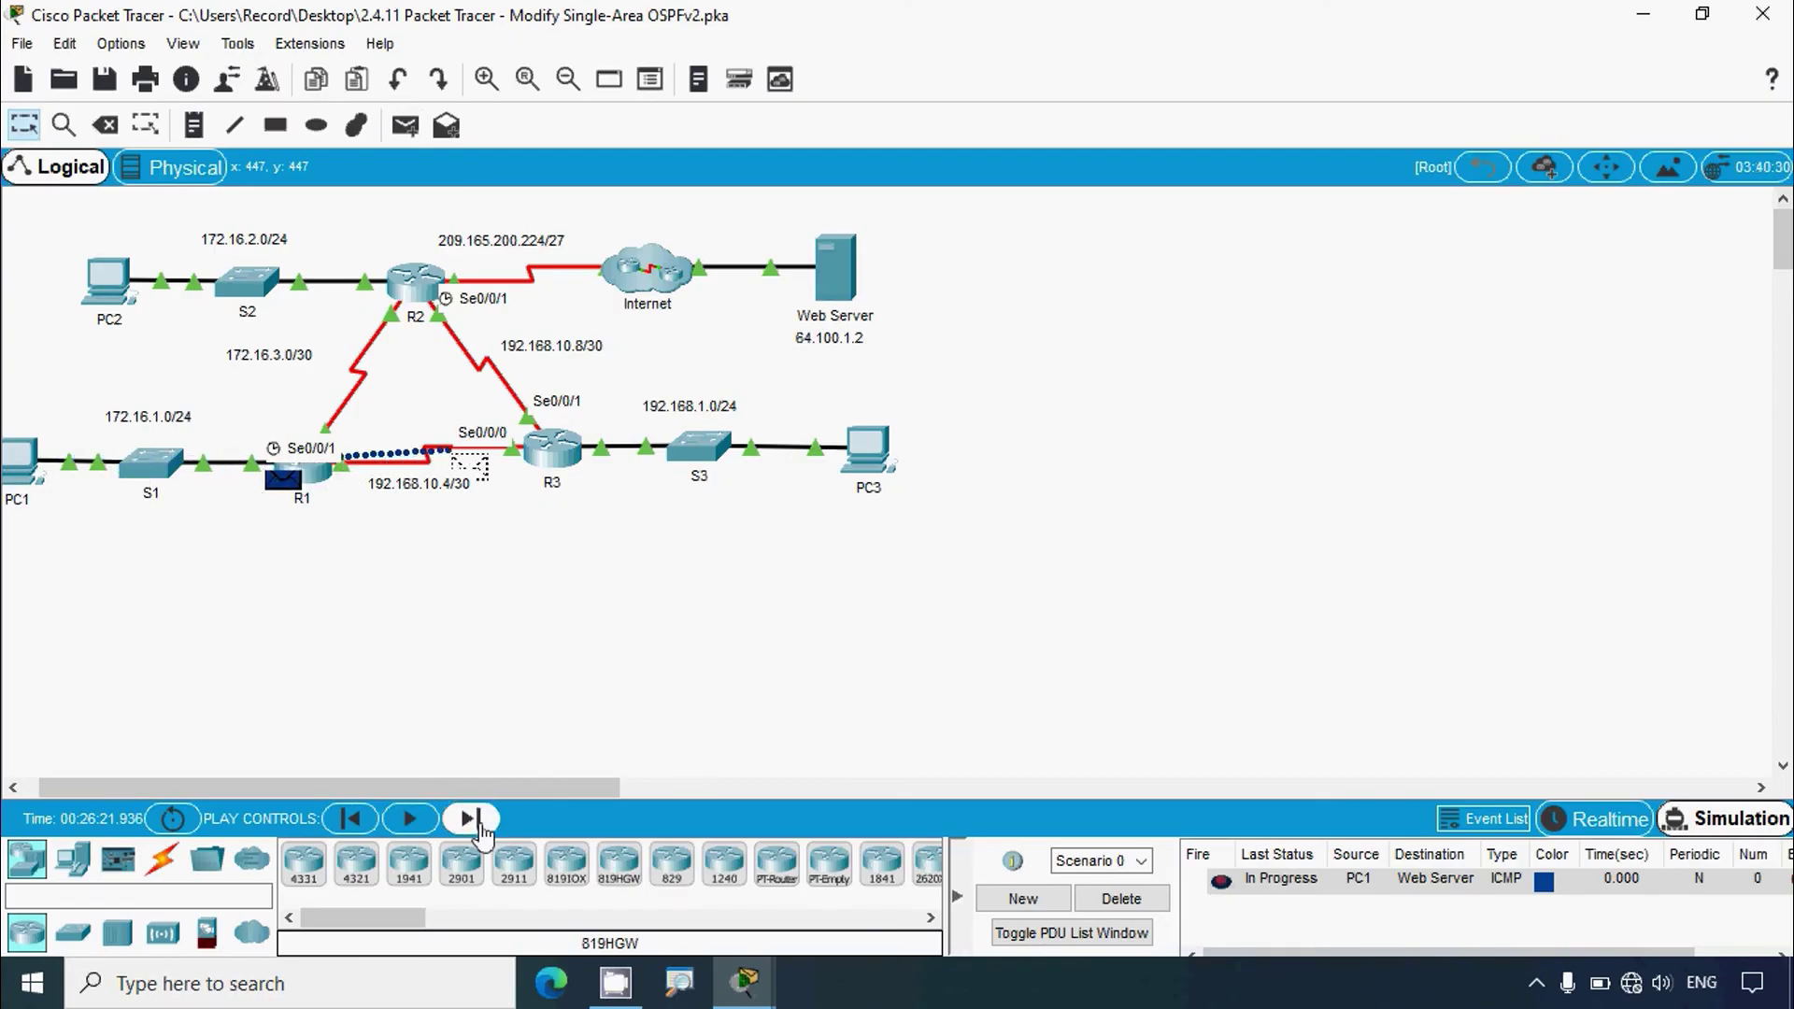
click(480, 824)
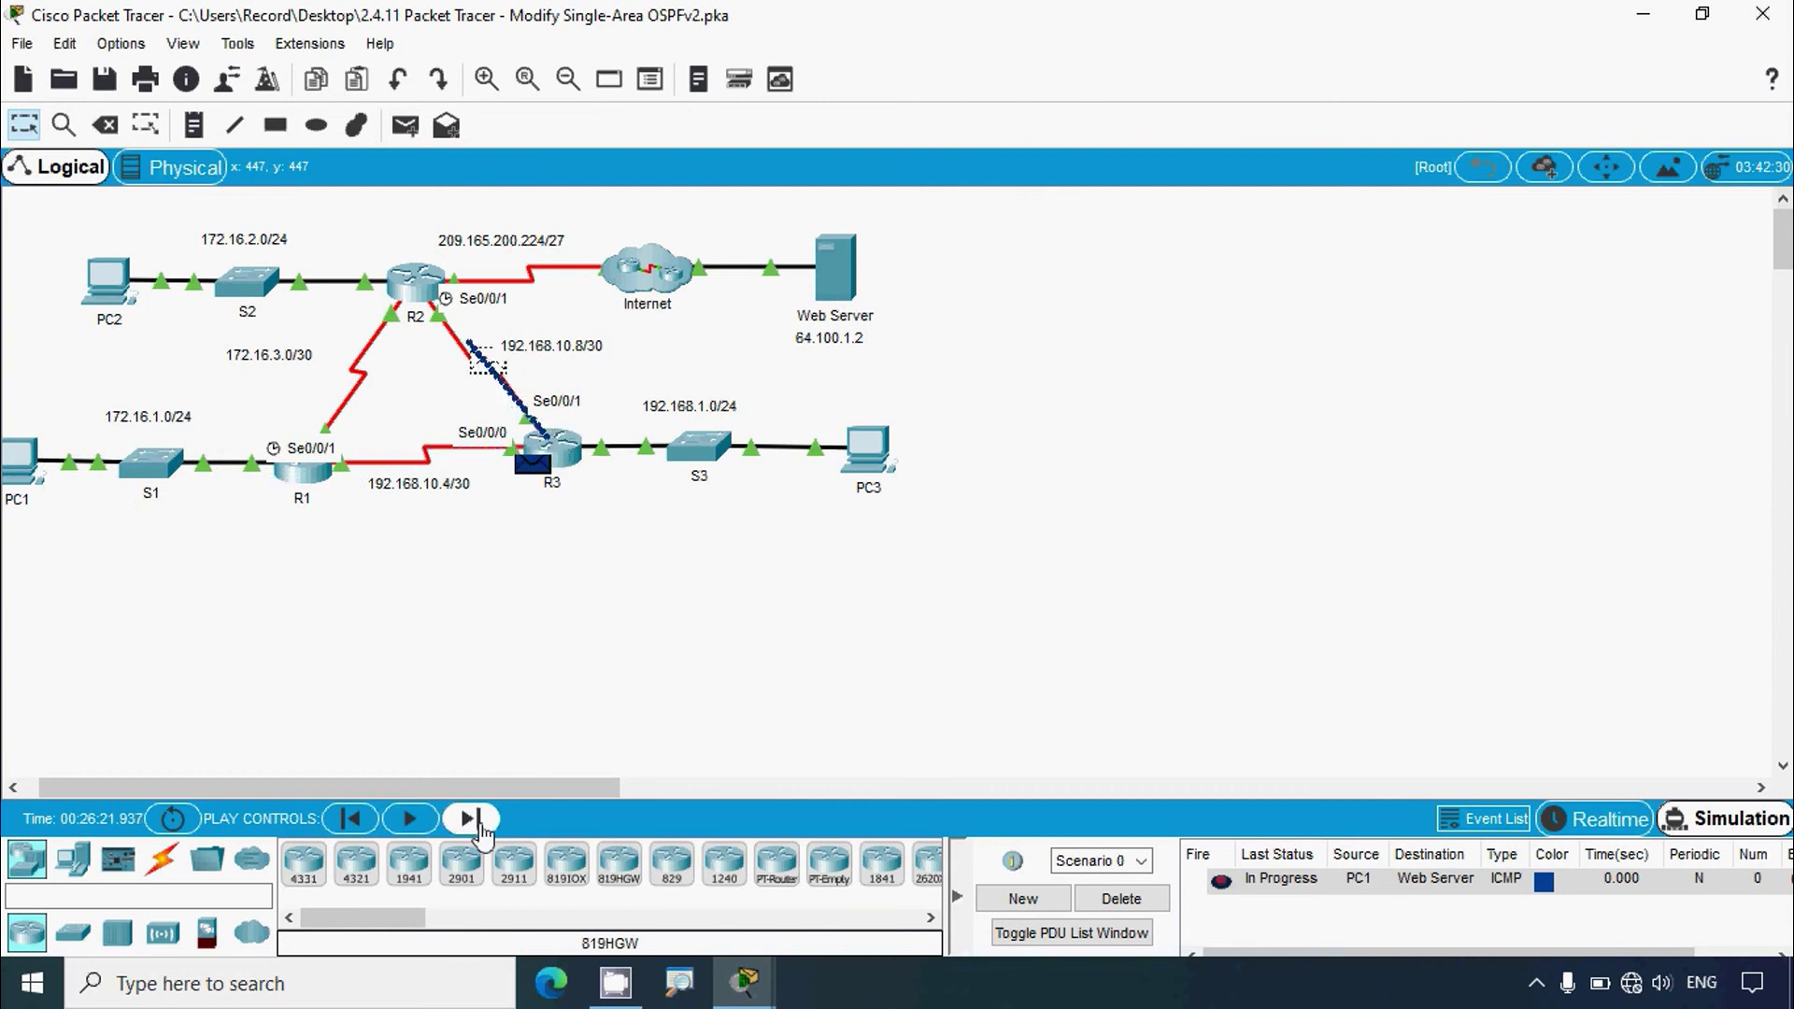
click(481, 824)
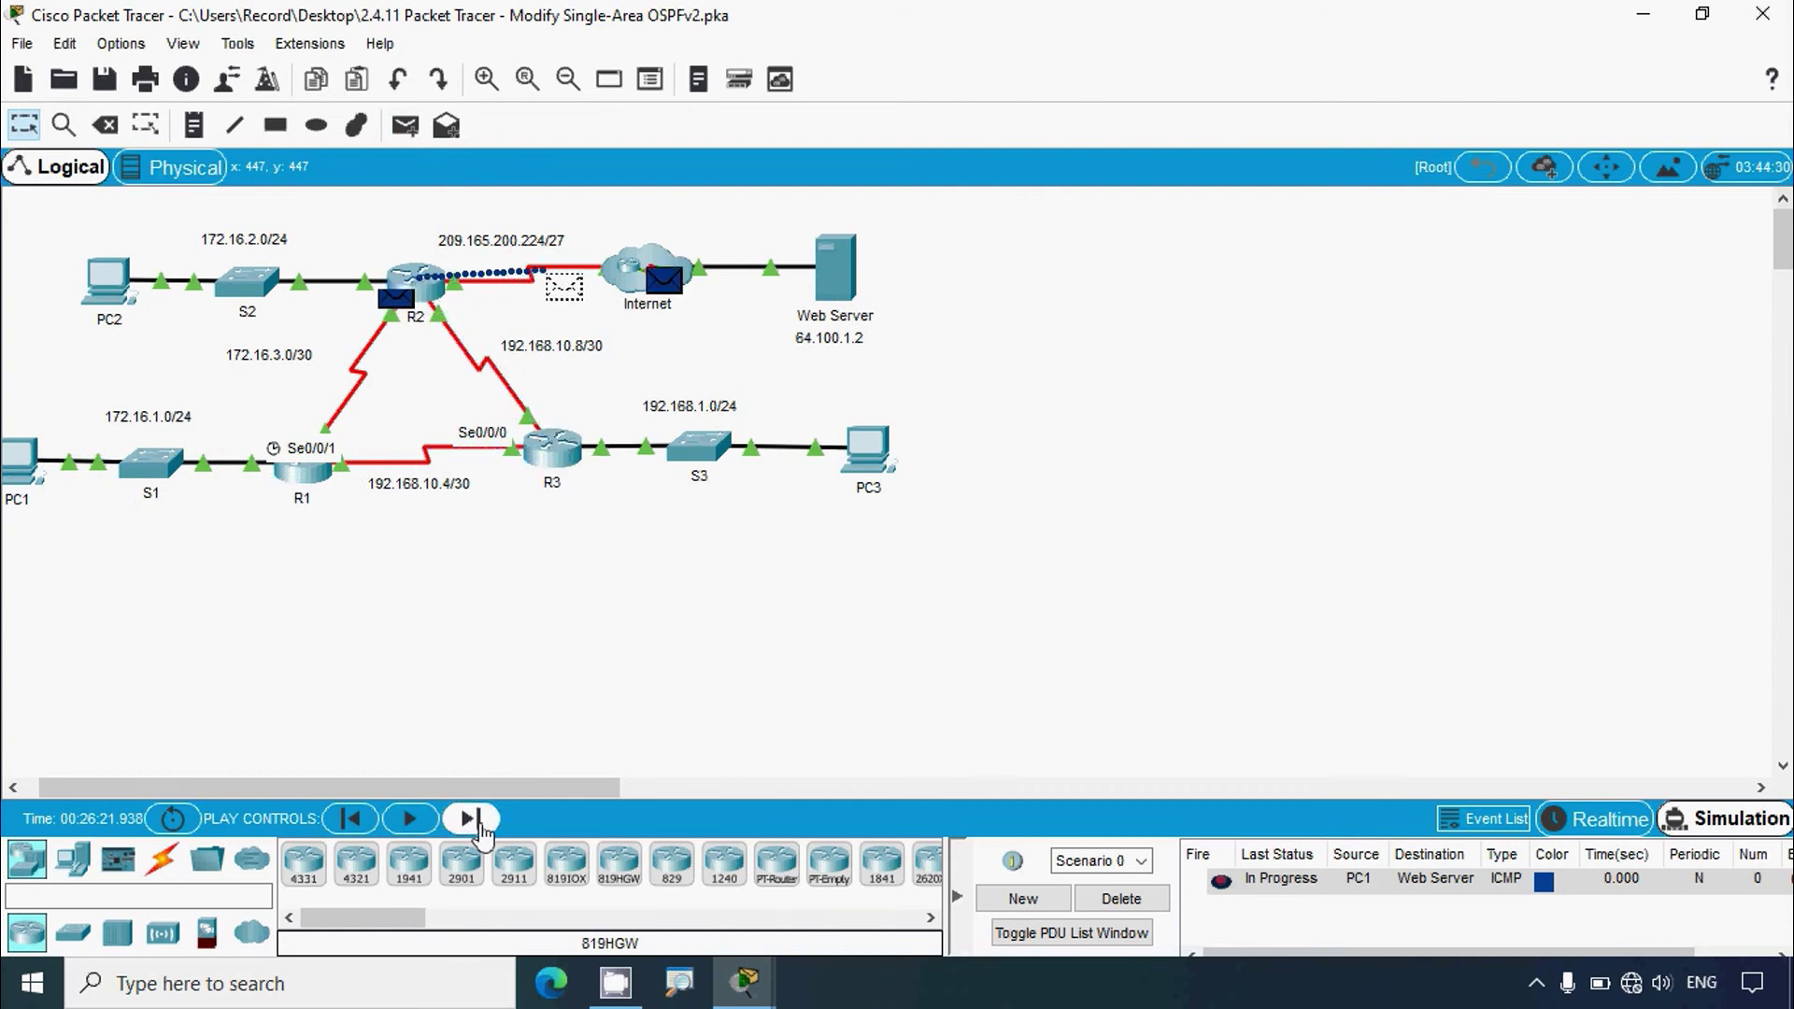
click(480, 824)
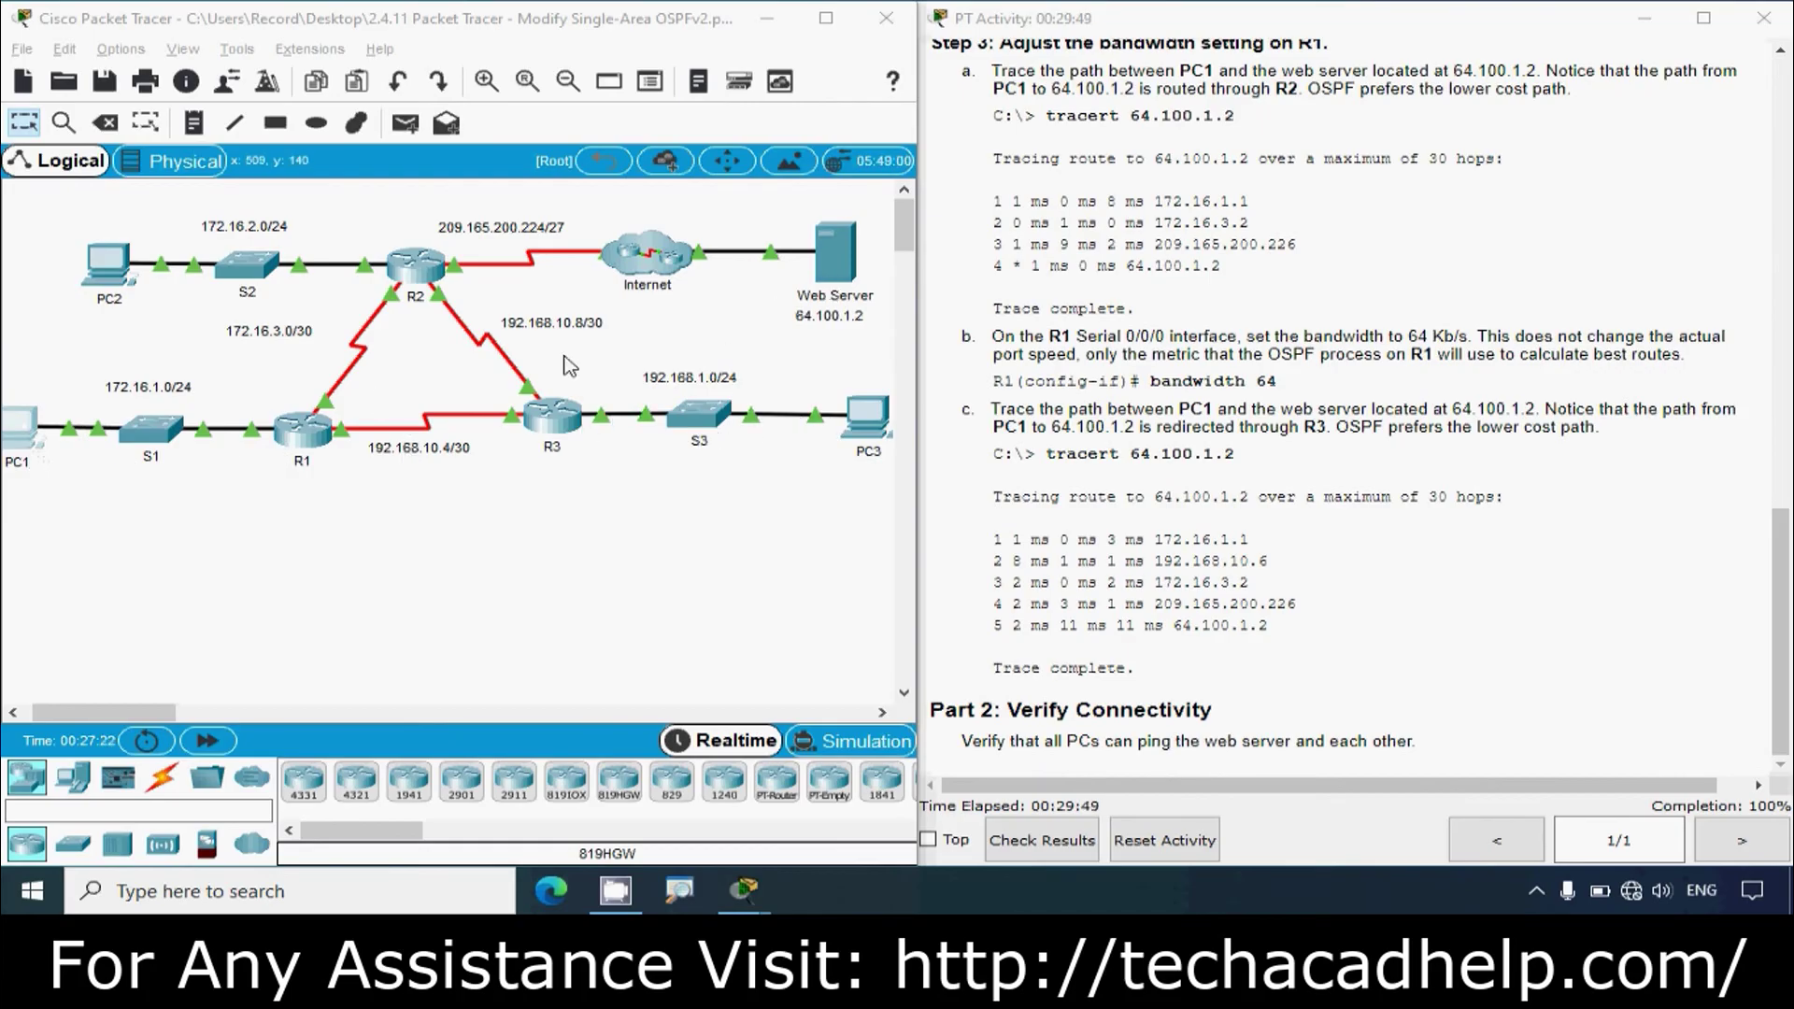
Open PC1's command prompt and rerun ping 172.16.2.2
click(13, 443)
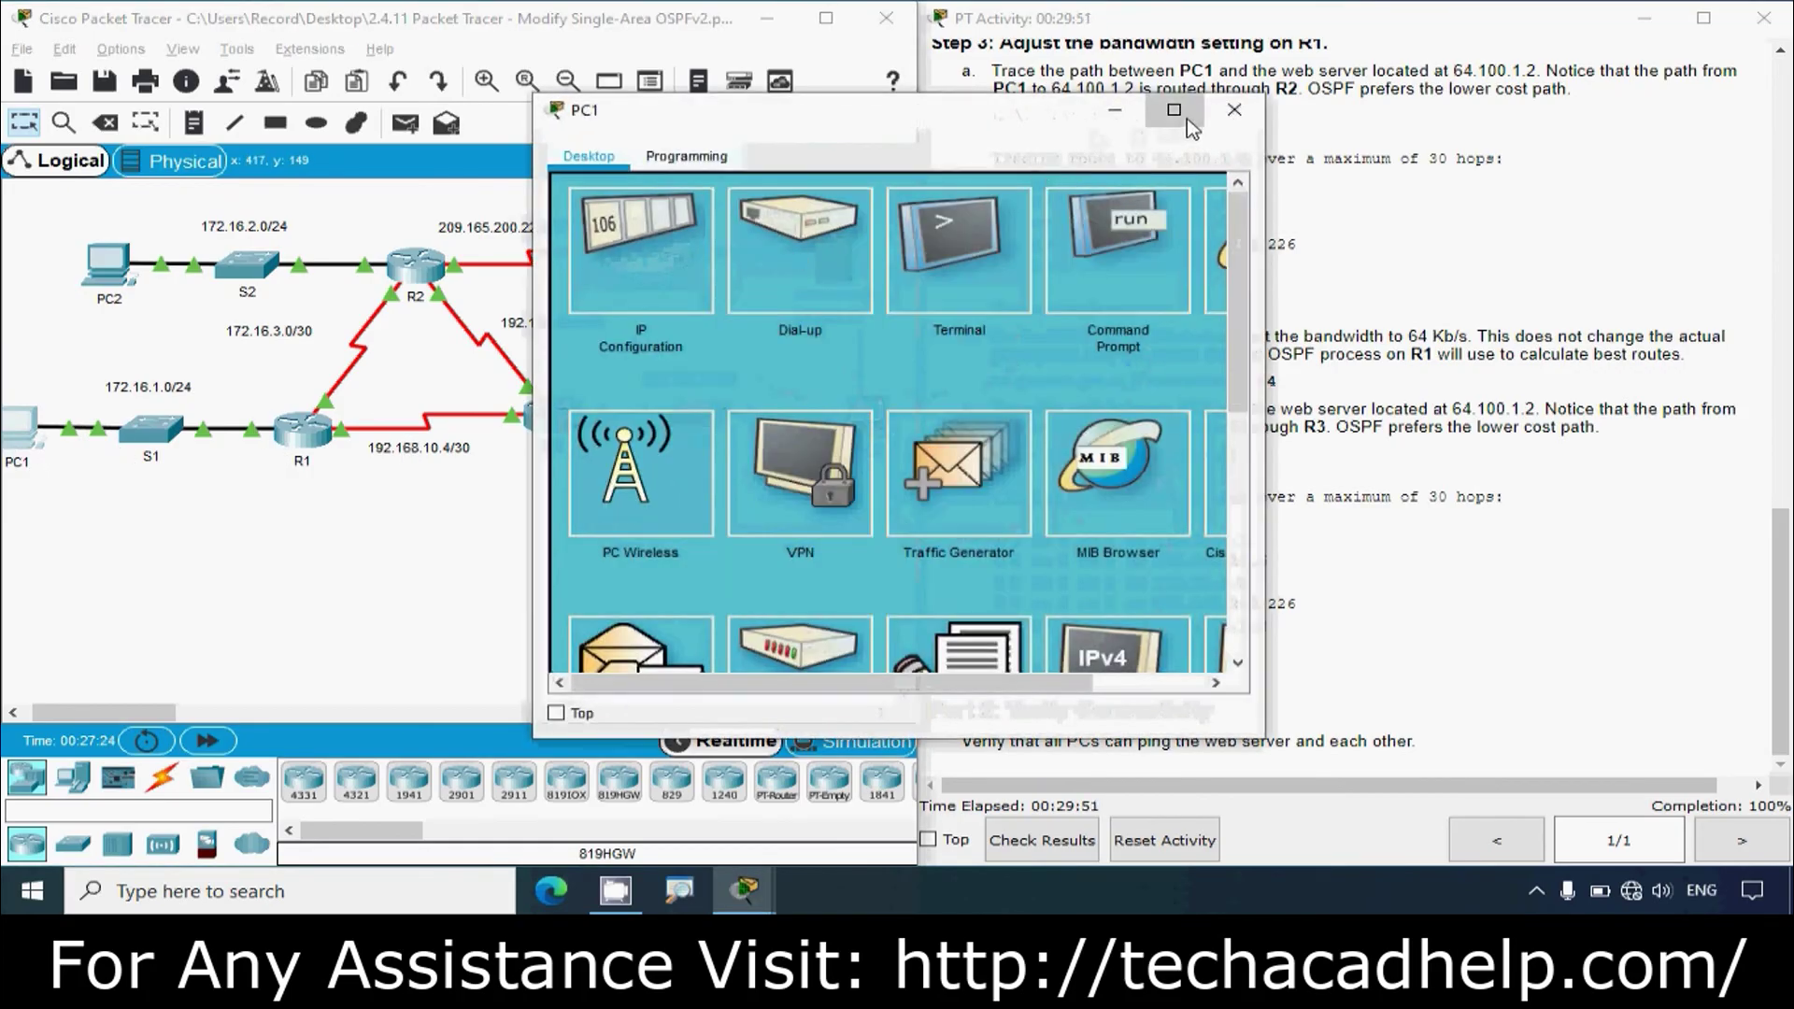
click(1215, 97)
click(1233, 184)
scroll(782, 585, down, 4)
drag(1753, 416, 1753, 747)
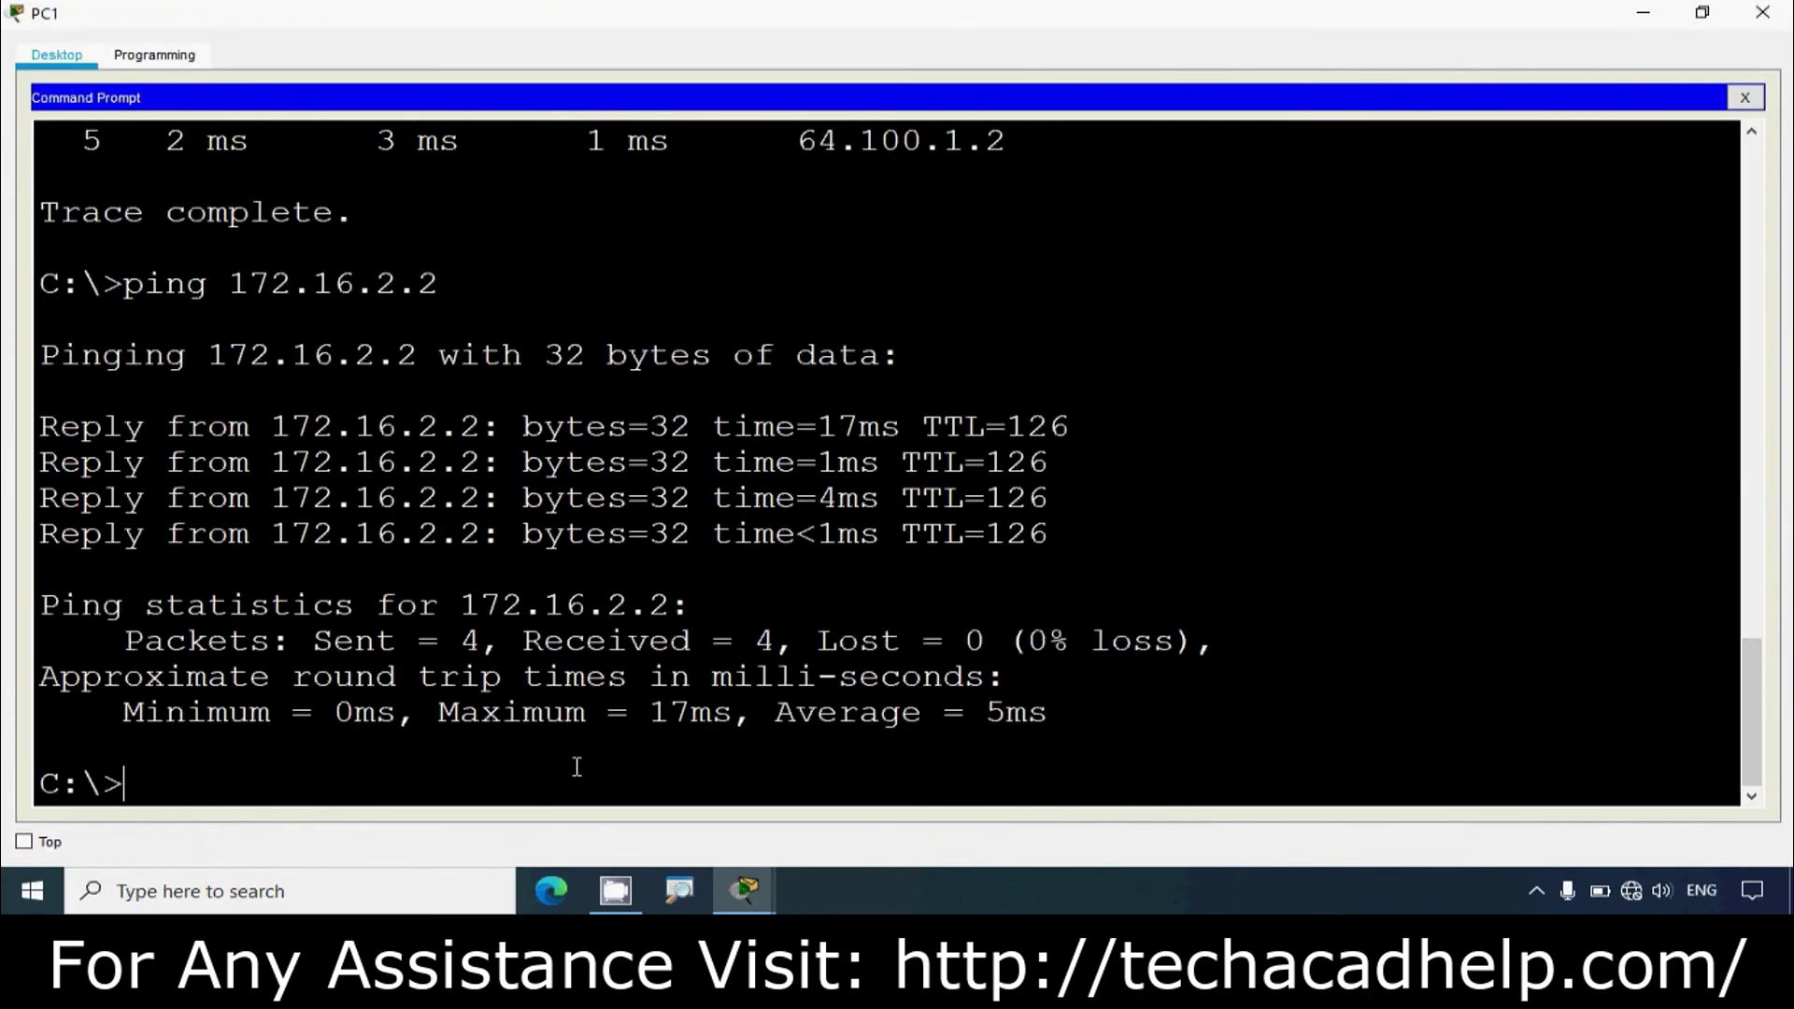
key(Up)
key(Up)
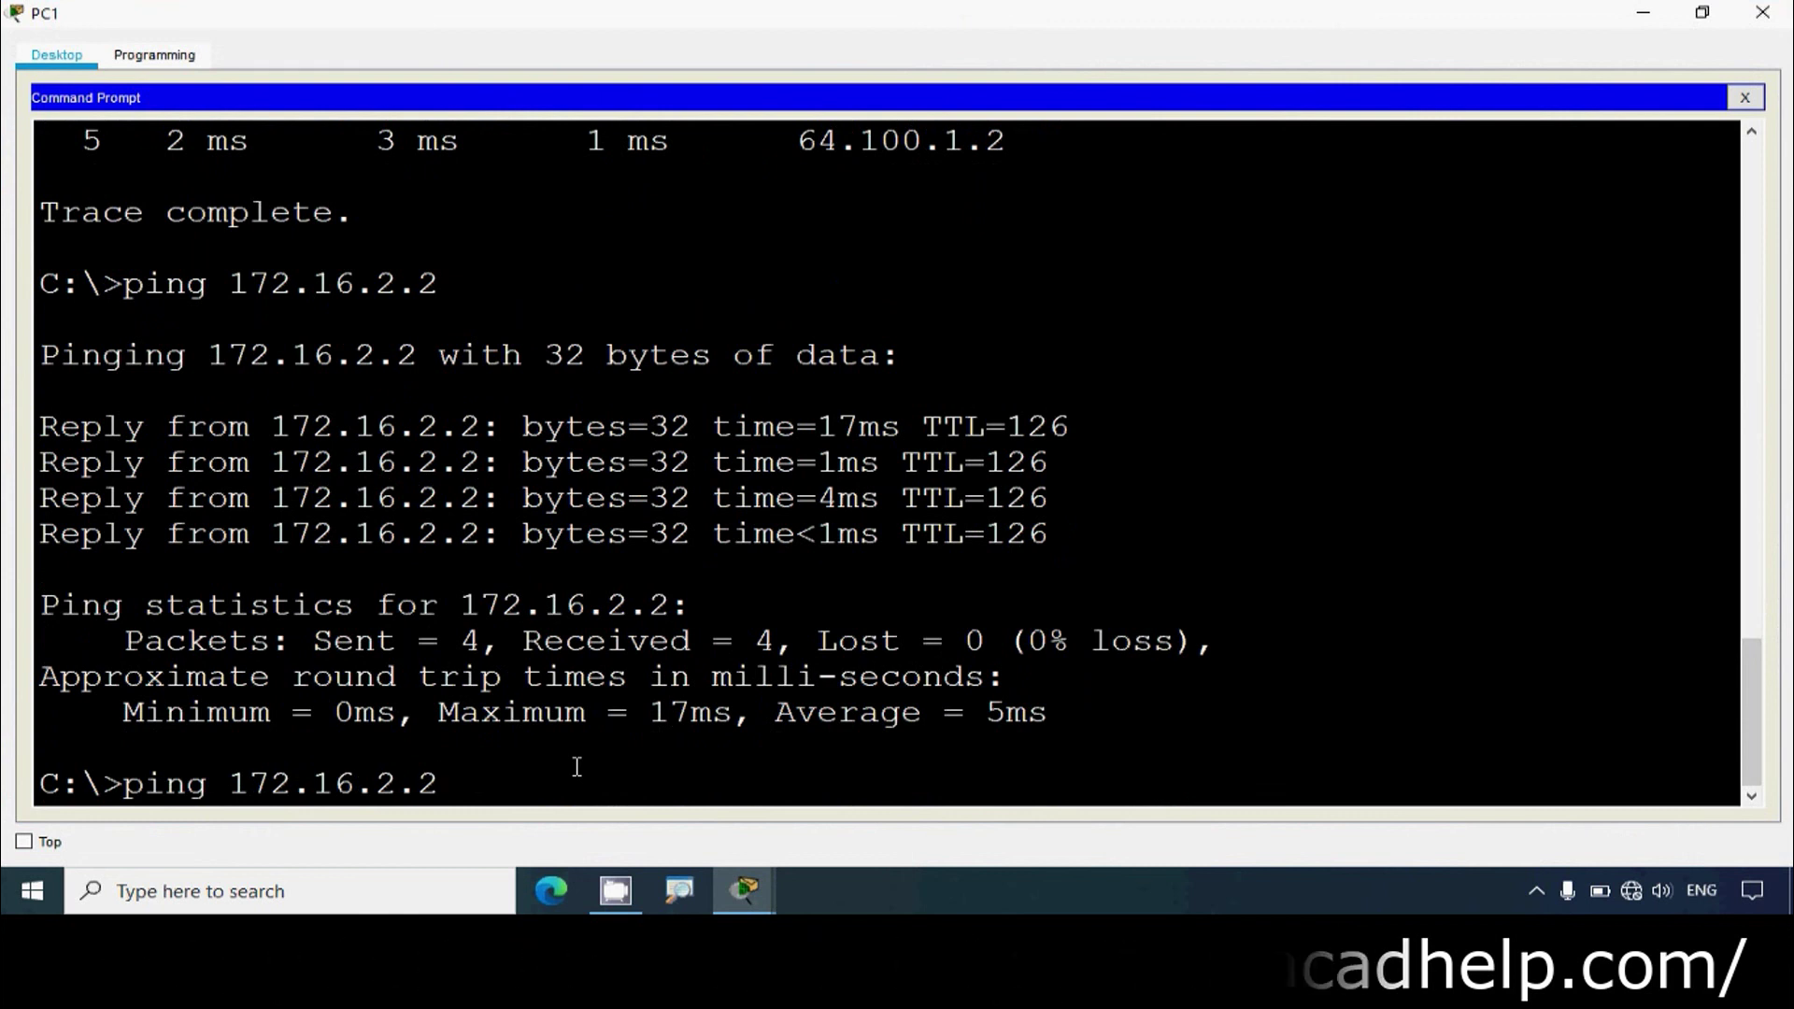
key(Return)
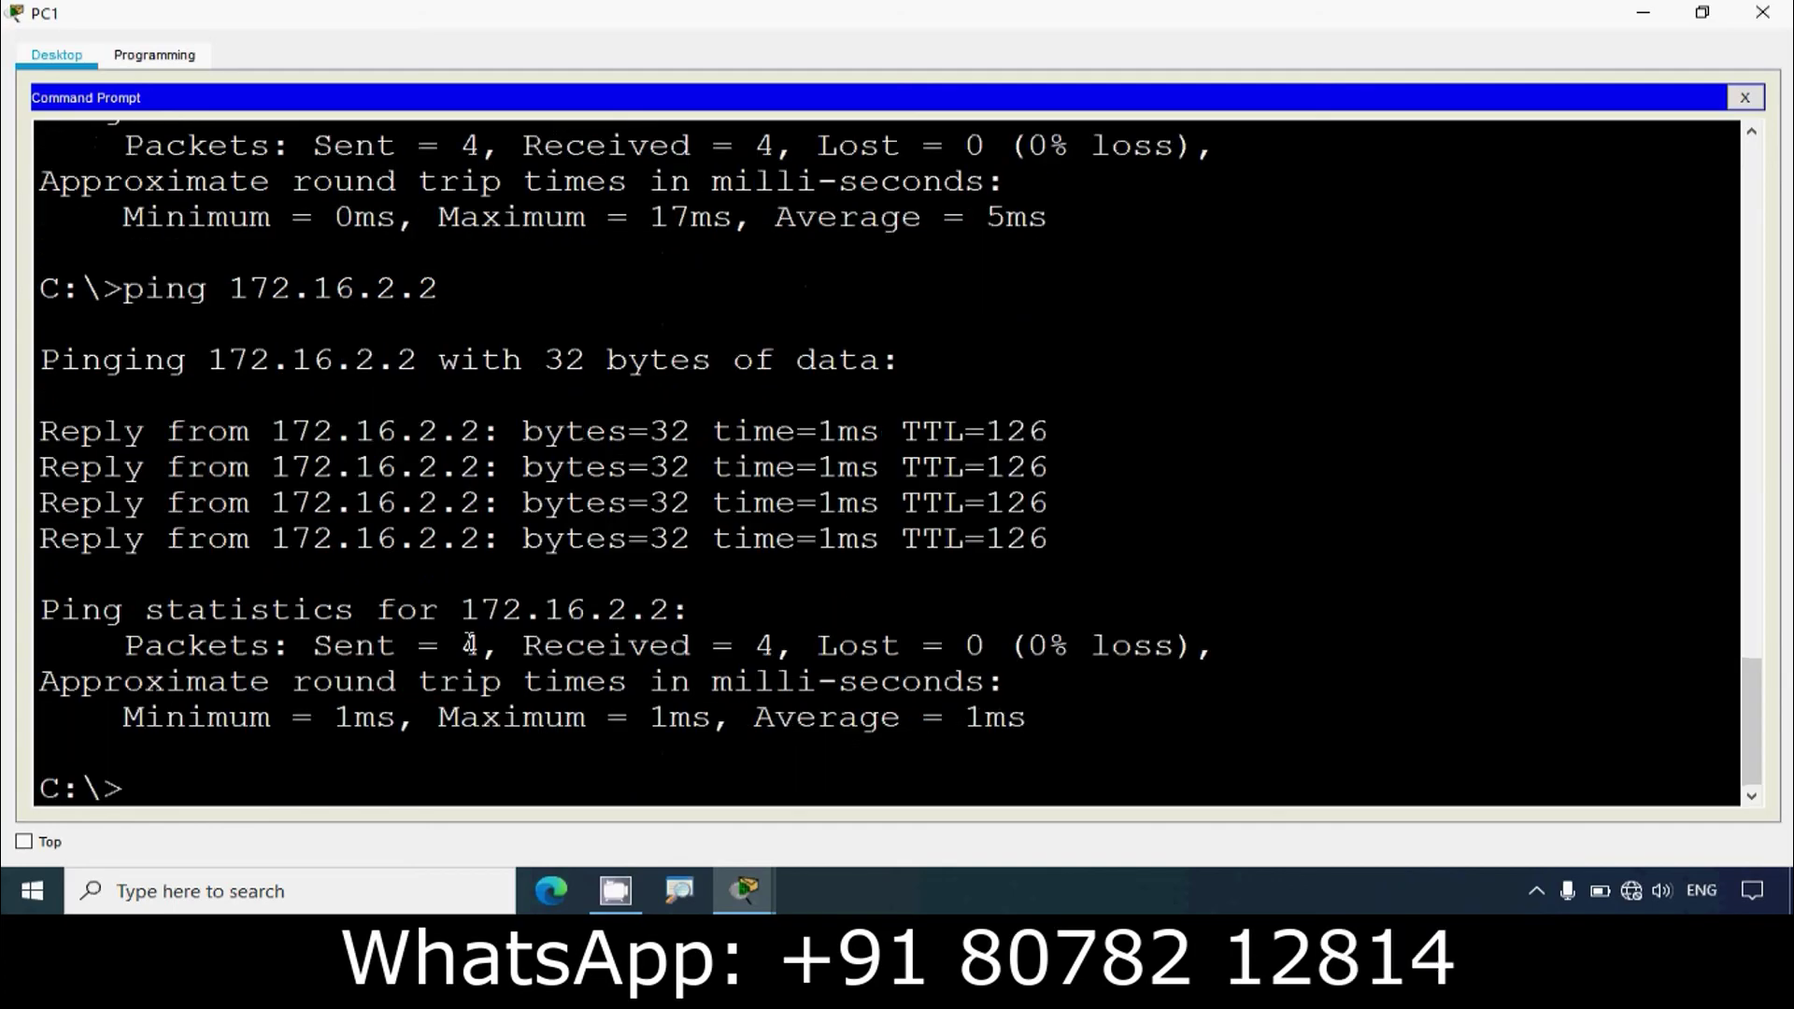
Rerun ping 192.168.1.2 from PC1's command history
key(Up)
key(Up)
key(Down)
key(Up)
key(Return)
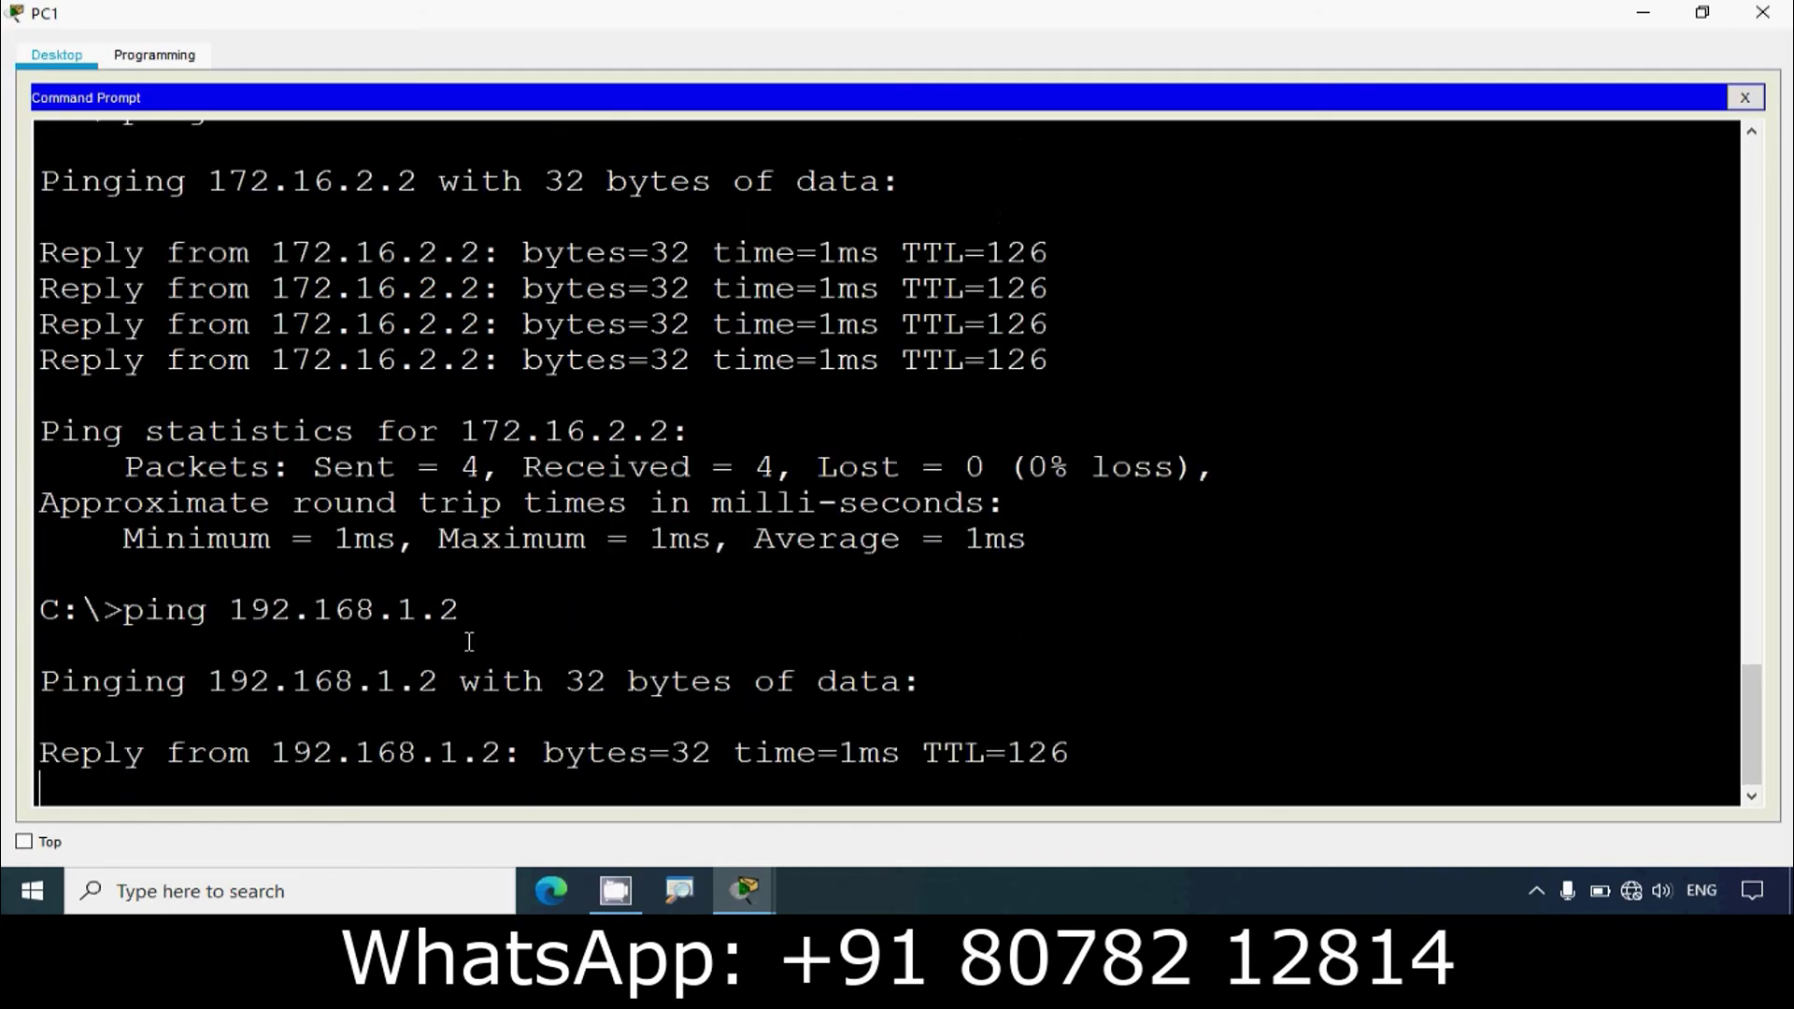
Rerun ping 64.100.1.2 to the Web Server from PC1's command prompt
click(1644, 13)
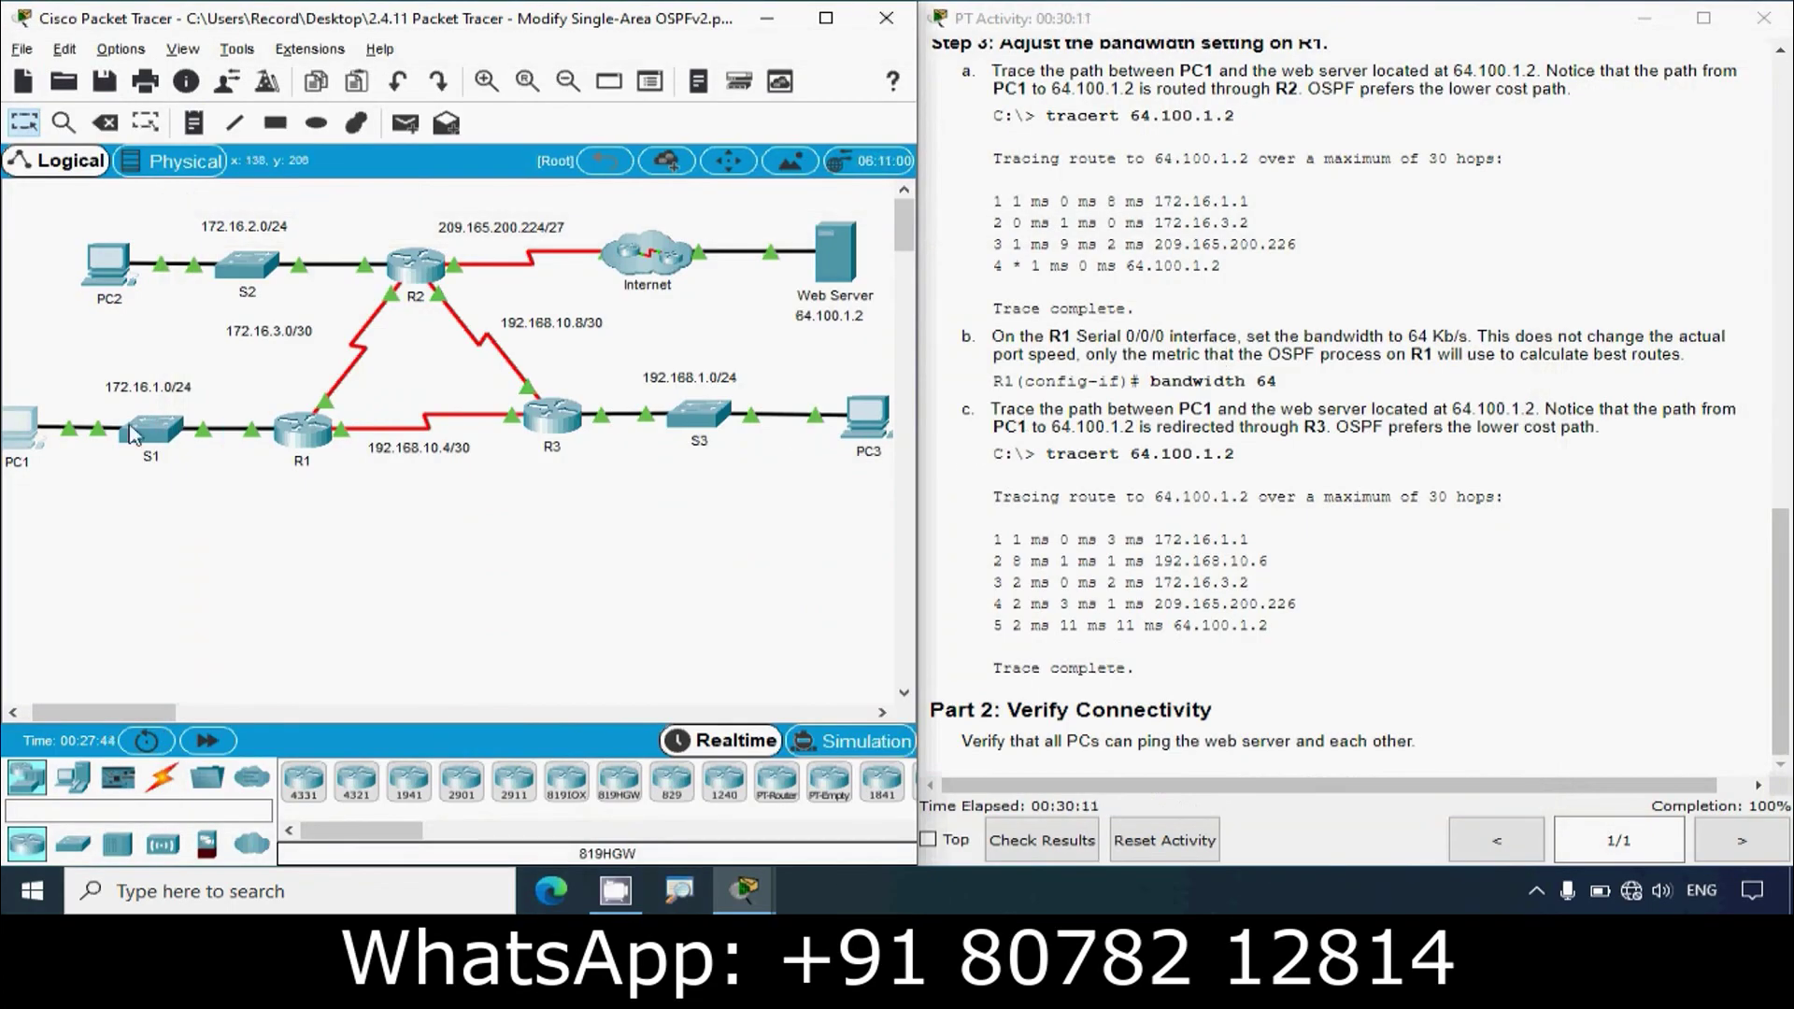
click(28, 429)
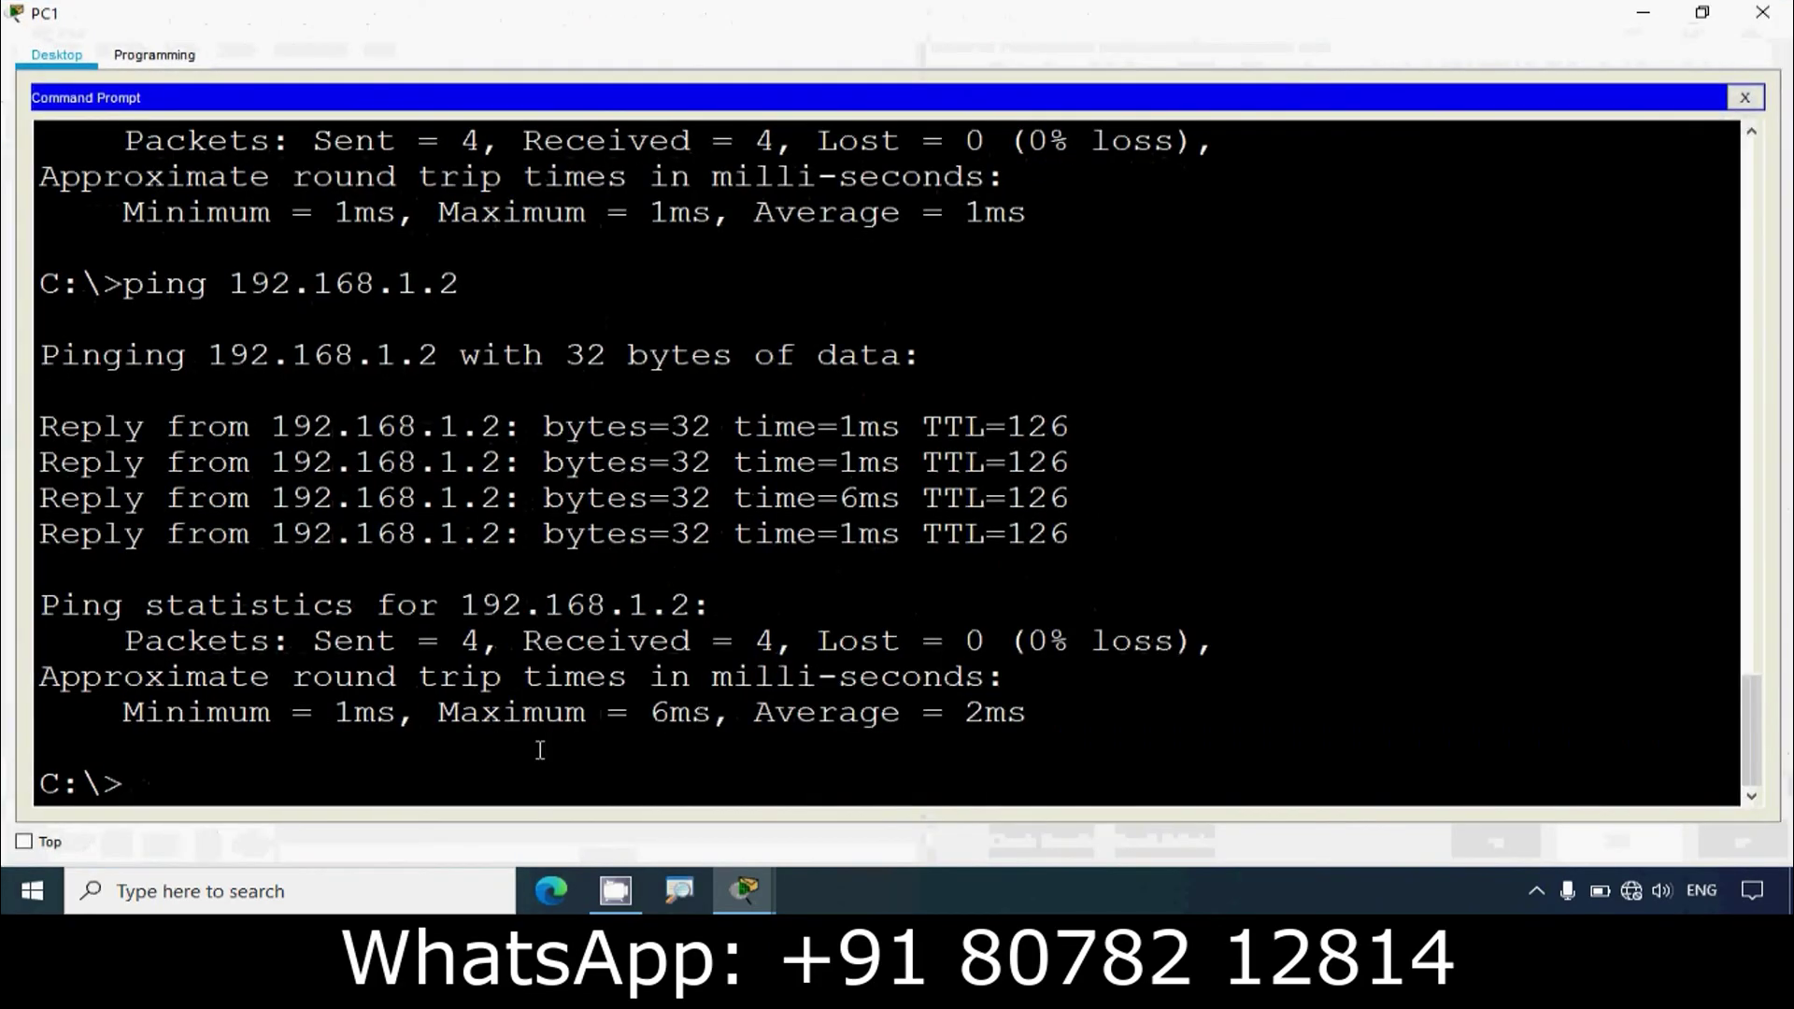
key(Up)
key(Up)
key(Up)
key(Down)
key(Down)
key(Up)
key(Up)
key(Return)
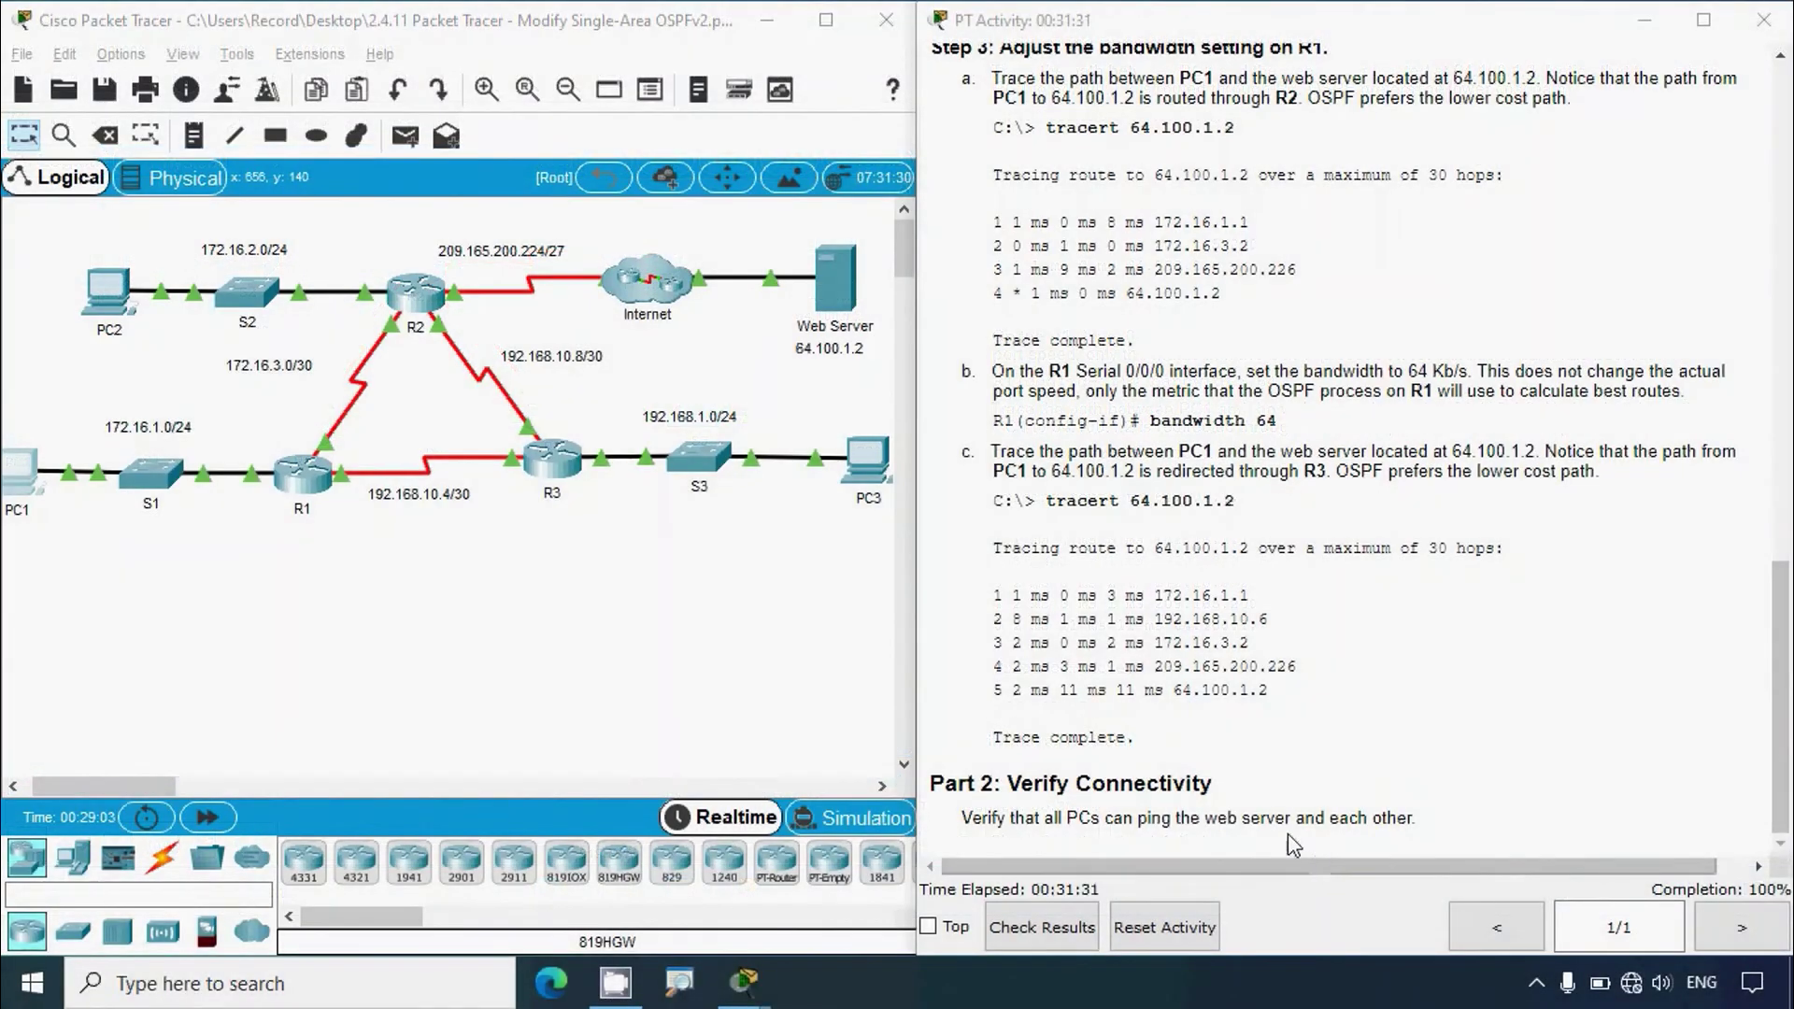
Scroll the activity instructions back to the top
drag(1780, 741, 1779, 244)
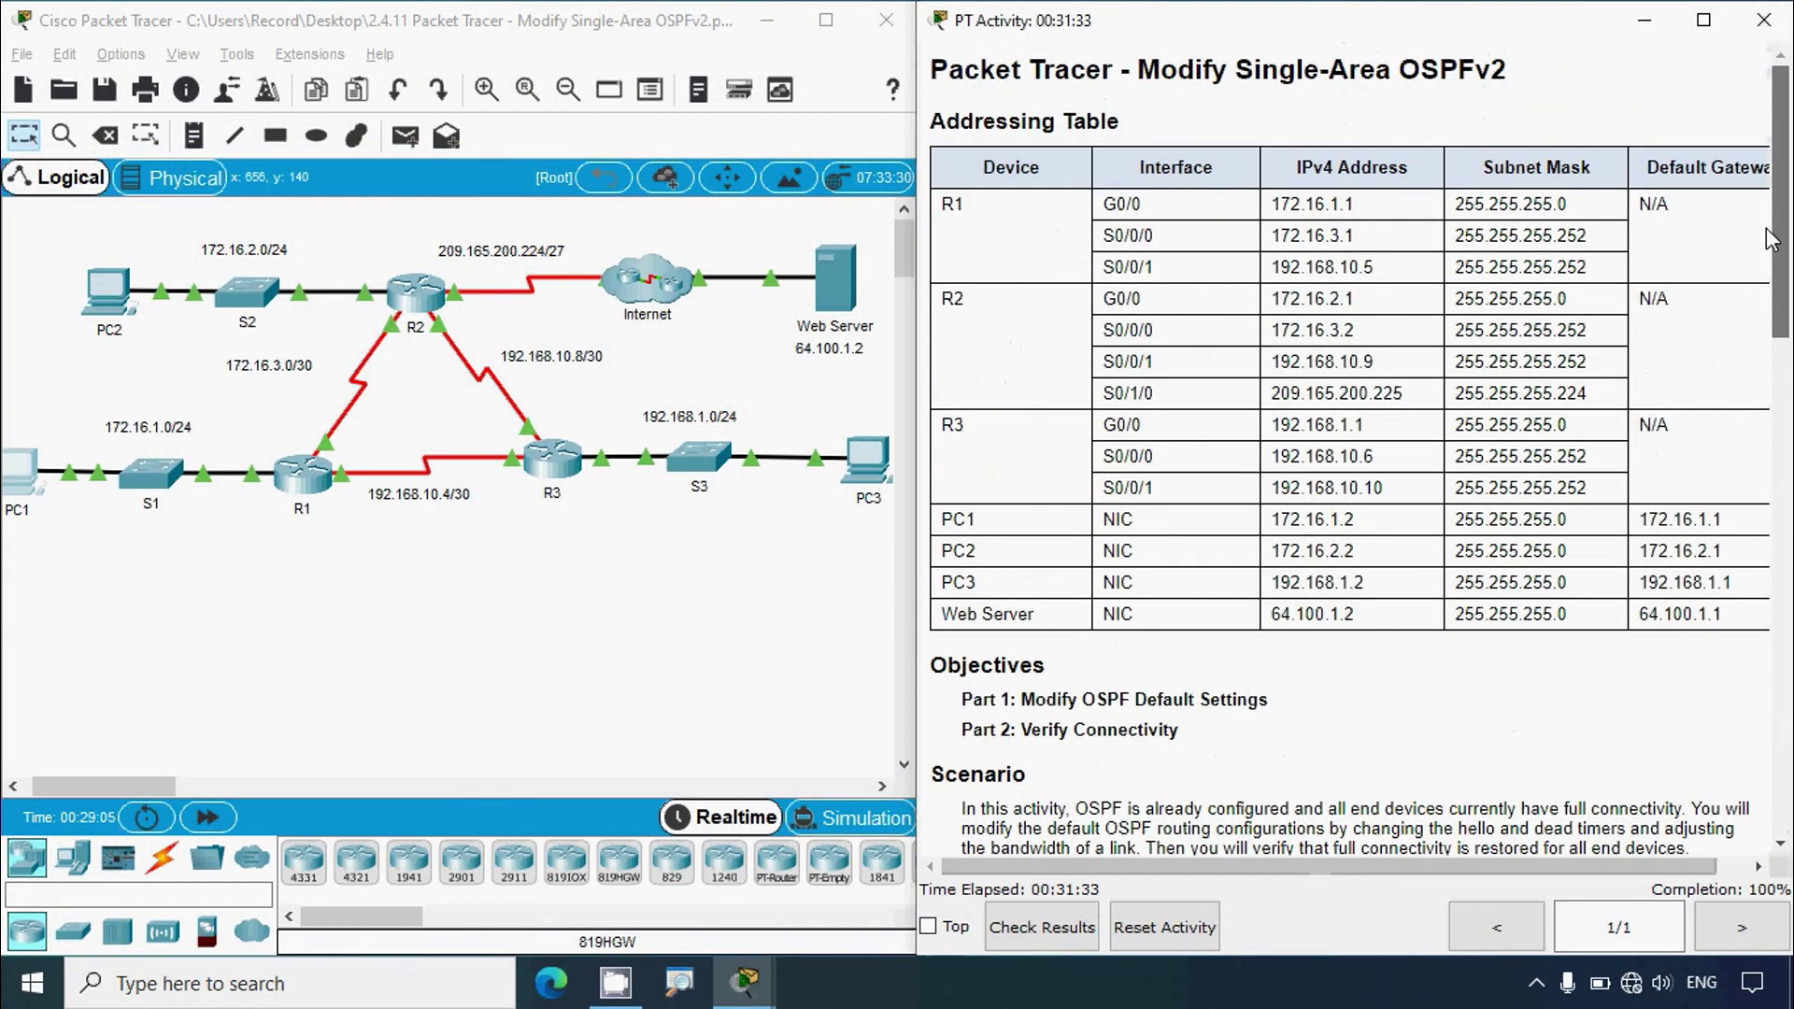